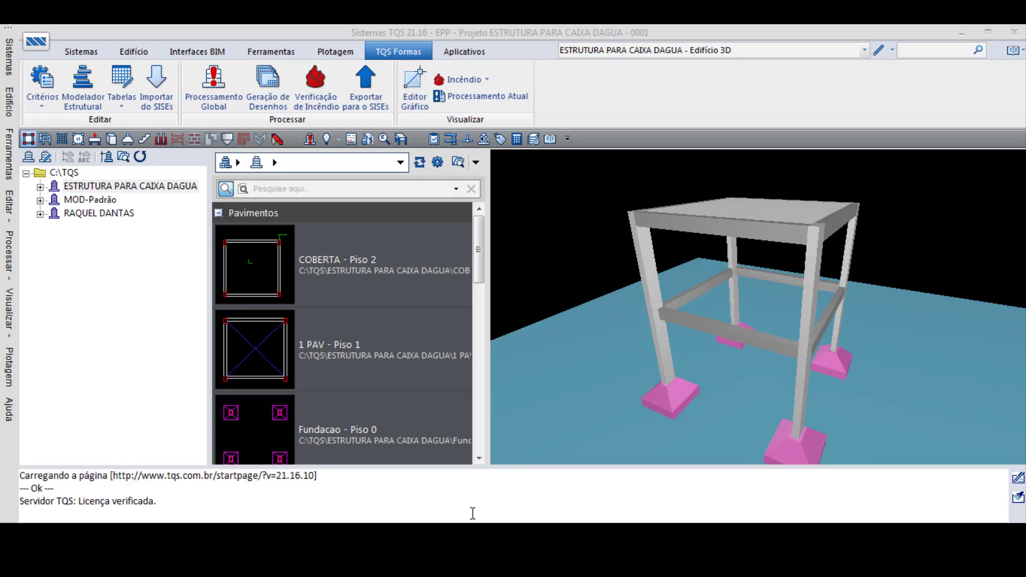
# - Generate the 3D model of the ESTRUTURA PARA CAIXA DAGUA building from plan Fundacao to plan COBERTA
pyautogui.click(43, 188)
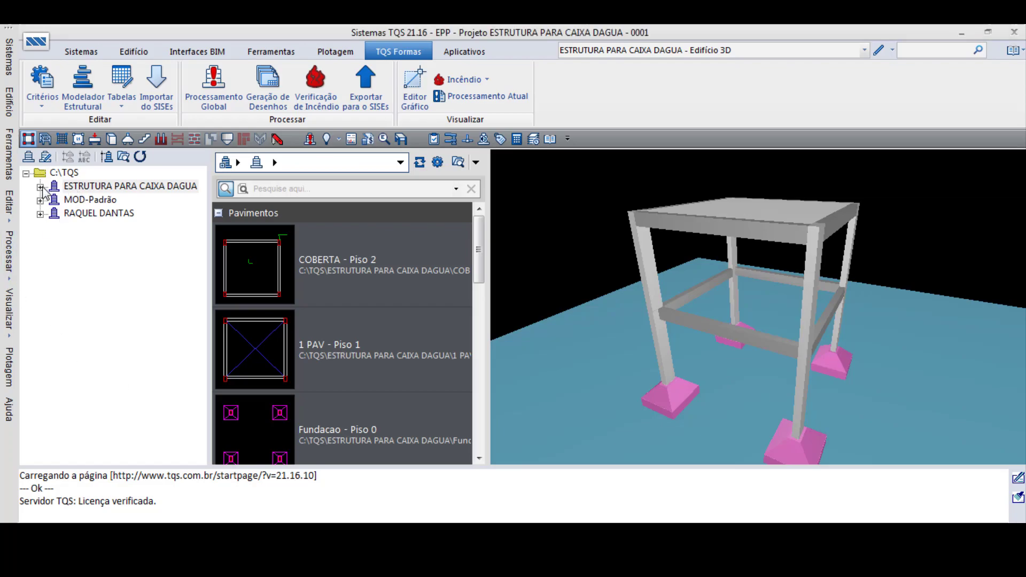
pyautogui.click(42, 187)
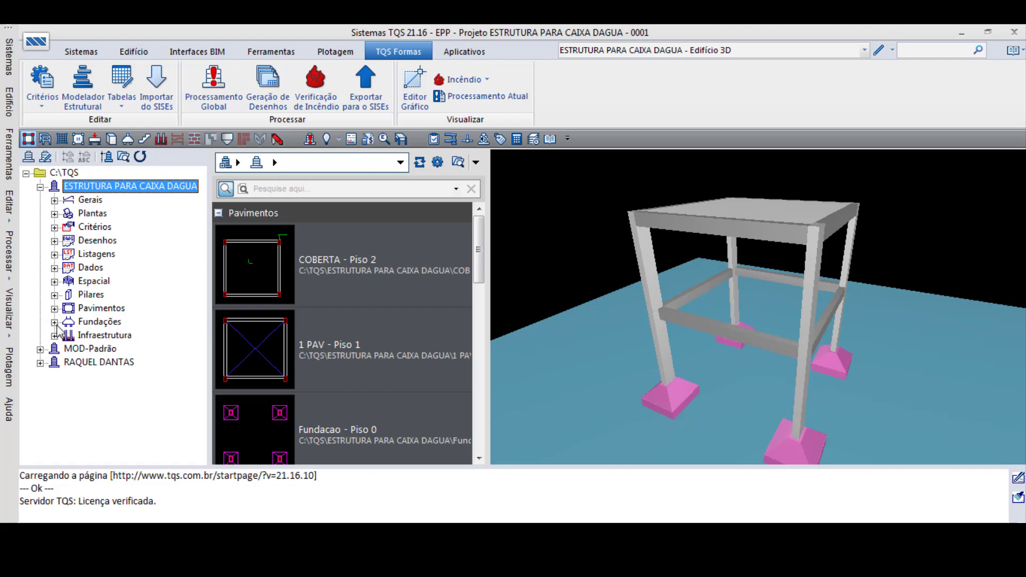
pyautogui.click(368, 140)
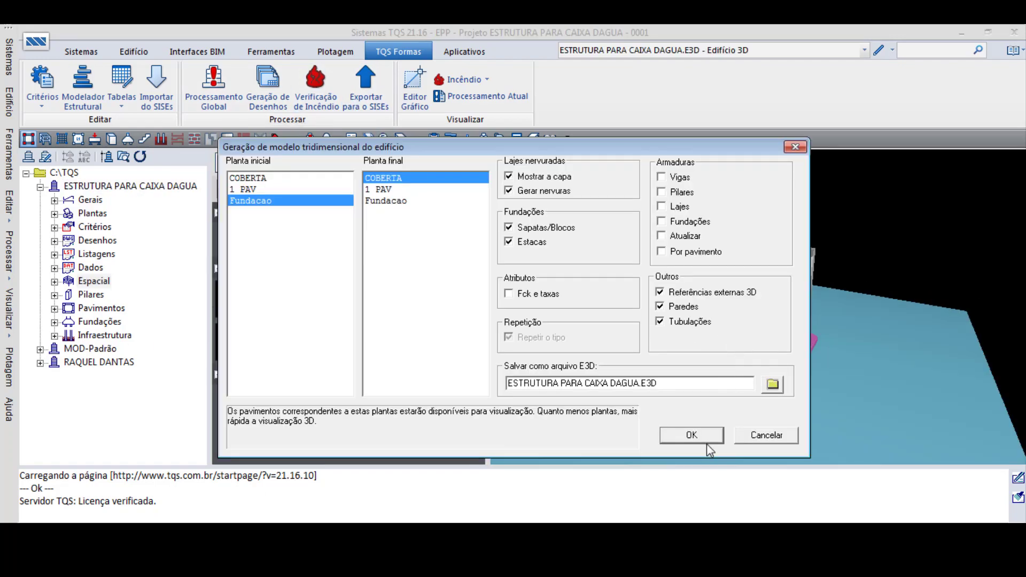
pyautogui.click(703, 435)
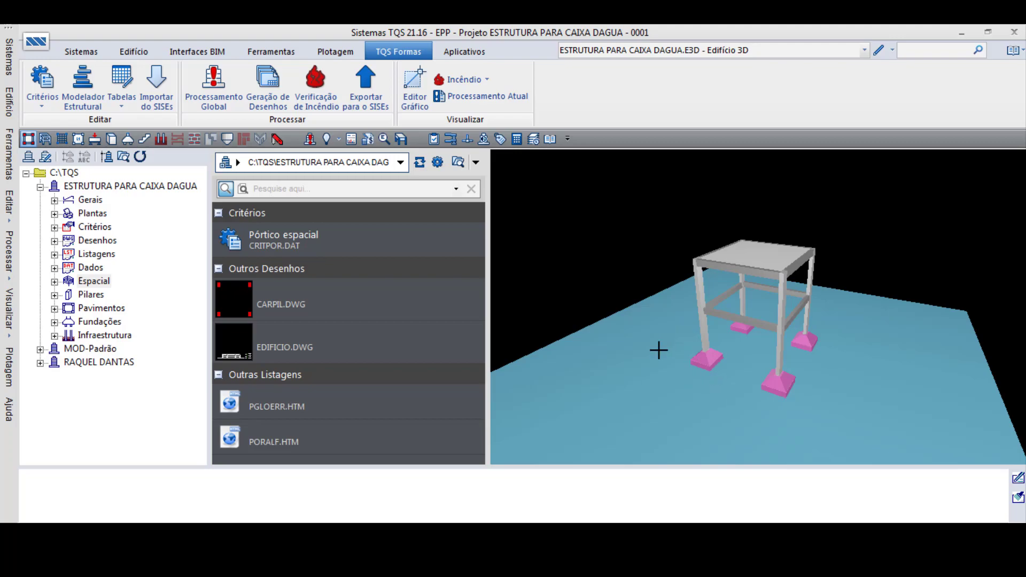
# - Examine the water tank structure's columns, beams, roof slab and footings in the 3D viewer, and close the viewer
pyautogui.doubleClick(651, 370)
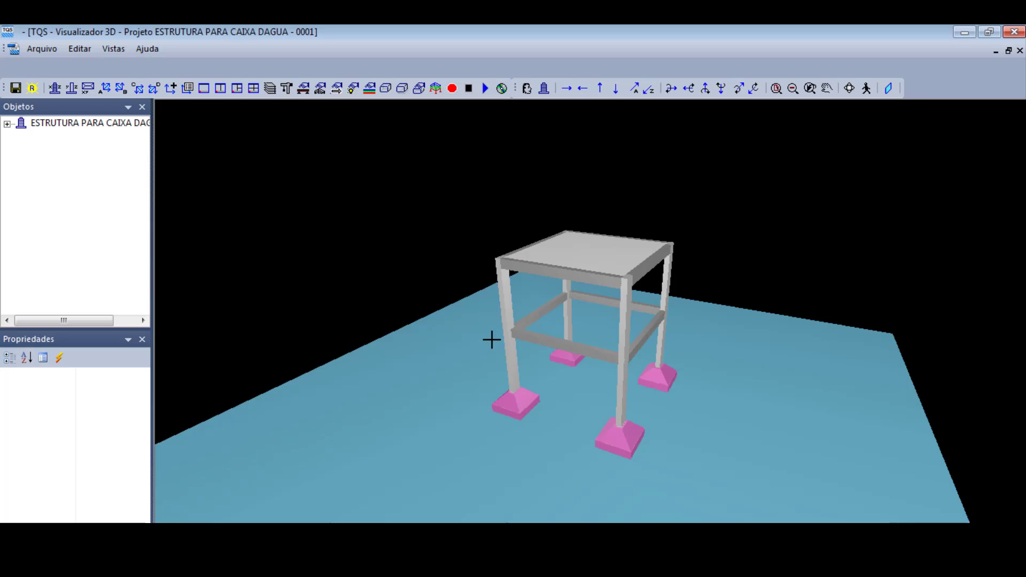
pyautogui.scroll(4, 511, 360)
pyautogui.moveTo(559, 377); pyautogui.dragTo(626, 355, button='middle')
pyautogui.scroll(4, 663, 392)
pyautogui.moveTo(663, 392); pyautogui.dragTo(525, 369, button='middle')
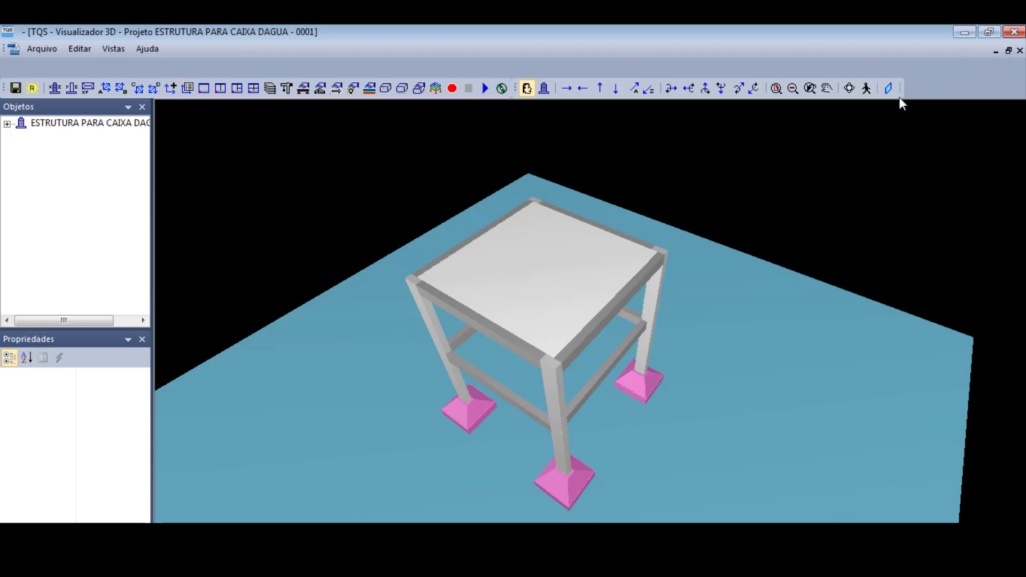
pyautogui.scroll(2, 535, 334)
pyautogui.moveTo(535, 334); pyautogui.dragTo(624, 393, button='middle')
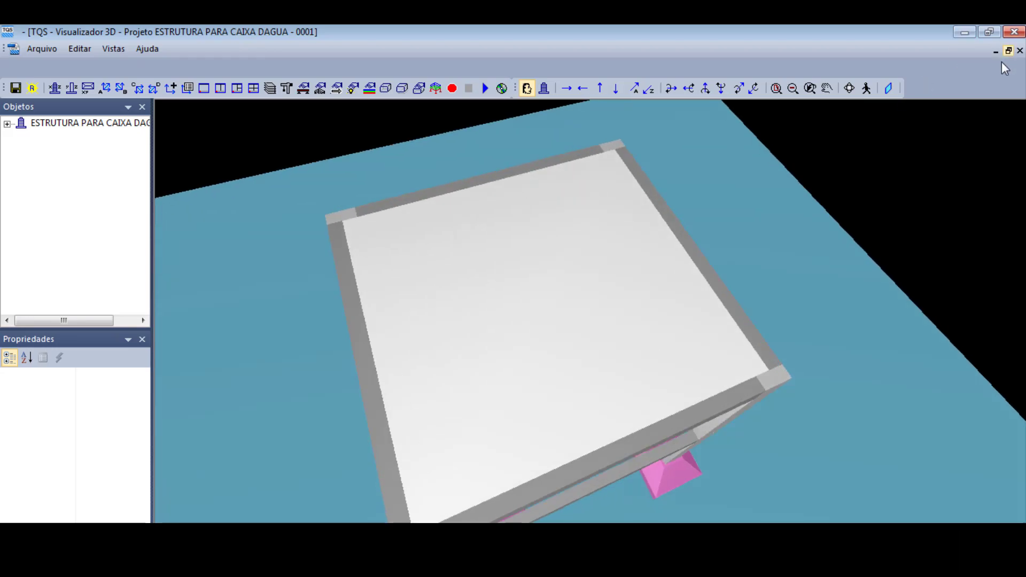
pyautogui.click(1020, 50)
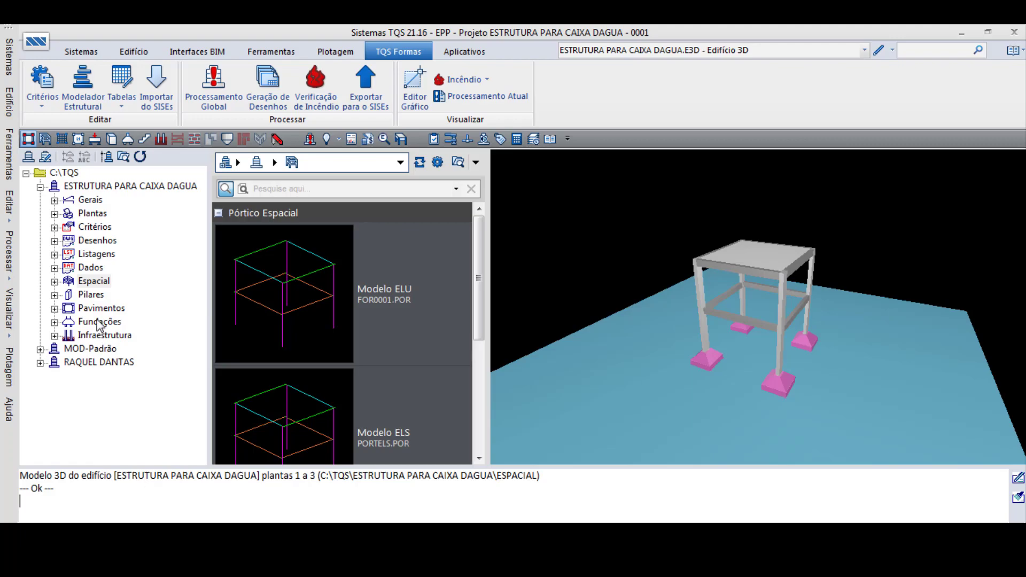
# - Open the COBERTA floor of ESTRUTURA PARA CAIXA DAGUA in the structural modeler
pyautogui.click(55, 308)
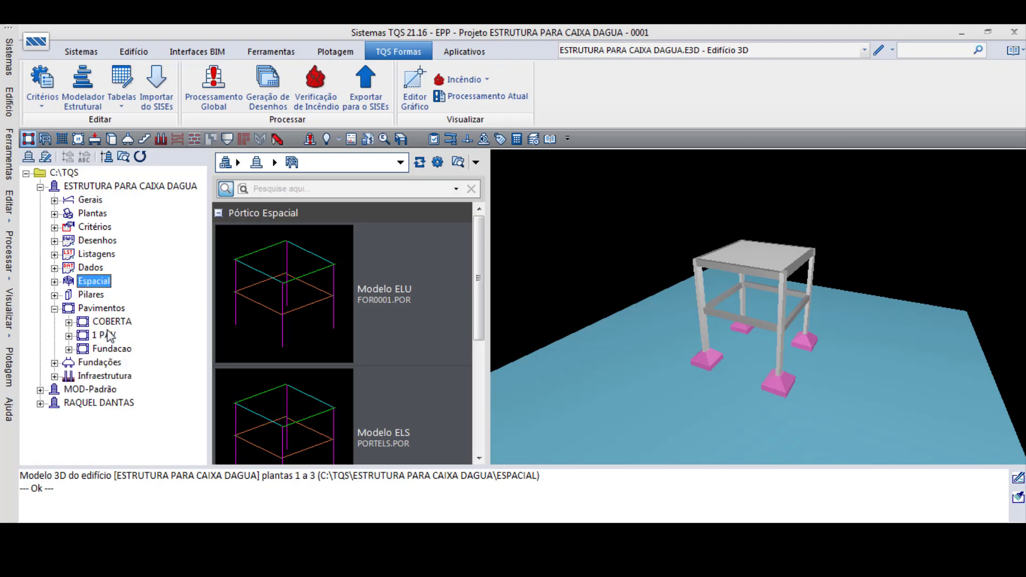
pyautogui.click(68, 322)
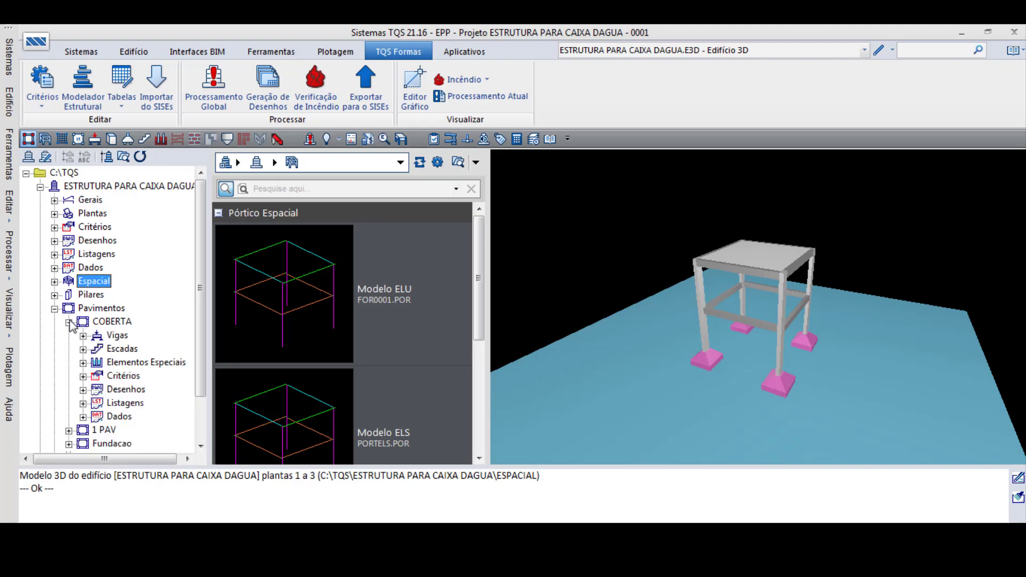
pyautogui.click(69, 322)
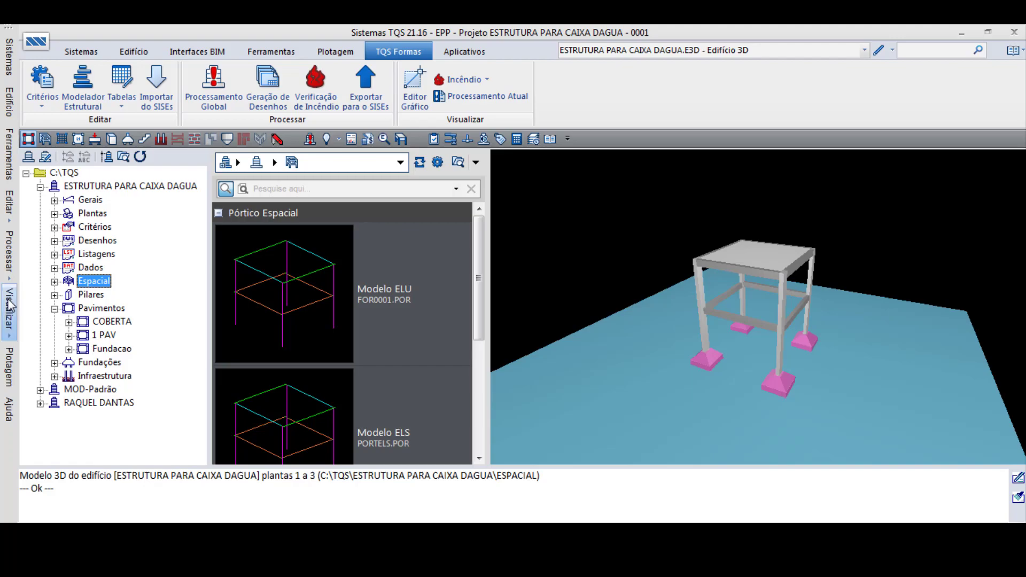
pyautogui.click(68, 322)
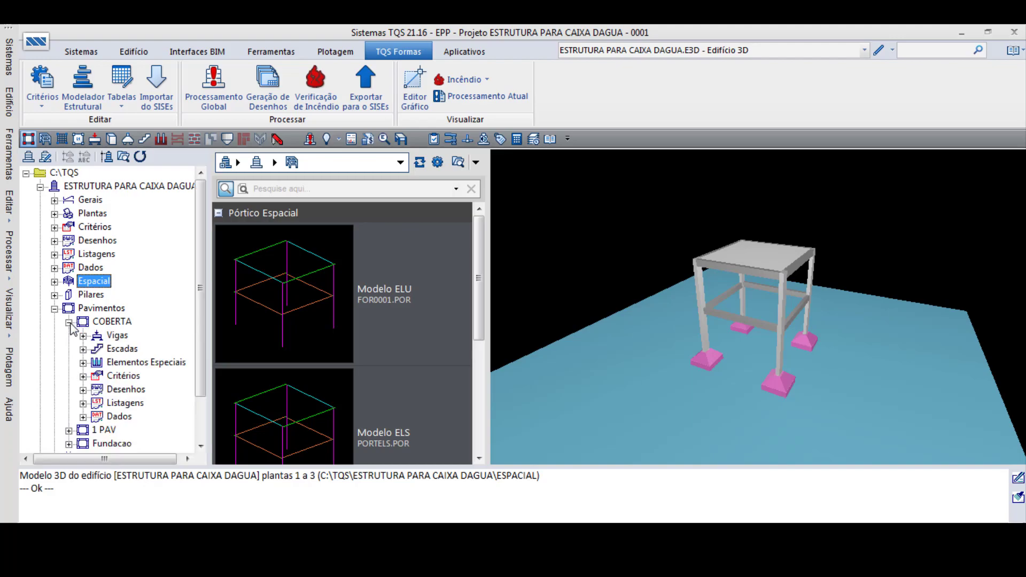
pyautogui.doubleClick(114, 321)
pyautogui.click(86, 80)
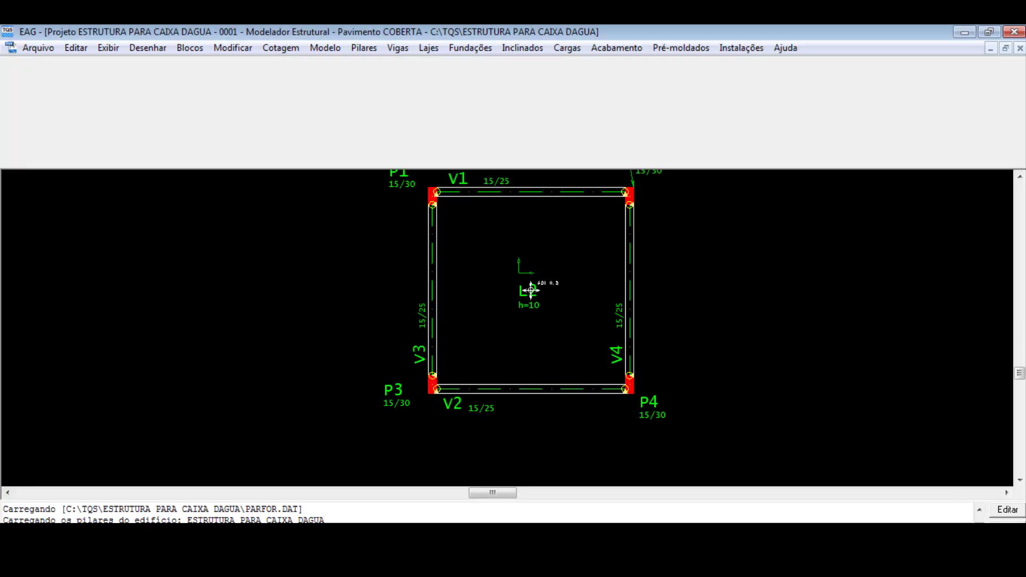
pyautogui.scroll(1, 549, 256)
pyautogui.scroll(-5, 456, 405)
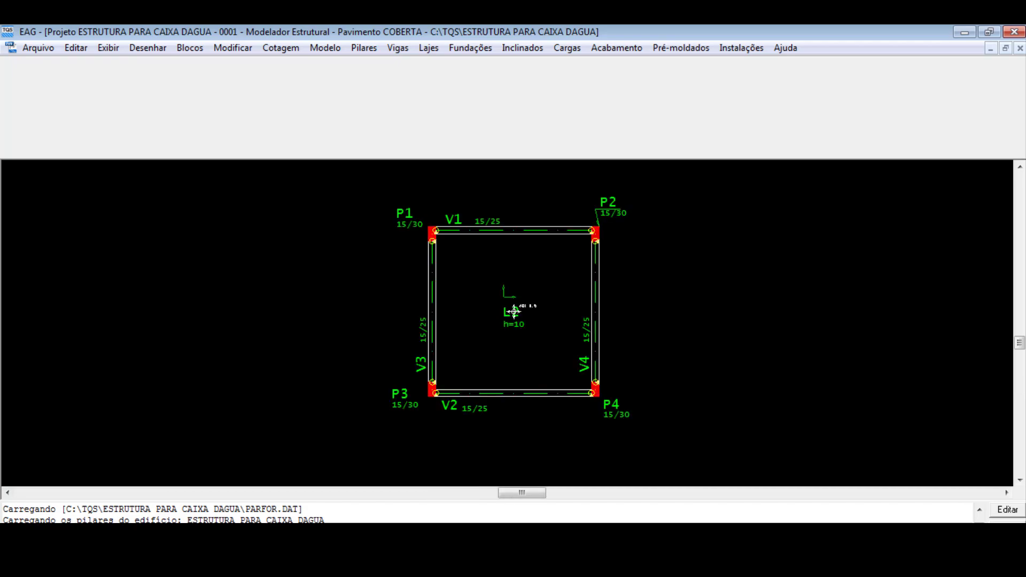
pyautogui.scroll(-1, 457, 406)
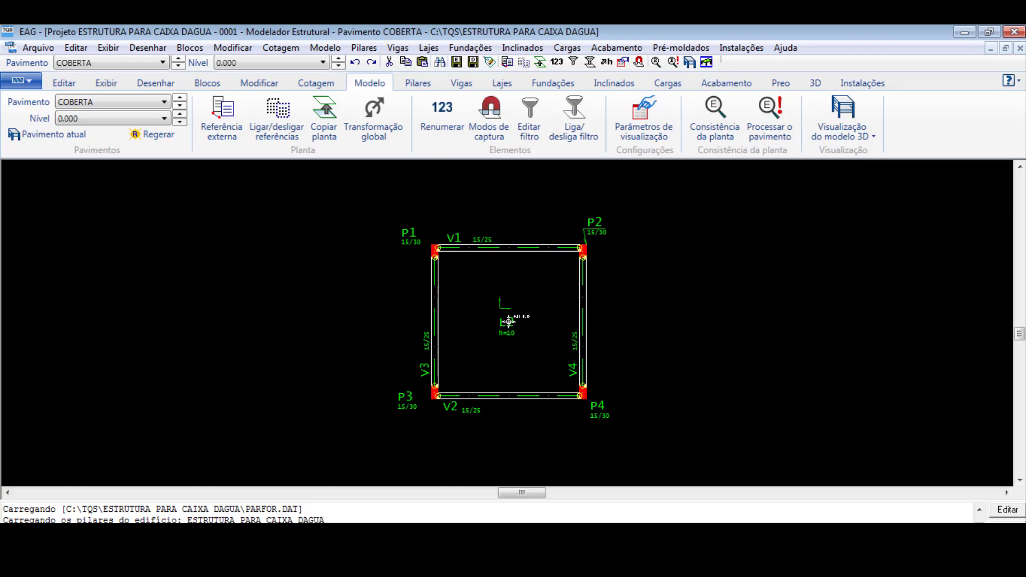
# - Add a horizontal linear dimension below beam V2, between the inner faces of columns P3 and P4
pyautogui.click(310, 84)
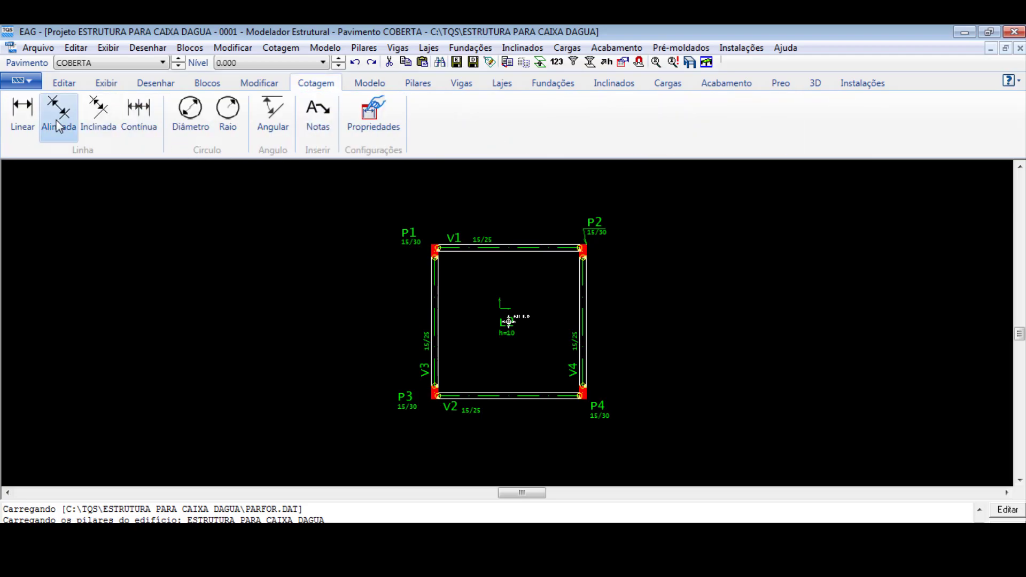
pyautogui.click(22, 113)
pyautogui.scroll(2, 535, 268)
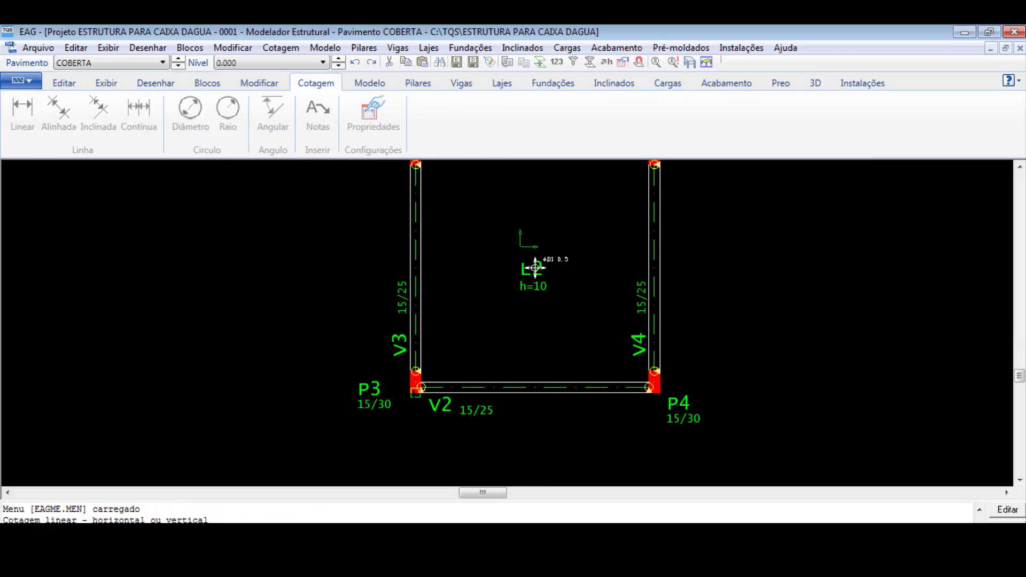
pyautogui.scroll(1, 535, 267)
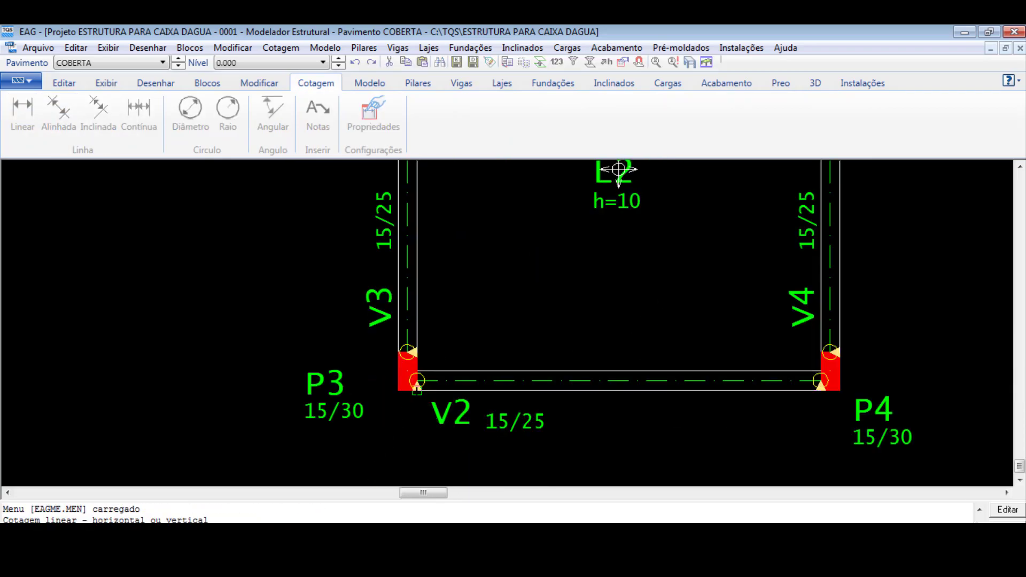
pyautogui.click(821, 391)
pyautogui.scroll(-2, 801, 383)
pyautogui.click(714, 420)
pyautogui.scroll(1, 721, 417)
pyautogui.scroll(-2, 620, 245)
# - Add a vertical linear dimension outside beam V4, between the inner faces of beams V1 and V2
pyautogui.click(28, 132)
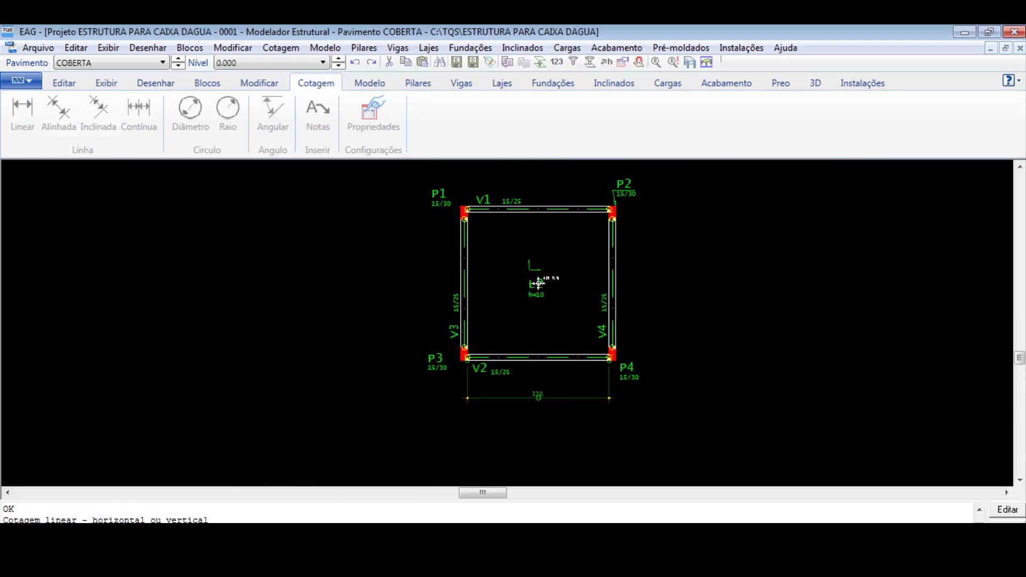
pyautogui.scroll(3, 538, 284)
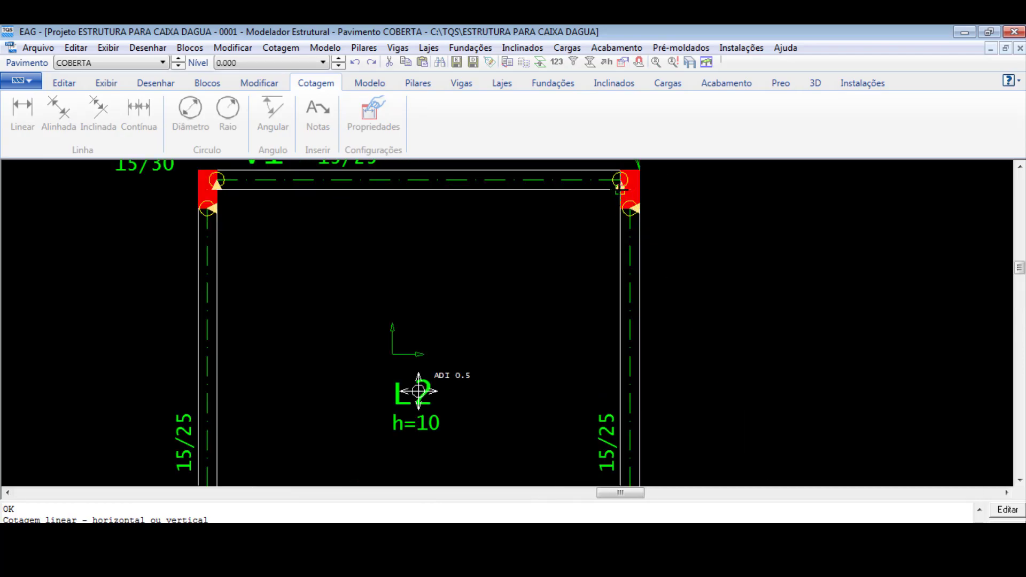
pyautogui.scroll(-2, 620, 188)
pyautogui.scroll(2, 623, 393)
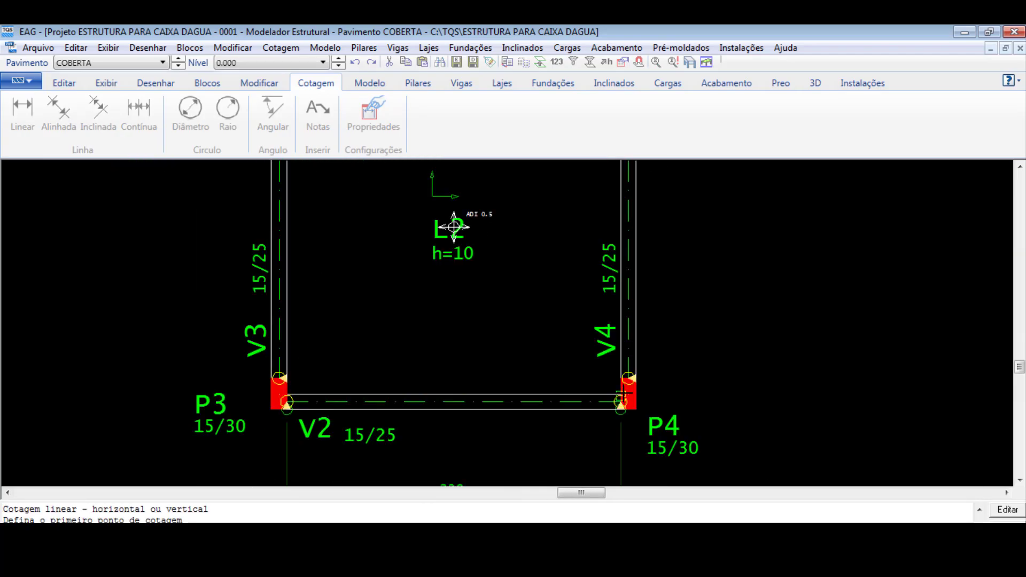
pyautogui.click(623, 395)
pyautogui.click(731, 386)
pyautogui.scroll(-2, 730, 385)
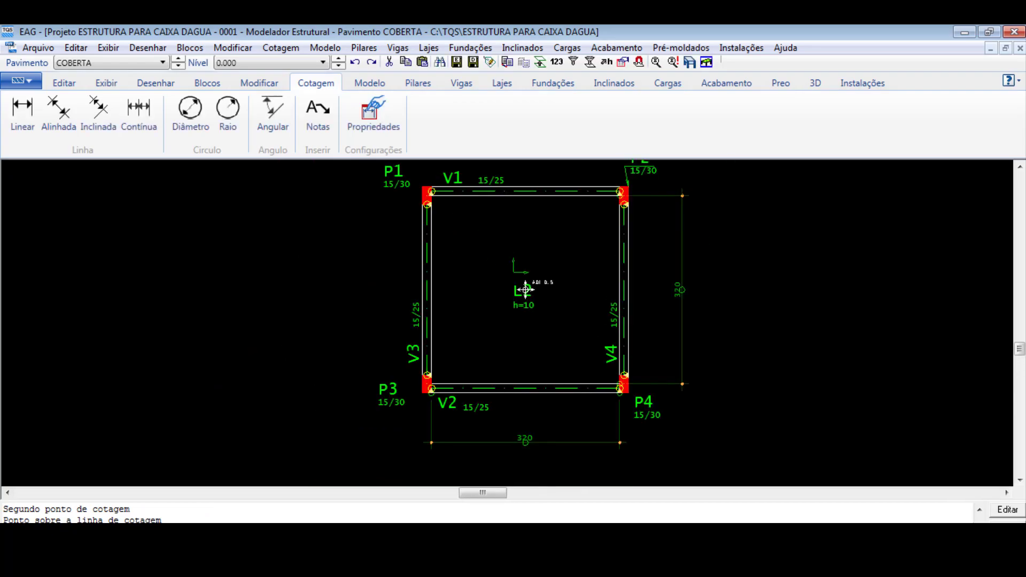
pyautogui.scroll(2, 675, 347)
pyautogui.scroll(-2, 653, 395)
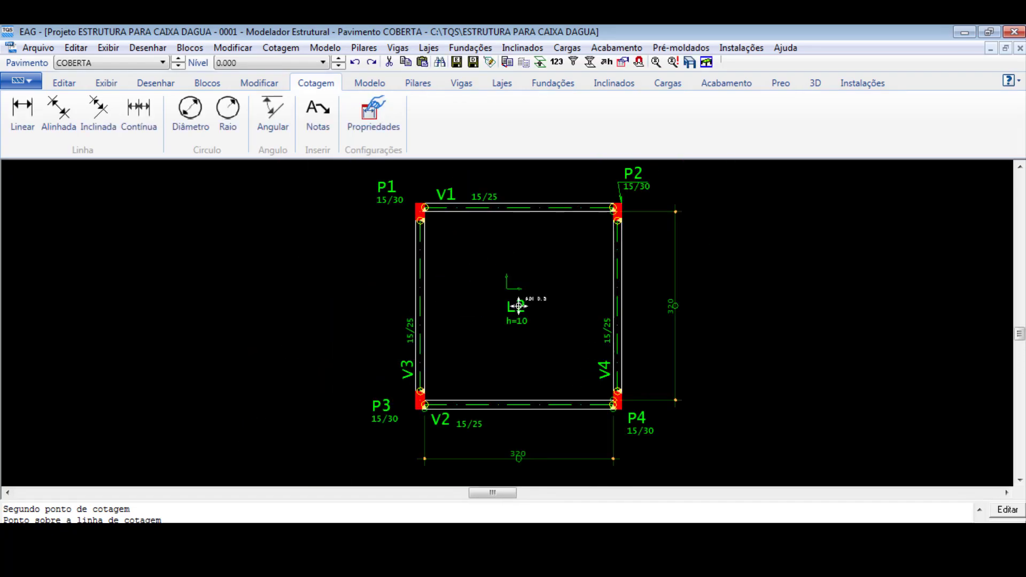
# - Switch to the calculator and compute the slab area as 3.2*3.2, and the distributed load using a rounded area of 10
pyautogui.hotkey('alt', 'Tab')
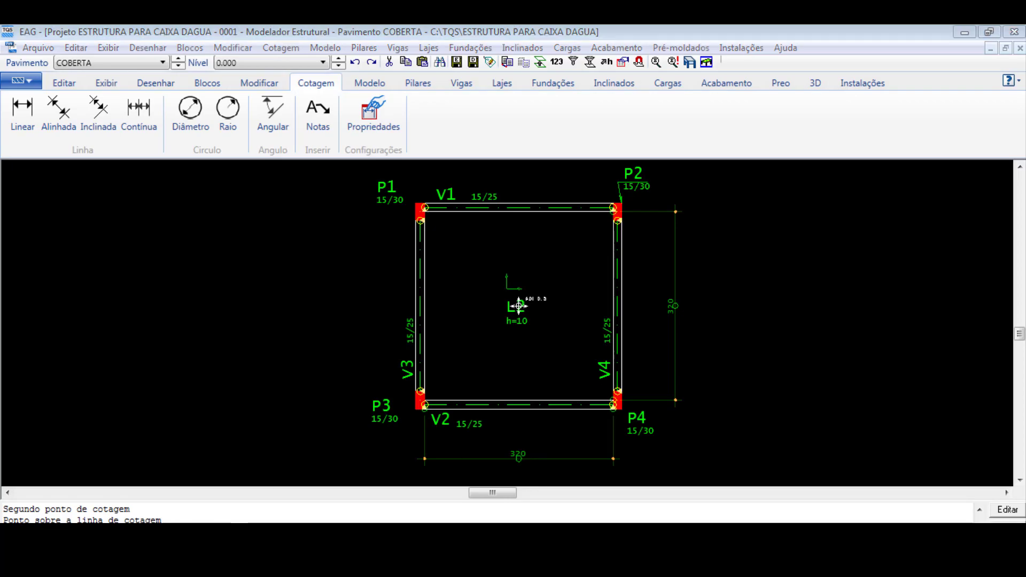
pyautogui.write('3.')
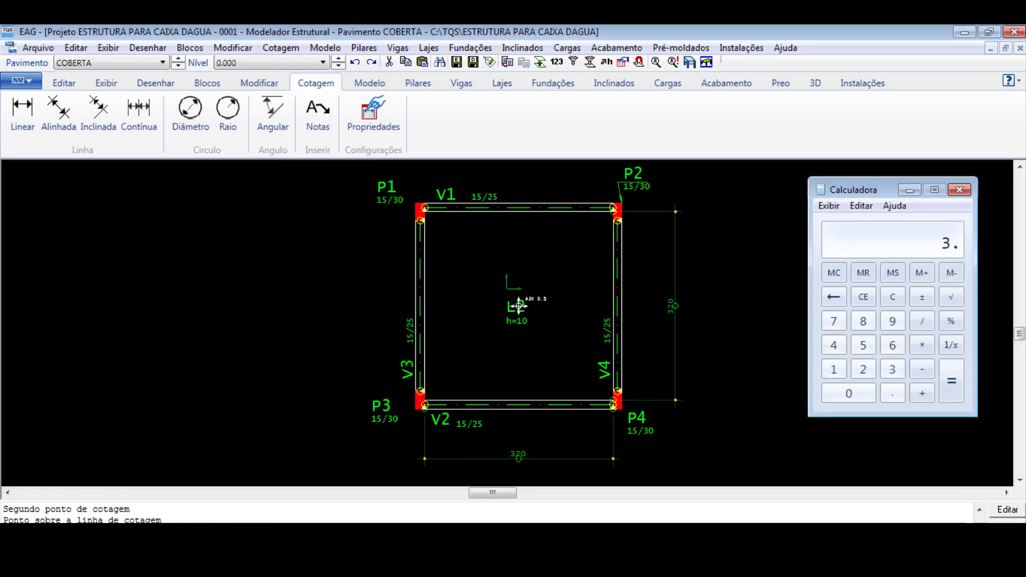
pyautogui.write('2*3.2')
pyautogui.press('Return')
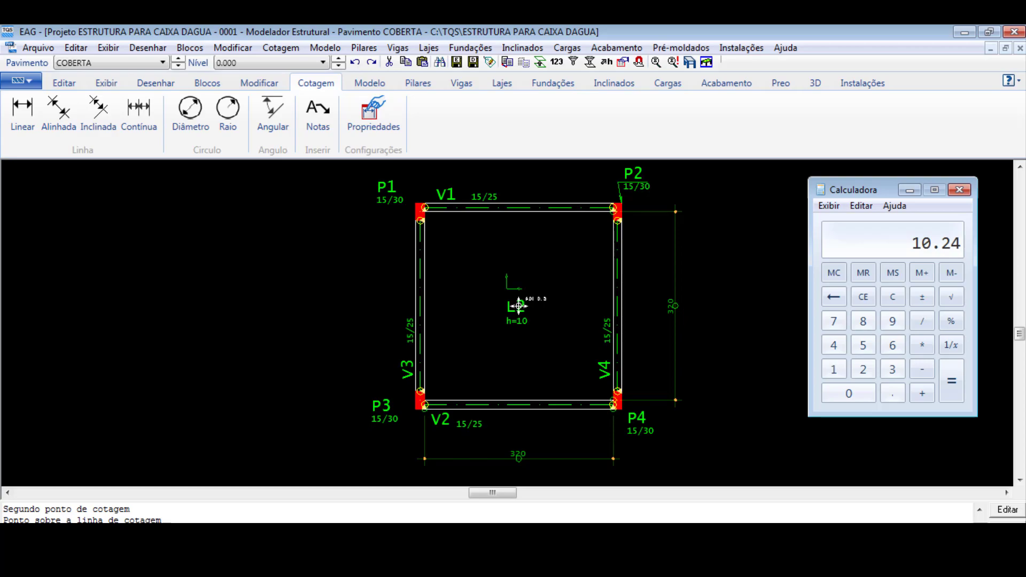
pyautogui.press('Escape')
pyautogui.write('10')
pyautogui.press('Return')
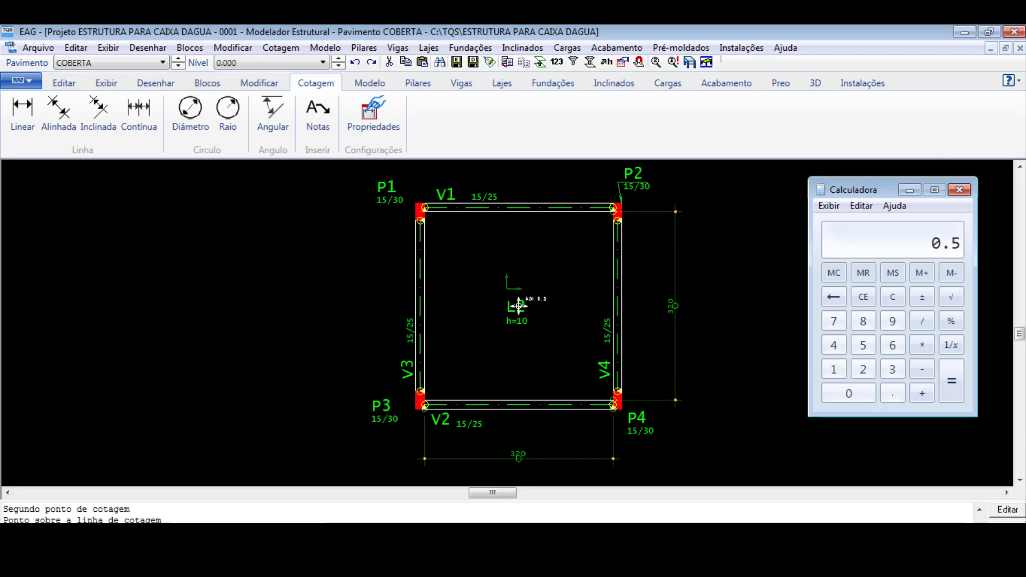
# - Change slab L2 to a Treliçada section with EPS Unidirecional fill, block H08/40/120 and a 5 cm topping (Capa hf)
pyautogui.hotkey('alt', 'Tab')
pyautogui.scroll(5, 518, 306)
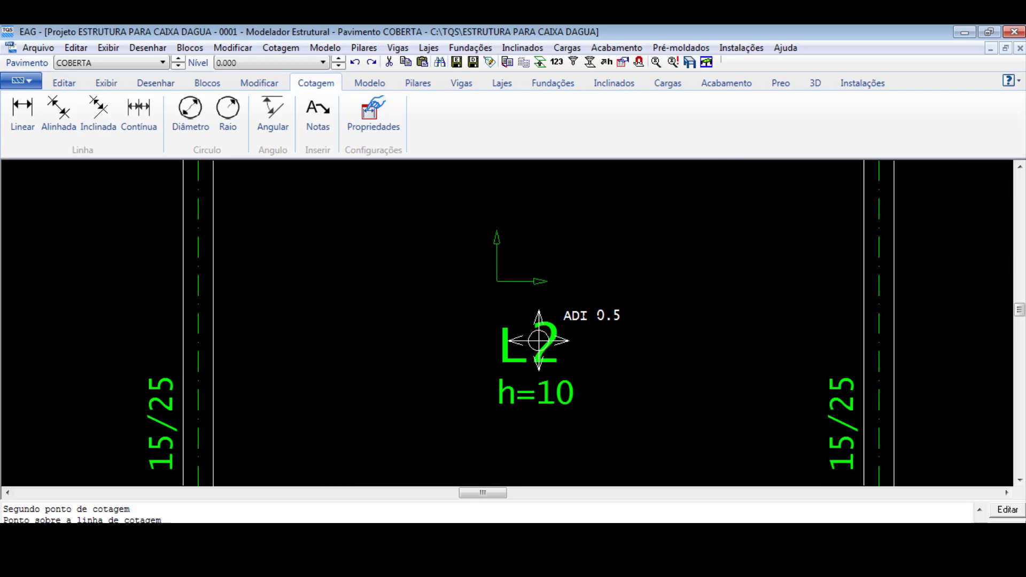
pyautogui.scroll(-3, 539, 340)
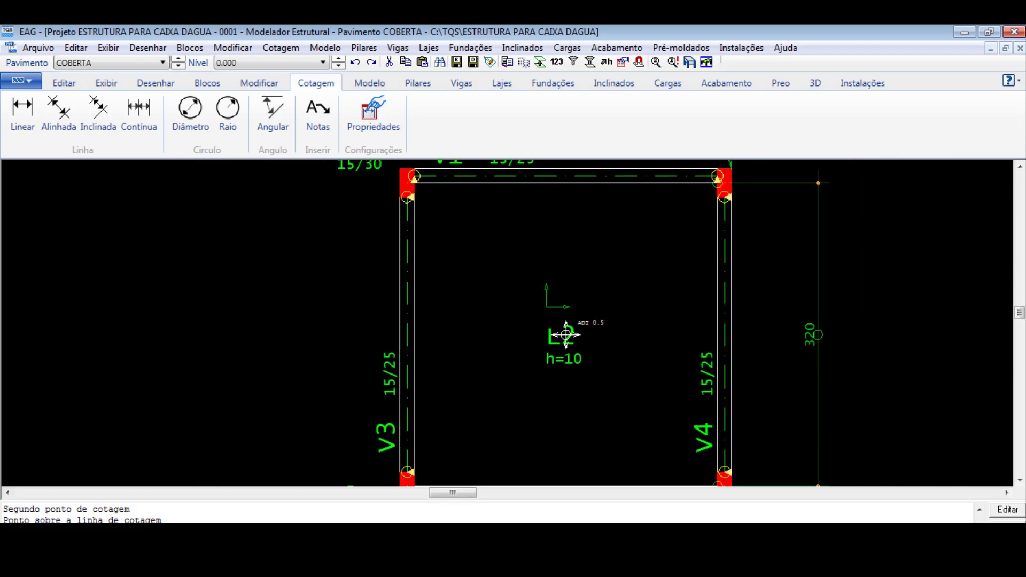
pyautogui.doubleClick(559, 337)
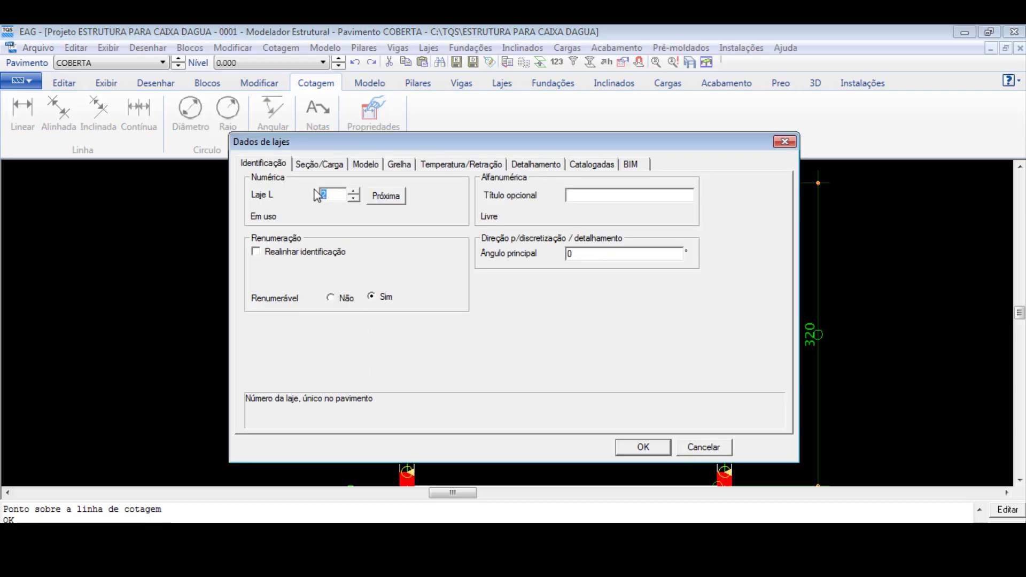
pyautogui.click(321, 164)
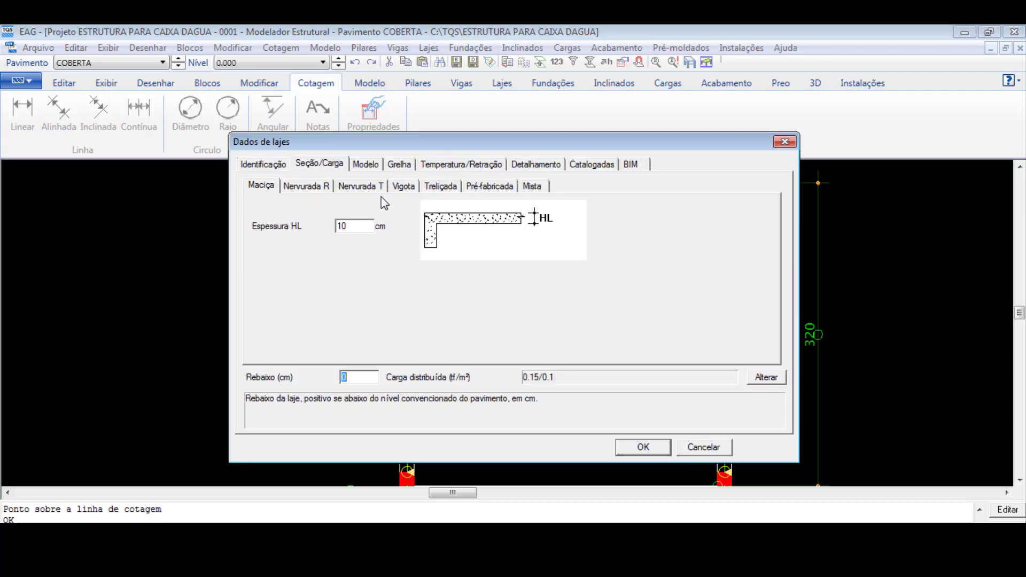
pyautogui.click(437, 186)
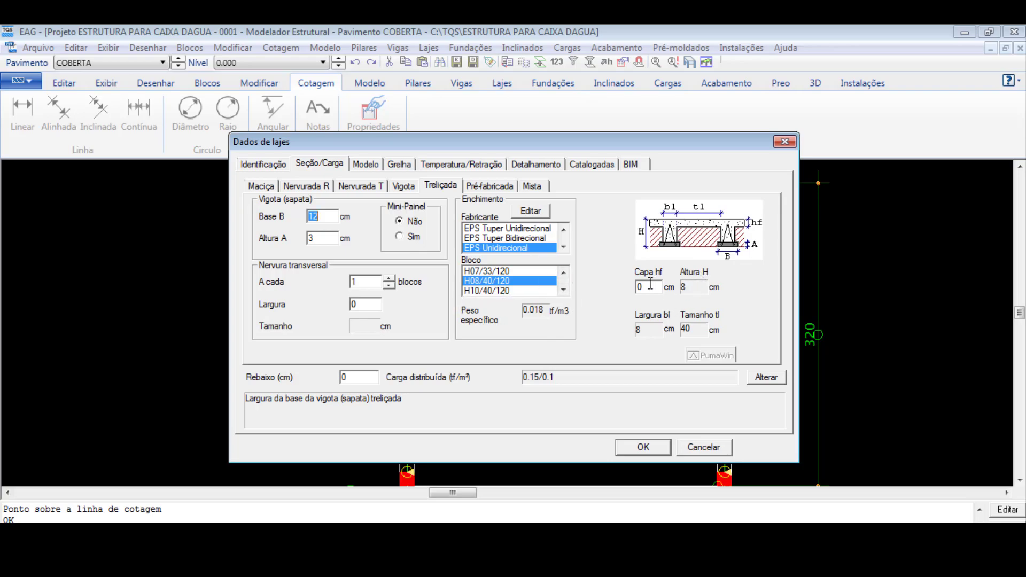
pyautogui.press('Return')
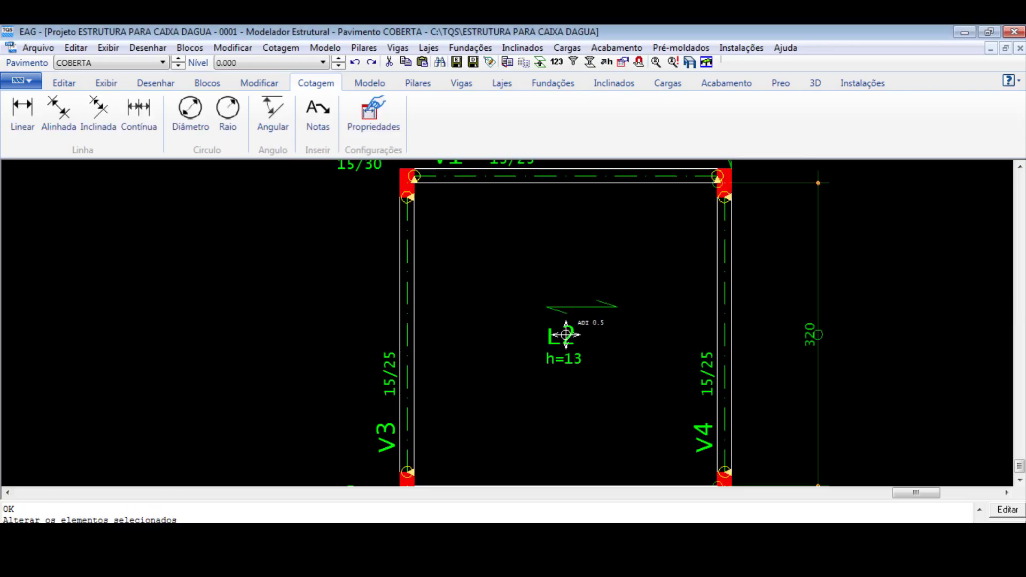
# - Review slab L2's Treliçada joist base and height and its permanent and accidental distributed loads, and accept the slab data
pyautogui.doubleClick(566, 335)
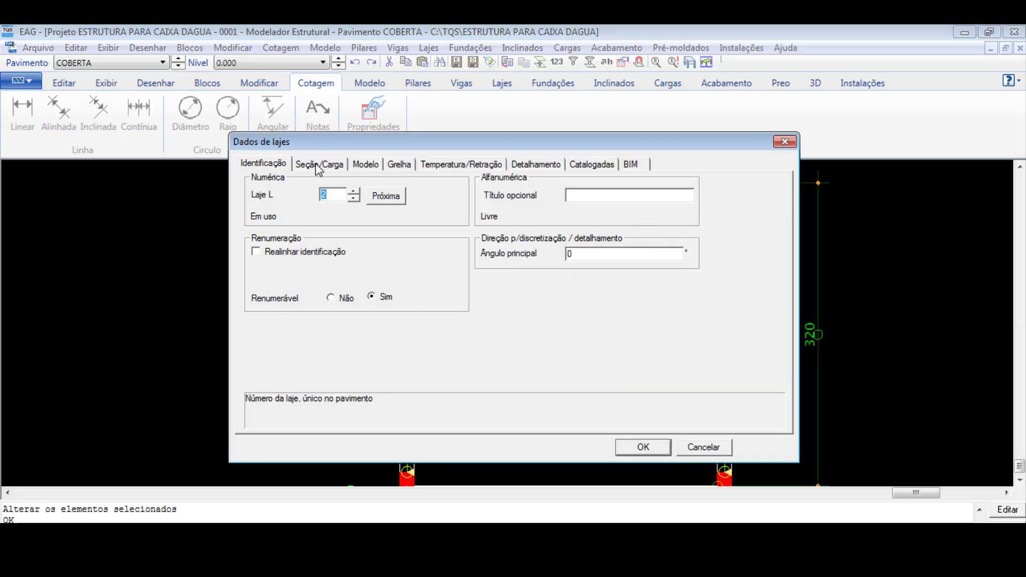
pyautogui.click(319, 165)
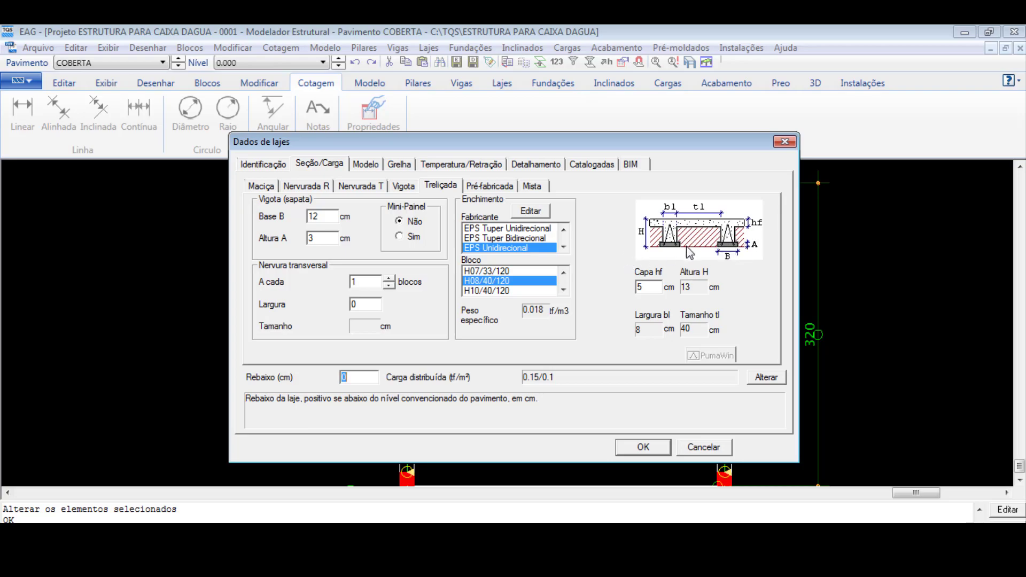
pyautogui.click(323, 238)
pyautogui.click(327, 216)
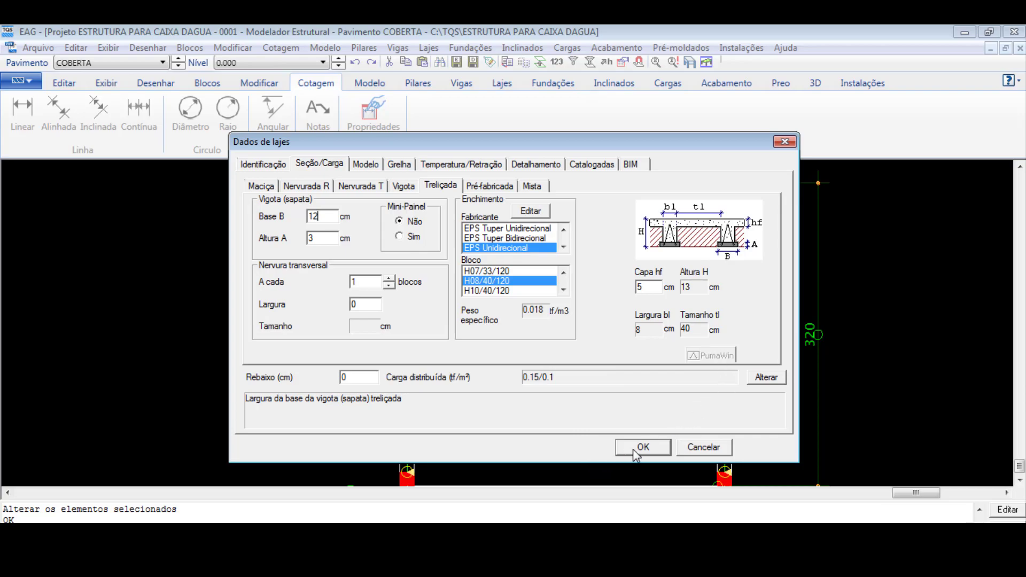
pyautogui.moveTo(582, 143); pyautogui.dragTo(497, 105)
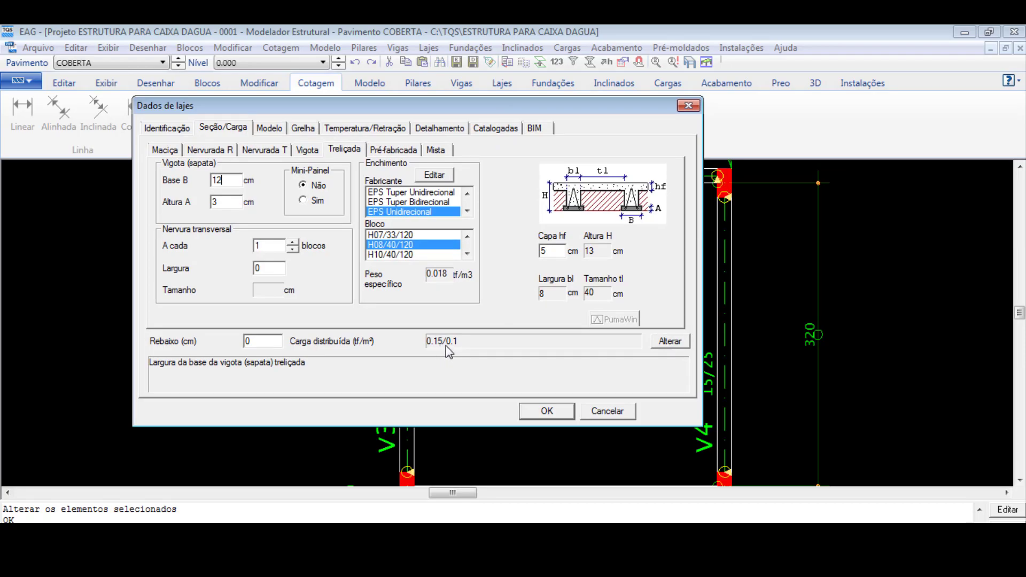
pyautogui.click(671, 342)
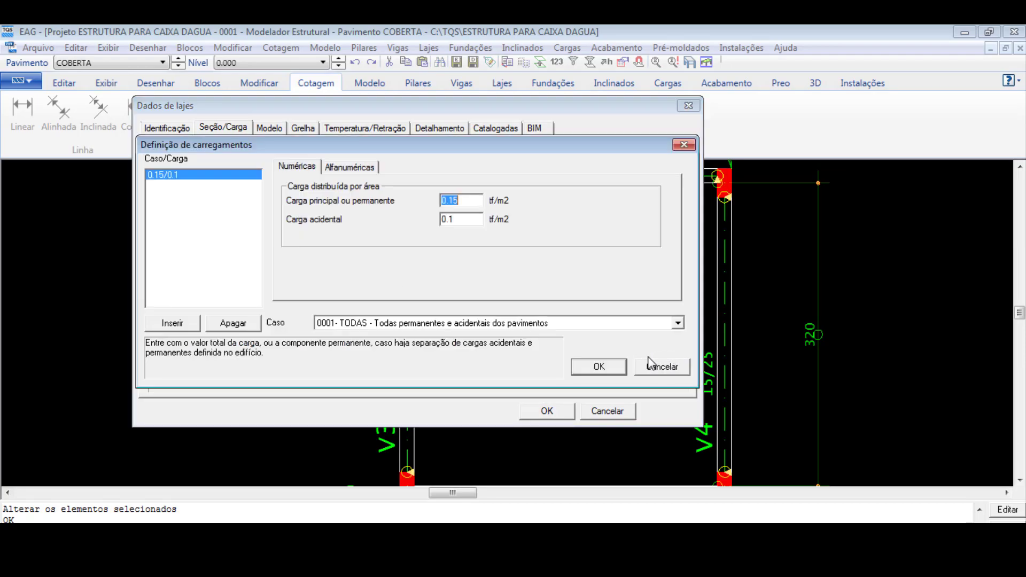
pyautogui.click(461, 219)
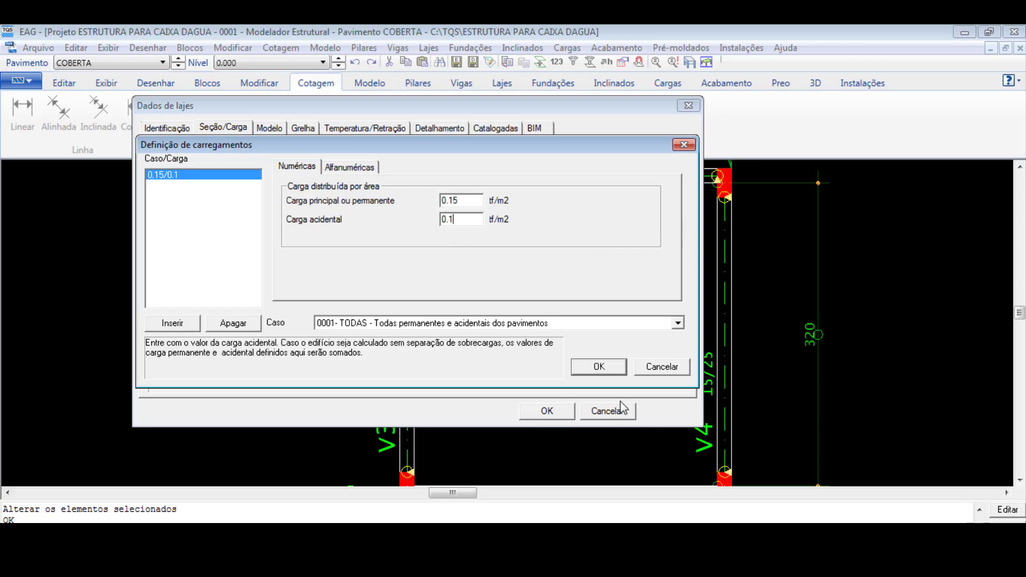
pyautogui.click(599, 366)
pyautogui.click(547, 411)
# - Insert a 120 x 40 cm rib form in slab L2, against the inner face of beam V4 near beam V2
pyautogui.scroll(-2, 566, 321)
pyautogui.scroll(4, 537, 275)
pyautogui.scroll(-6, 466, 327)
pyautogui.scroll(4, 480, 298)
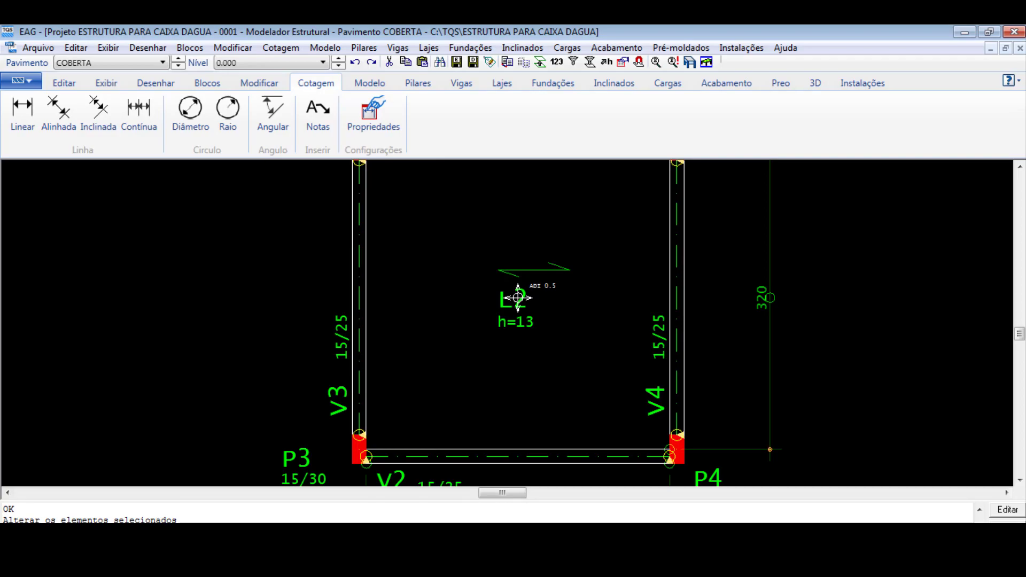
pyautogui.scroll(-4, 475, 375)
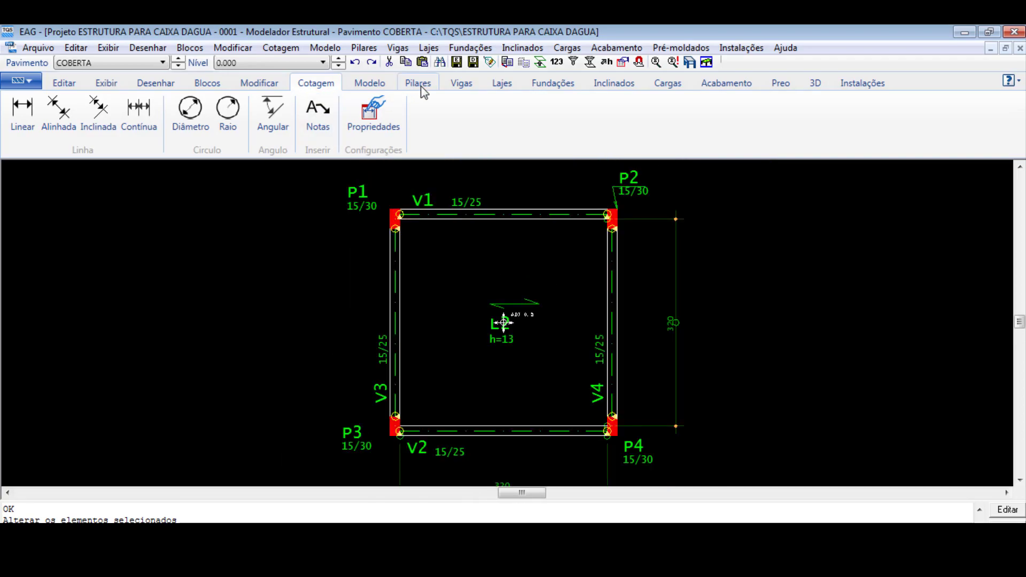
pyautogui.click(501, 85)
pyautogui.click(505, 139)
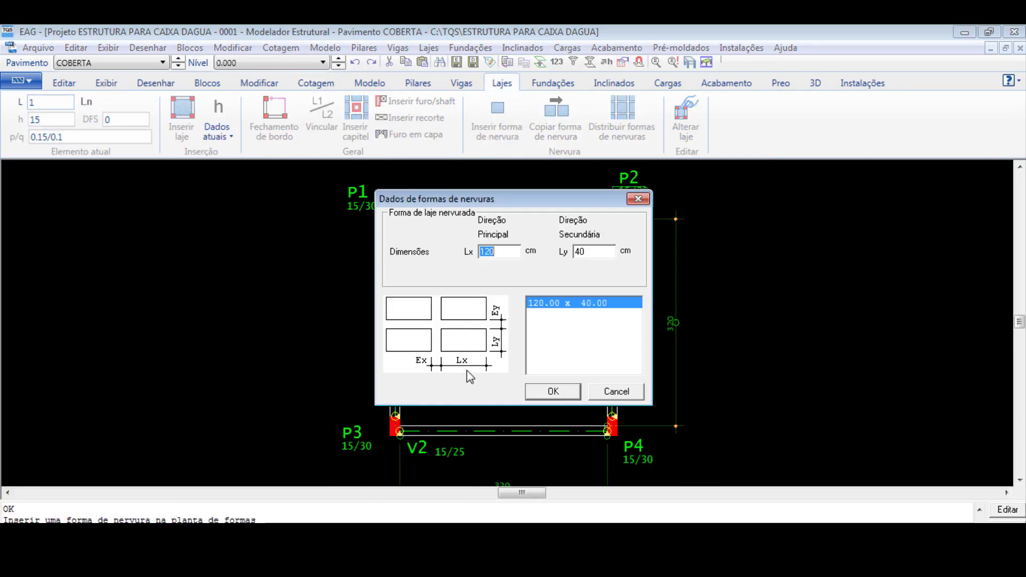
pyautogui.click(554, 393)
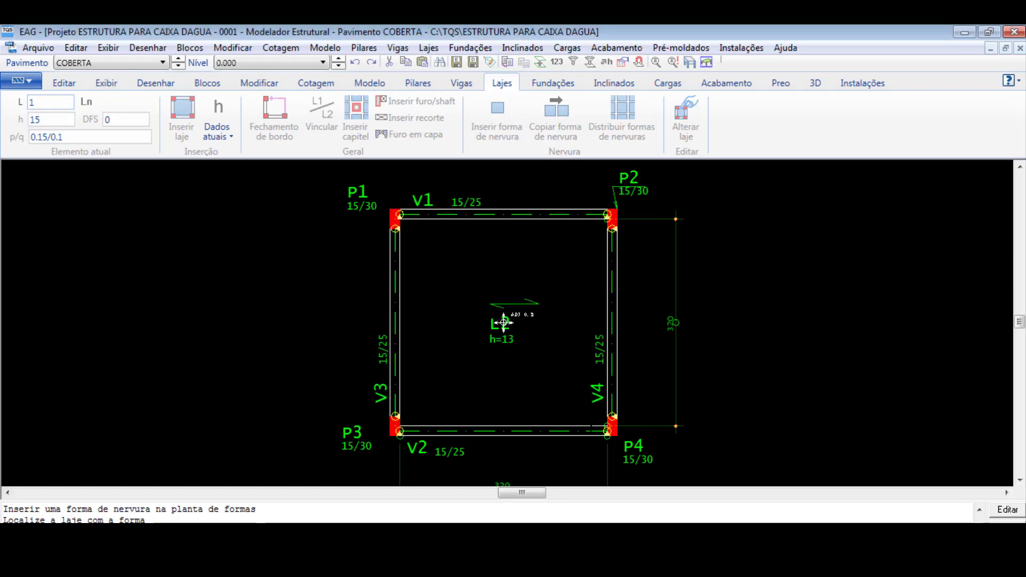
pyautogui.scroll(2, 603, 425)
pyautogui.click(616, 426)
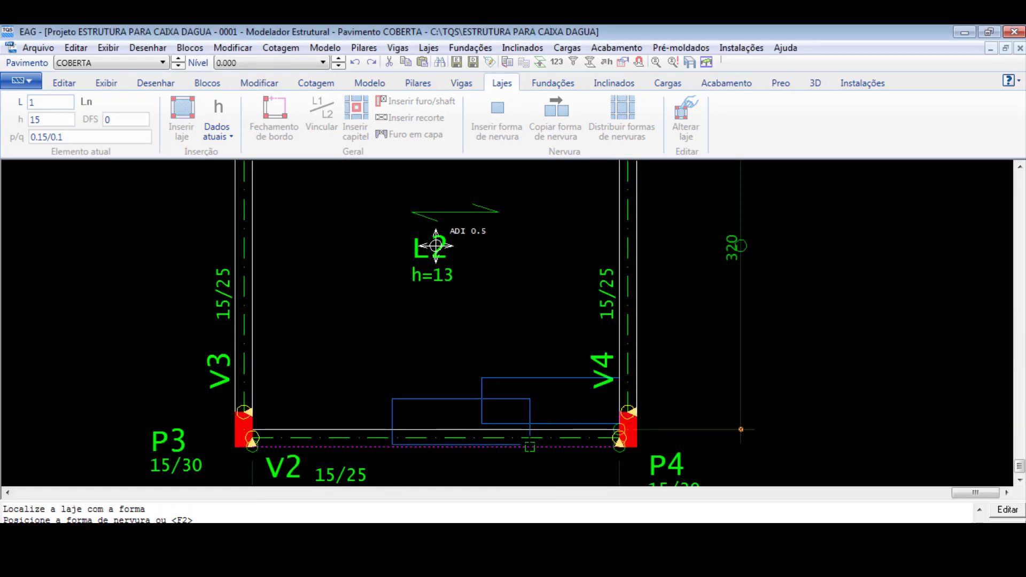
pyautogui.press('Return')
# - Distribute the rib forms over the whole of slab L2, using the inserted form near beam V2 as the base
pyautogui.click(612, 127)
pyautogui.click(522, 394)
pyautogui.click(522, 394)
pyautogui.scroll(-2, 521, 394)
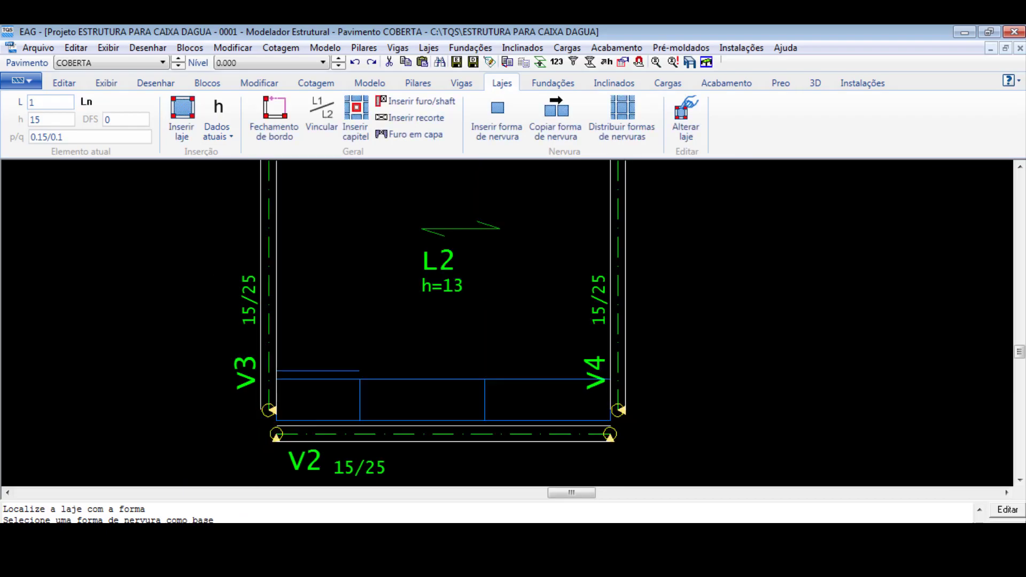
pyautogui.scroll(2, 481, 324)
pyautogui.scroll(-2, 523, 312)
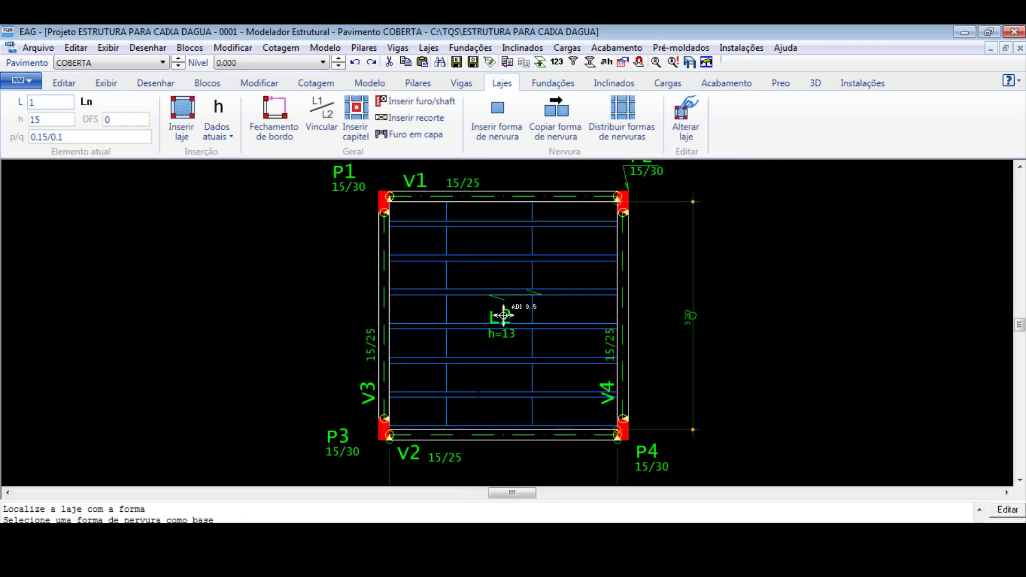
# - Examine the layout of the rib forms between the beams around slab L2
pyautogui.scroll(2, 519, 270)
pyautogui.scroll(1, 519, 271)
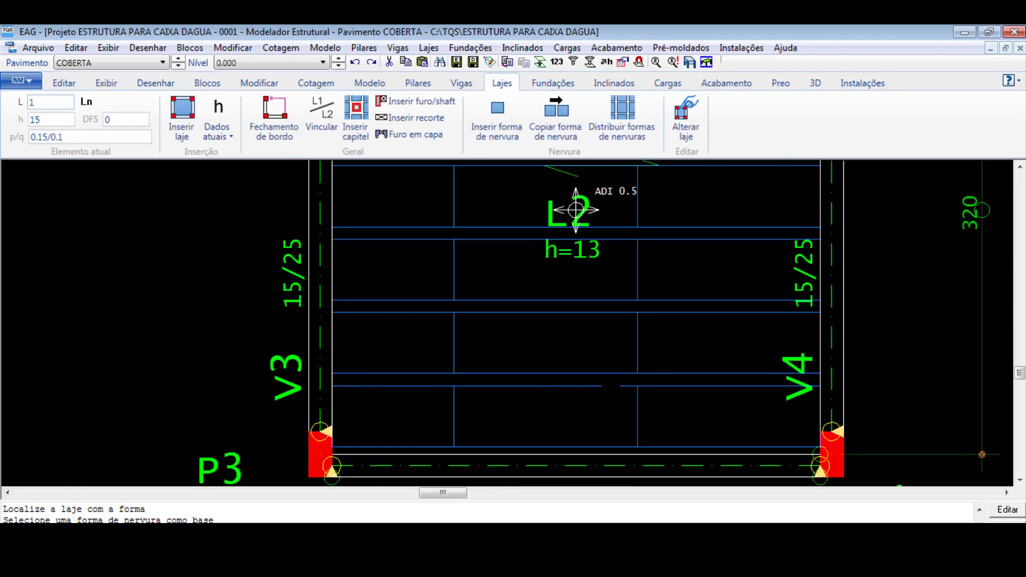
pyautogui.scroll(-1, 576, 210)
pyautogui.scroll(-1, 558, 244)
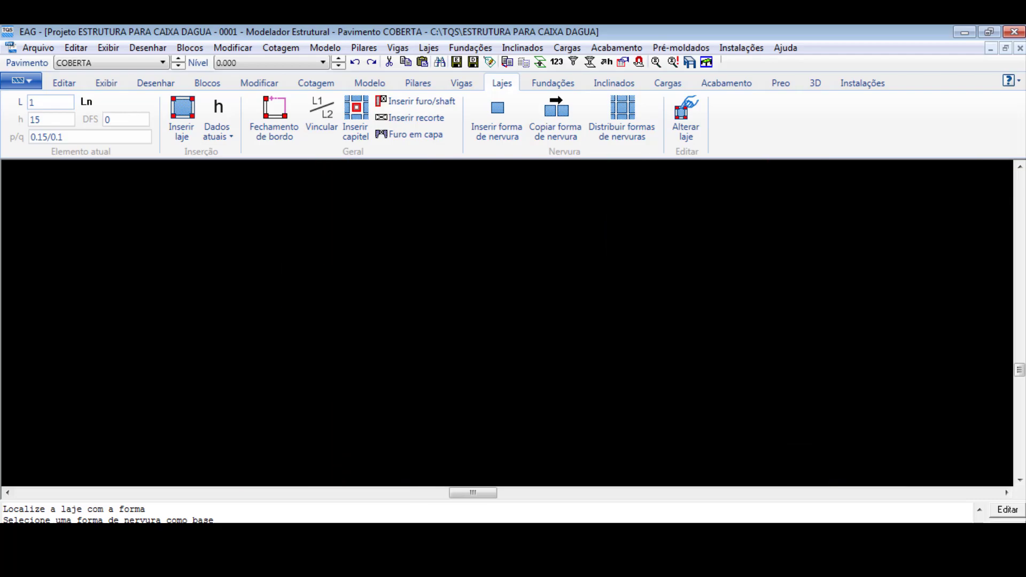
pyautogui.scroll(-3, 544, 260)
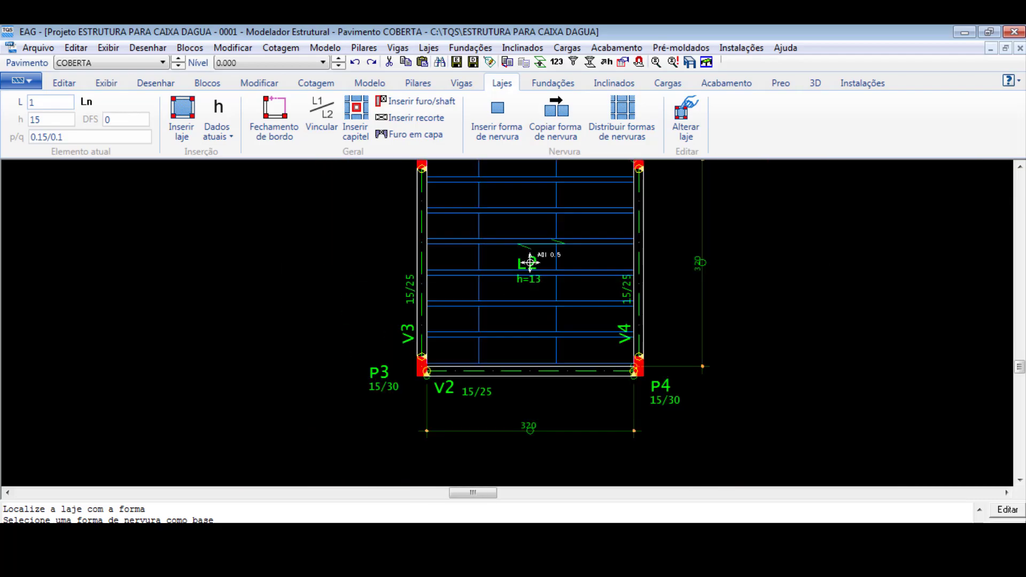
pyautogui.scroll(1, 530, 259)
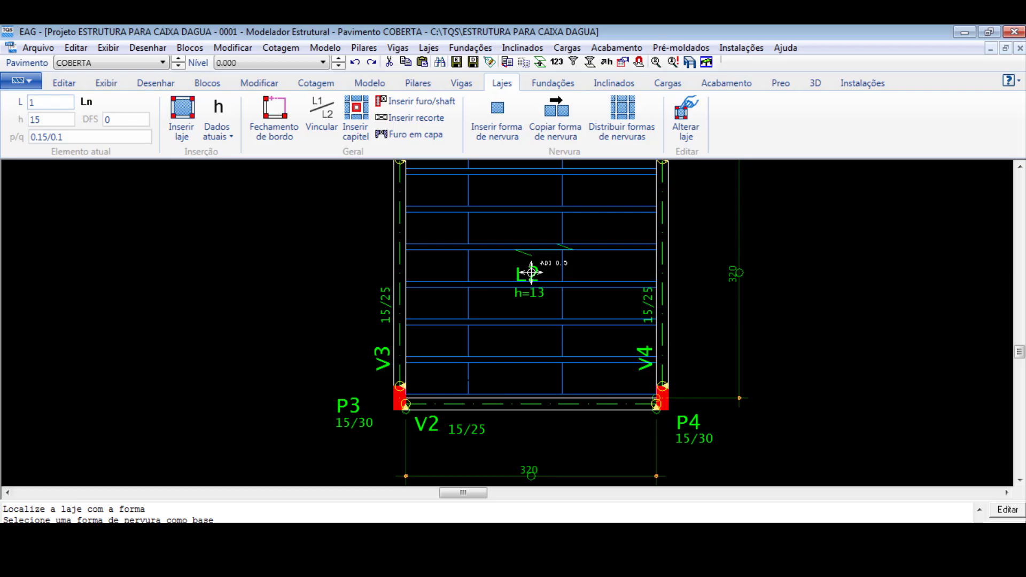
pyautogui.scroll(-2, 531, 272)
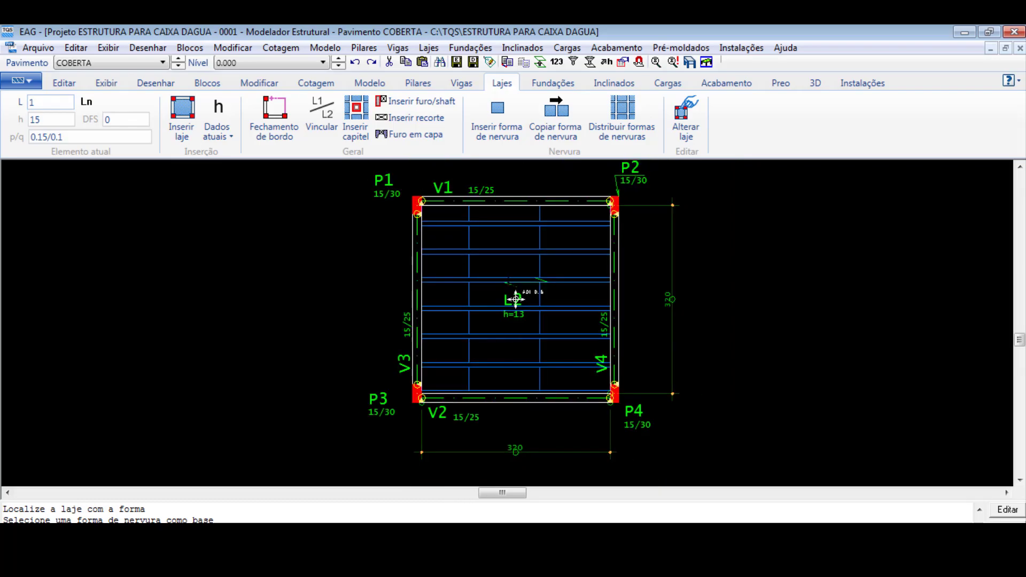
# - Check the consistency of the structural model and bring up the building in the 3D viewer
pyautogui.click(640, 62)
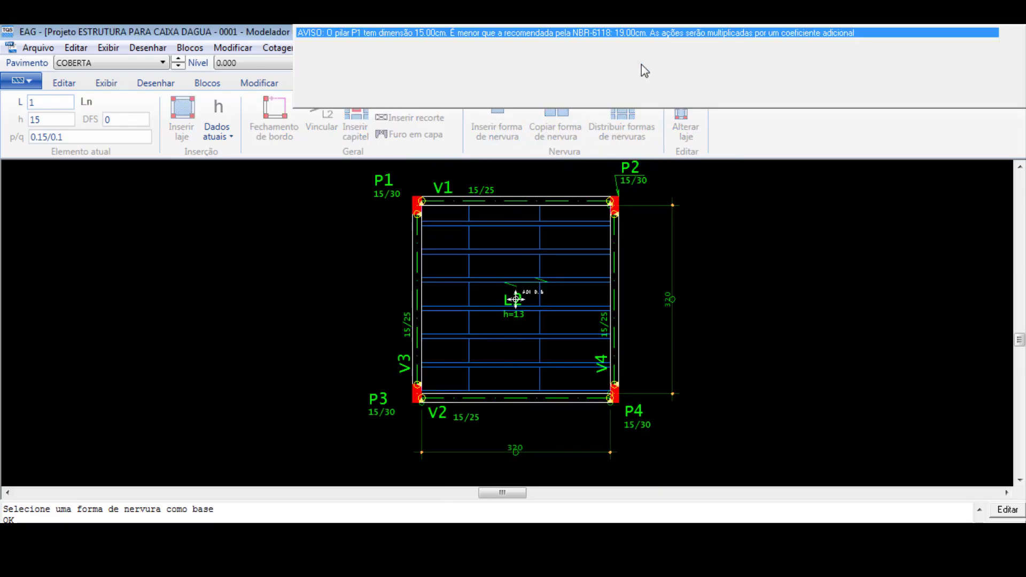
pyautogui.press('Escape')
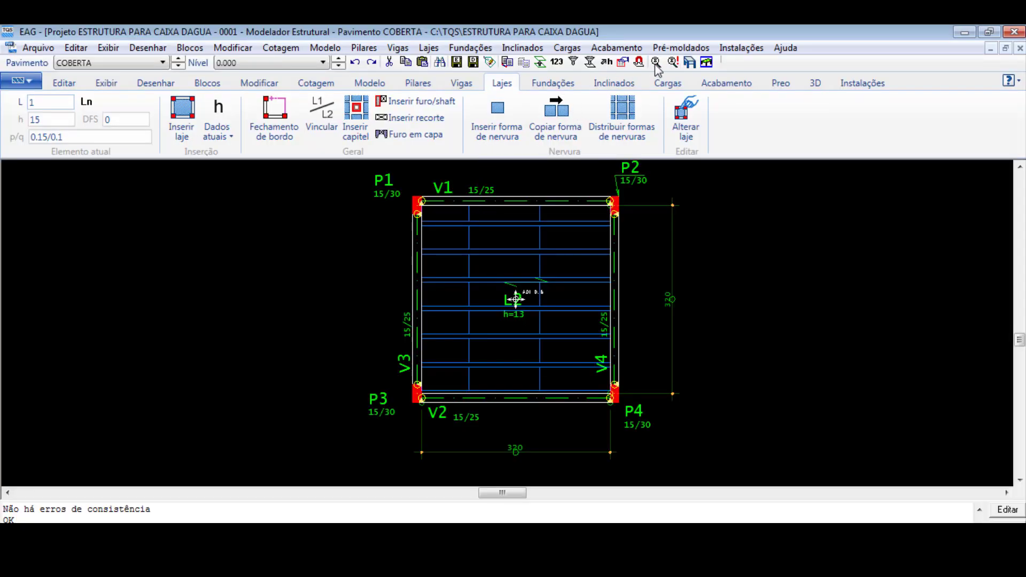
pyautogui.click(690, 62)
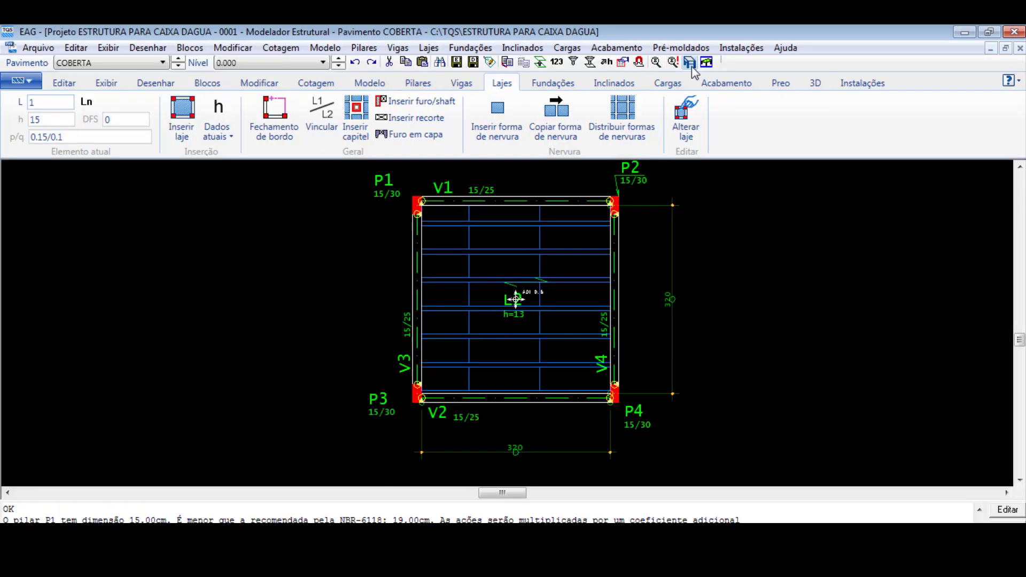
pyautogui.click(691, 436)
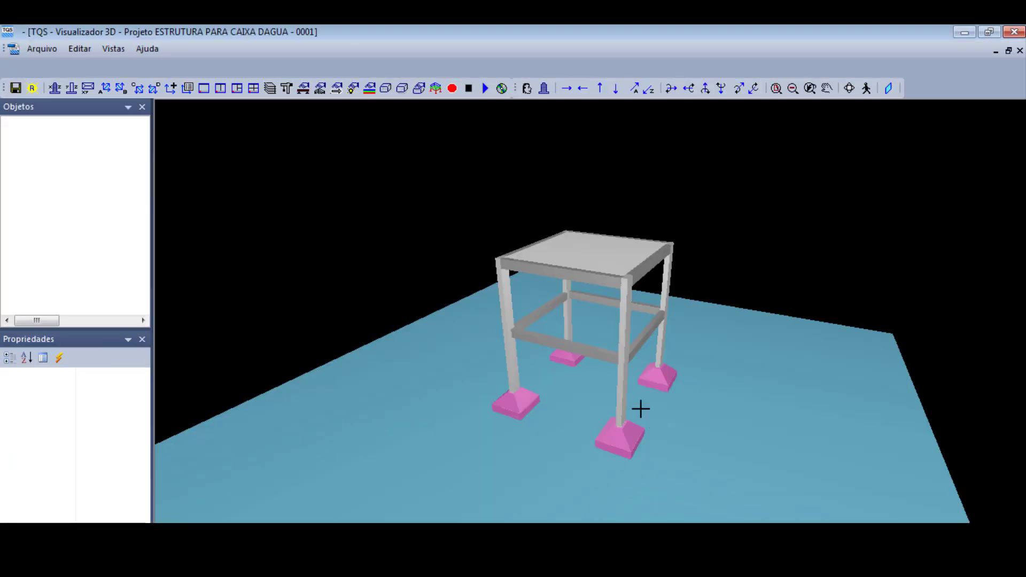
# - Inspect the structure and the ribbed underside of the COBERTA slab in 3D, and close the viewer
pyautogui.moveTo(673, 451); pyautogui.dragTo(517, 323, button='middle')
pyautogui.moveTo(668, 336); pyautogui.dragTo(708, 250, button='middle')
pyautogui.moveTo(596, 235); pyautogui.dragTo(623, 162, button='middle')
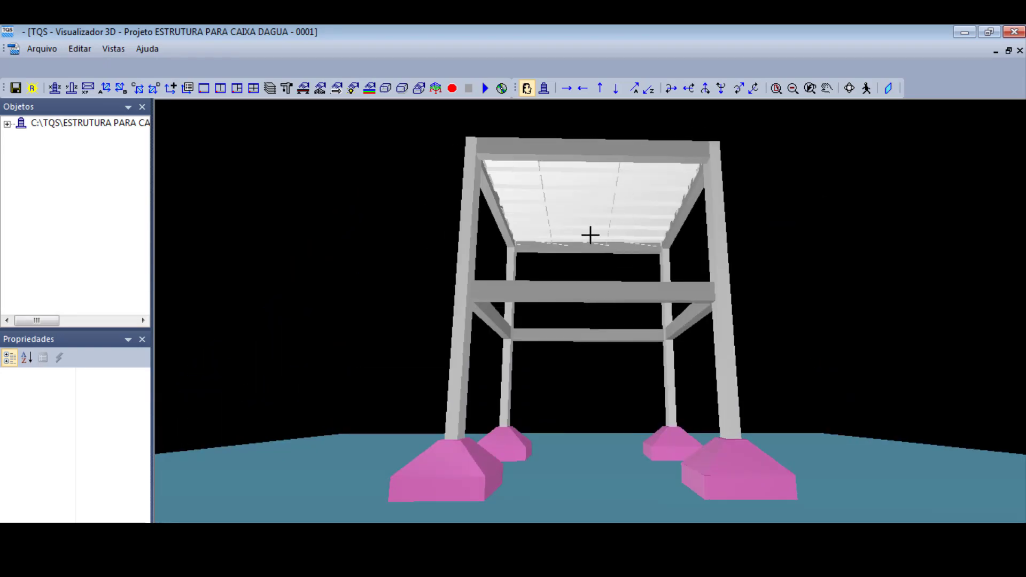
pyautogui.scroll(3, 550, 176)
pyautogui.scroll(3, 619, 149)
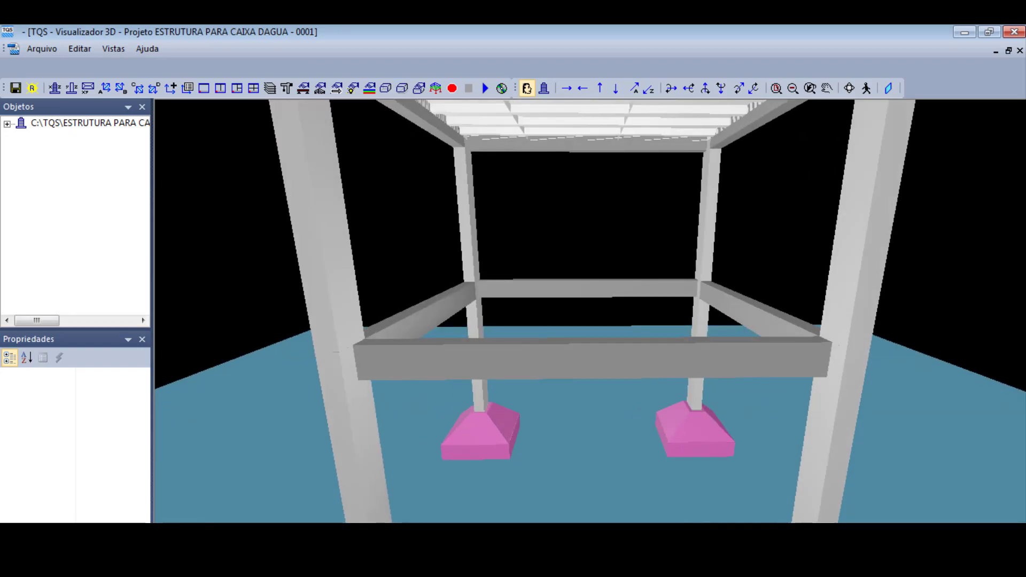
pyautogui.scroll(-3, 596, 315)
pyautogui.moveTo(596, 267); pyautogui.dragTo(612, 342, button='middle')
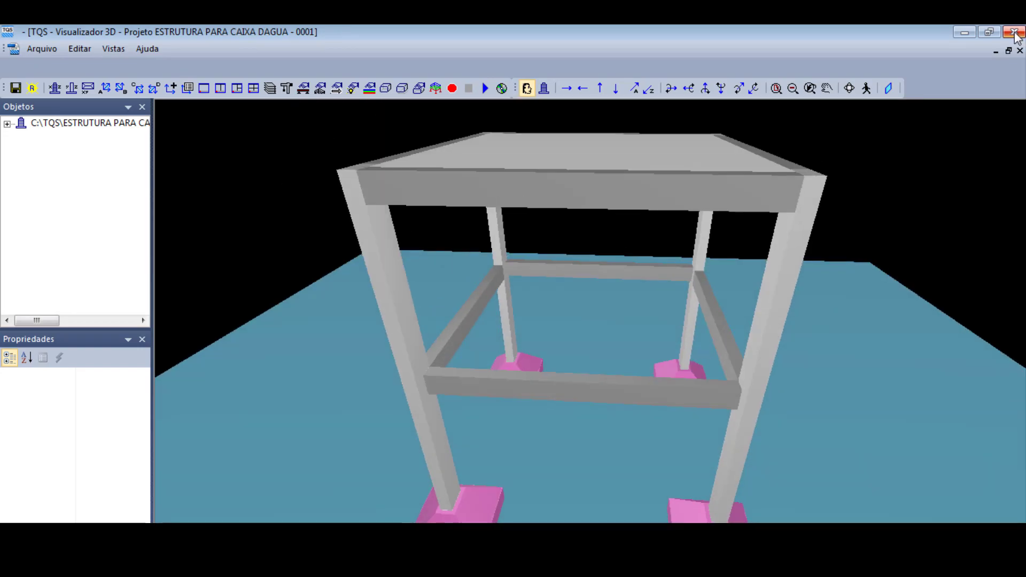
pyautogui.click(1015, 33)
# - Close the structural modeller with the building saved, and run the global processing with the Esforços e armaduras preset
pyautogui.click(1015, 33)
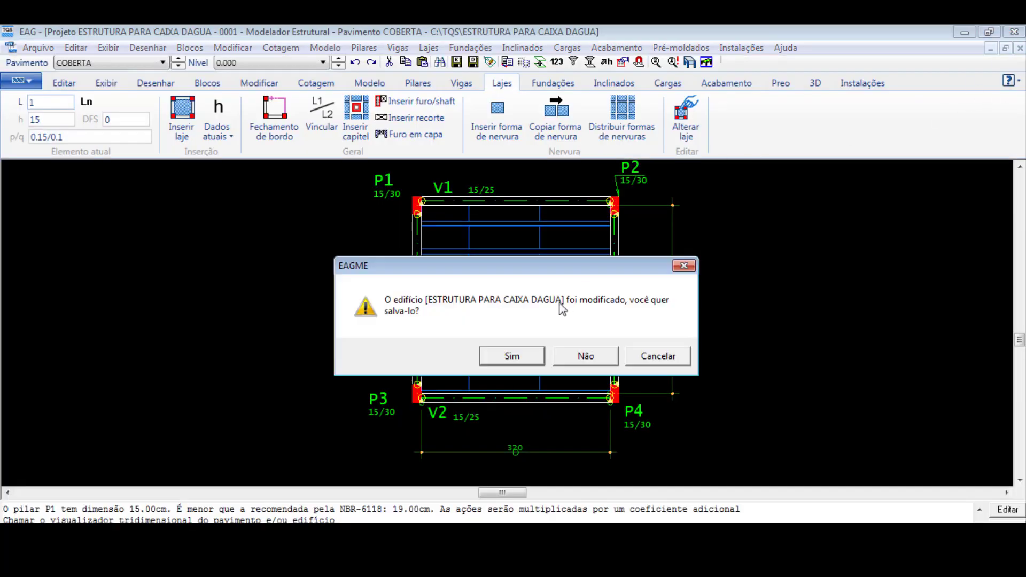
pyautogui.click(509, 355)
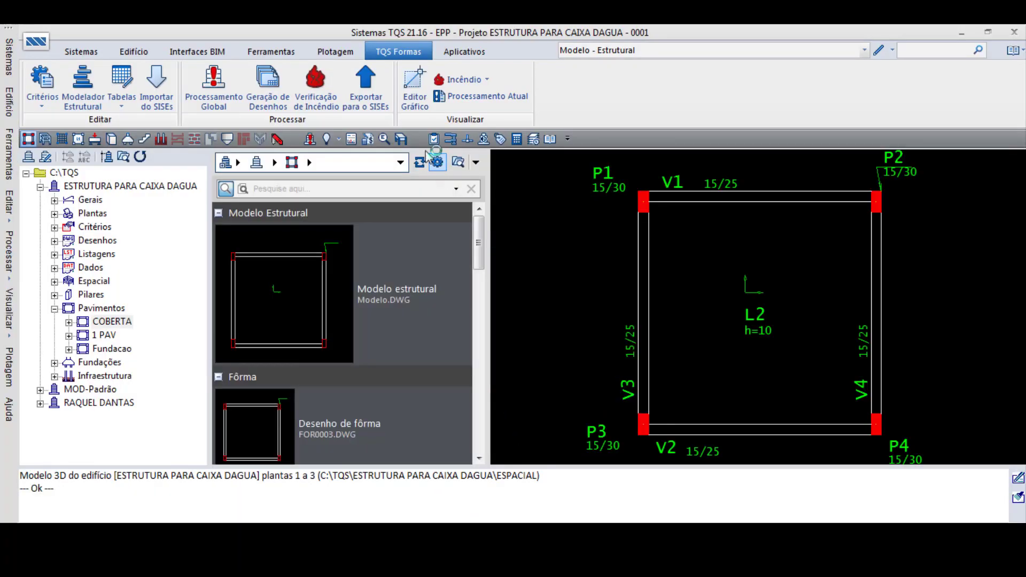
pyautogui.click(214, 85)
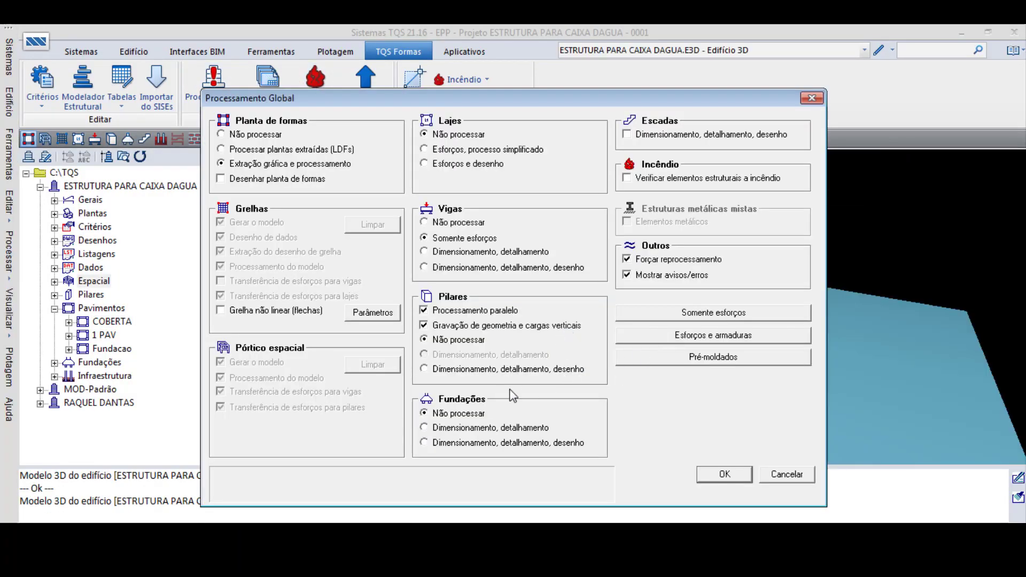
pyautogui.click(693, 341)
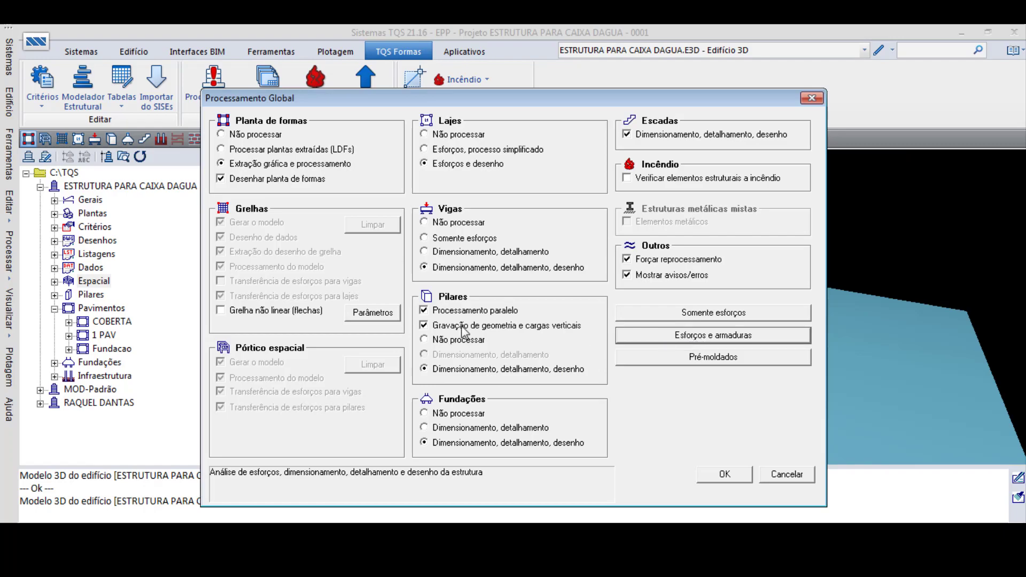
pyautogui.click(716, 475)
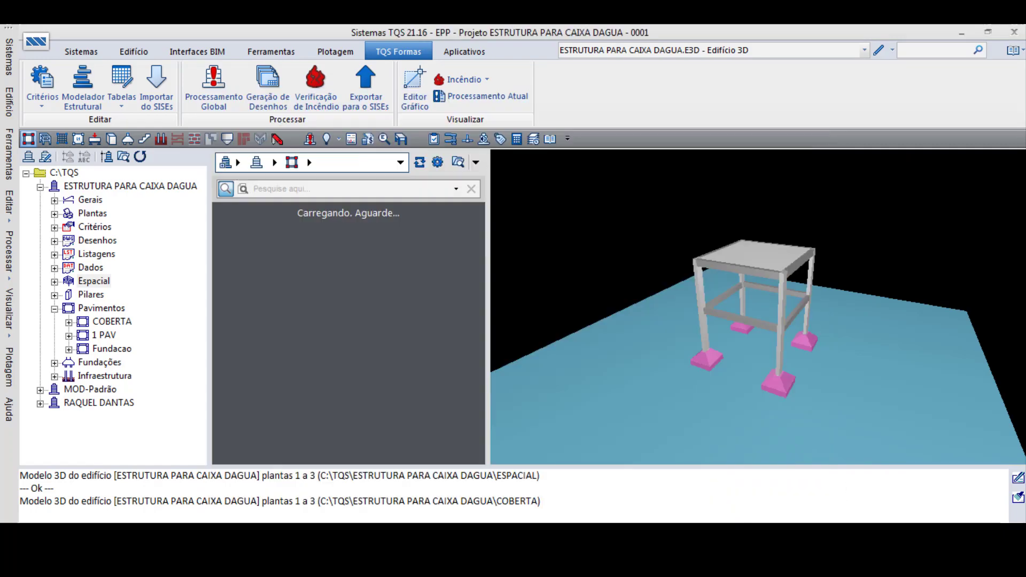
pyautogui.click(920, 537)
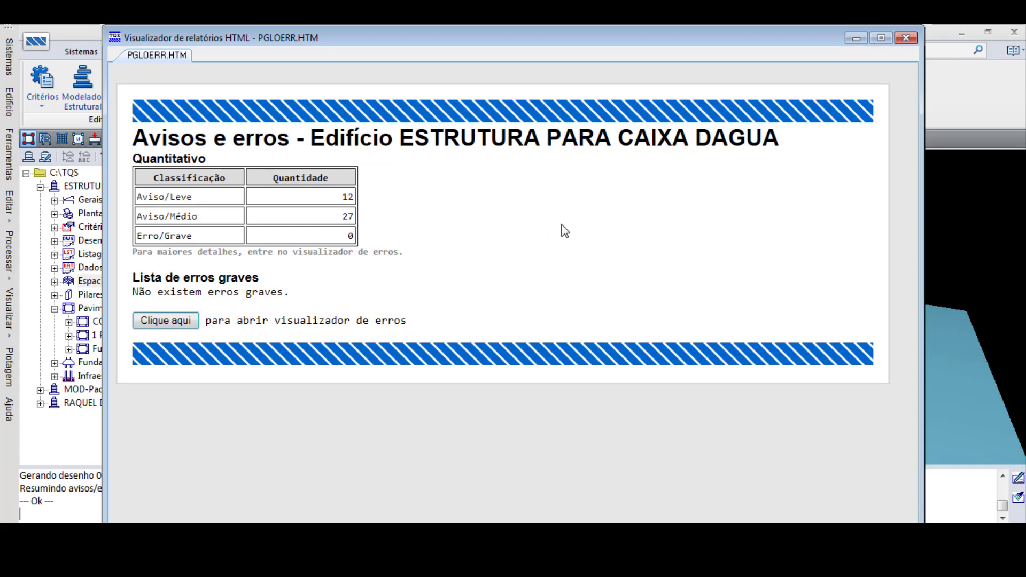
# - Examine the warning and error quantities in the processing report and open the error viewer
pyautogui.doubleClick(350, 236)
pyautogui.moveTo(303, 210); pyautogui.dragTo(368, 233)
pyautogui.doubleClick(328, 198)
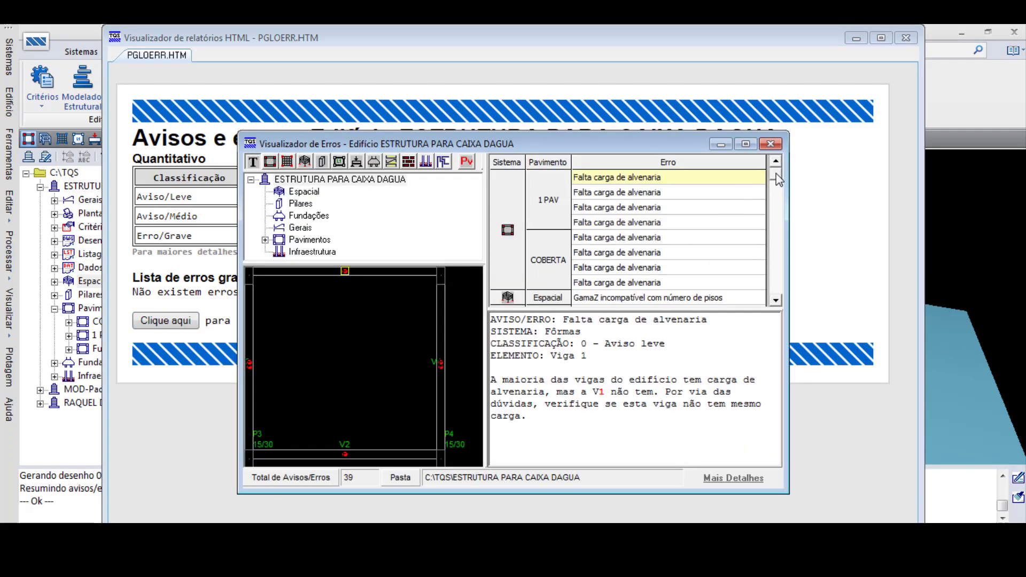
# - Review the missing masonry load warnings for the beams of the 1 PAV and COBERTA floors
pyautogui.click(644, 193)
pyautogui.click(645, 208)
pyautogui.click(645, 223)
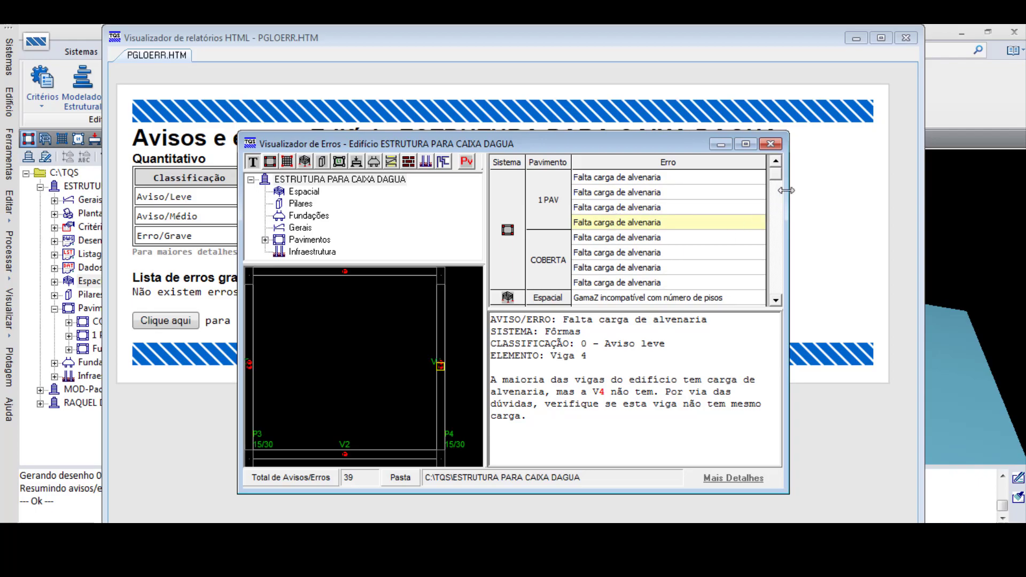
pyautogui.moveTo(777, 171); pyautogui.dragTo(778, 177)
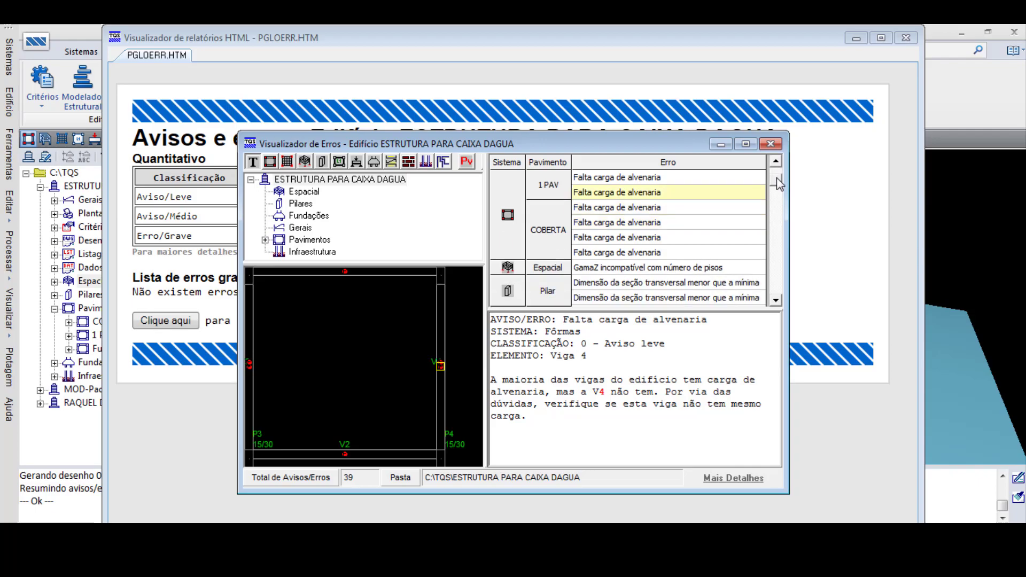
pyautogui.click(639, 208)
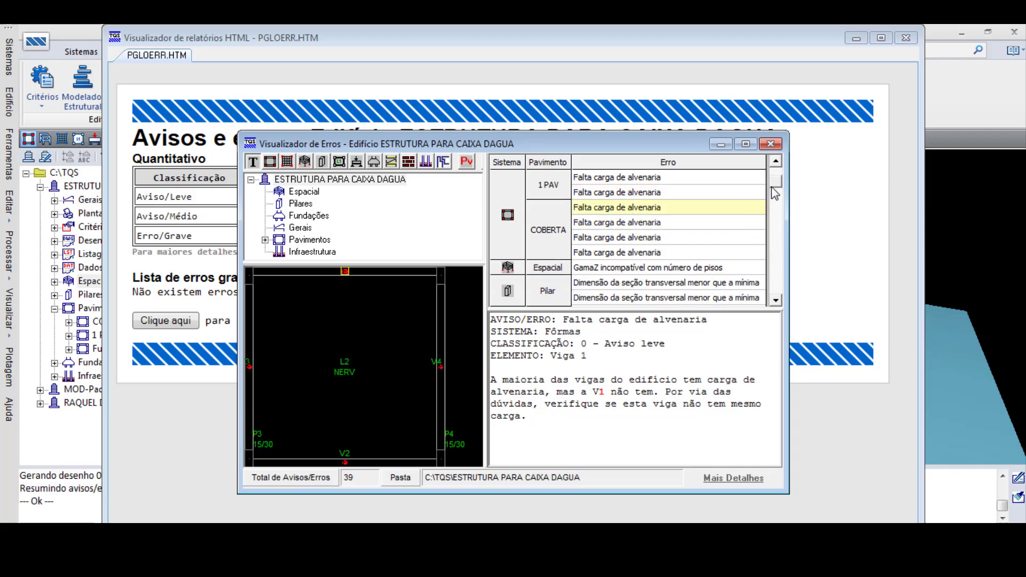
# - Read the GamaZ compatibility warning and the full explanation of the minimum cross-section warning for column P1
pyautogui.click(690, 268)
pyautogui.scroll(-5, 777, 302)
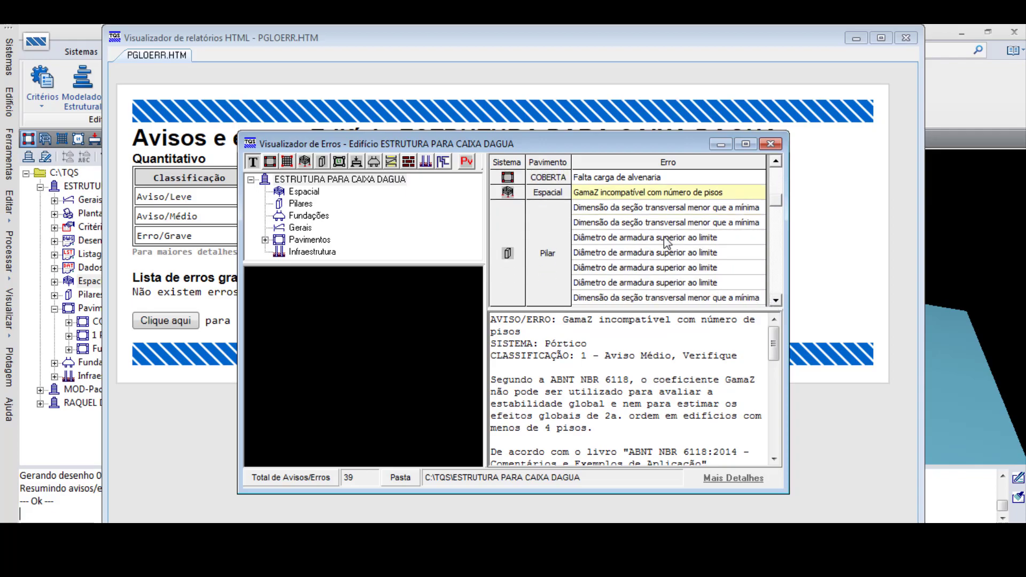
pyautogui.click(649, 210)
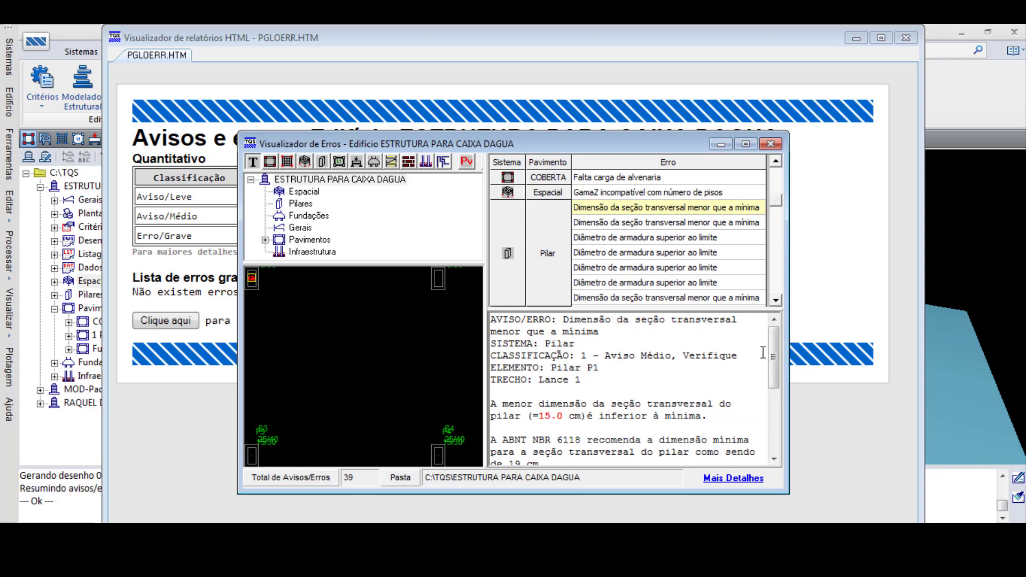
pyautogui.moveTo(774, 354); pyautogui.dragTo(775, 384)
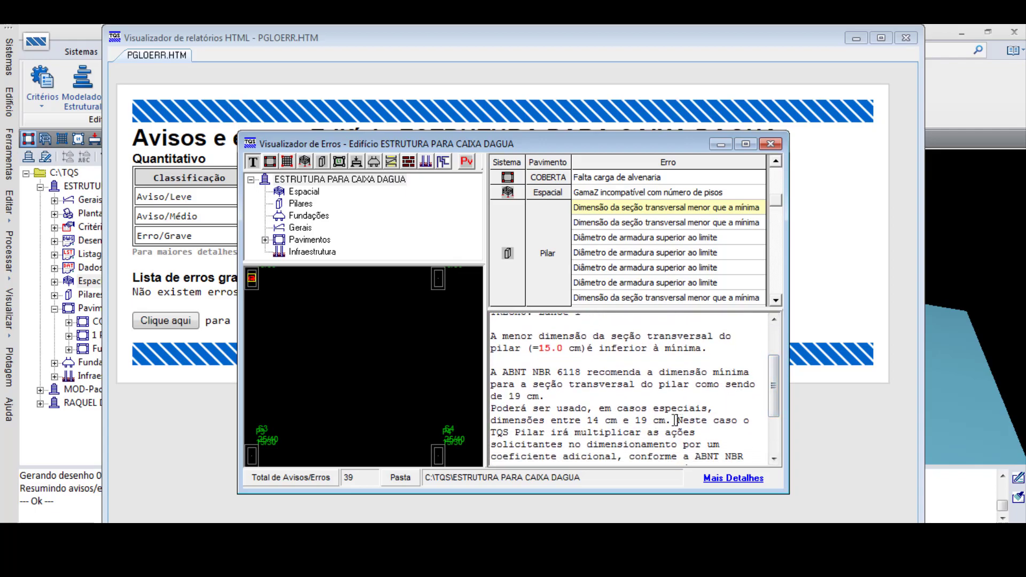
pyautogui.moveTo(773, 389); pyautogui.dragTo(774, 397)
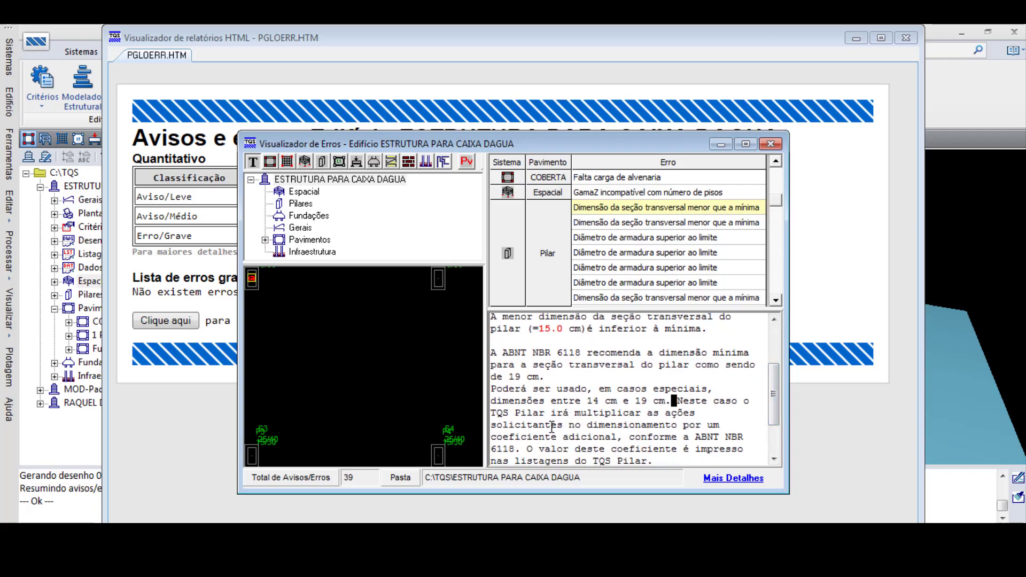
# - Check the reinforcement diameter warning for column P2, look over the remaining column warnings, and close the error viewer and report
pyautogui.click(775, 300)
pyautogui.click(775, 300)
pyautogui.click(775, 300)
pyautogui.click(775, 300)
pyautogui.click(775, 300)
pyautogui.click(639, 239)
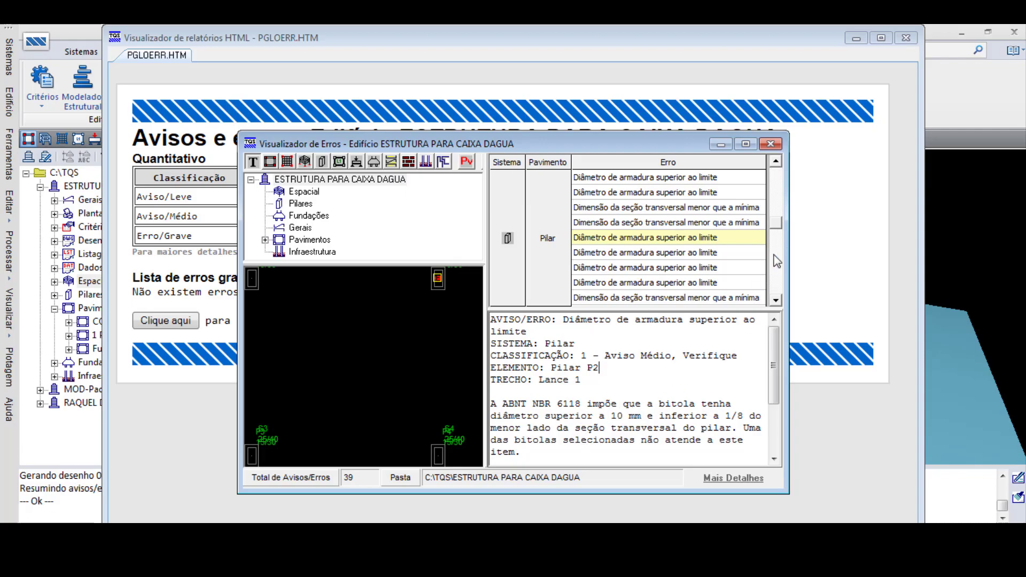
pyautogui.click(776, 300)
pyautogui.click(776, 299)
pyautogui.click(775, 300)
pyautogui.click(776, 300)
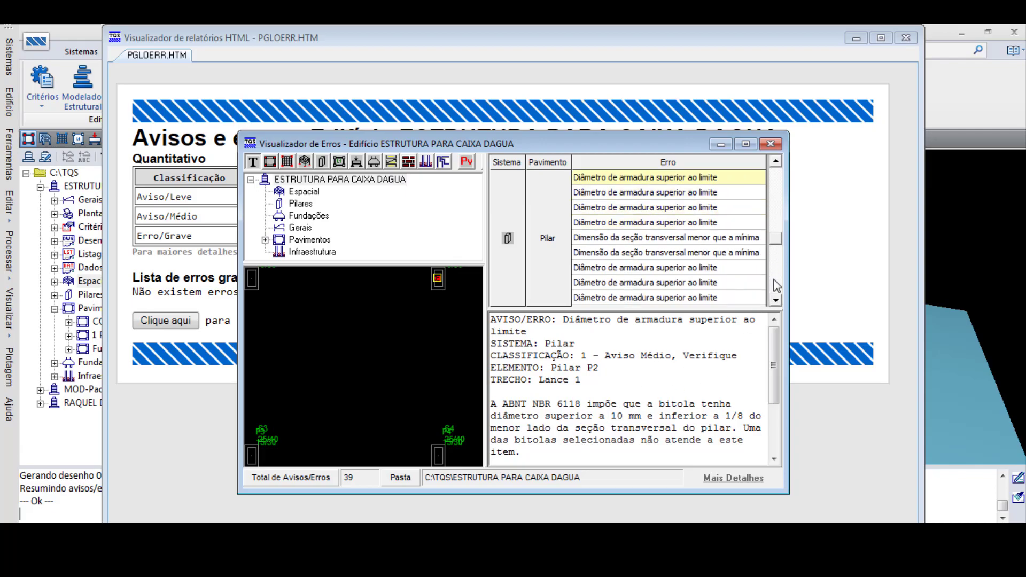
pyautogui.click(771, 144)
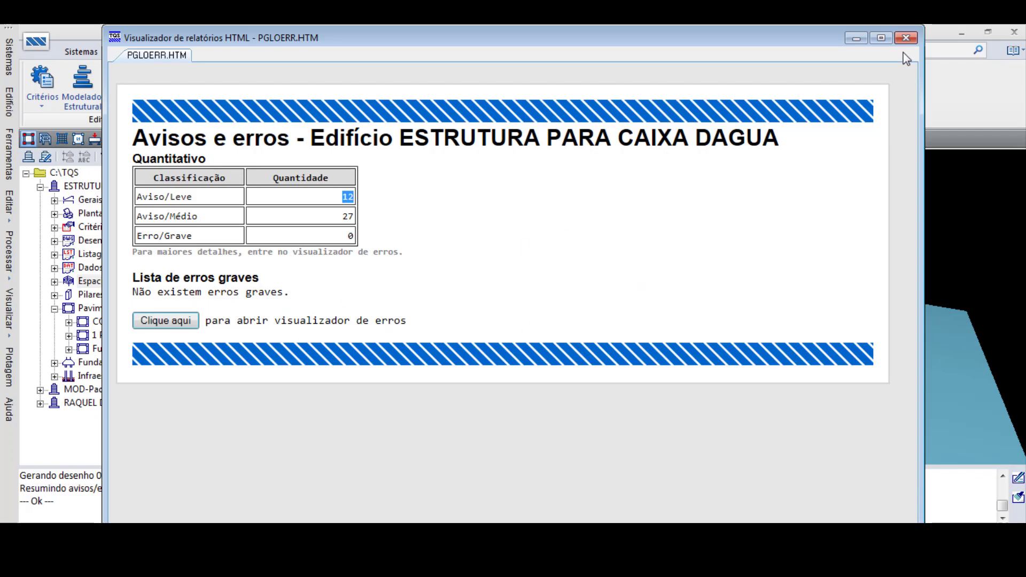
pyautogui.click(906, 38)
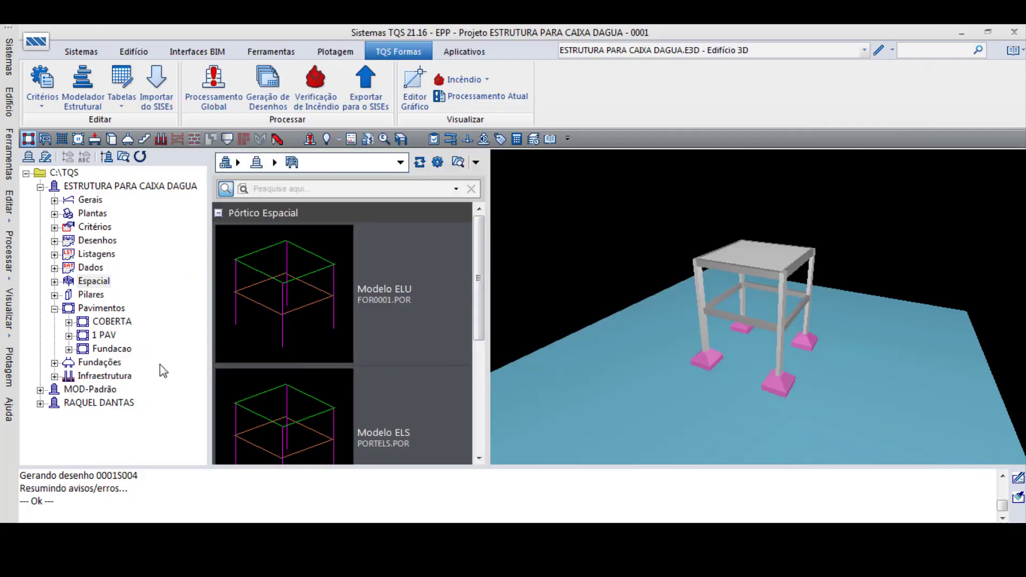
# - Run the Grelha-TQS model generation for the COBERTA floor with all processing options enabled
pyautogui.click(111, 321)
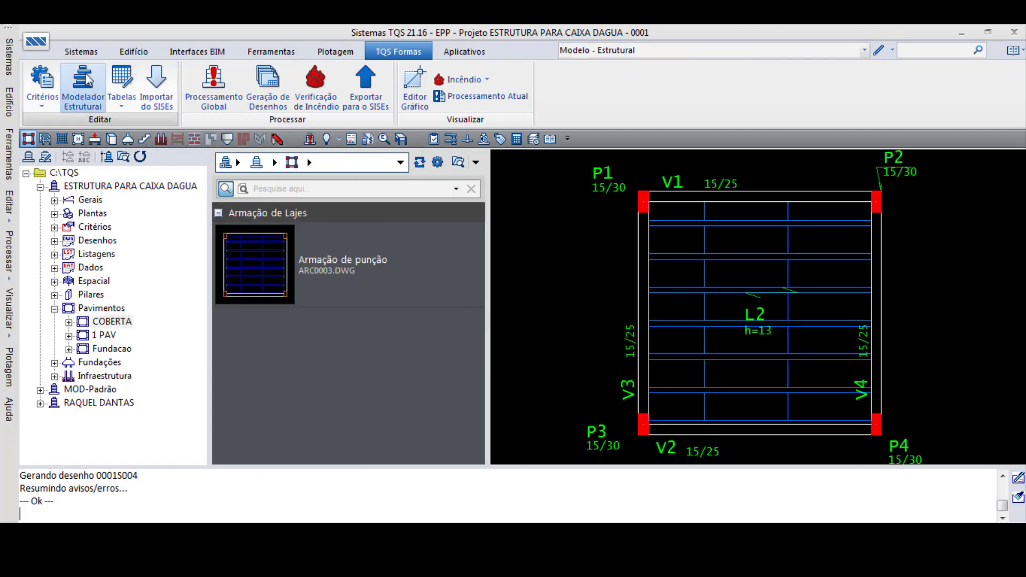
pyautogui.click(81, 52)
pyautogui.click(151, 80)
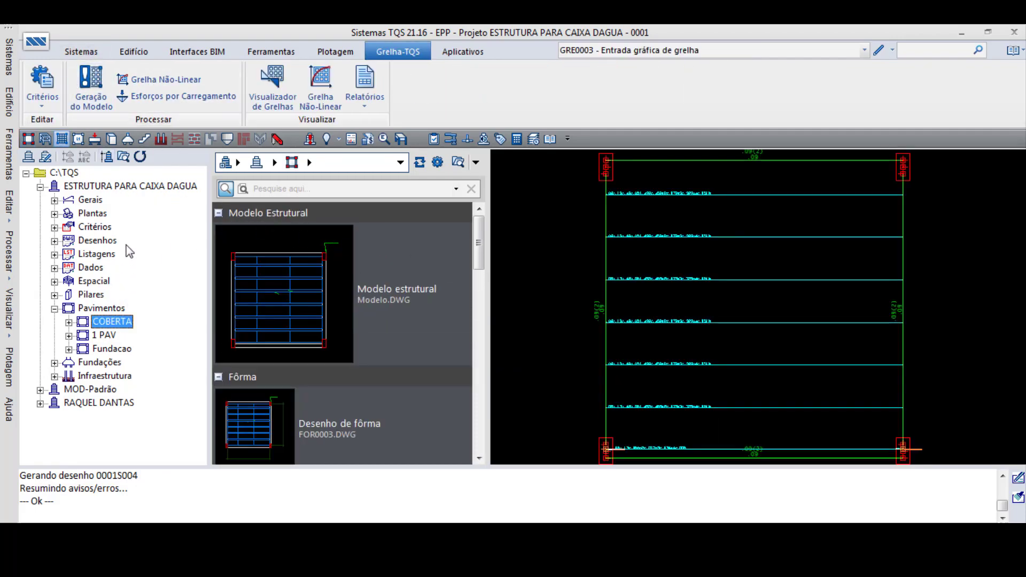
pyautogui.click(81, 52)
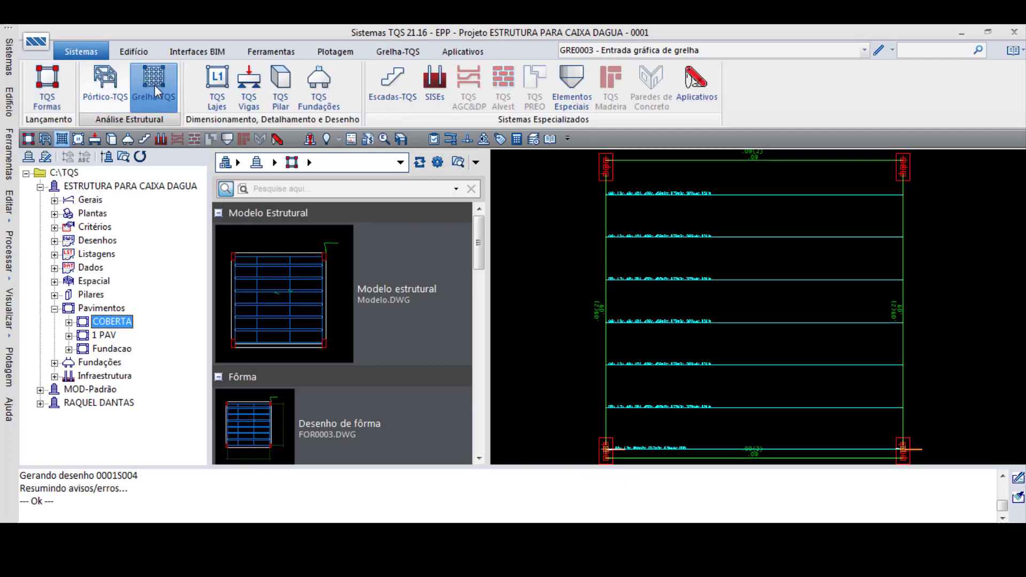
pyautogui.click(154, 102)
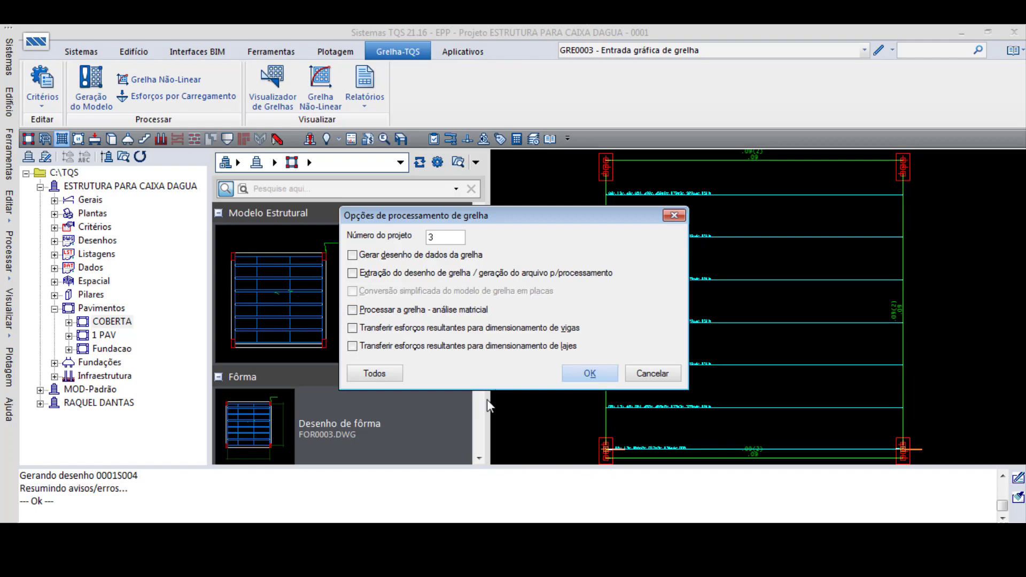
pyautogui.click(389, 373)
pyautogui.click(587, 374)
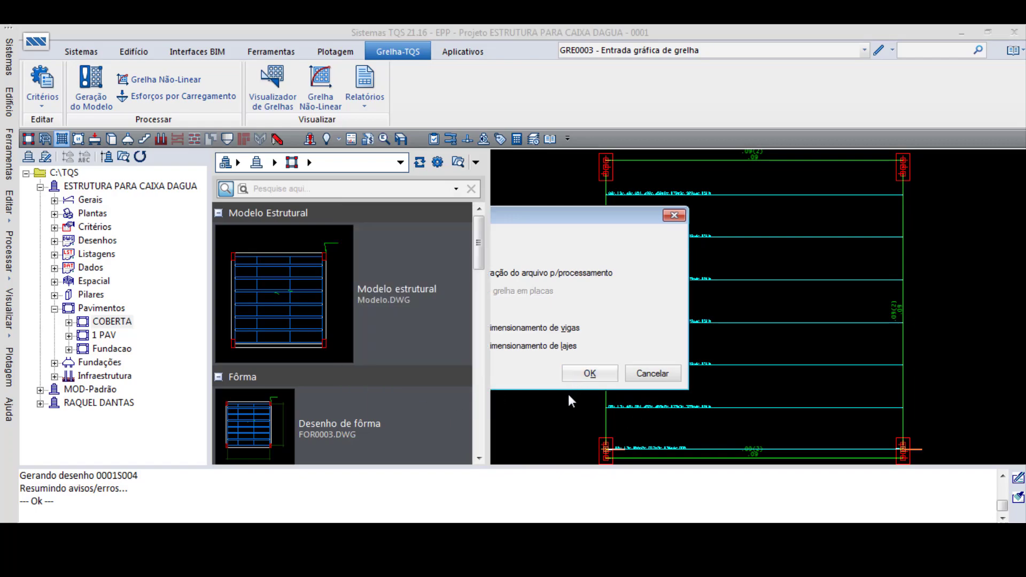
pyautogui.click(578, 359)
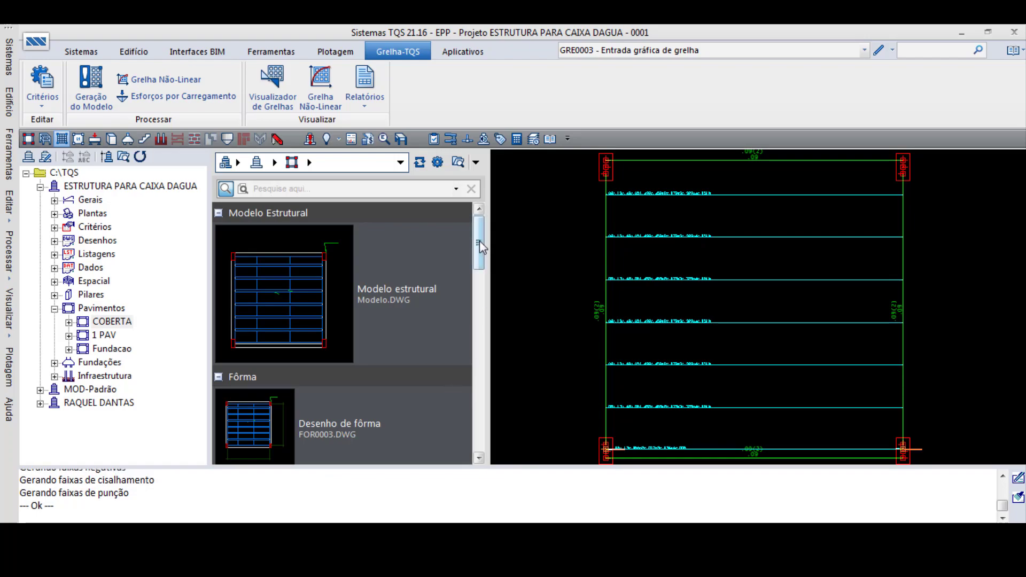
# - Open the COBERTA floor in the grid viewer and dismiss the notice about displacement limits
pyautogui.moveTo(479, 251)
pyautogui.mouseDown()
pyautogui.moveTo(460, 414)
pyautogui.moveTo(475, 246)
pyautogui.mouseUp()
pyautogui.click(270, 90)
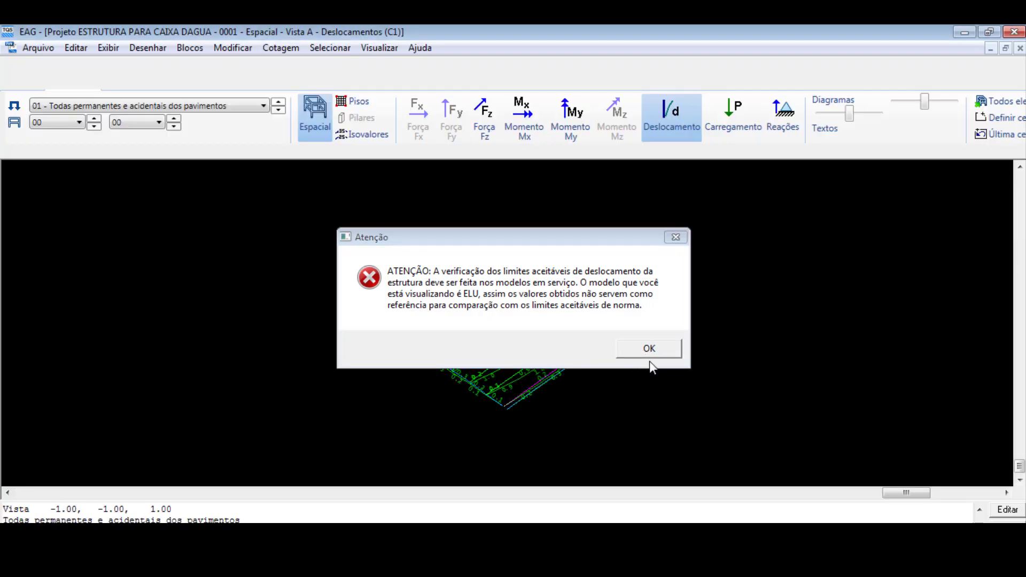
pyautogui.click(649, 351)
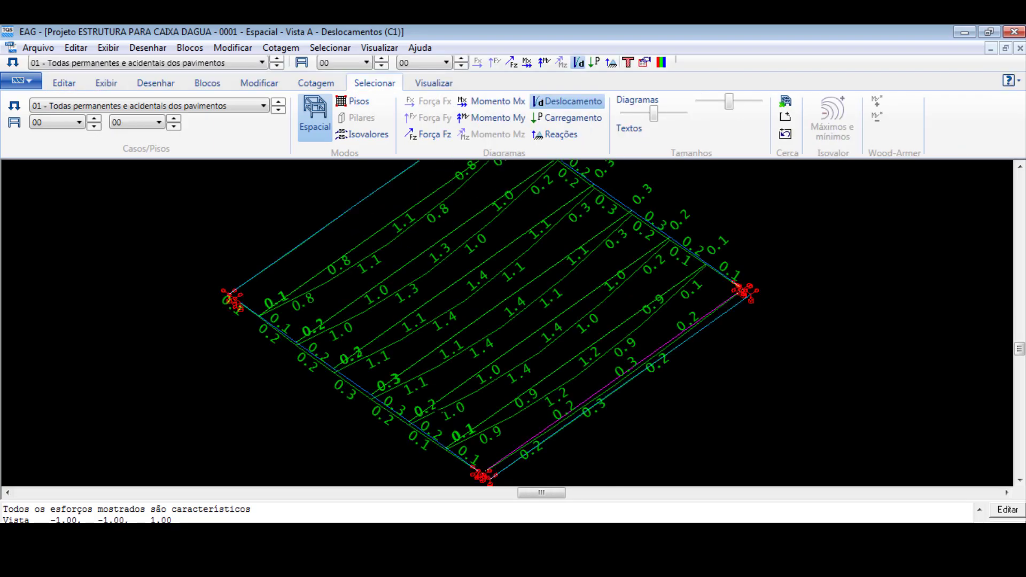
# - Display the displacements for case 10 - ELU - Verificações de estado limite último and inspect the values along the slab ribs
pyautogui.click(246, 106)
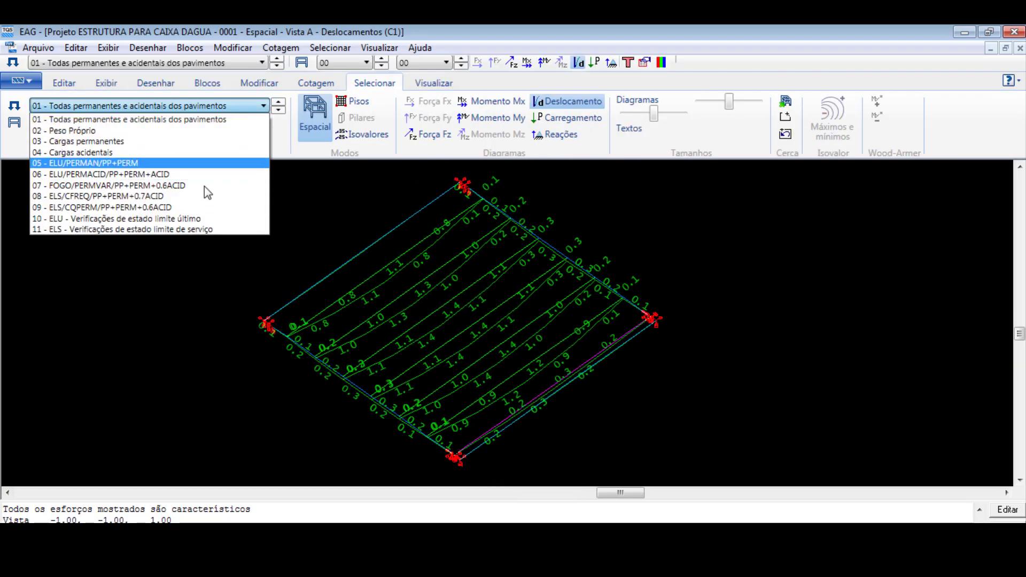
pyautogui.click(230, 218)
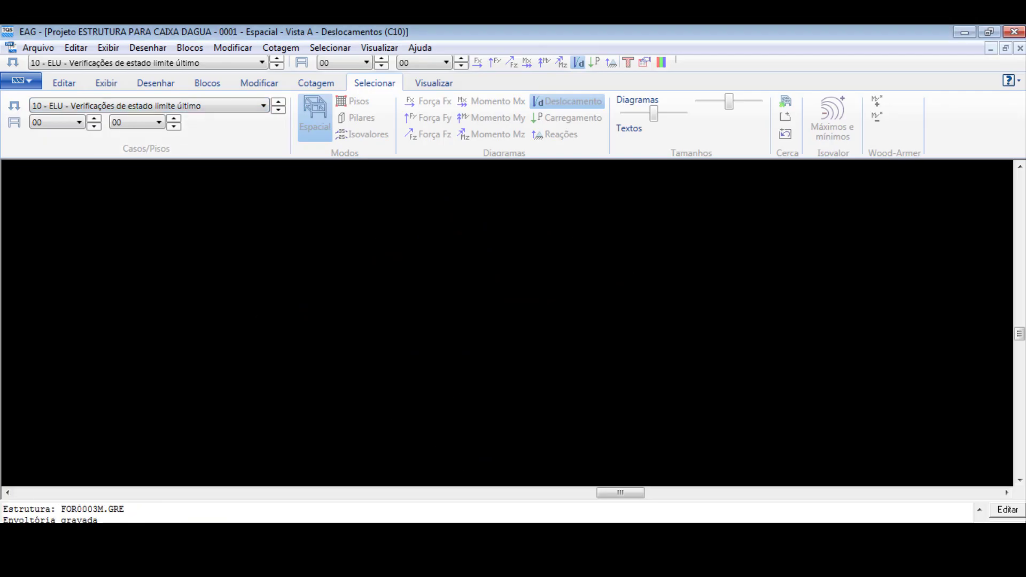
pyautogui.click(652, 348)
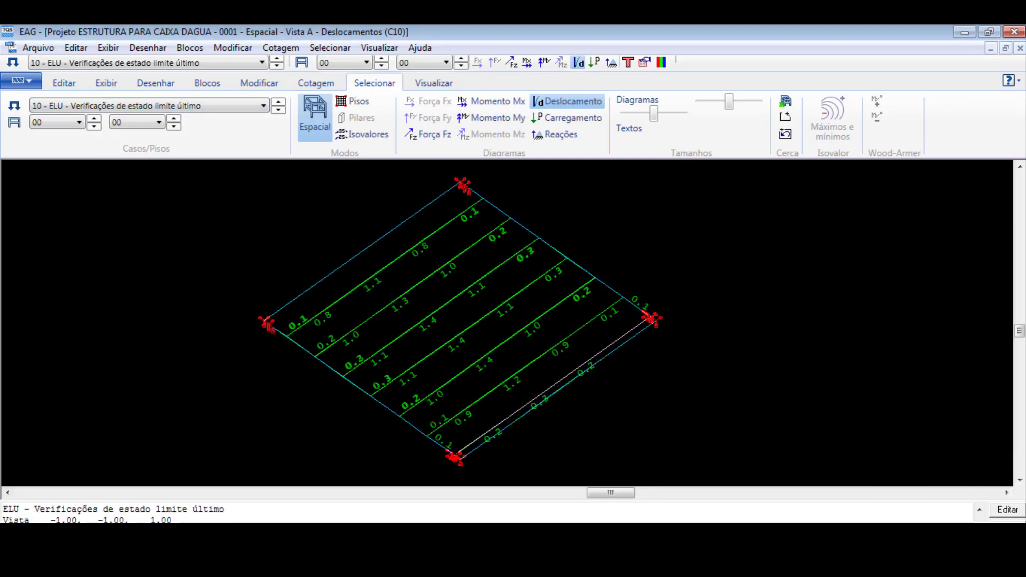
pyautogui.scroll(2, 410, 378)
pyautogui.scroll(-1, 410, 378)
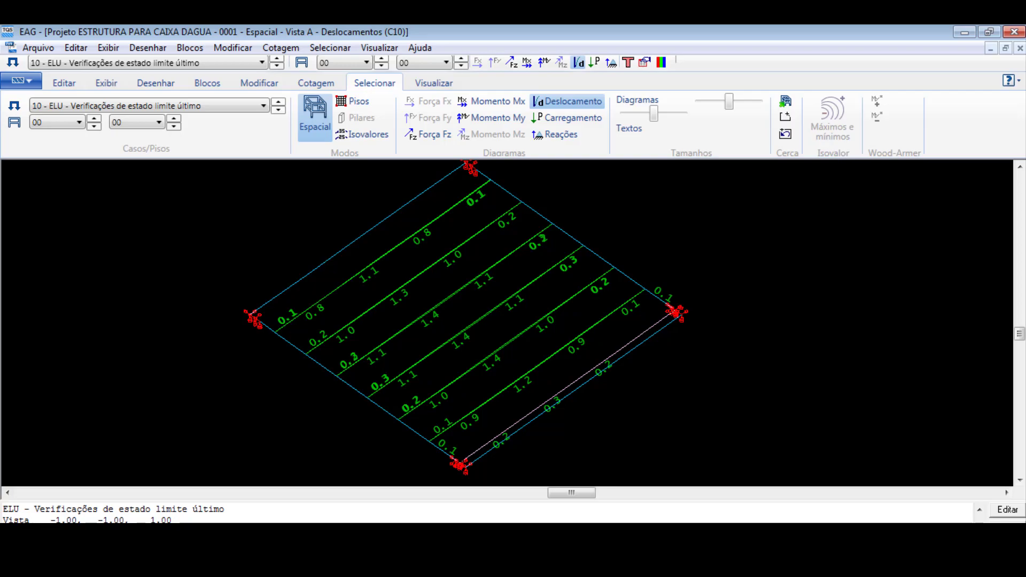
pyautogui.scroll(3, 489, 381)
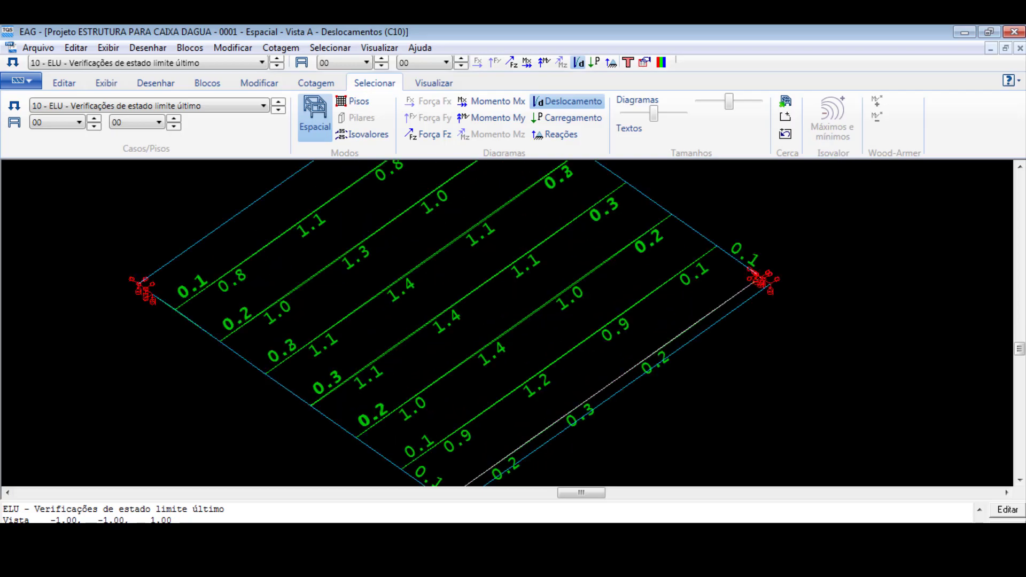
pyautogui.scroll(-1, 491, 377)
pyautogui.scroll(-5, 436, 372)
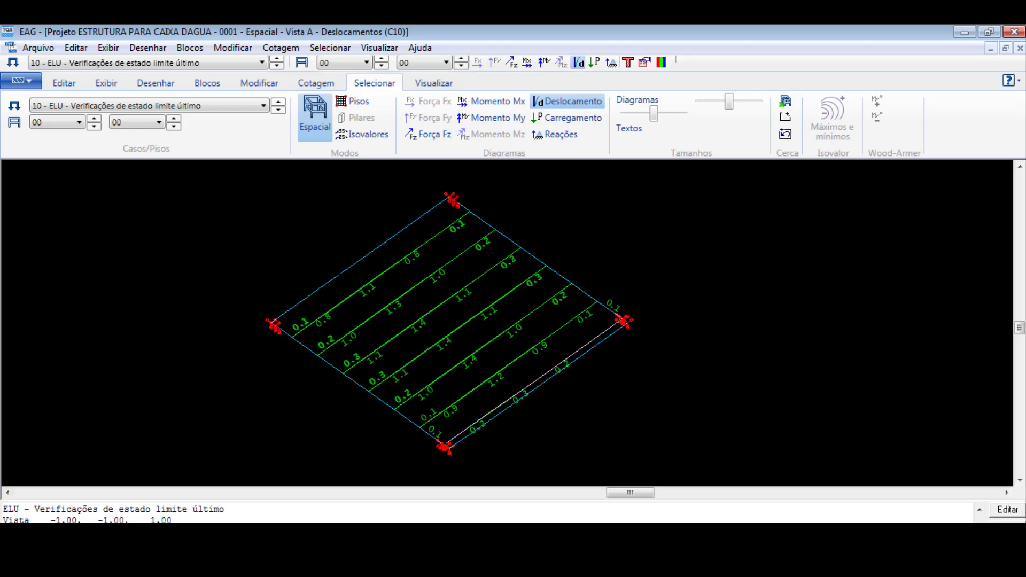
# - Examine the slab displacements for case 11 - ELS - Verificações de estado limite de serviço, and close the grid viewer
pyautogui.click(247, 106)
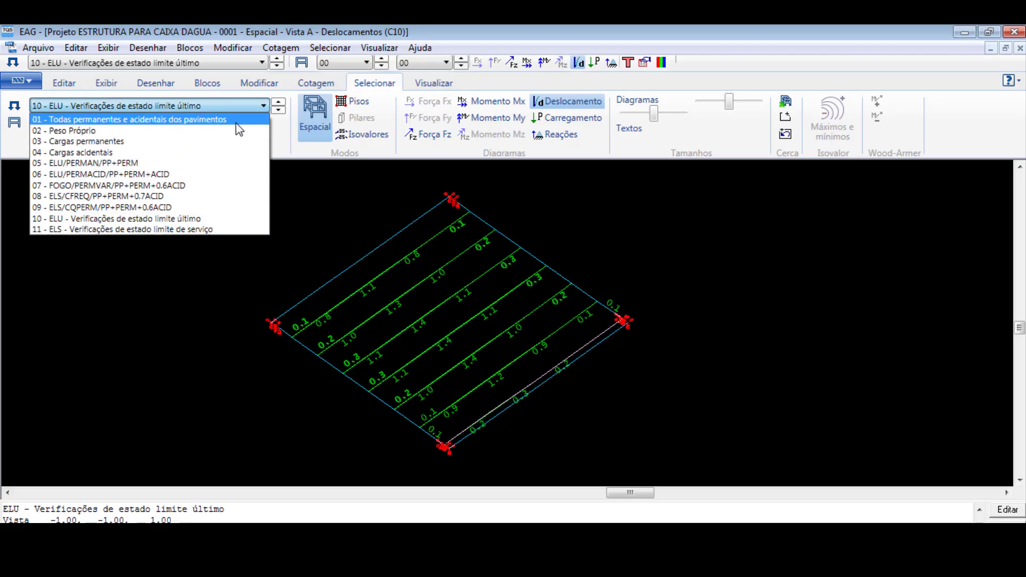
pyautogui.click(205, 229)
pyautogui.scroll(2, 503, 378)
pyautogui.scroll(-2, 416, 360)
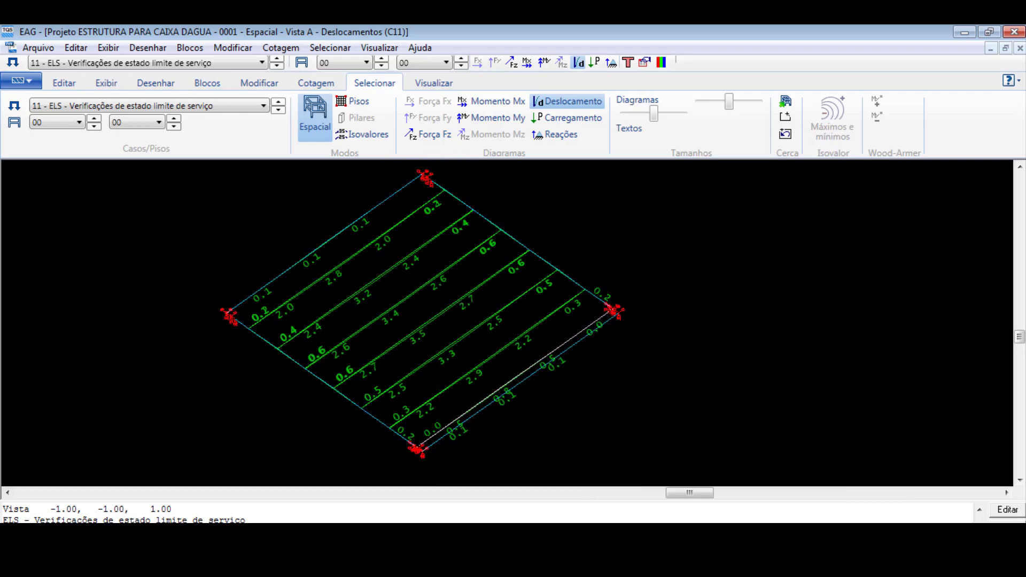
pyautogui.scroll(1, 439, 331)
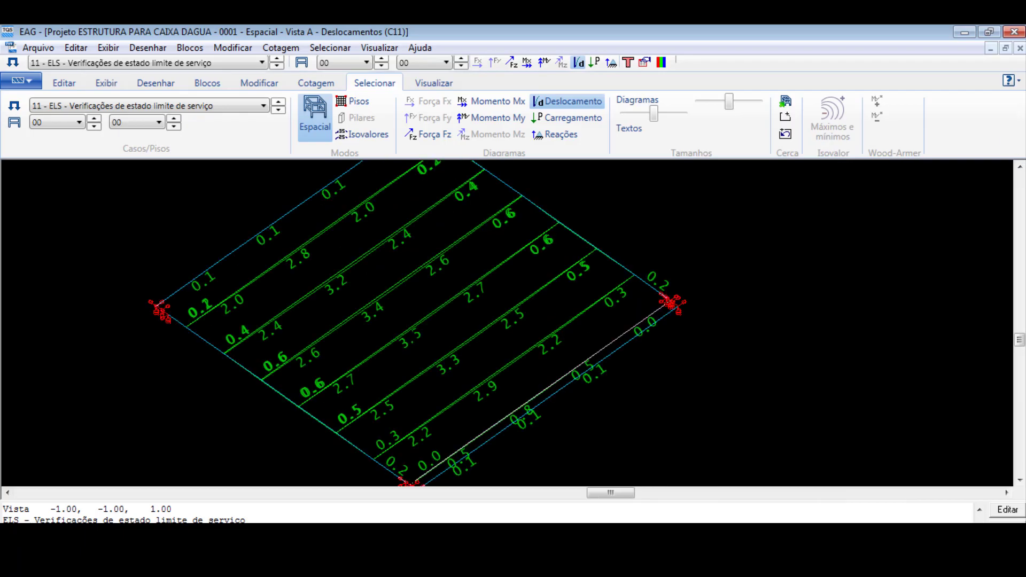
pyautogui.scroll(-1, 415, 337)
pyautogui.scroll(1, 471, 379)
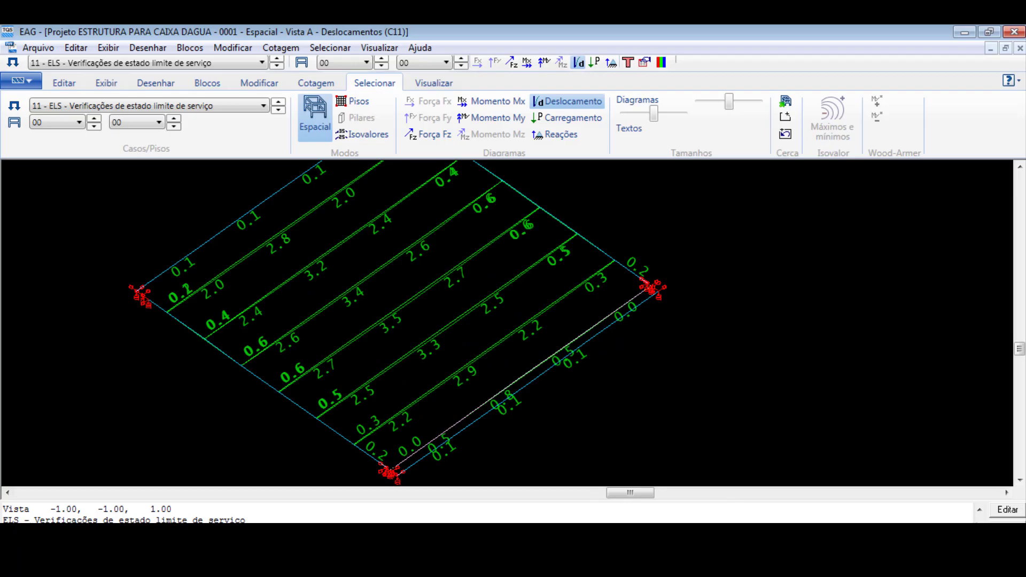
pyautogui.scroll(2, 373, 369)
pyautogui.scroll(-4, 543, 315)
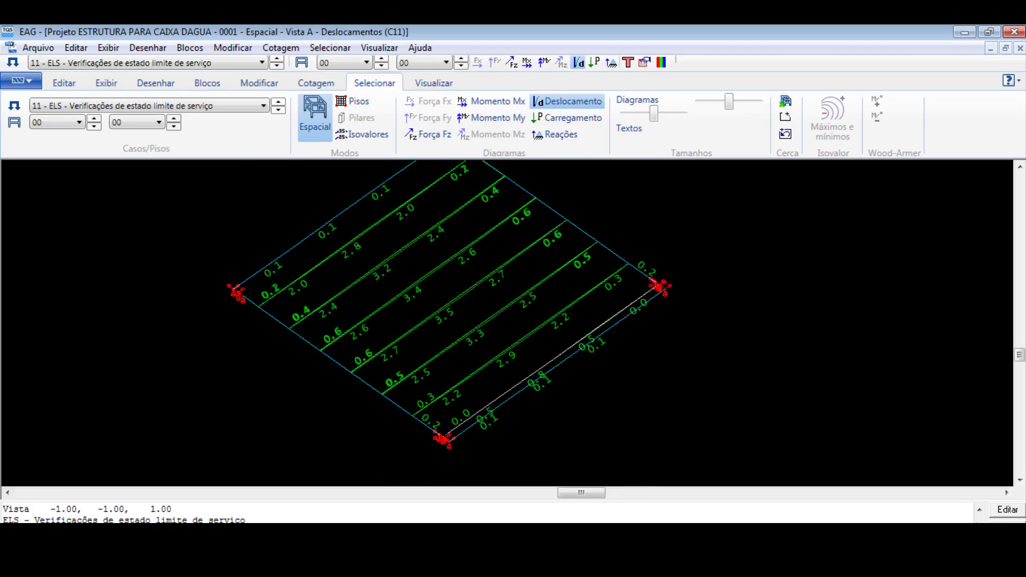
pyautogui.click(1011, 32)
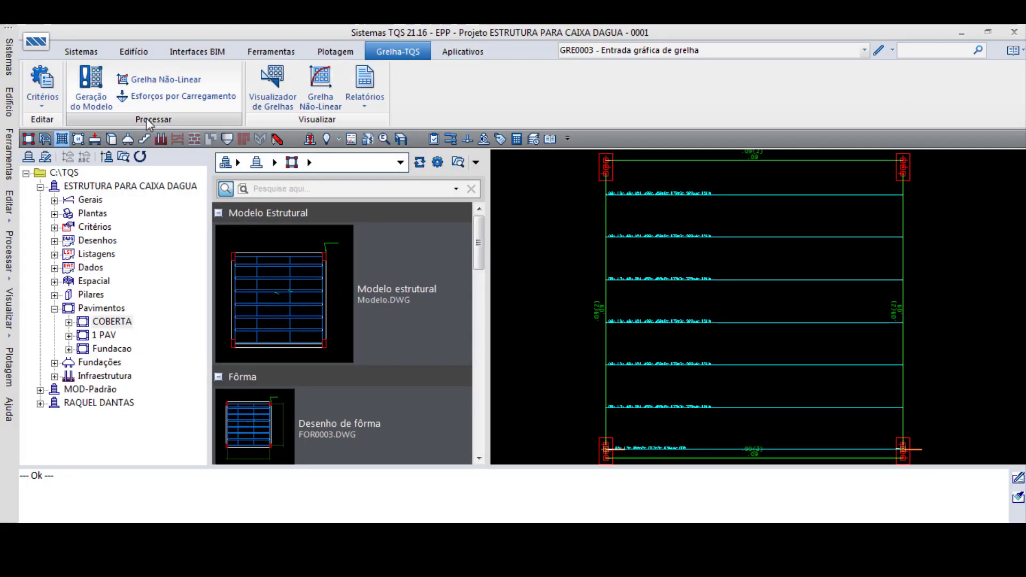
# - Run the non-linear grid analysis of the COBERTA floor using the reinforcement detailed in both Lajes and Vigas
pyautogui.click(170, 80)
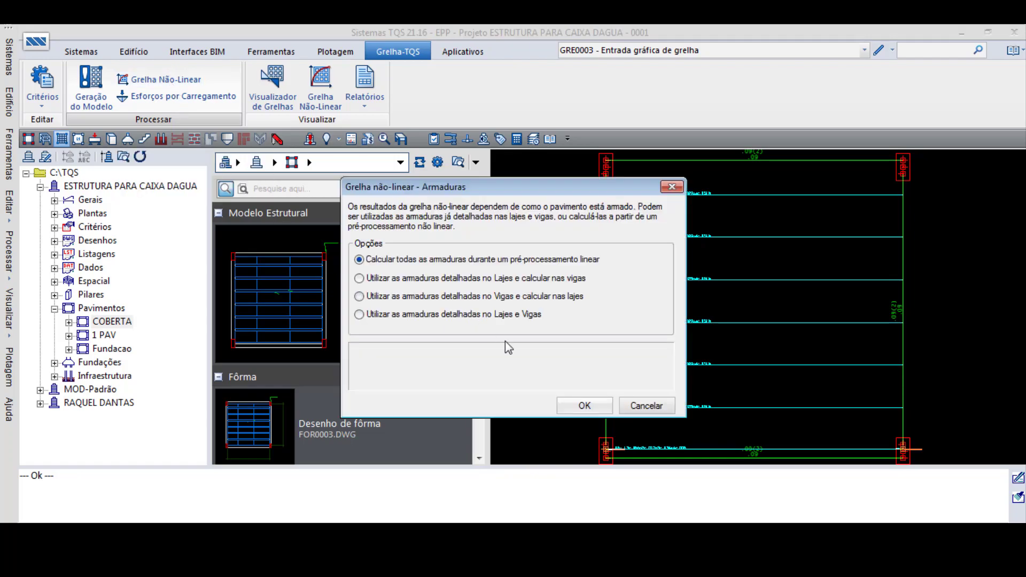
pyautogui.click(523, 316)
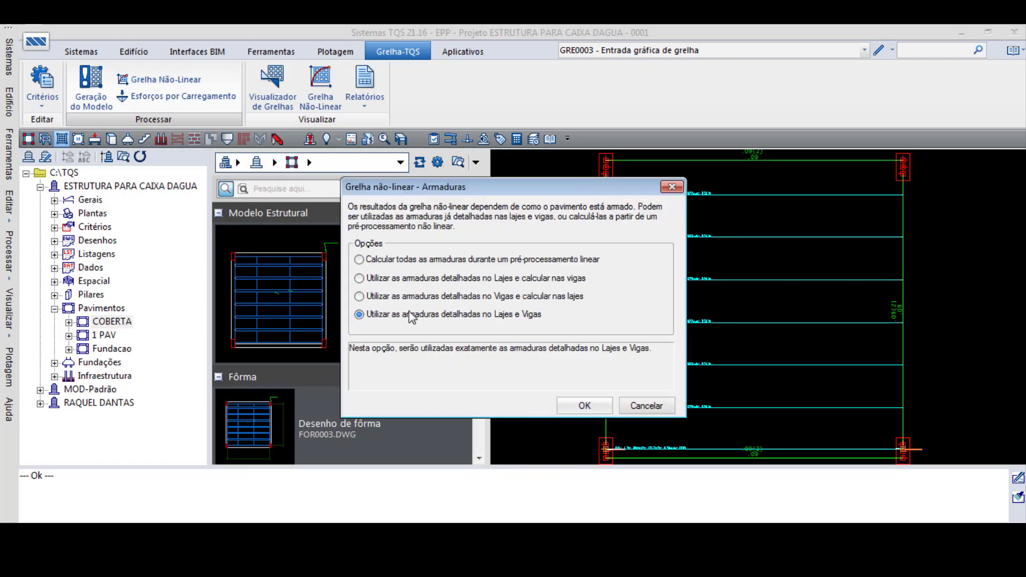
pyautogui.click(584, 406)
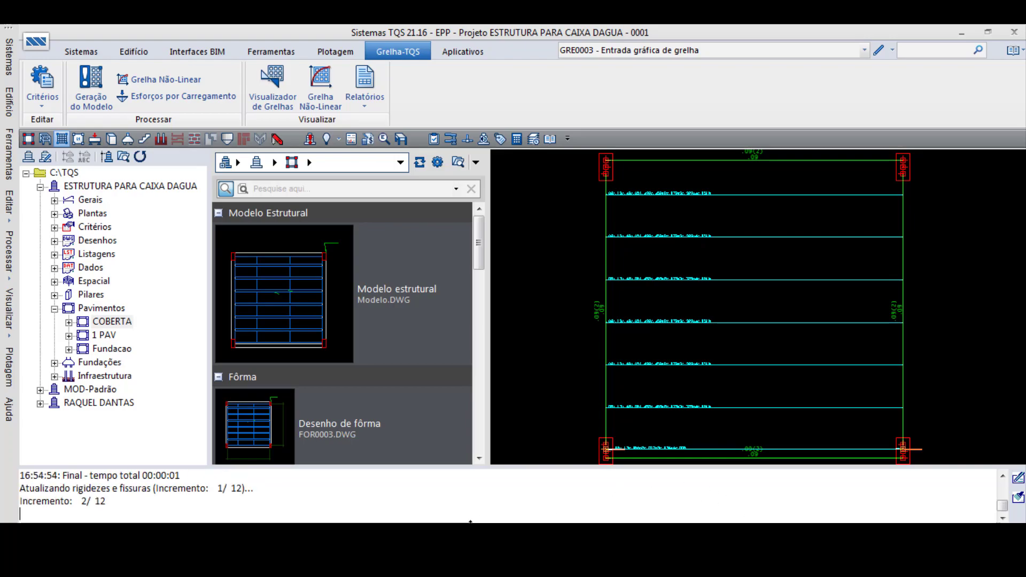
pyautogui.click(822, 534)
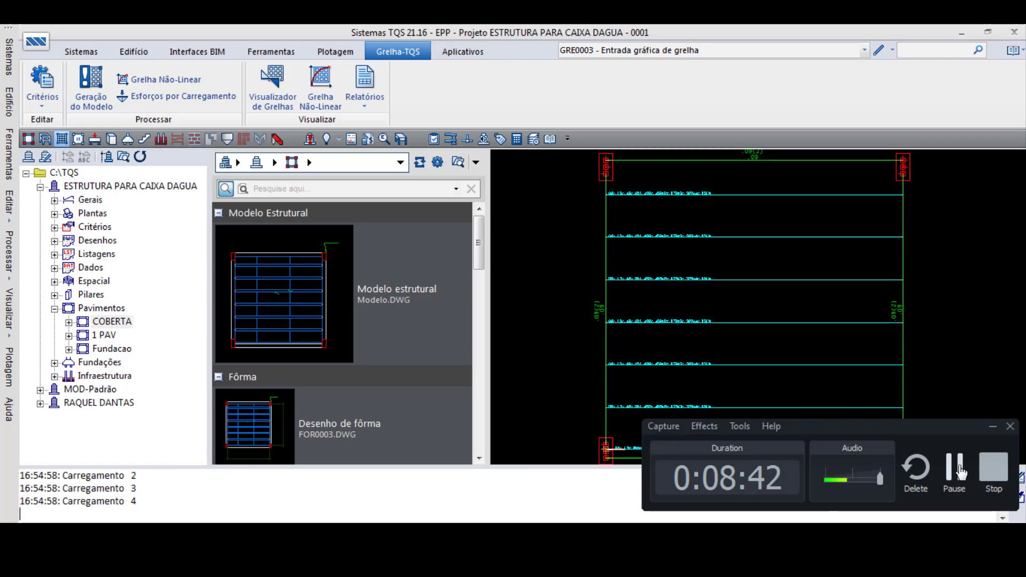
# - Display the non-linear grid deflections on the formwork plan, proceeding with case 08 - ELS/CFREQ/PP+PERM+0.7ACID and dismissing the span notice
pyautogui.click(952, 481)
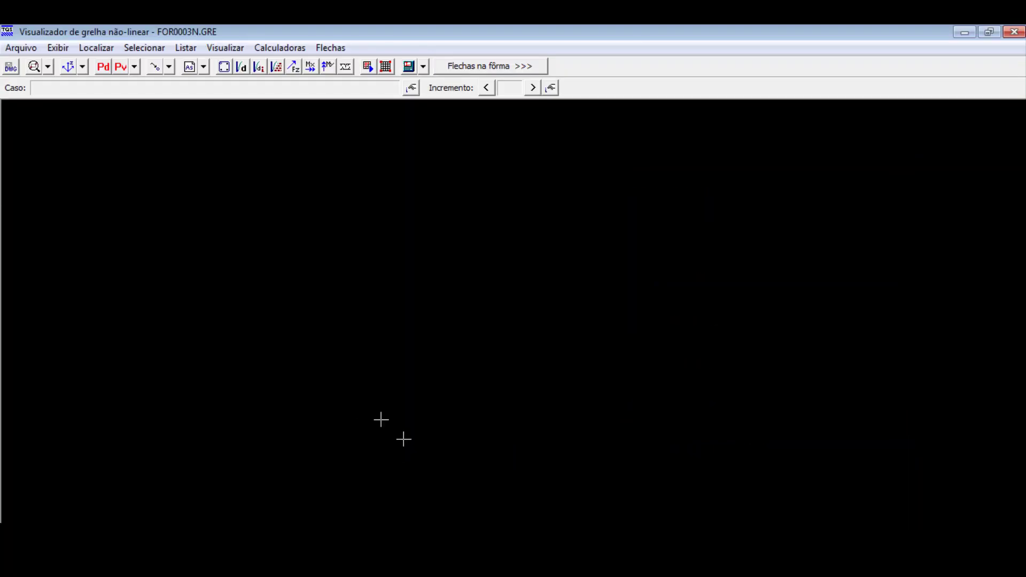
pyautogui.click(488, 66)
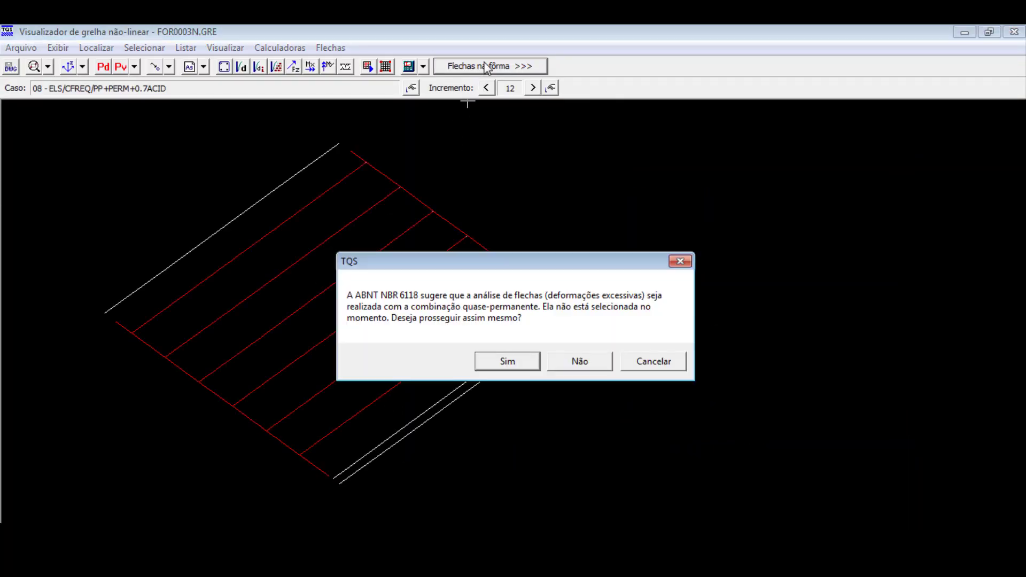
pyautogui.click(522, 363)
pyautogui.click(575, 341)
pyautogui.click(659, 334)
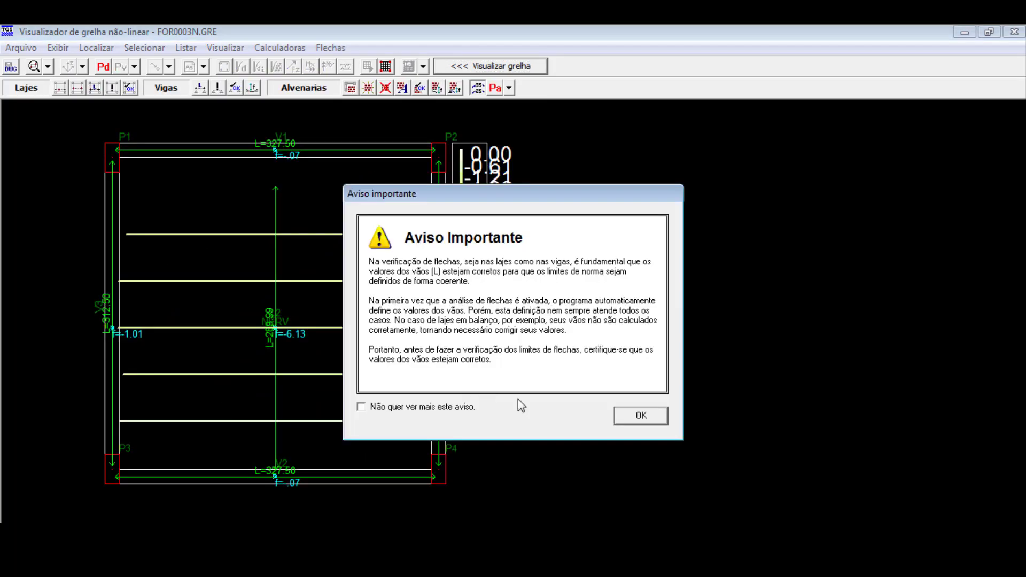
pyautogui.click(639, 415)
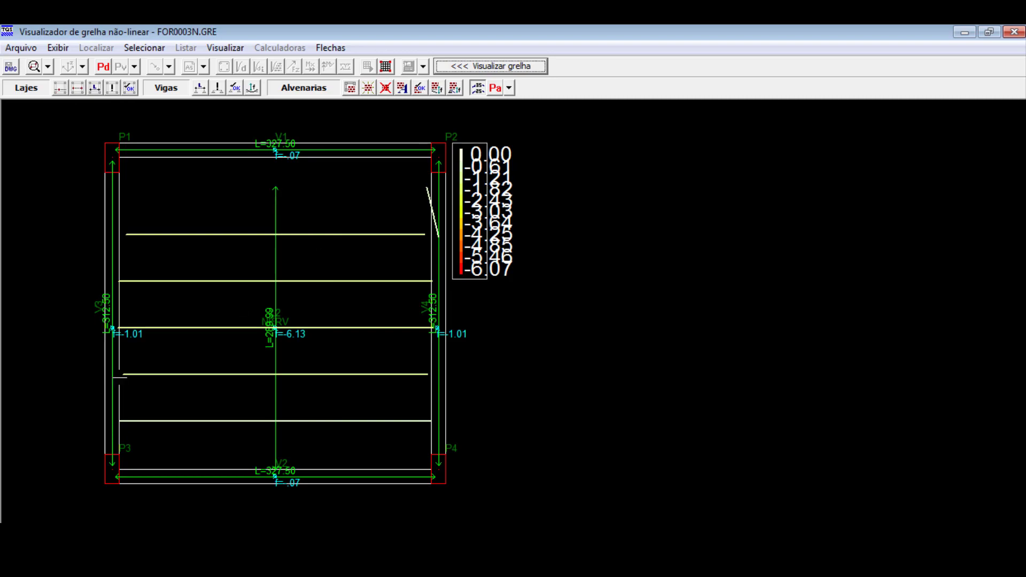
# - Define the span of slab L2 along its ribs, from beam V3 to beam V4
pyautogui.click(121, 374)
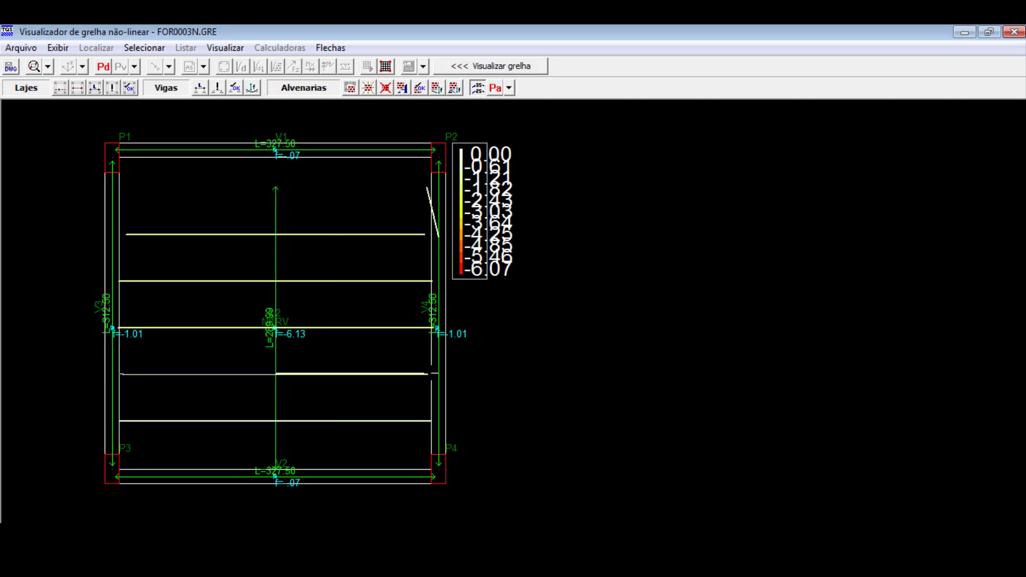
pyautogui.click(430, 374)
pyautogui.scroll(-1, 651, 316)
pyautogui.scroll(2, 355, 389)
pyautogui.scroll(-2, 424, 374)
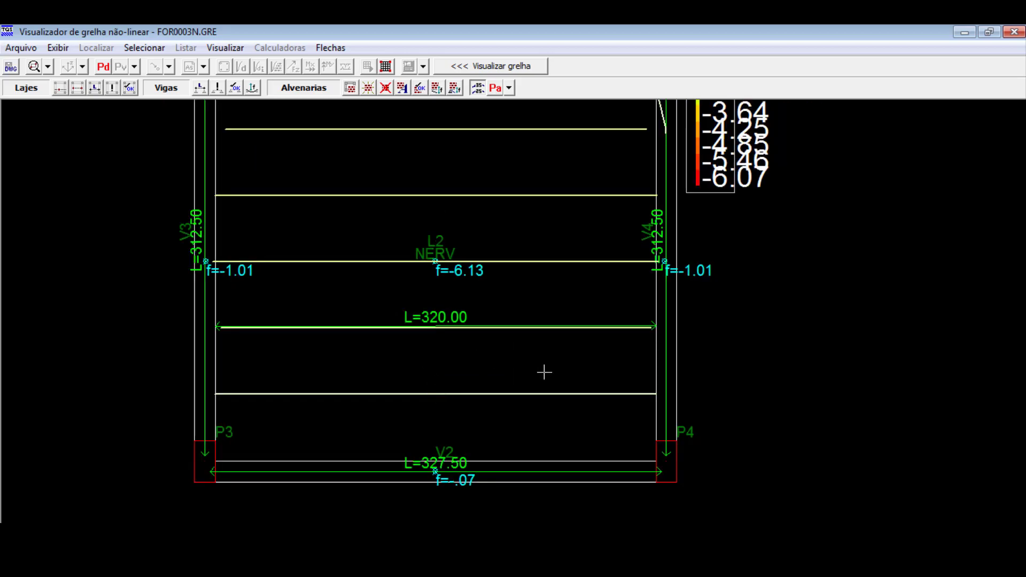
# - Examine the deflection values of slab L2 and the surrounding beams on the formwork plan
pyautogui.scroll(-2, 543, 369)
pyautogui.scroll(2, 513, 325)
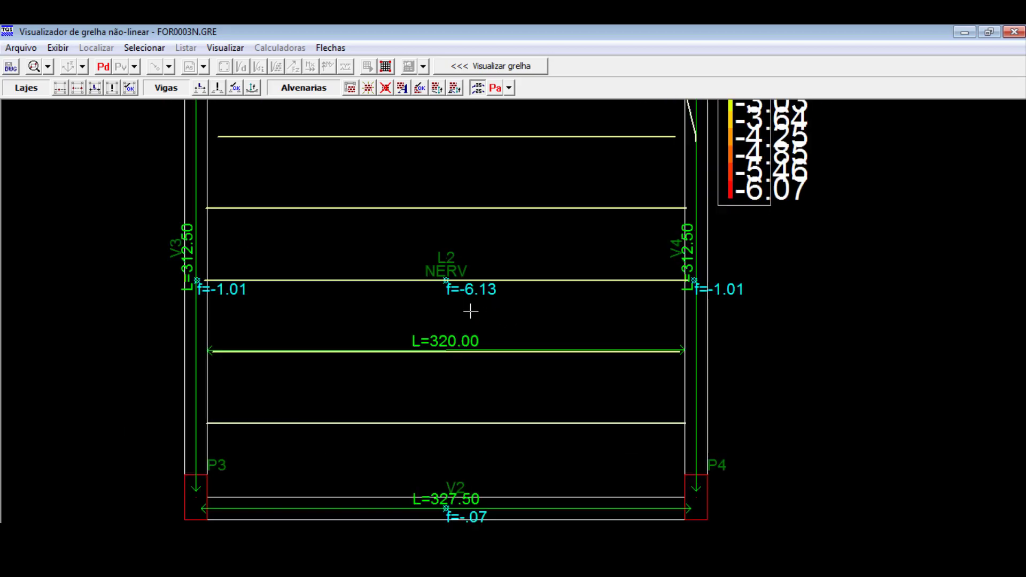
pyautogui.scroll(-2, 446, 342)
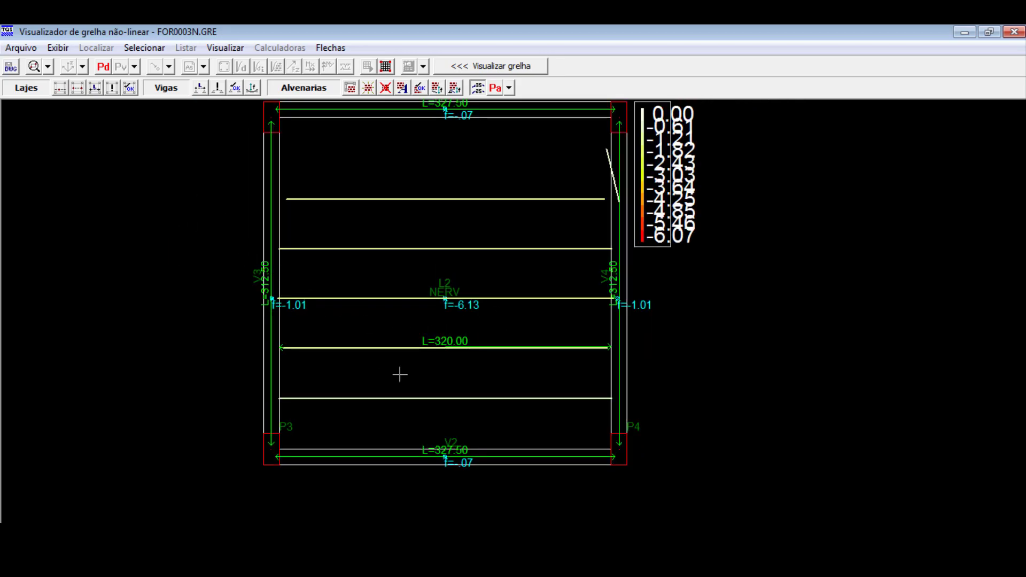
pyautogui.scroll(-2, 439, 393)
pyautogui.scroll(3, 438, 379)
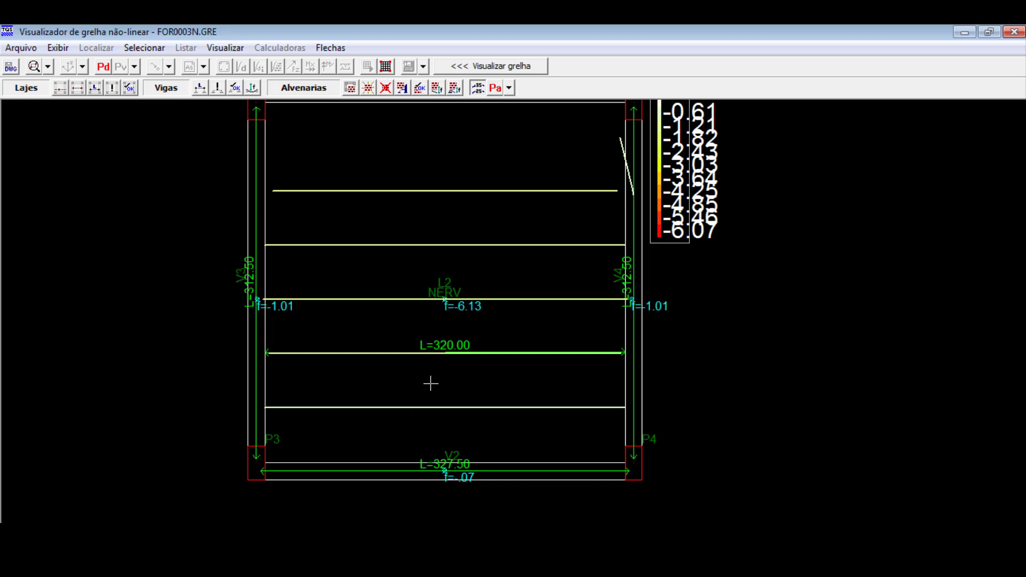
pyautogui.scroll(-1, 363, 376)
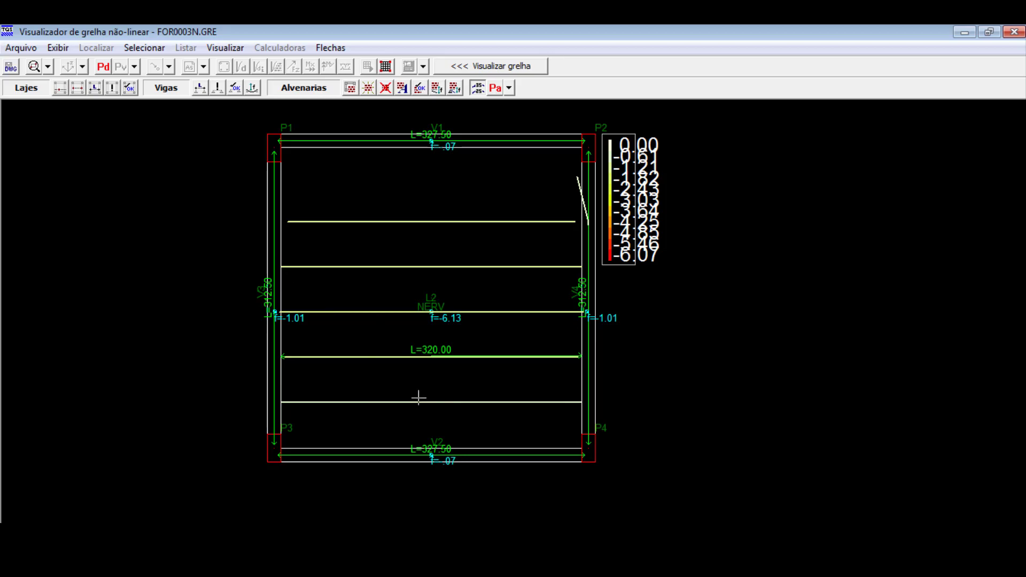
pyautogui.scroll(1, 424, 399)
pyautogui.scroll(3, 426, 412)
pyautogui.scroll(-2, 427, 417)
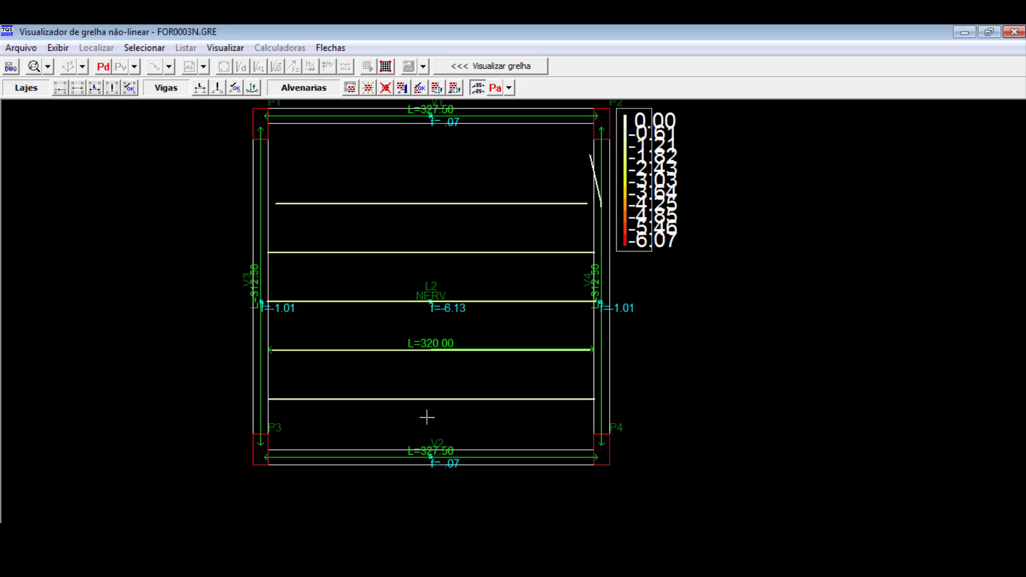
pyautogui.scroll(-2, 427, 427)
pyautogui.scroll(2, 426, 417)
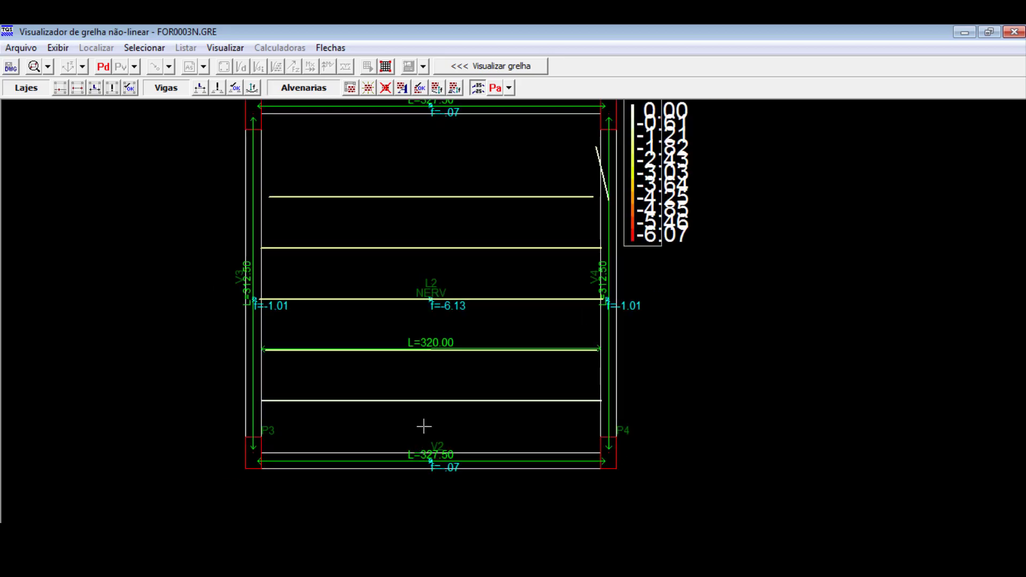
pyautogui.scroll(-2, 425, 423)
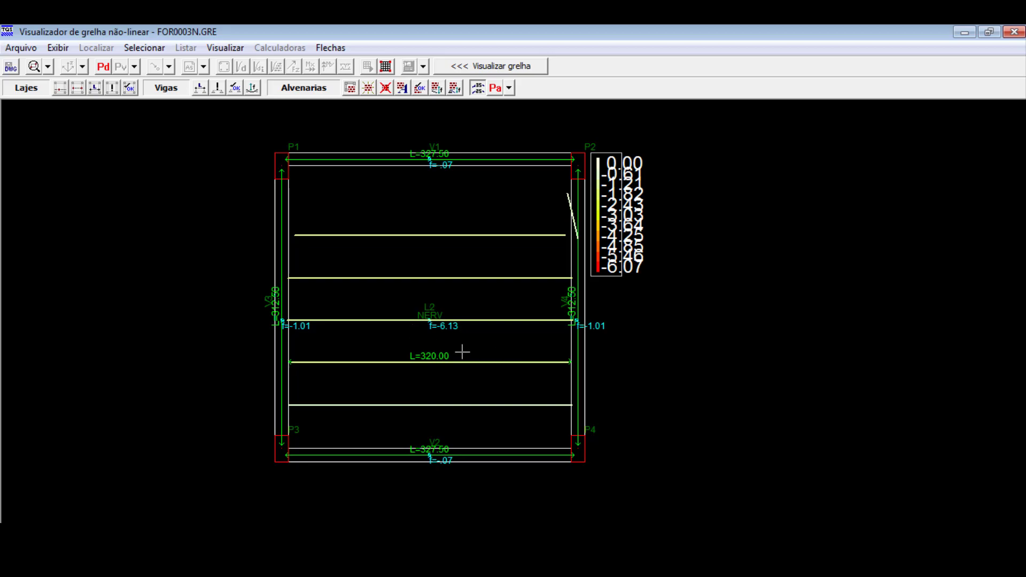
pyautogui.scroll(3, 454, 350)
pyautogui.scroll(-1, 447, 358)
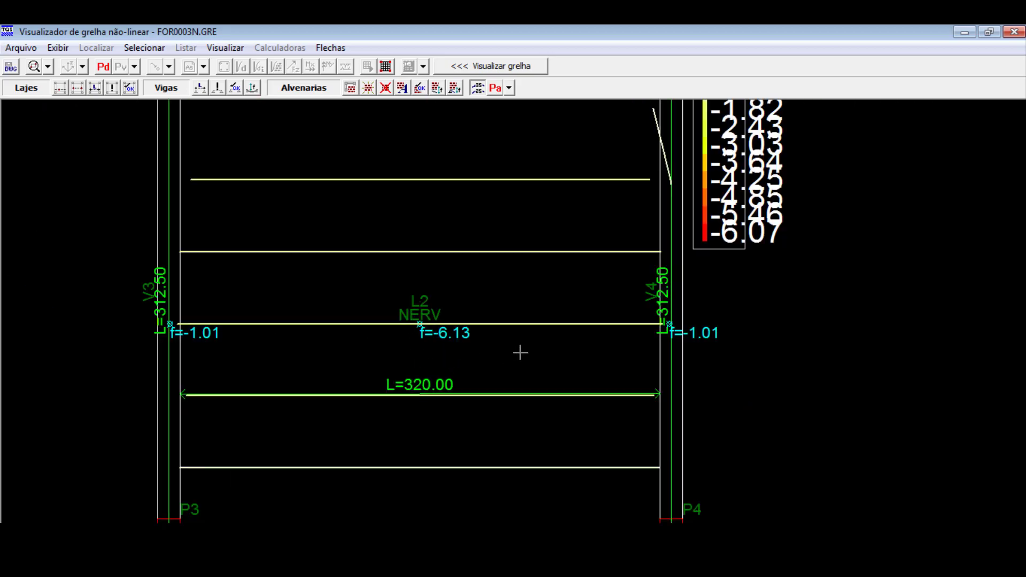
pyautogui.scroll(-1, 520, 353)
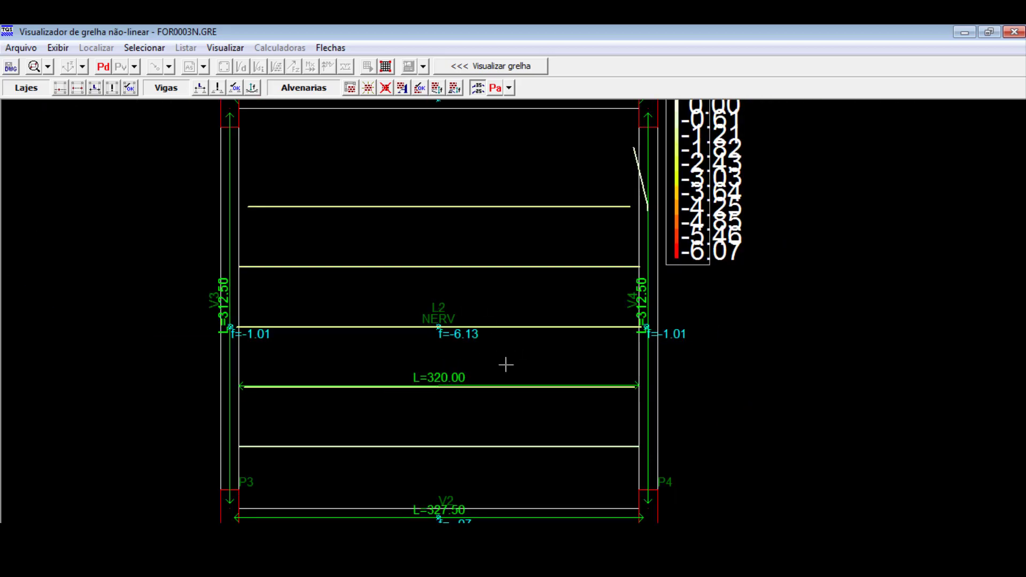
# - Run the slab deflection check, compare L2's maximum deflection with its limit, and close the results
pyautogui.click(129, 88)
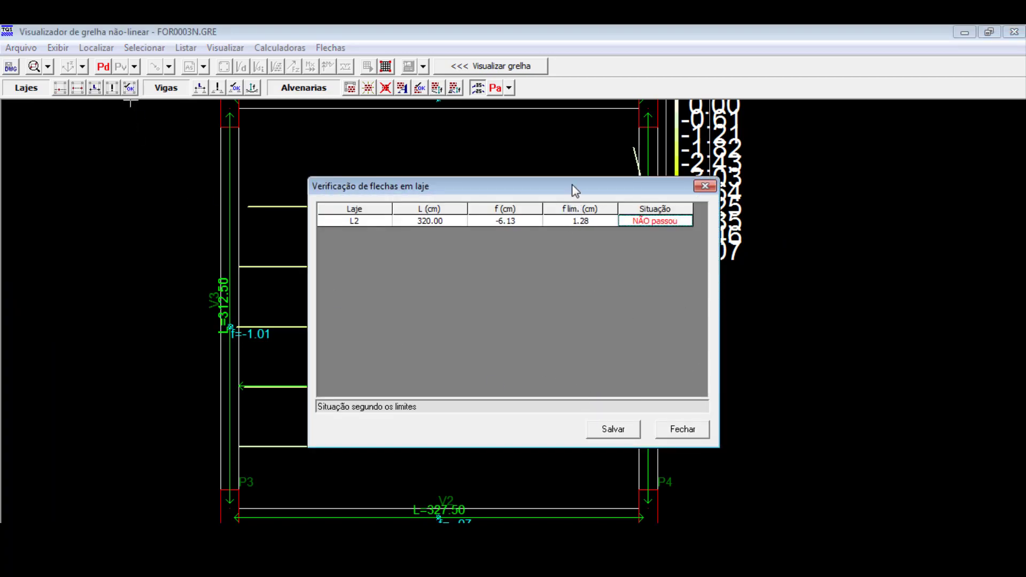
pyautogui.moveTo(575, 194); pyautogui.dragTo(566, 176)
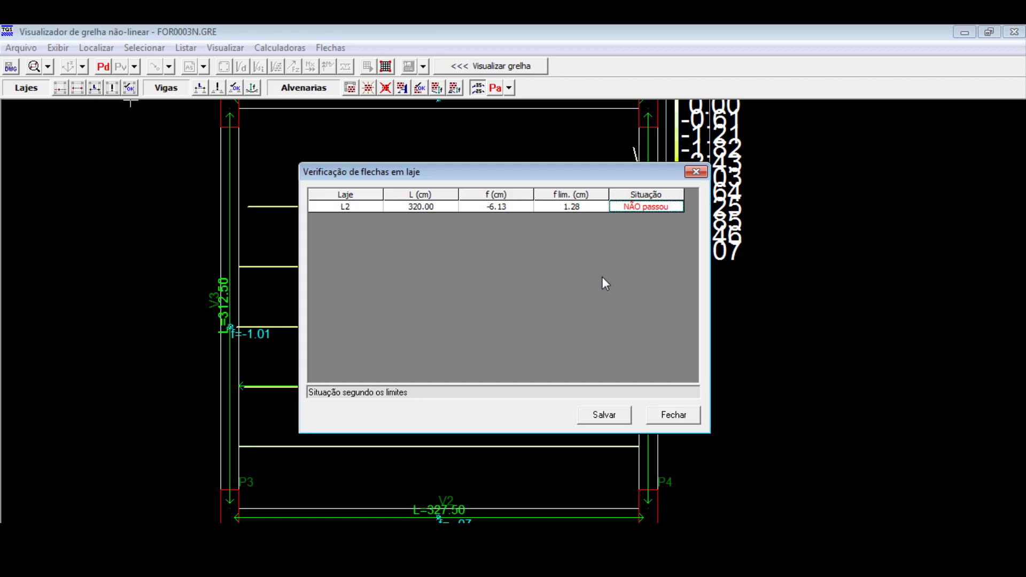
pyautogui.click(572, 206)
pyautogui.click(501, 206)
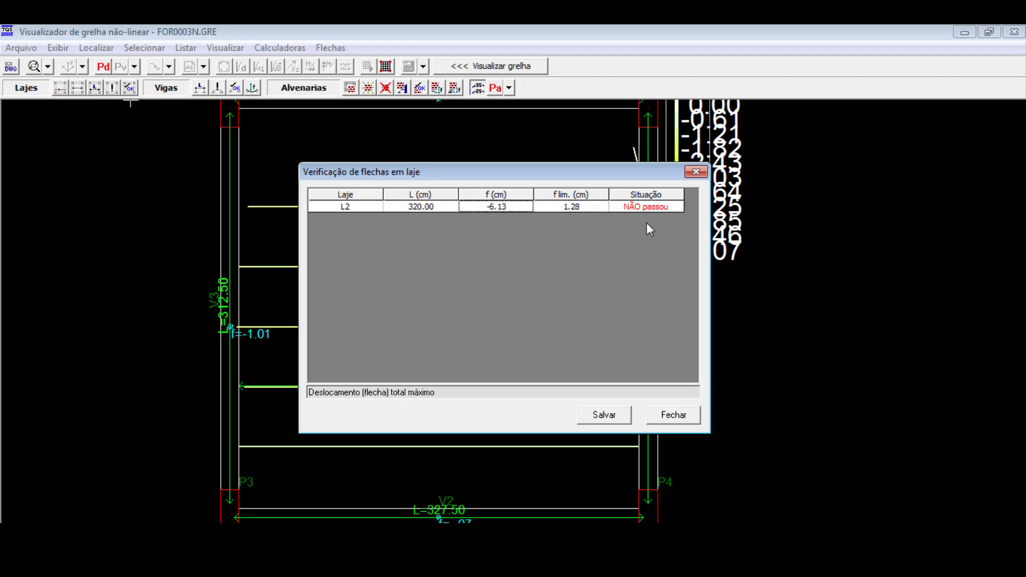
pyautogui.click(696, 172)
# - Close the non-linear grid viewer and open the COBERTA floor in the structural modeler
pyautogui.scroll(-2, 450, 347)
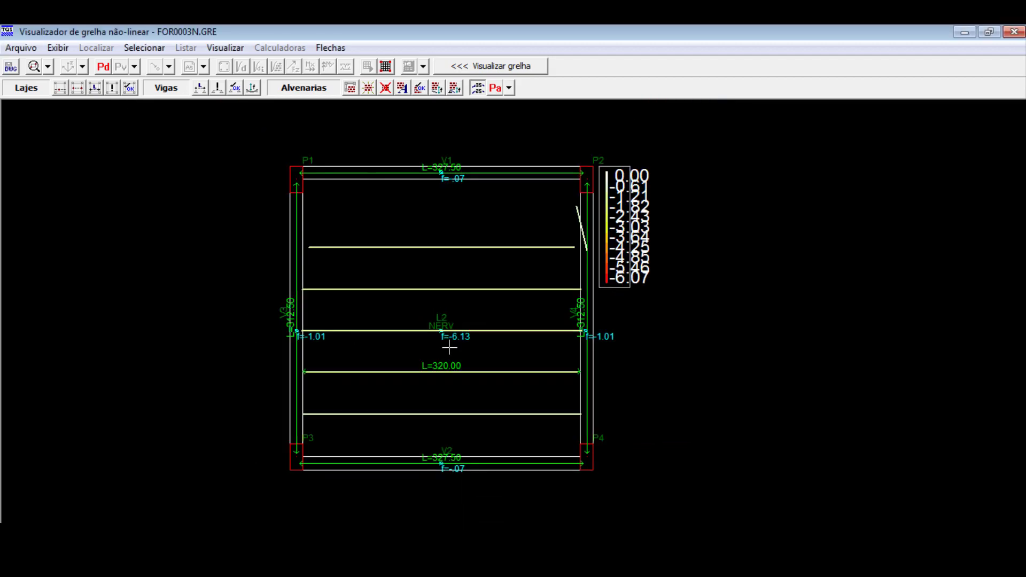
pyautogui.scroll(2, 454, 381)
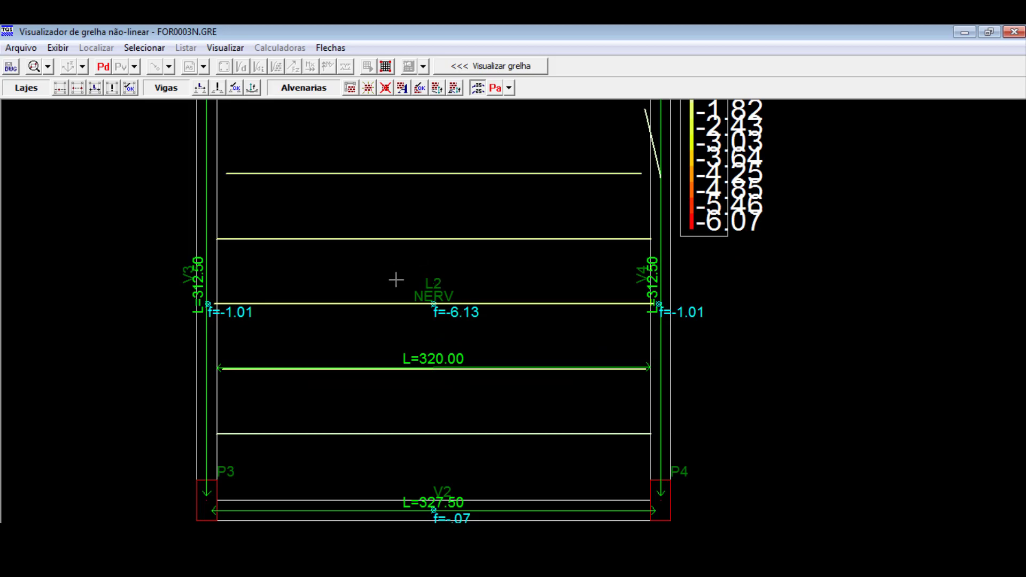
pyautogui.scroll(-2, 396, 279)
pyautogui.click(1014, 32)
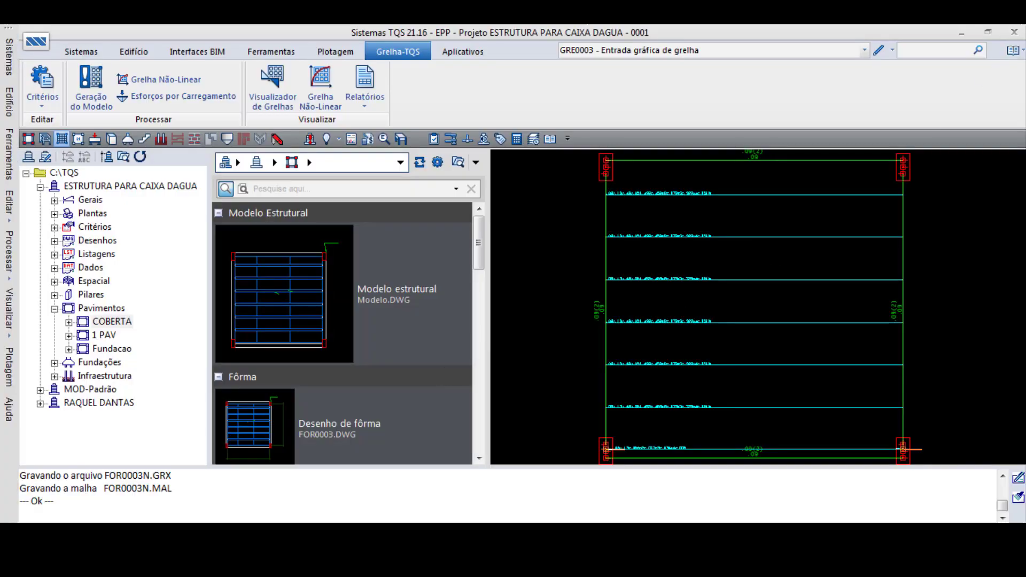
pyautogui.click(82, 52)
pyautogui.click(54, 104)
pyautogui.click(83, 88)
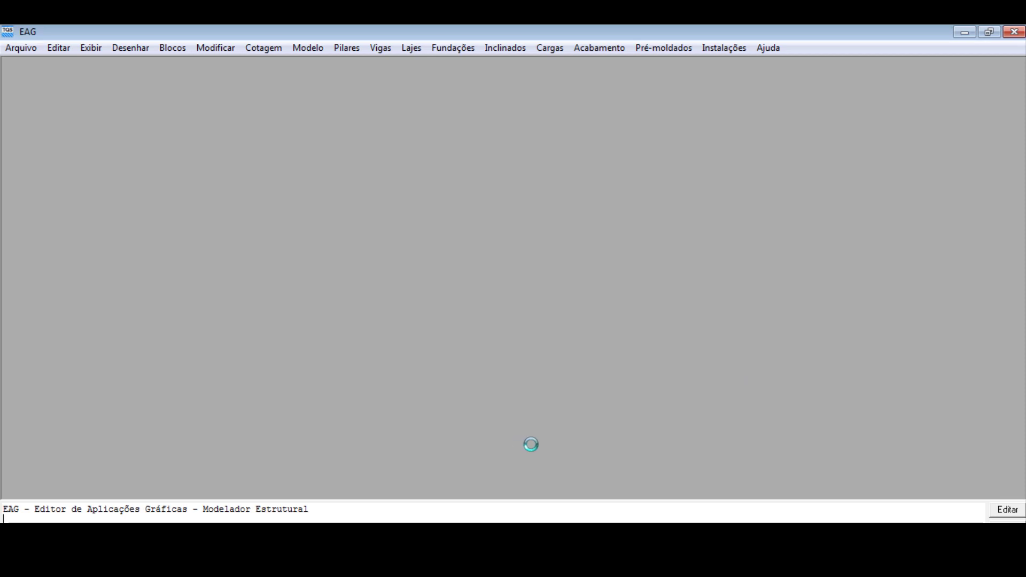
pyautogui.scroll(2, 498, 316)
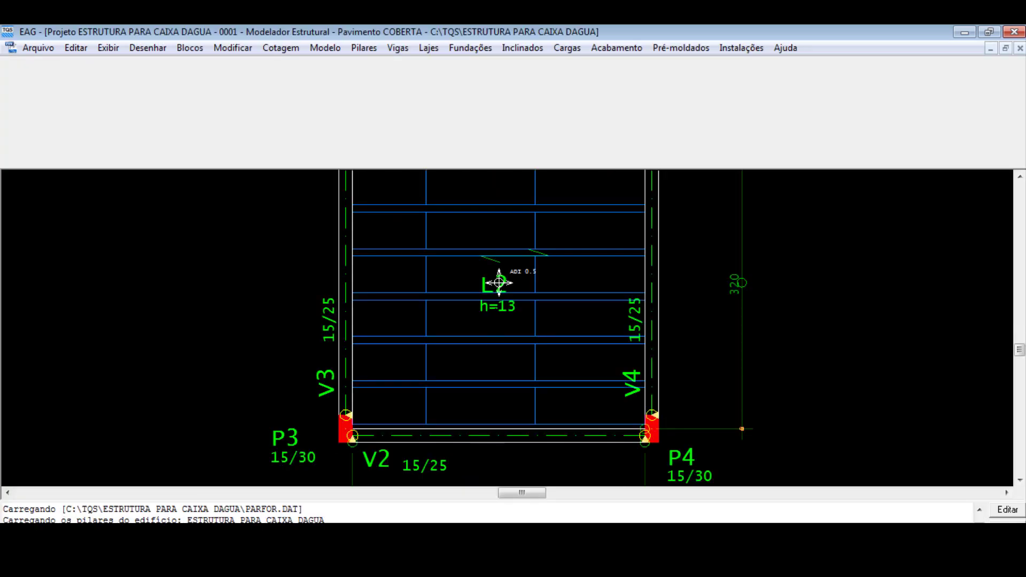
pyautogui.click(498, 283)
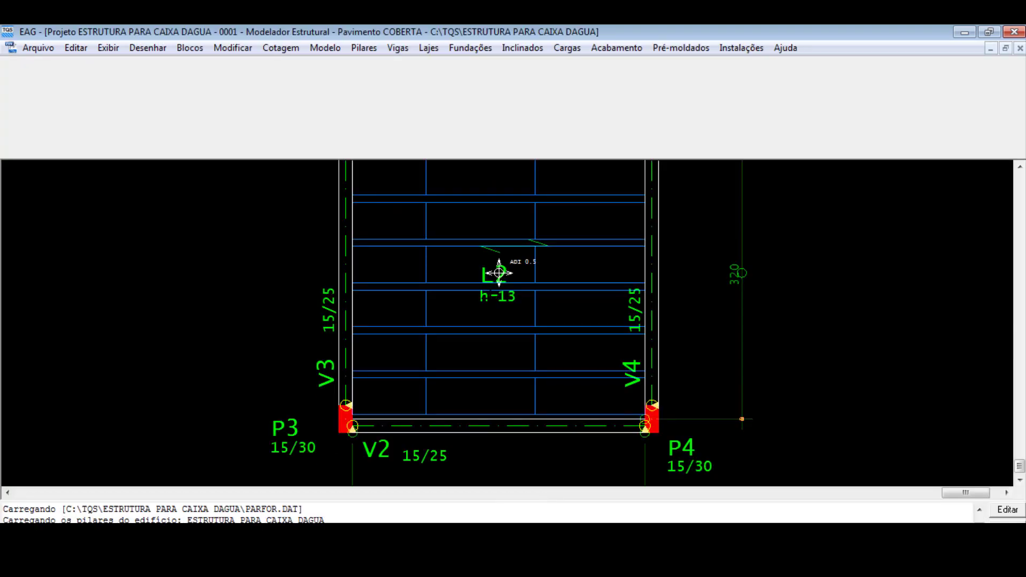
pyautogui.scroll(-2, 494, 275)
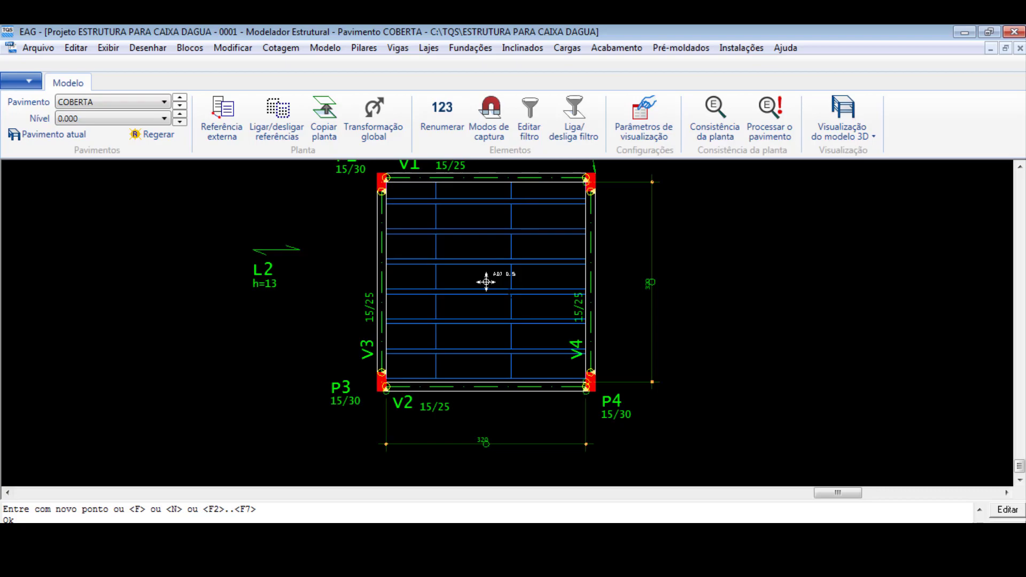
pyautogui.scroll(-1, 513, 222)
pyautogui.click(287, 266)
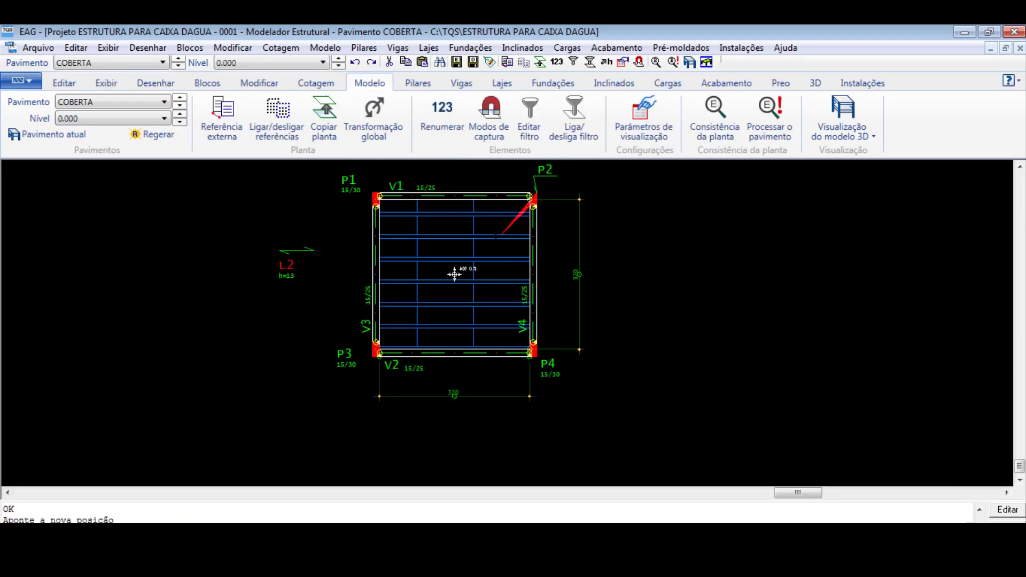
pyautogui.hotkey('ctrl', 'z')
pyautogui.scroll(1, 507, 207)
pyautogui.click(497, 203)
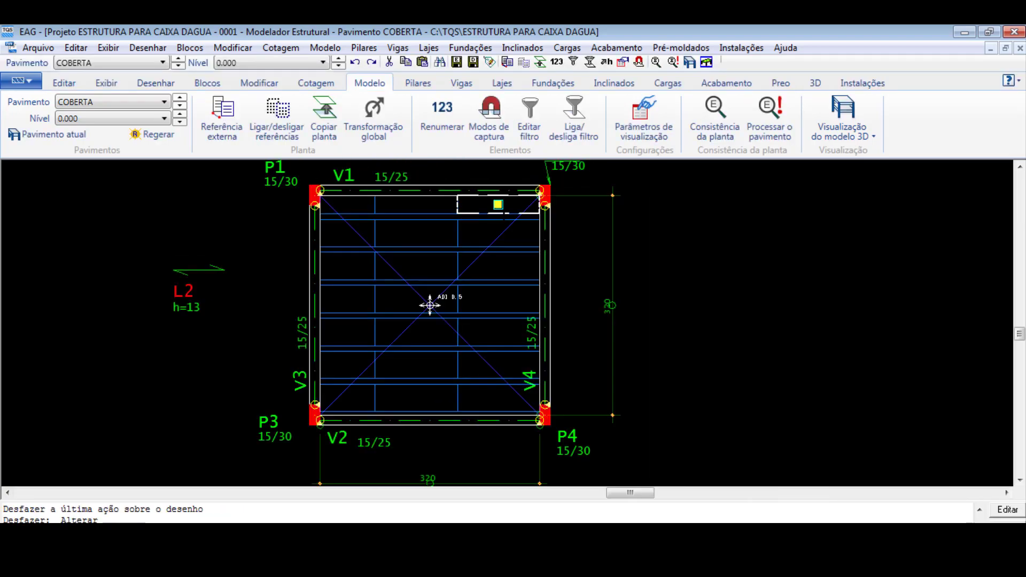
pyautogui.press('Delete')
pyautogui.click(502, 220)
pyautogui.press('Delete')
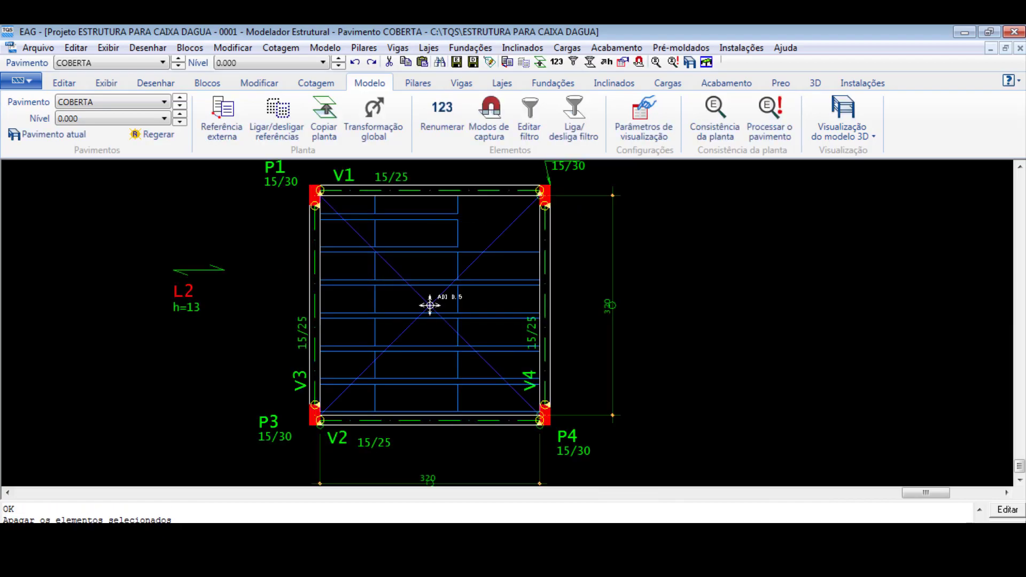
pyautogui.hotkey('ctrl', 'z')
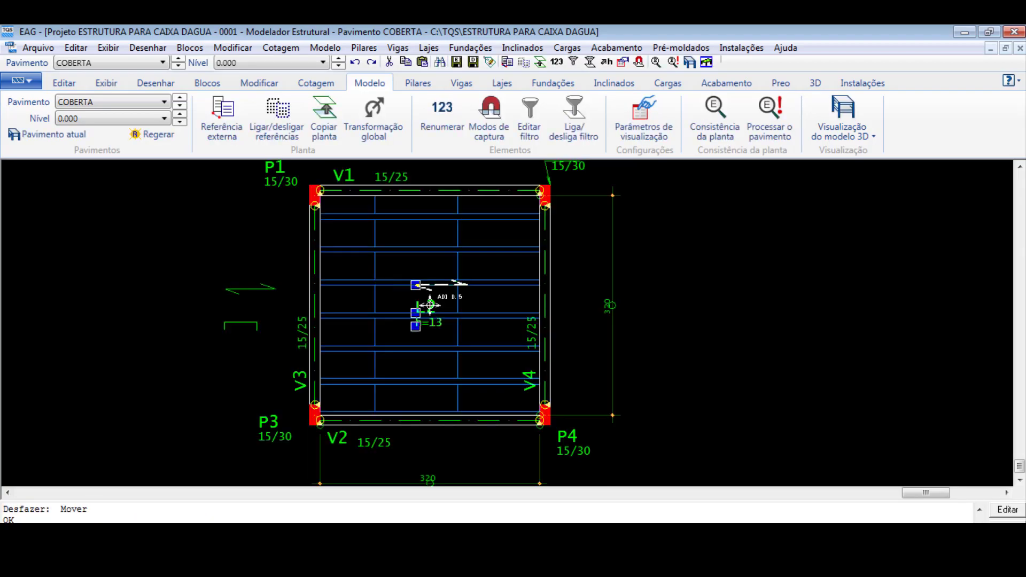
# - Move the L2 slab identification outside the frame, beyond beam V3, and delete all filler blocks from the slab
pyautogui.scroll(2, 430, 305)
pyautogui.scroll(-1, 424, 313)
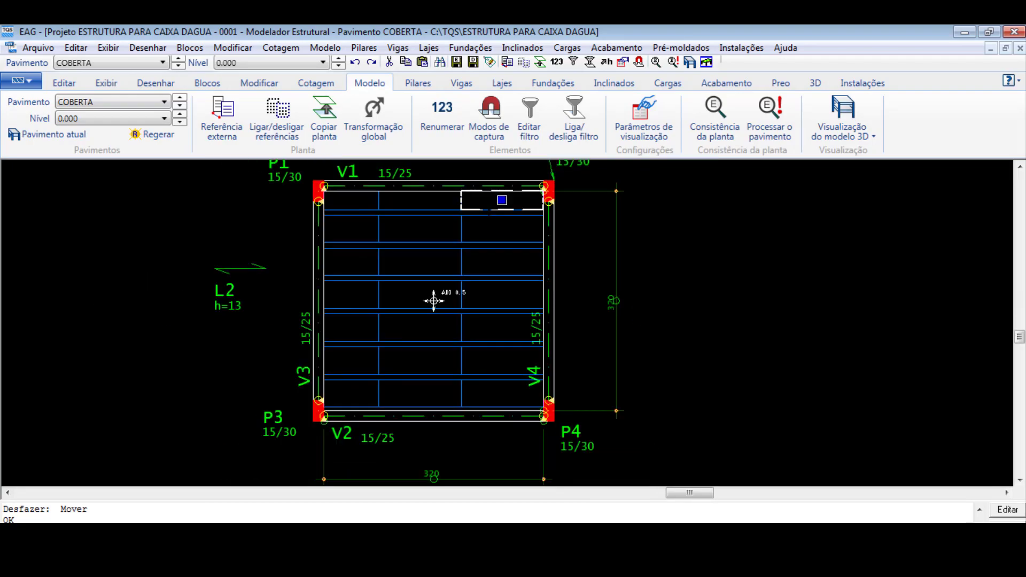
pyautogui.click(488, 210)
pyautogui.press('Delete')
pyautogui.moveTo(500, 205); pyautogui.dragTo(354, 230)
pyautogui.press('Delete')
pyautogui.moveTo(483, 226); pyautogui.dragTo(363, 250)
pyautogui.moveTo(434, 301); pyautogui.dragTo(434, 301)
pyautogui.press('Delete')
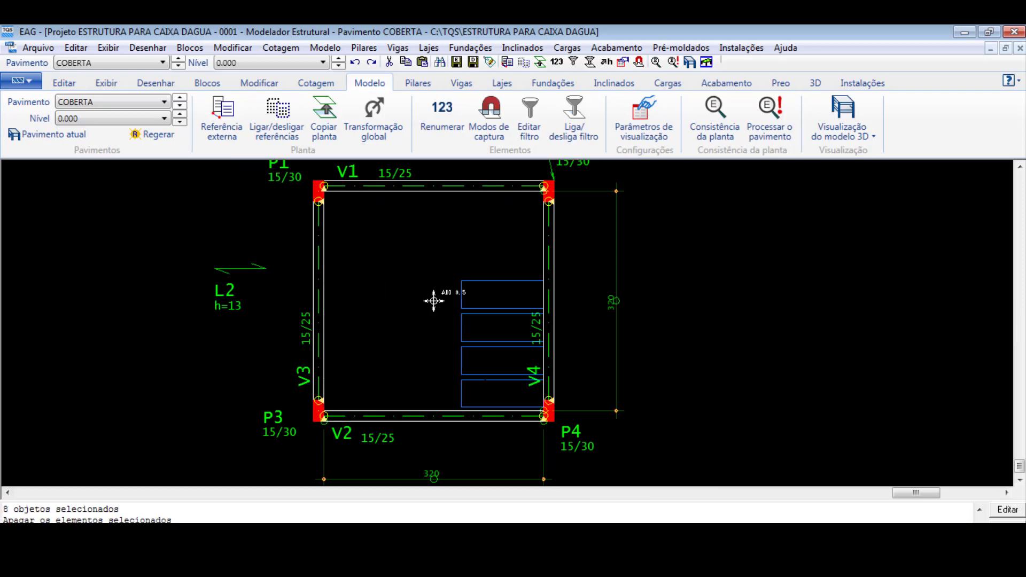
pyautogui.moveTo(501, 264); pyautogui.dragTo(481, 393)
pyautogui.press('Delete')
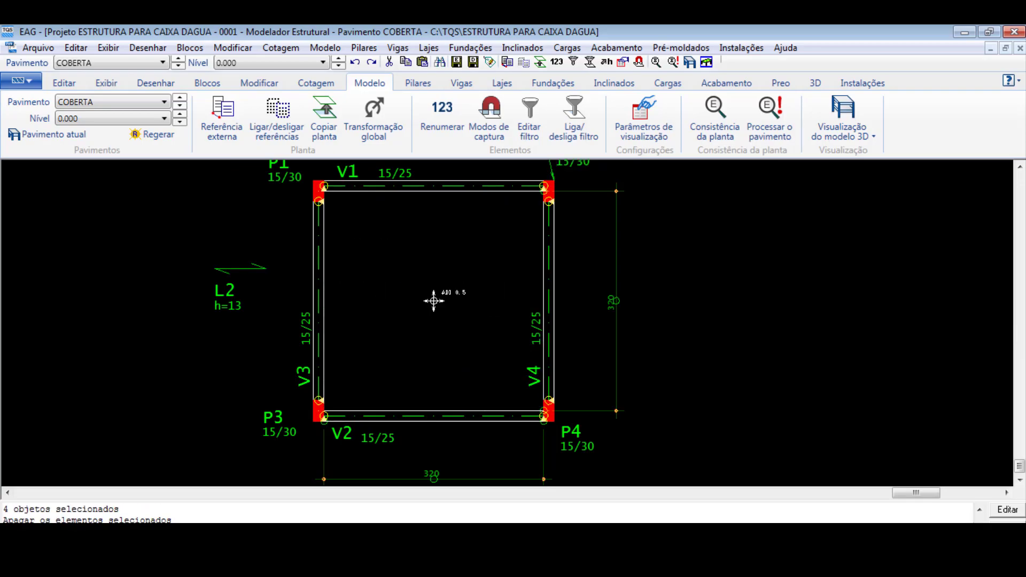
# - Move the L2 slab identification back inside the beam frame and set its lattice filler to EPS Bidirecional, block H08/40/49
pyautogui.click(216, 294)
pyautogui.moveTo(215, 293); pyautogui.dragTo(410, 302)
pyautogui.doubleClick(434, 301)
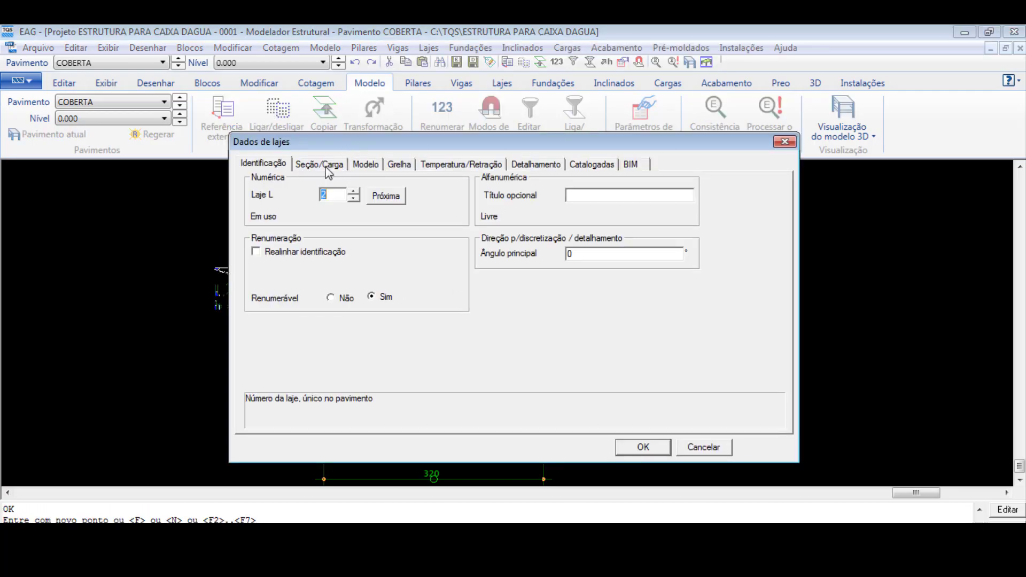
pyautogui.click(563, 248)
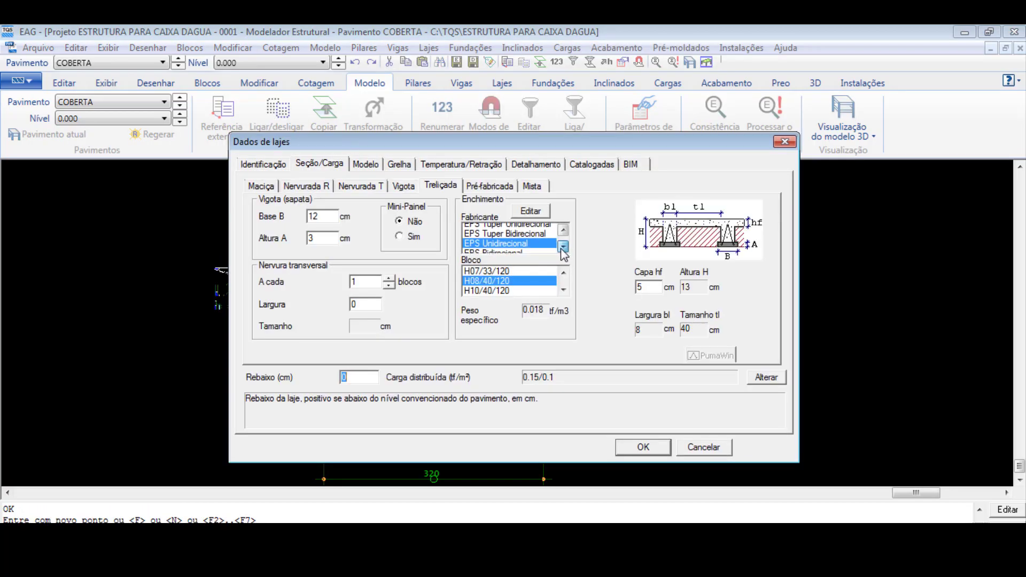
pyautogui.click(512, 248)
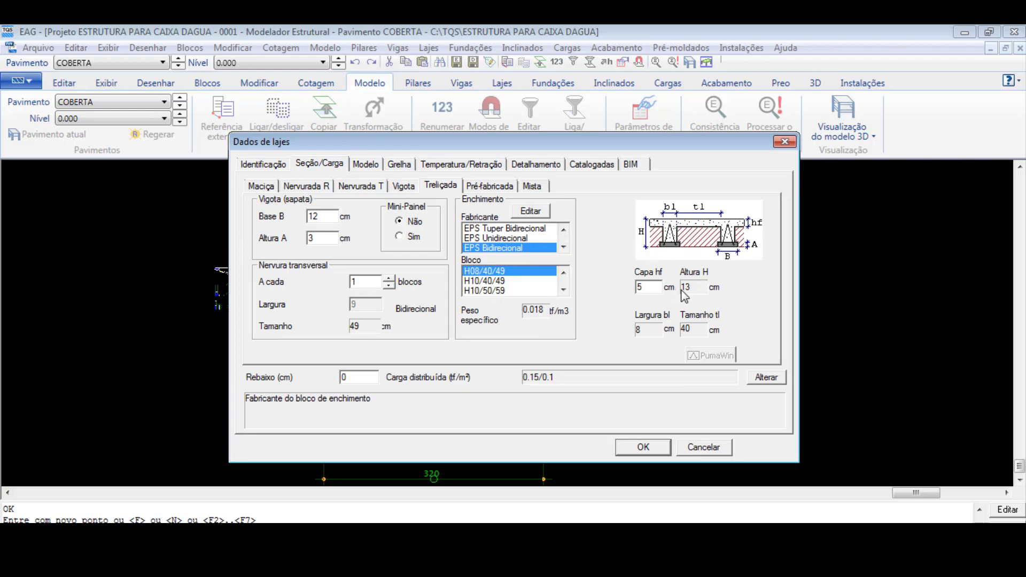
pyautogui.click(648, 447)
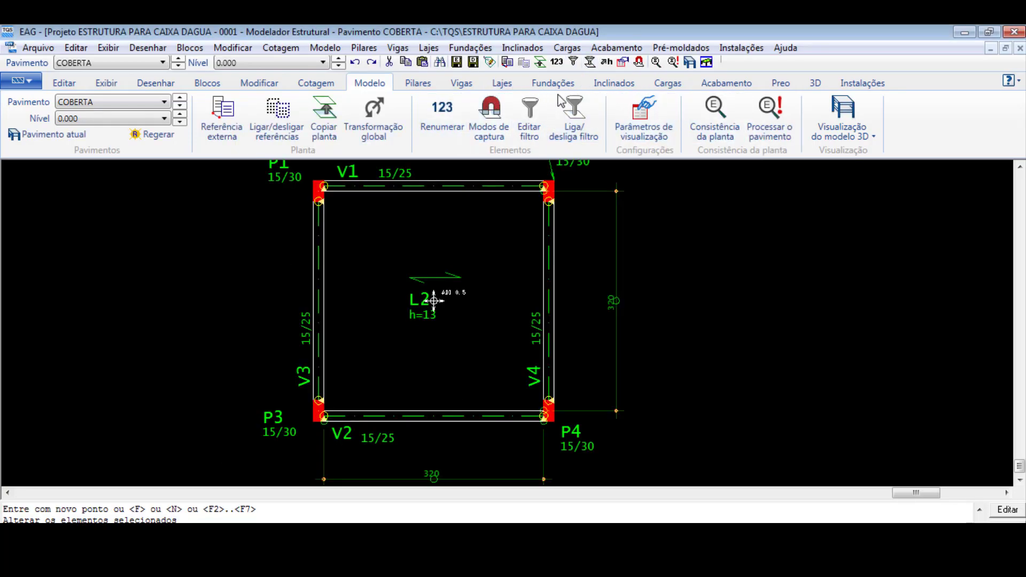
# - Insert a 49 x 40 cm rib form in the slab corner at column P4, against beams V2 and V4
pyautogui.click(462, 83)
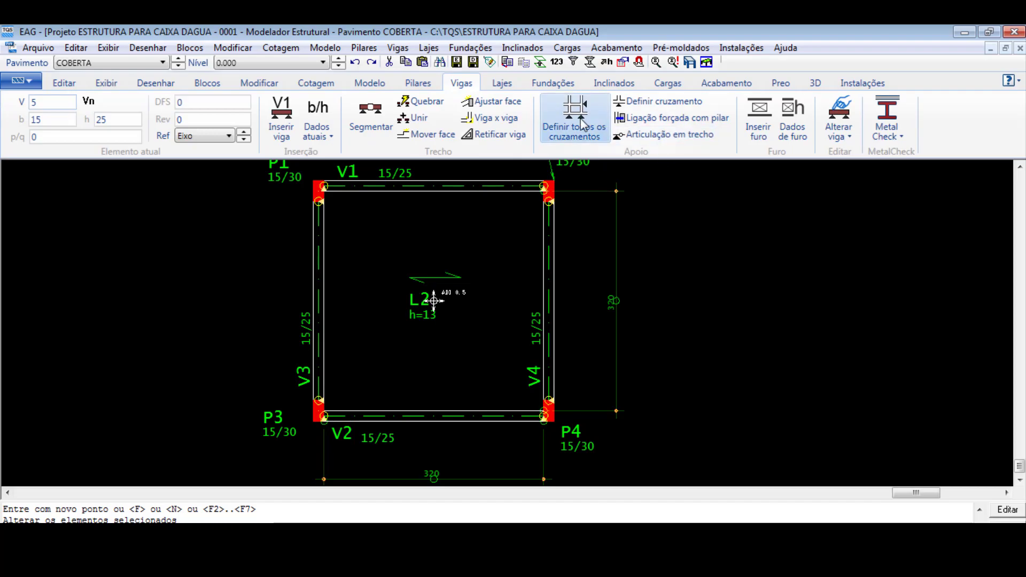
pyautogui.click(502, 83)
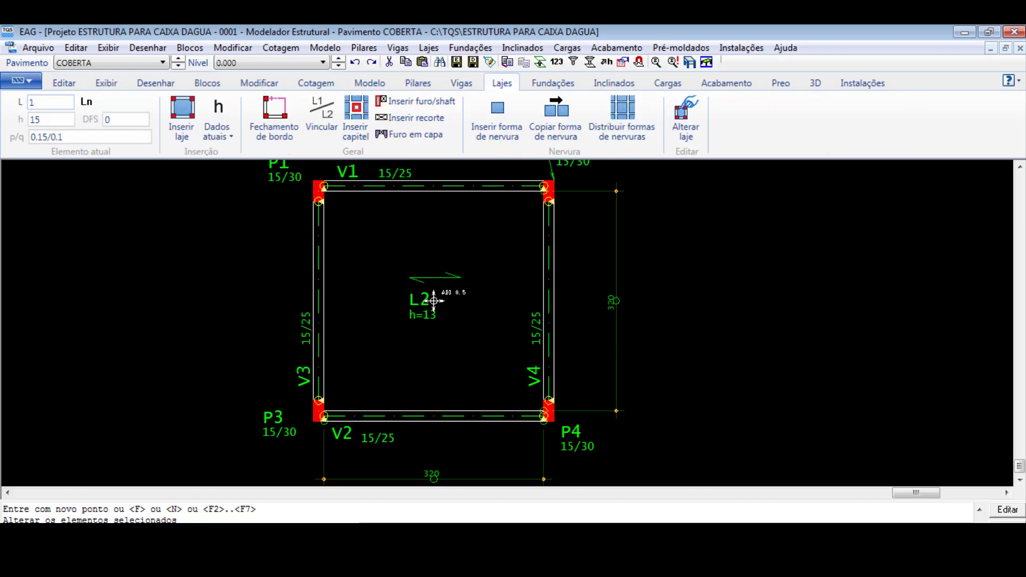
pyautogui.click(497, 114)
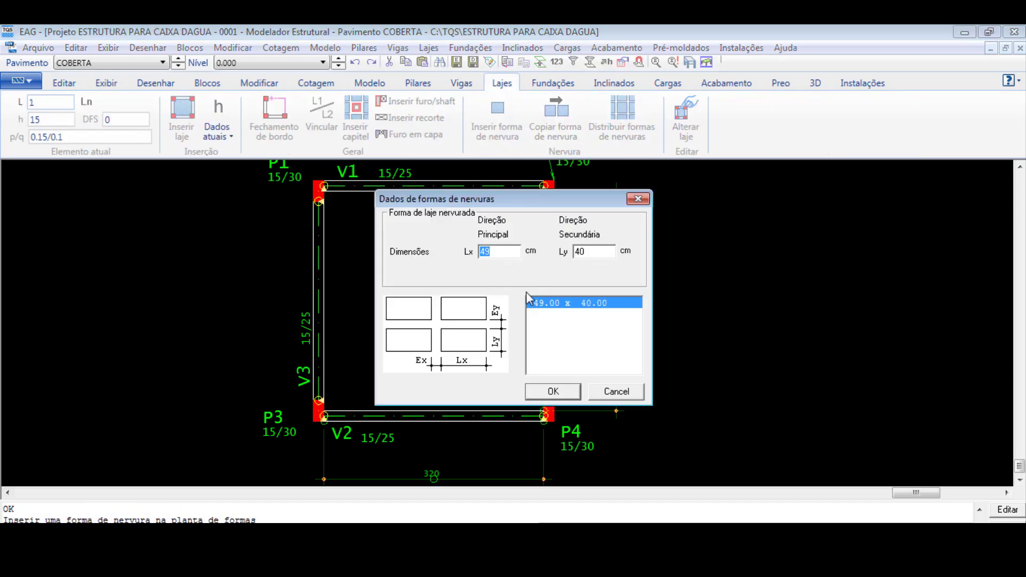
pyautogui.press('Return')
pyautogui.scroll(3, 529, 415)
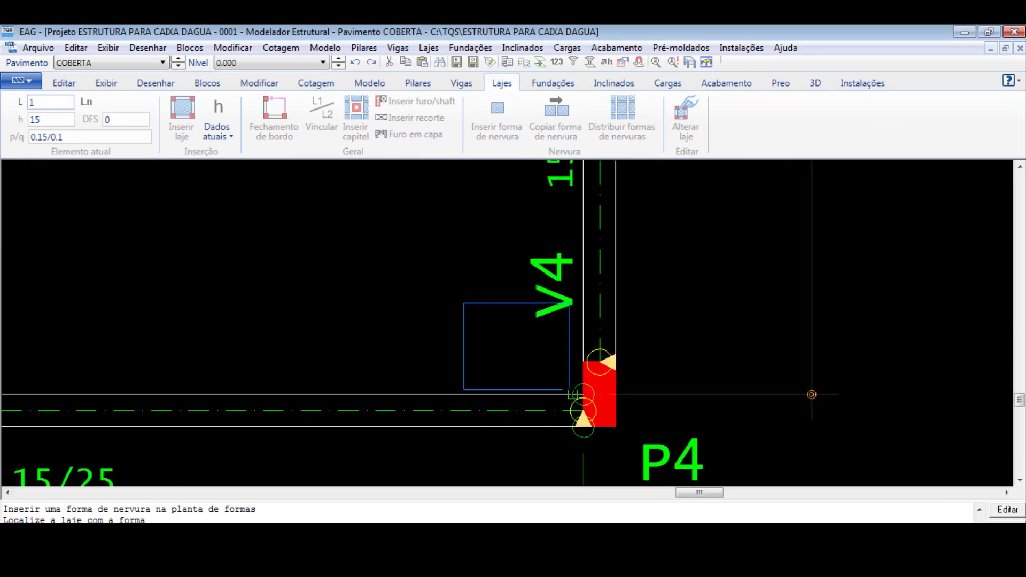
pyautogui.click(583, 394)
pyautogui.press('Return')
# - Distribute the rib forms across slab L2 from the corner form, and close the structural modeler, saving the building
pyautogui.click(602, 129)
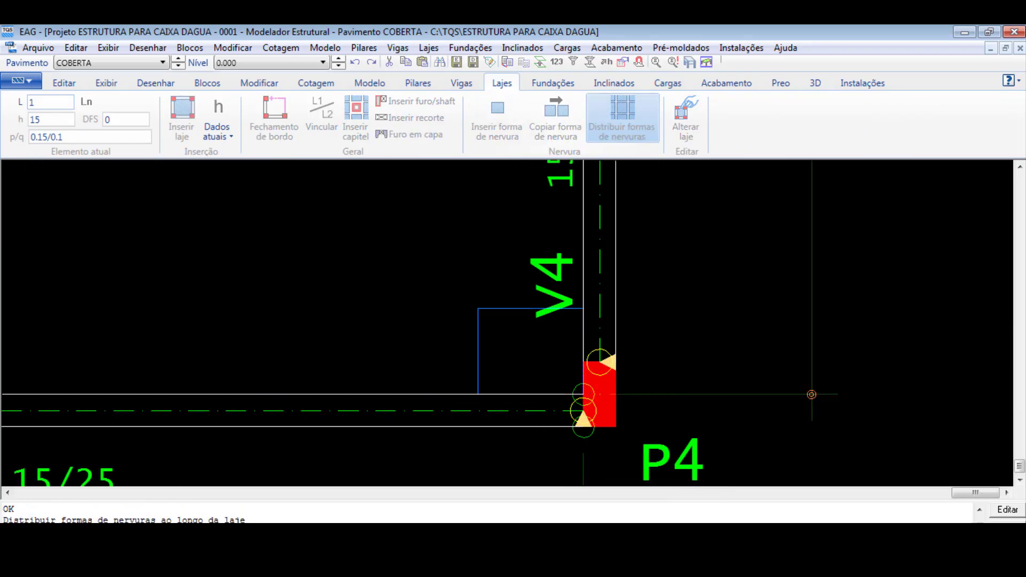
pyautogui.click(488, 240)
pyautogui.click(489, 308)
pyautogui.scroll(-5, 446, 352)
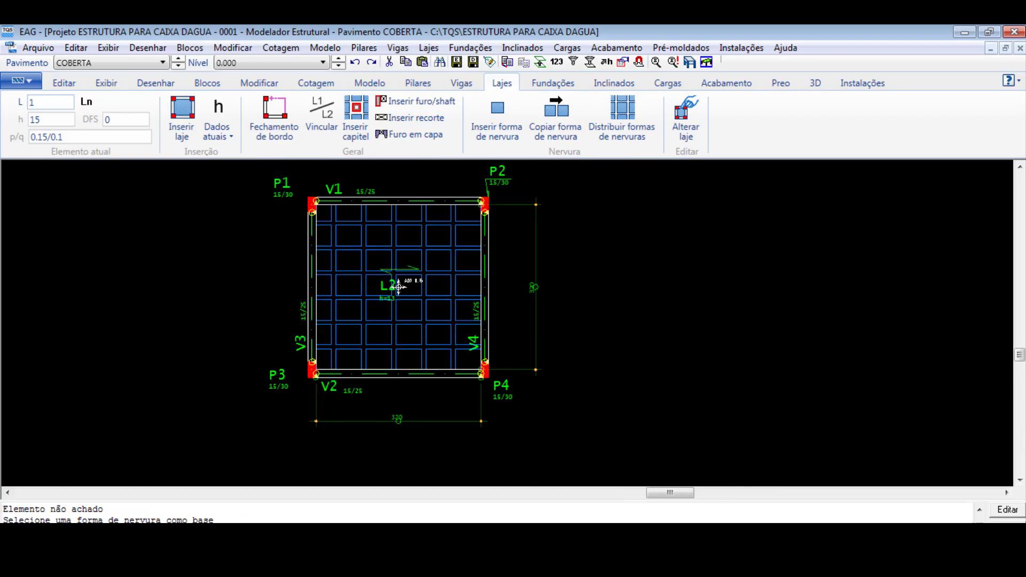
pyautogui.click(1013, 33)
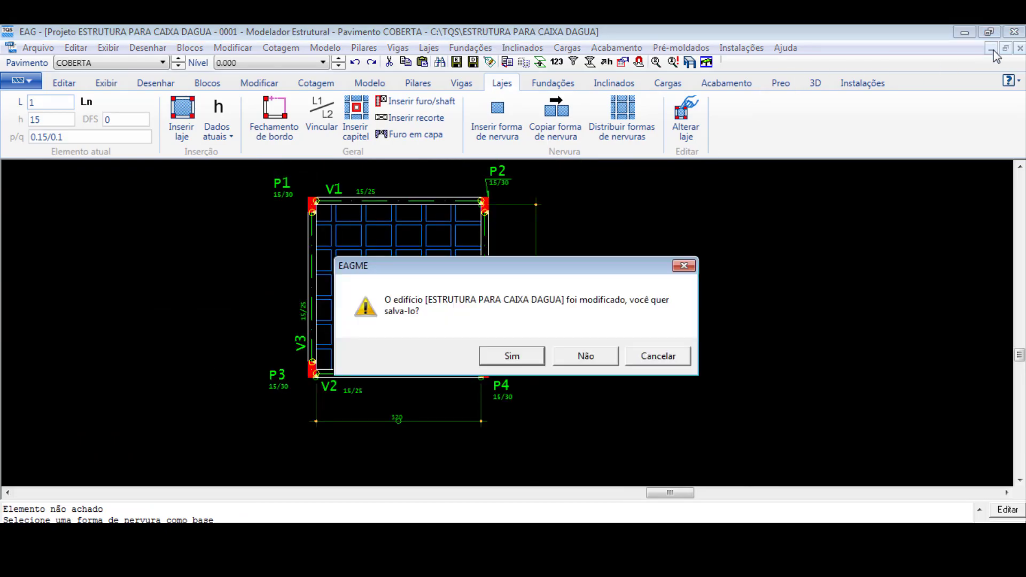
pyautogui.click(506, 357)
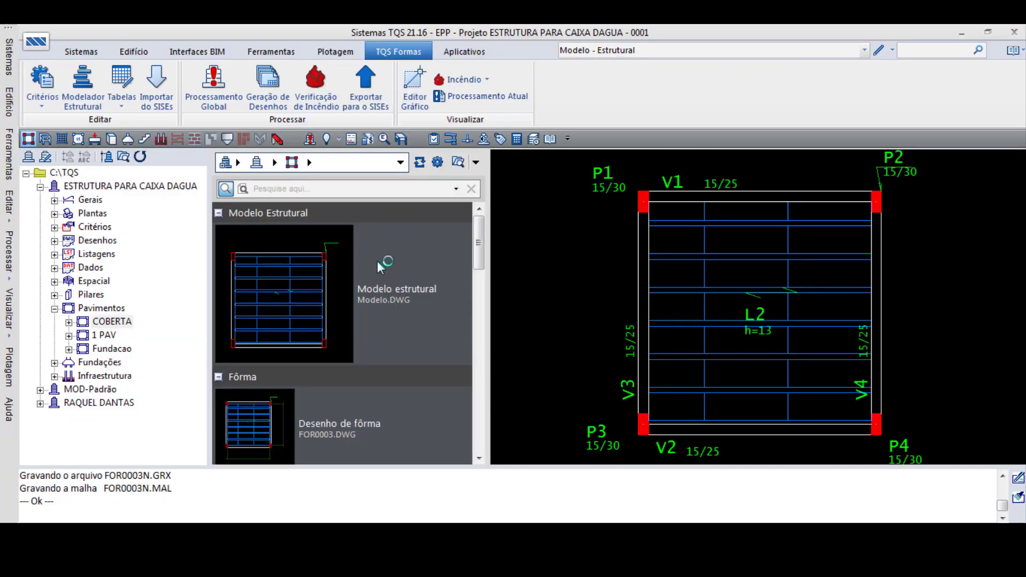
# - Generate the building's 3D model from Fundacao to COBERTA, inspect the ribbed roof slab from below, and close the 3D viewer
pyautogui.click(401, 138)
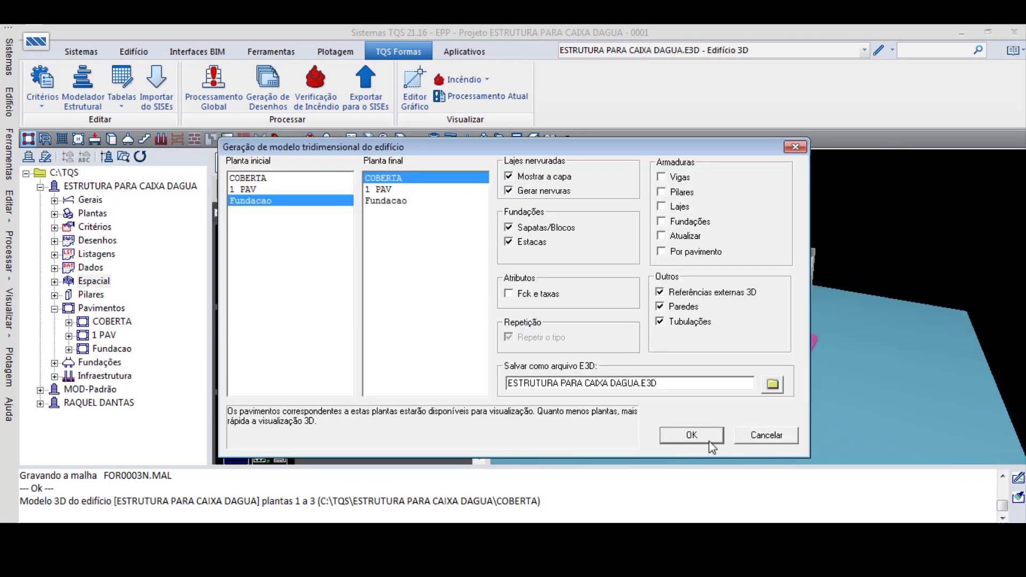
pyautogui.click(706, 437)
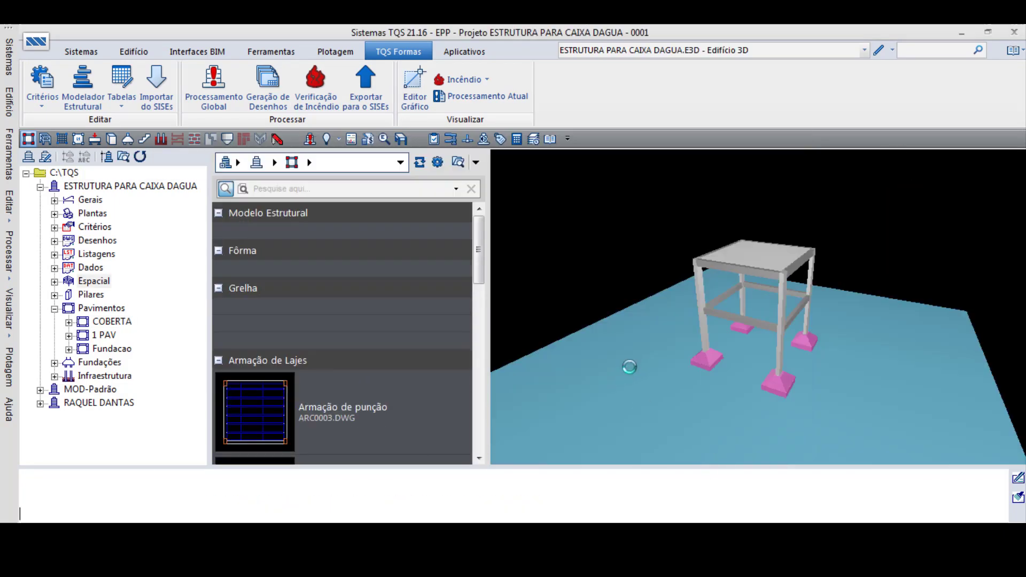
pyautogui.doubleClick(587, 338)
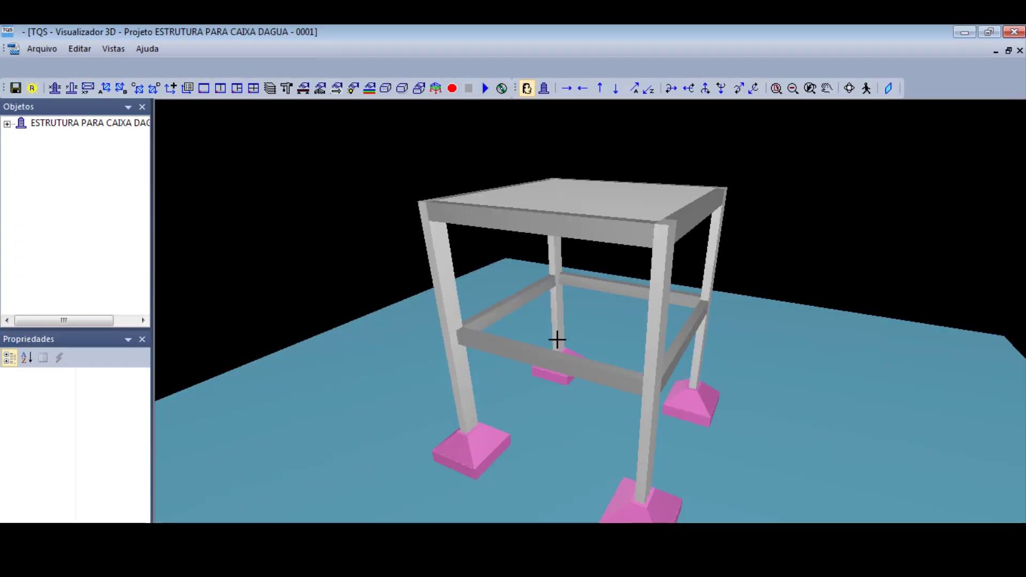
pyautogui.moveTo(561, 335); pyautogui.dragTo(623, 274)
pyautogui.scroll(4, 620, 230)
pyautogui.scroll(-4, 623, 274)
pyautogui.moveTo(584, 207); pyautogui.dragTo(526, 221)
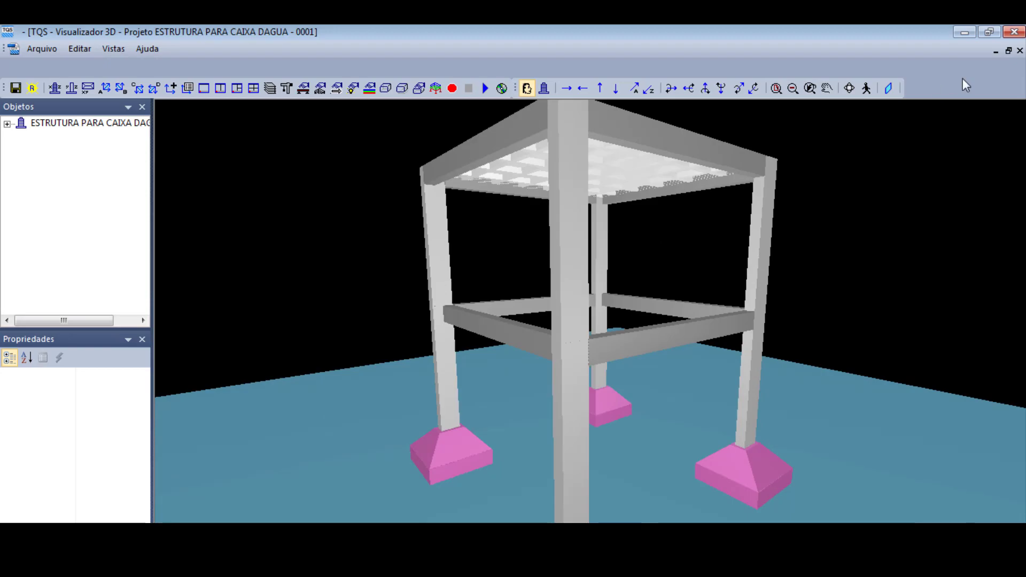
pyautogui.click(1016, 32)
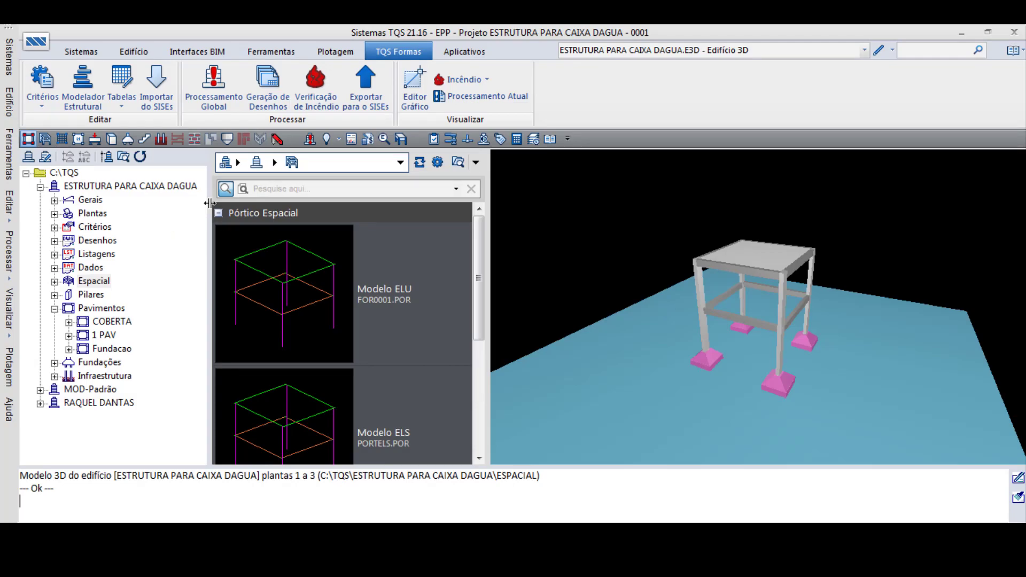
# - Run the global processing with force analysis, dimensioning, detailing and drawings, and close the warnings and errors report
pyautogui.click(210, 90)
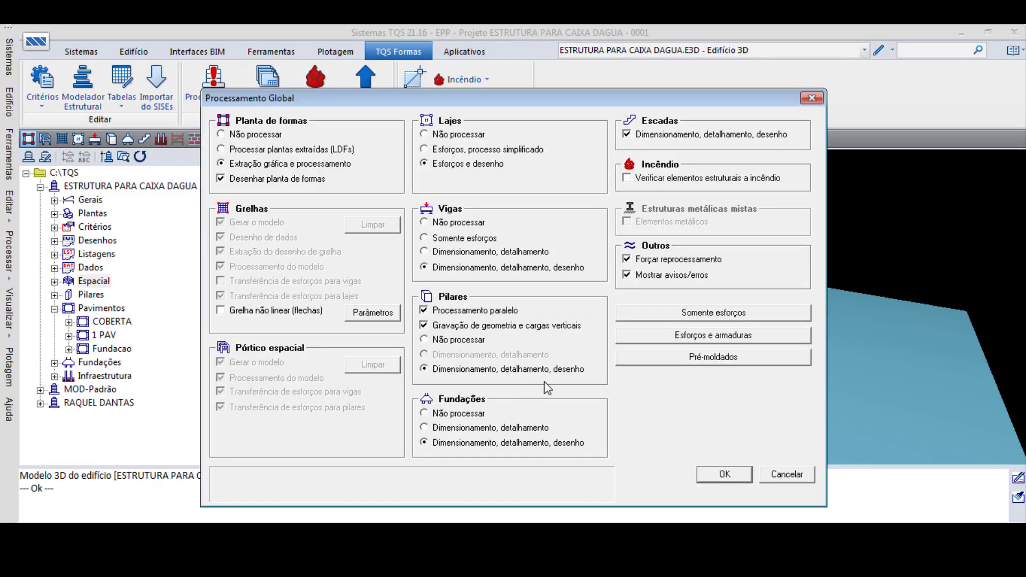
pyautogui.click(718, 475)
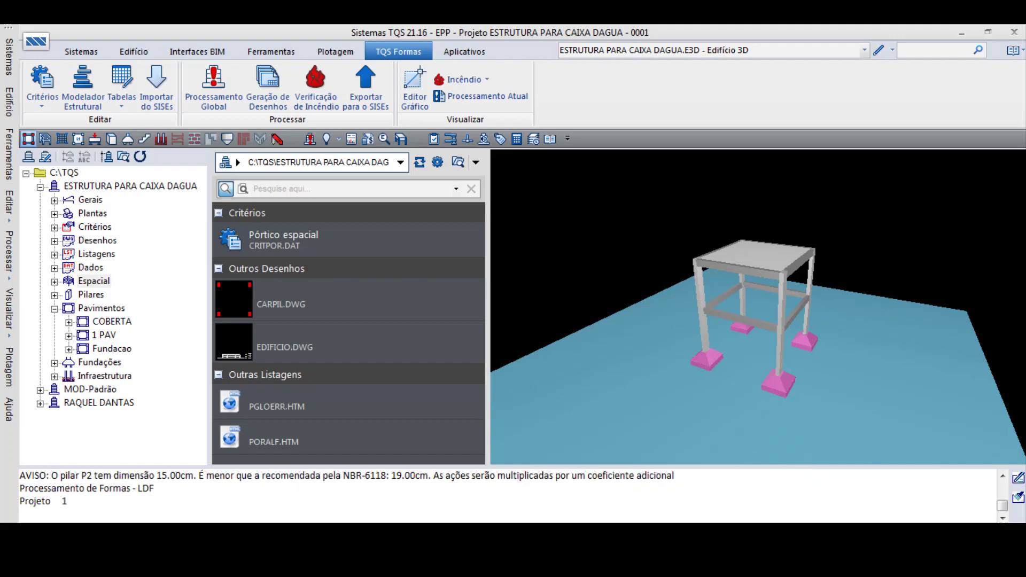
pyautogui.click(889, 535)
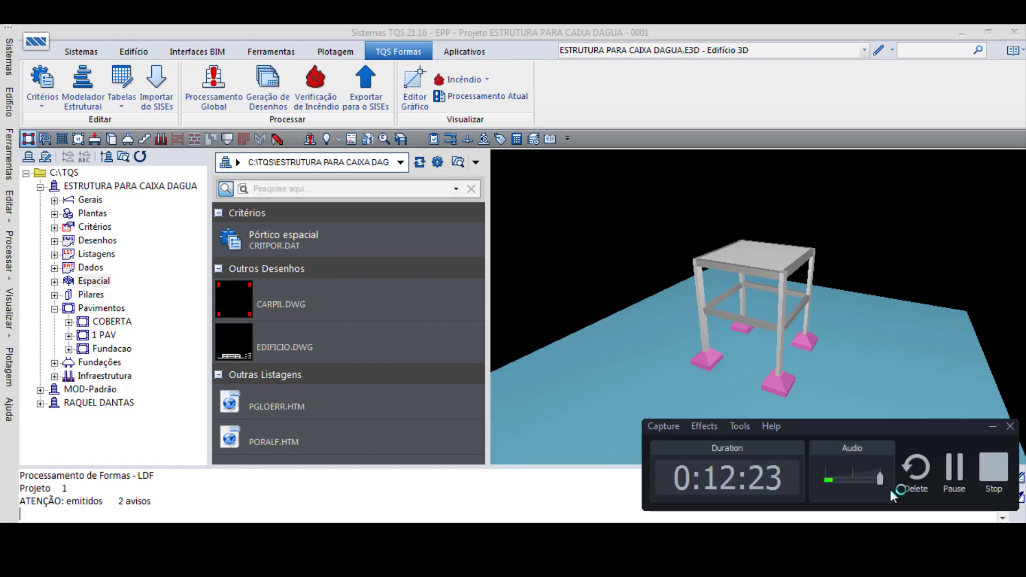
pyautogui.click(954, 478)
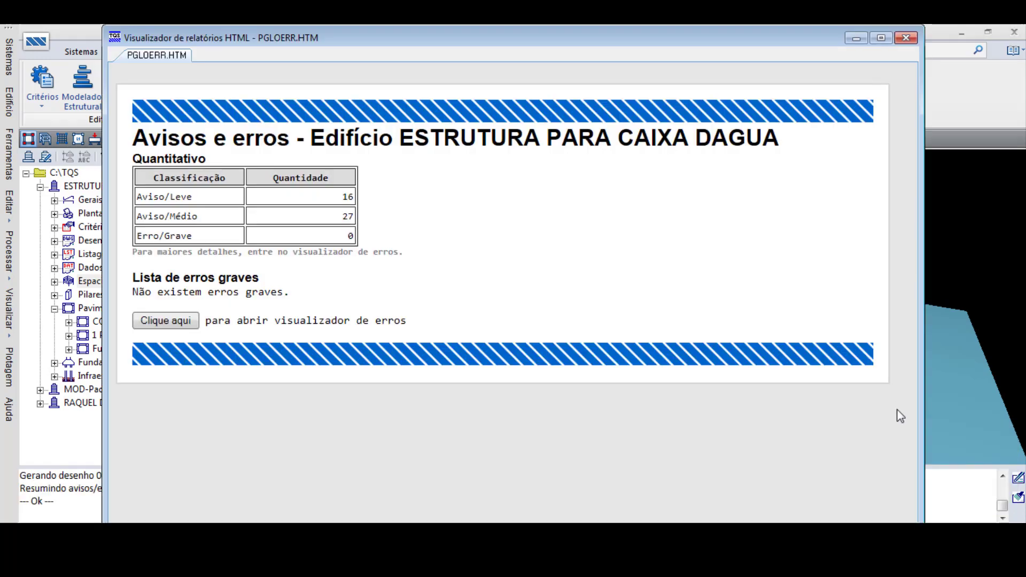
pyautogui.click(906, 38)
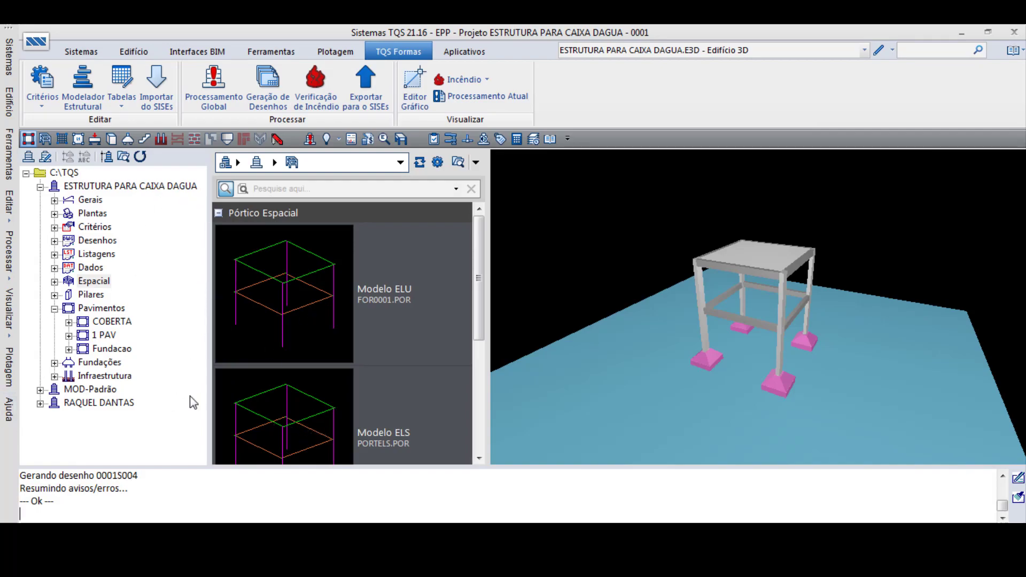
# - Switch to Grelha-TQS, generate the grid model of the Fundacao floor, and open and close its grid viewer
pyautogui.click(85, 52)
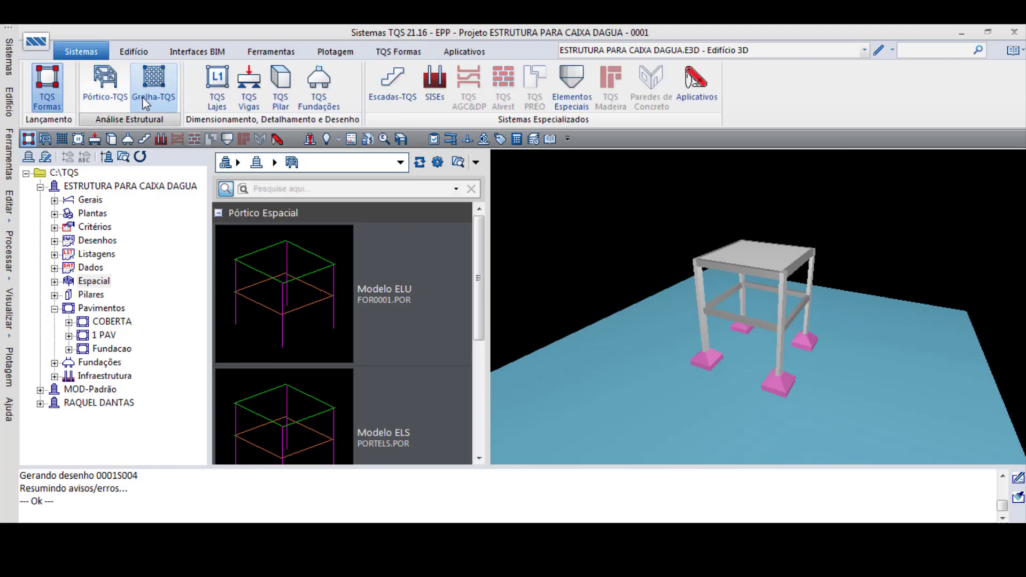
pyautogui.click(153, 83)
pyautogui.click(92, 87)
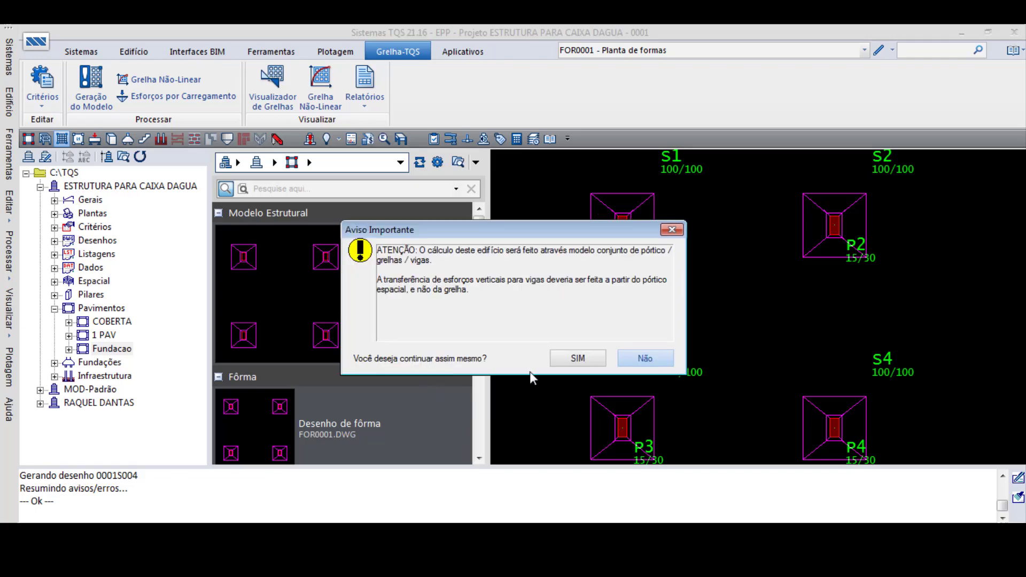
pyautogui.click(579, 359)
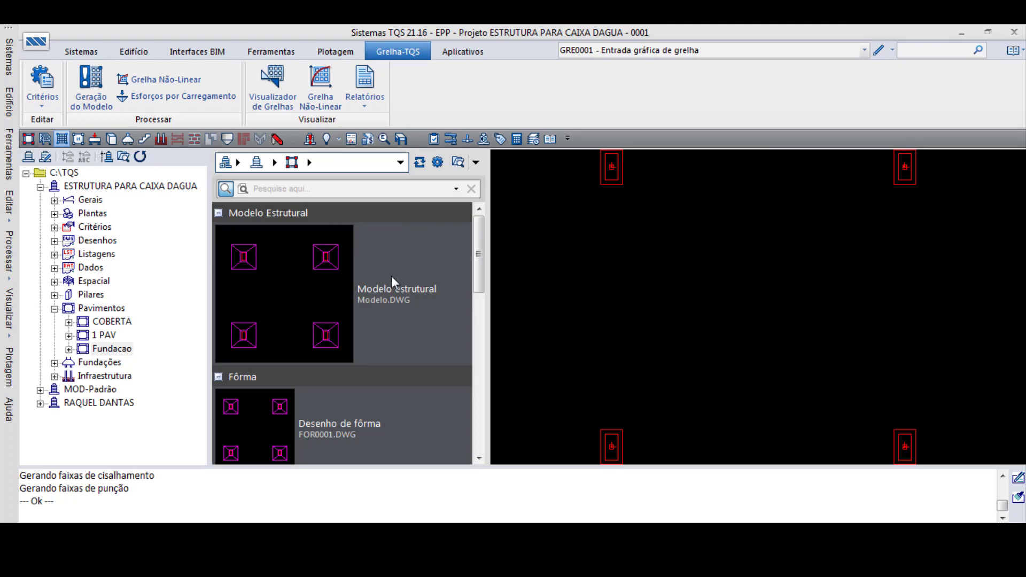
pyautogui.click(286, 103)
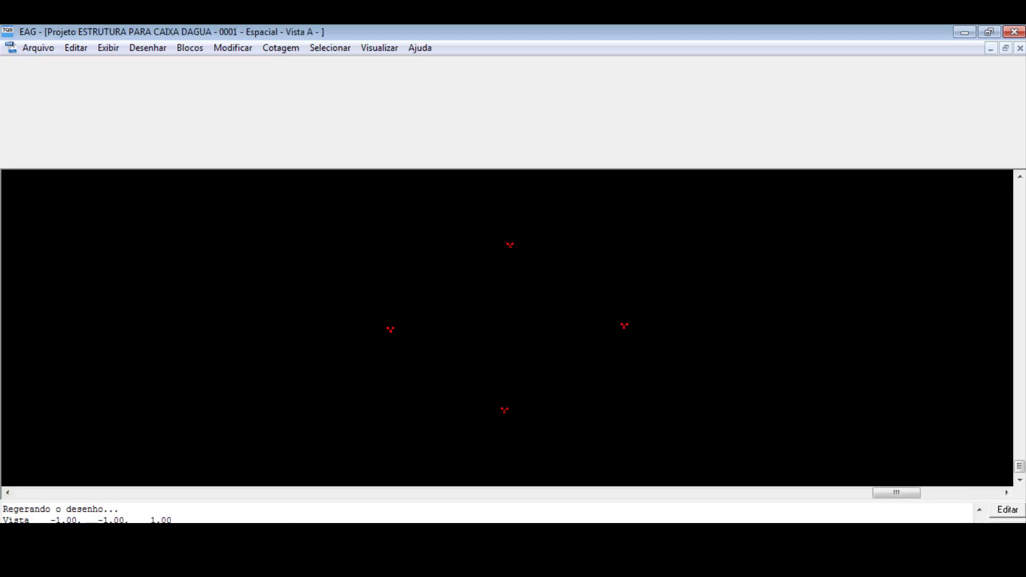
pyautogui.click(1014, 32)
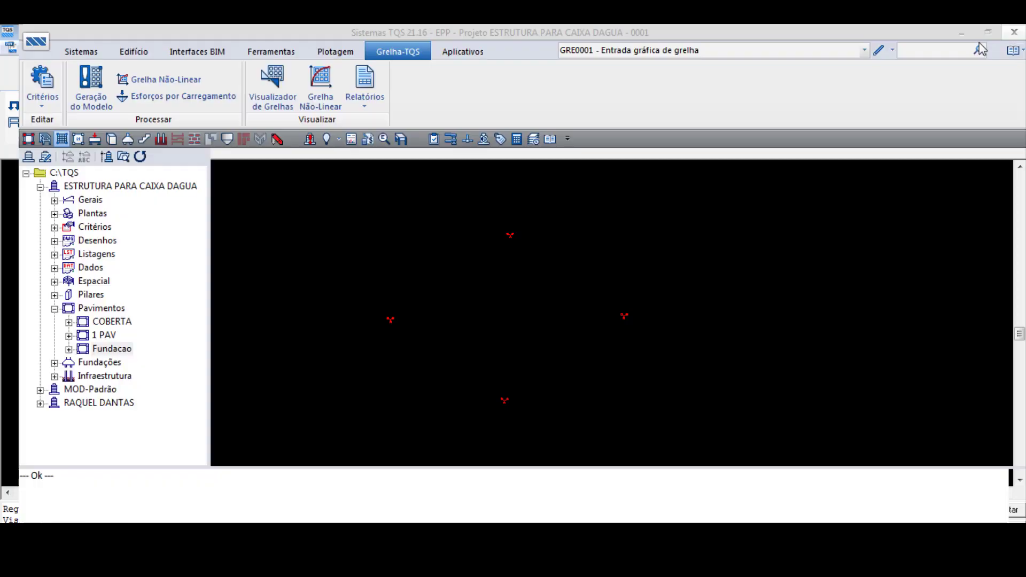
# - Generate the grid model of the COBERTA floor, dismissing the graphic editor's crash messages
pyautogui.click(110, 321)
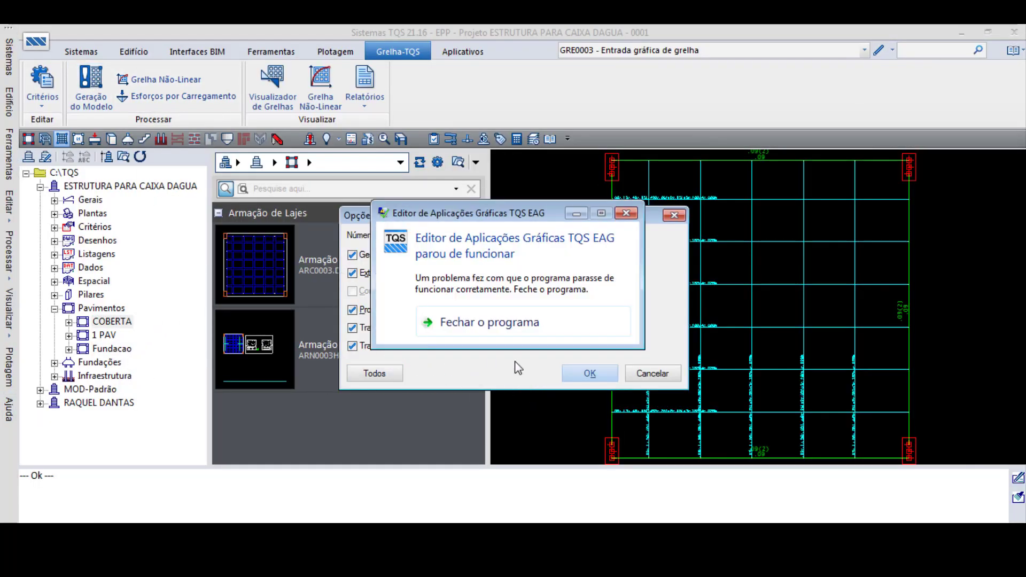
pyautogui.click(626, 213)
pyautogui.click(592, 373)
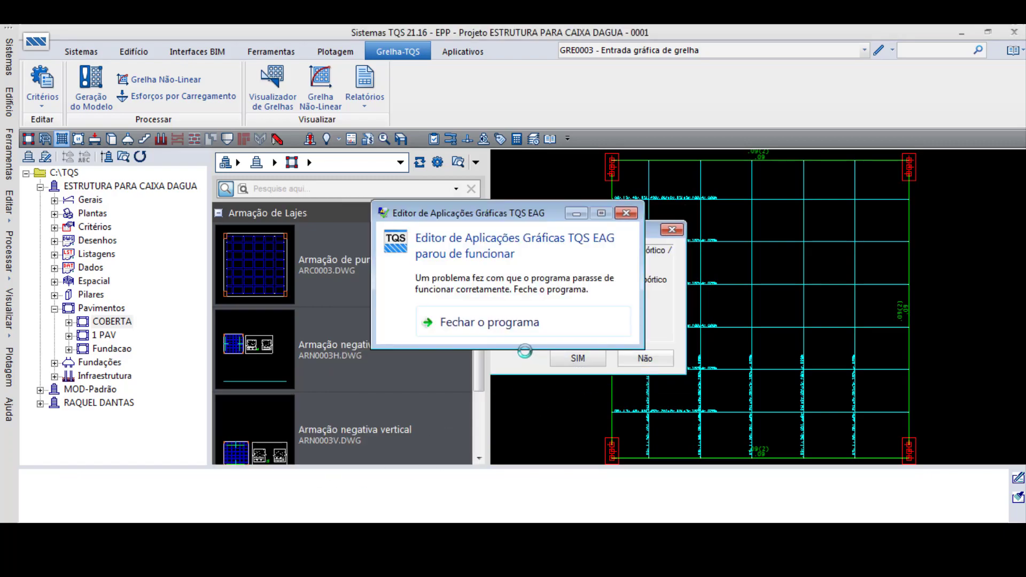
pyautogui.click(522, 323)
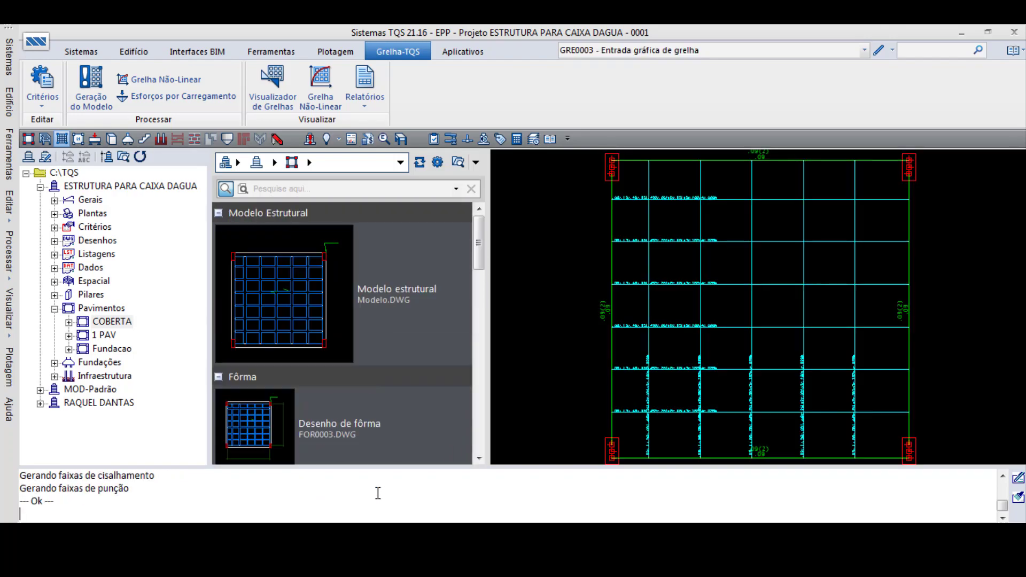
# - Open COBERTA's ELU grid viewer and examine the slab displacements for case 11 - ELS, Verificações de estado limite de serviço
pyautogui.click(275, 85)
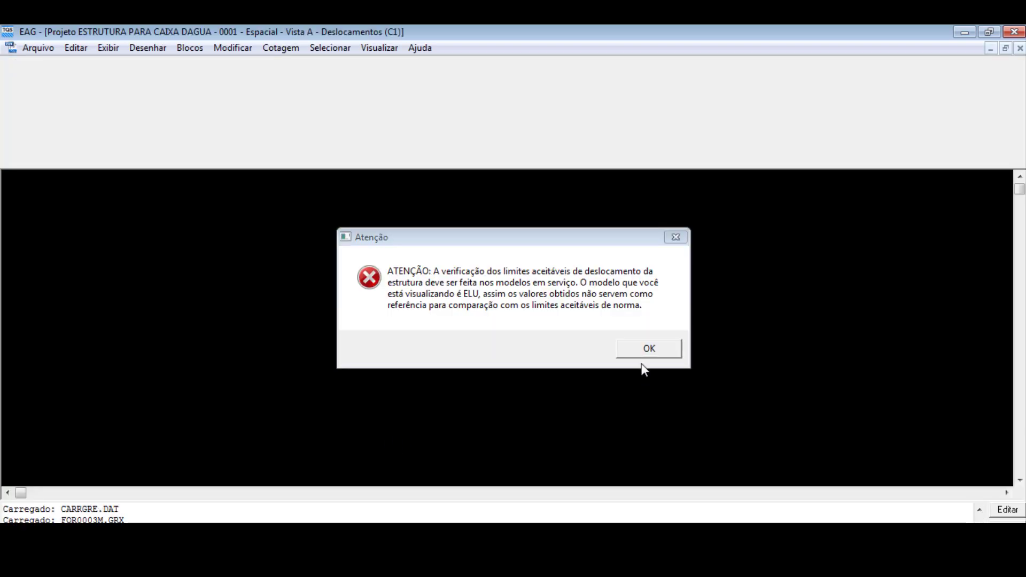
pyautogui.click(634, 352)
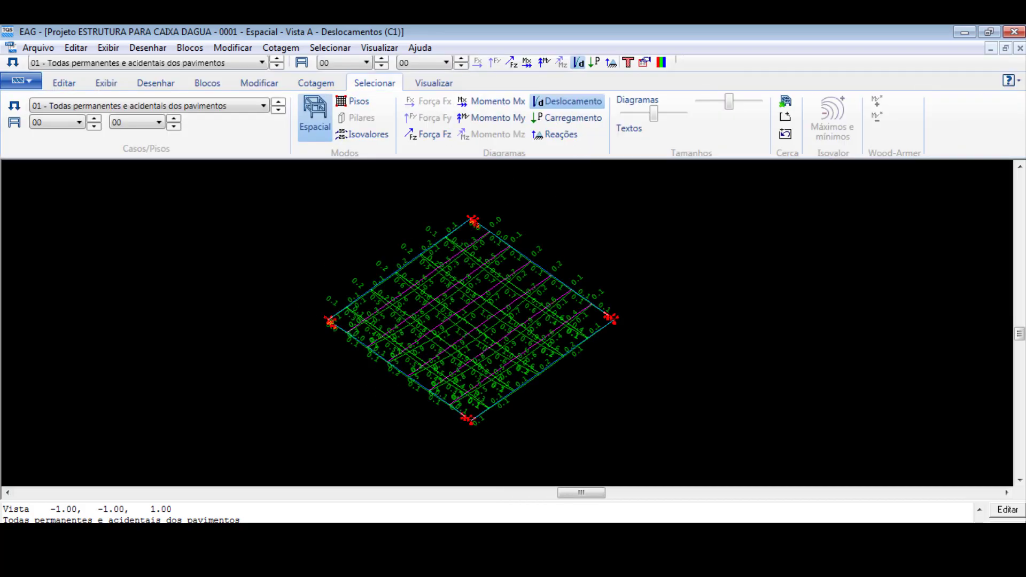
pyautogui.click(256, 107)
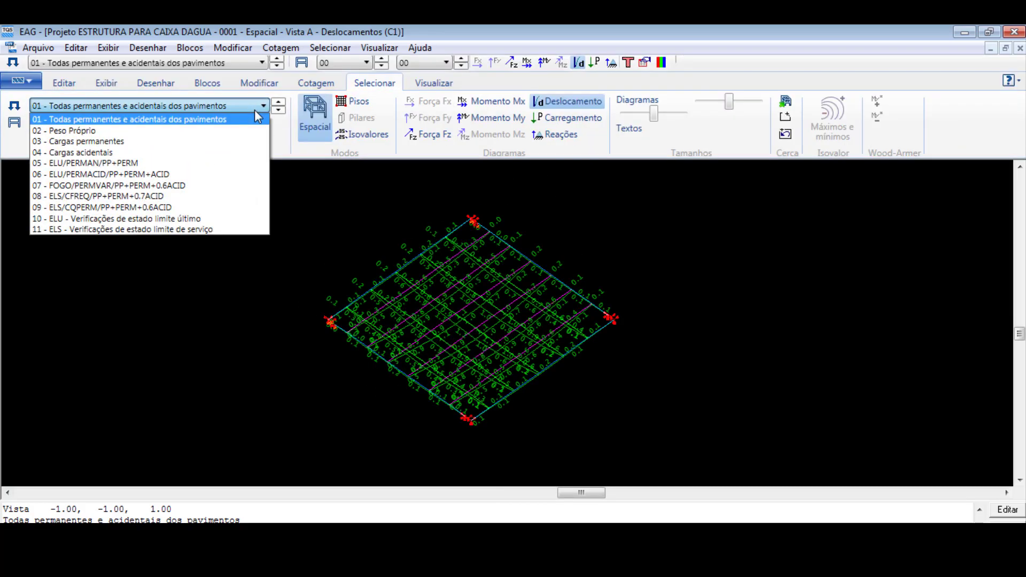
pyautogui.click(208, 229)
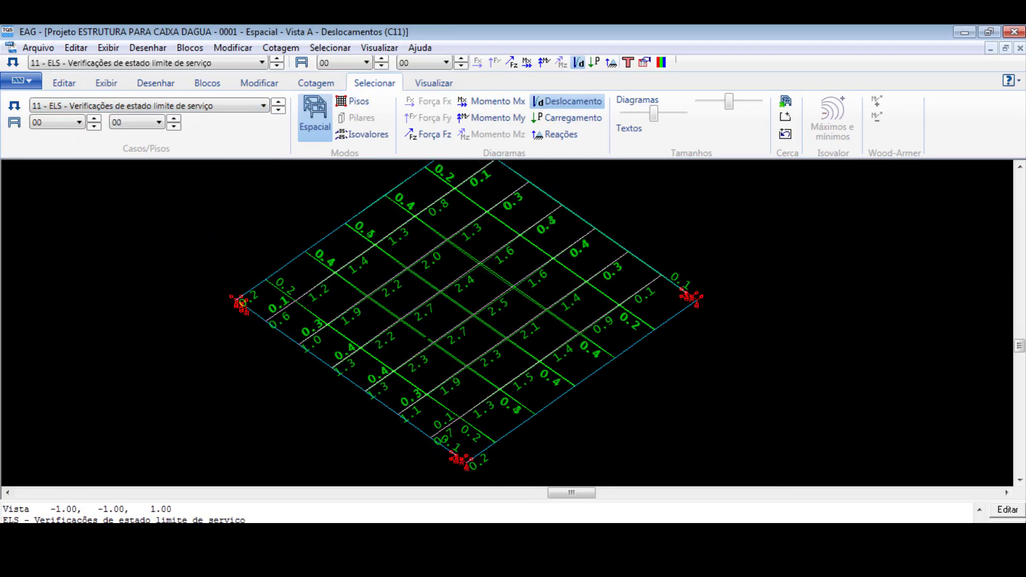
pyautogui.moveTo(427, 339)
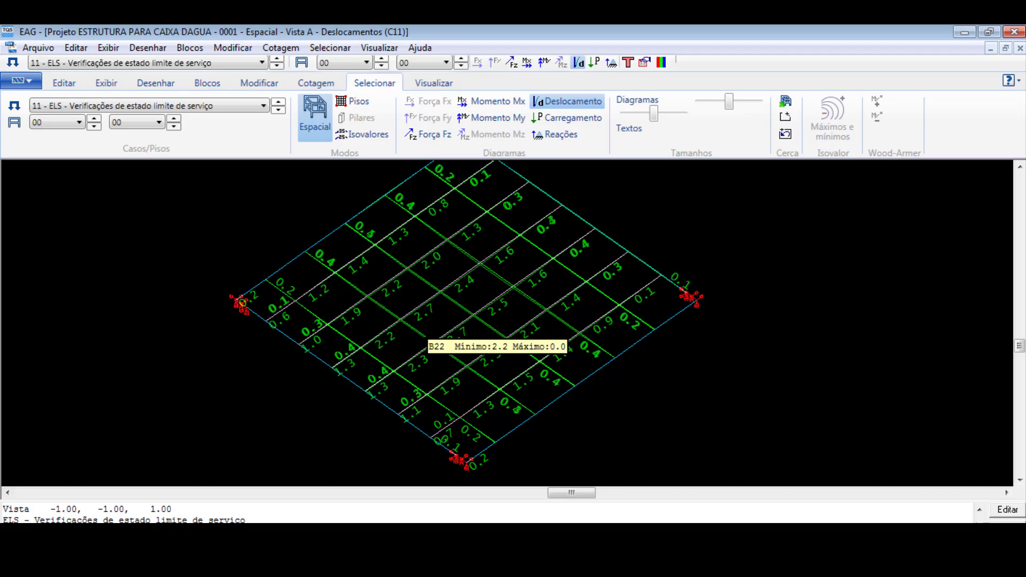
# - Examine the displacement values across COBERTA's grid for case 11, and close the grid viewer
pyautogui.scroll(-1, 441, 349)
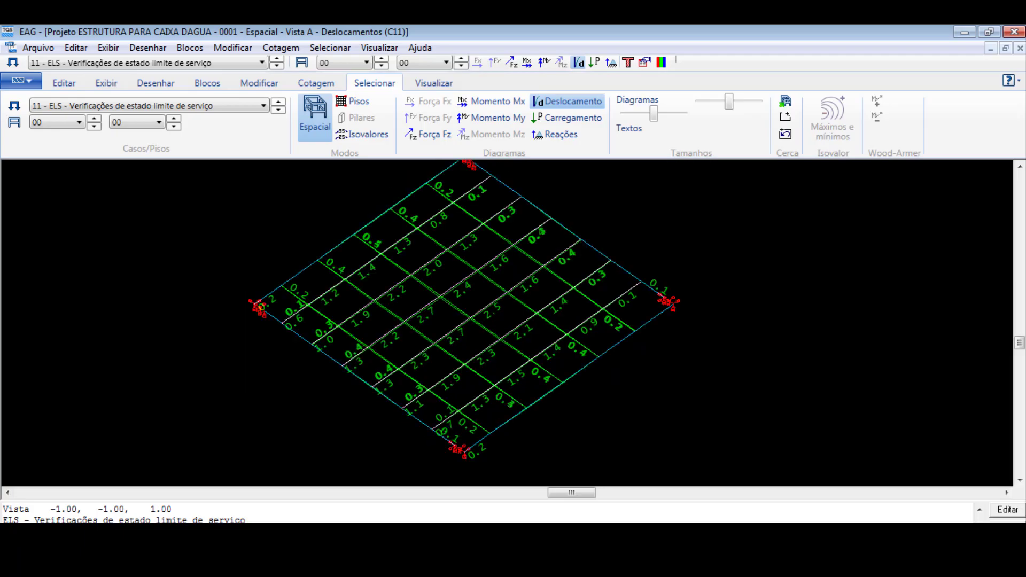
pyautogui.scroll(2, 478, 324)
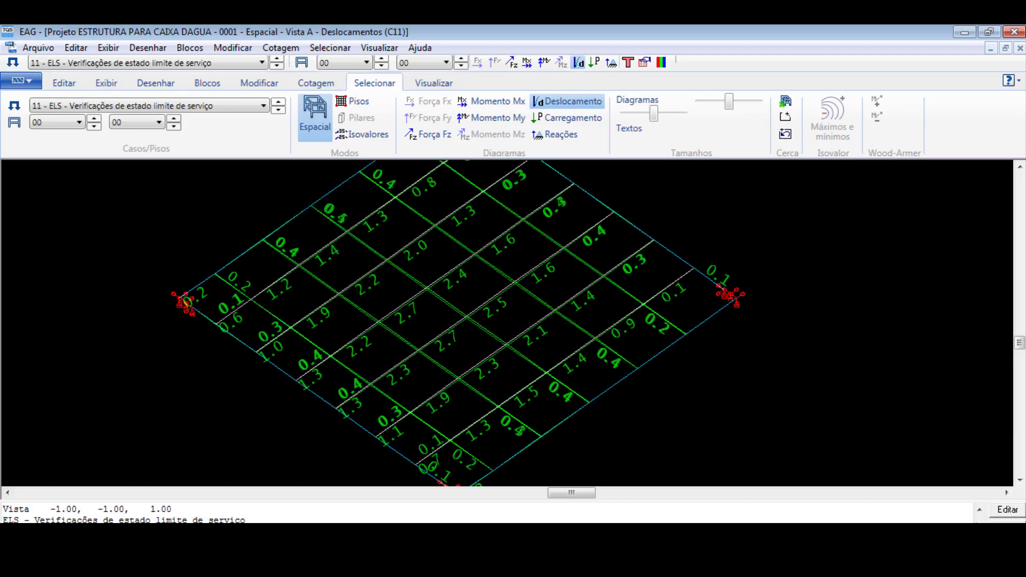
pyautogui.scroll(-2, 544, 372)
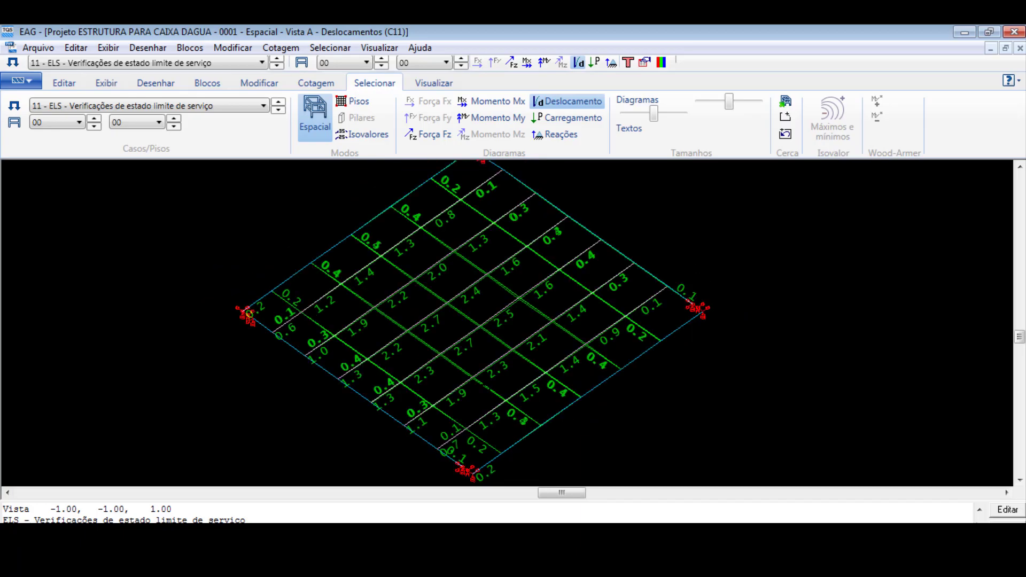
pyautogui.scroll(2, 502, 342)
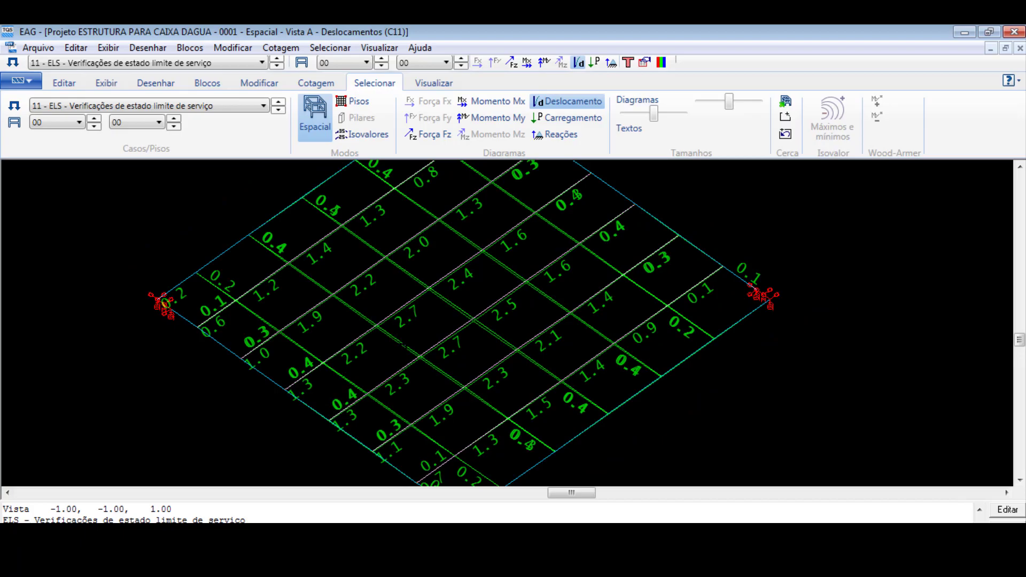
pyautogui.scroll(-2, 407, 342)
pyautogui.scroll(-2, 401, 347)
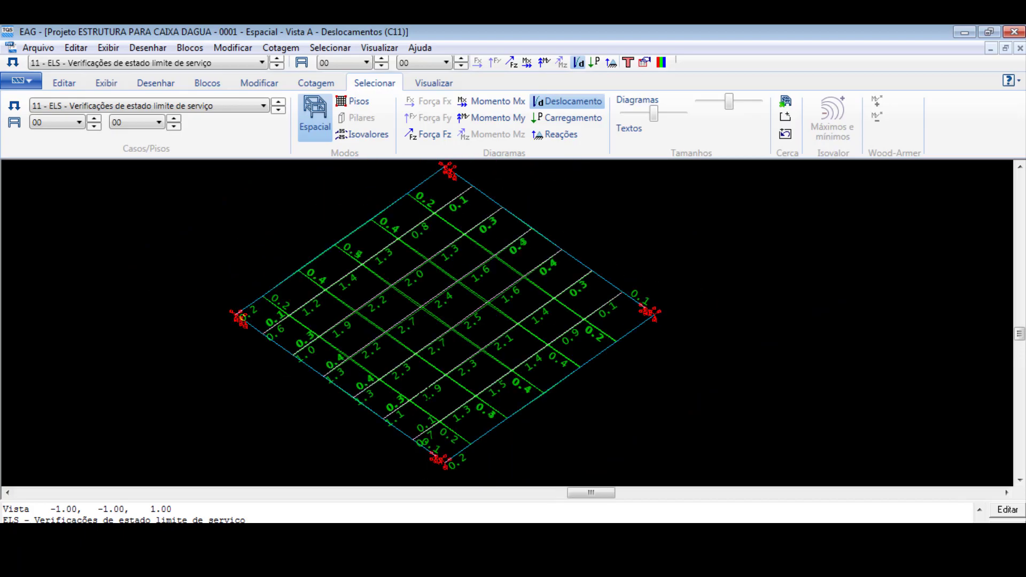
pyautogui.scroll(4, 405, 345)
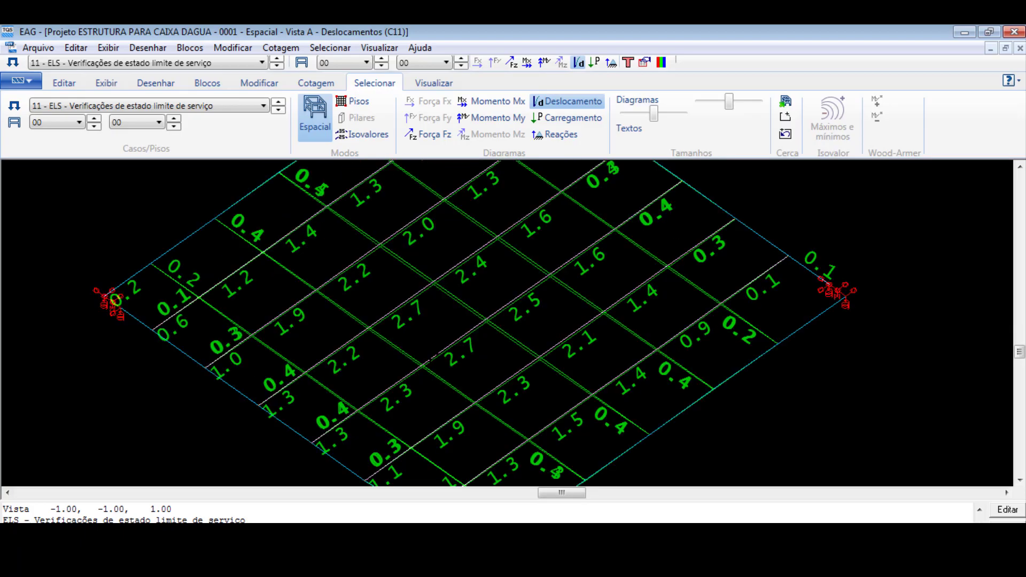
pyautogui.scroll(-2, 433, 372)
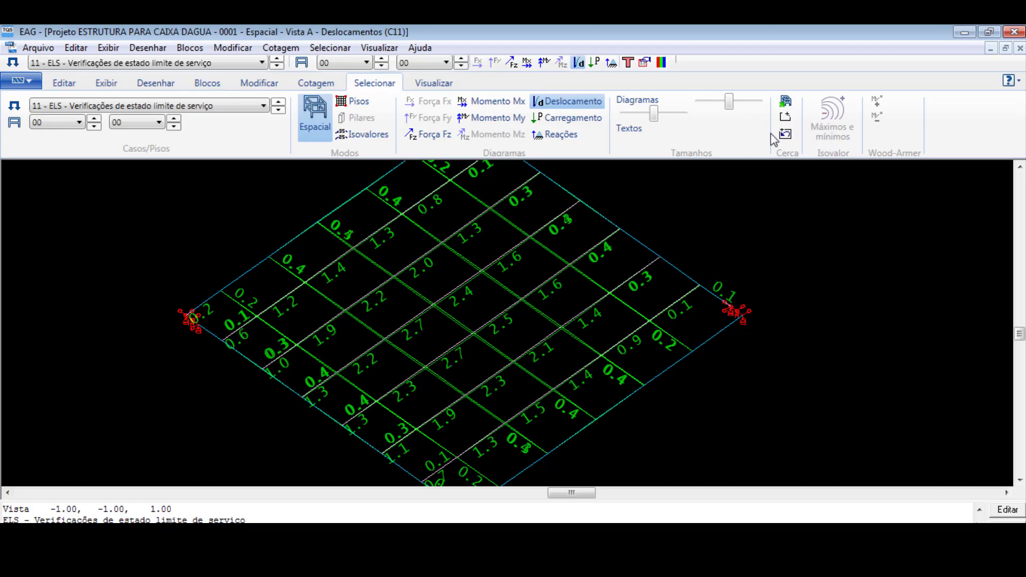
pyautogui.click(1014, 32)
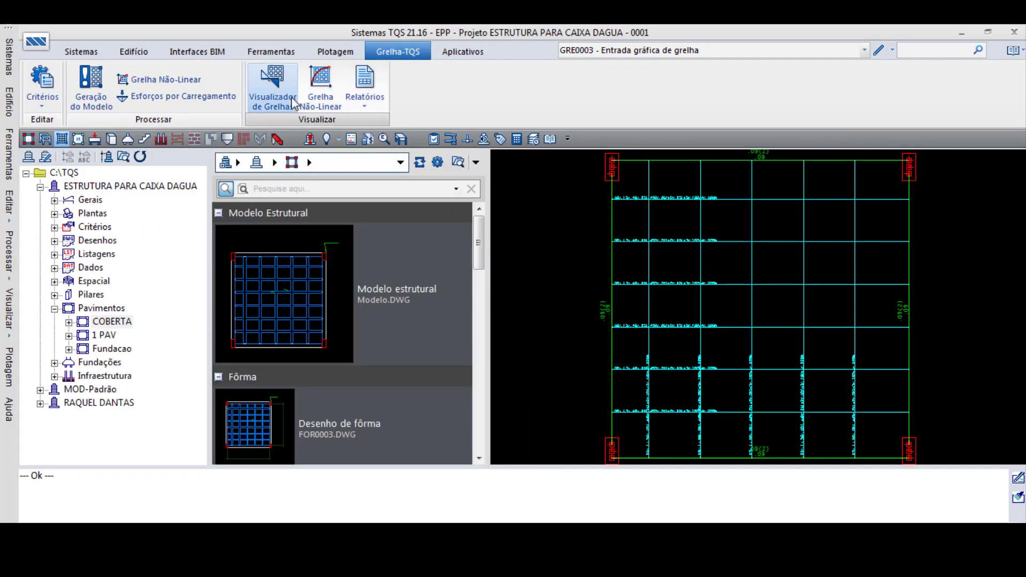
# - Process COBERTA's nonlinear grid using the reinforcement detailed in Lajes and Vigas, and open the nonlinear grid viewer
pyautogui.click(182, 79)
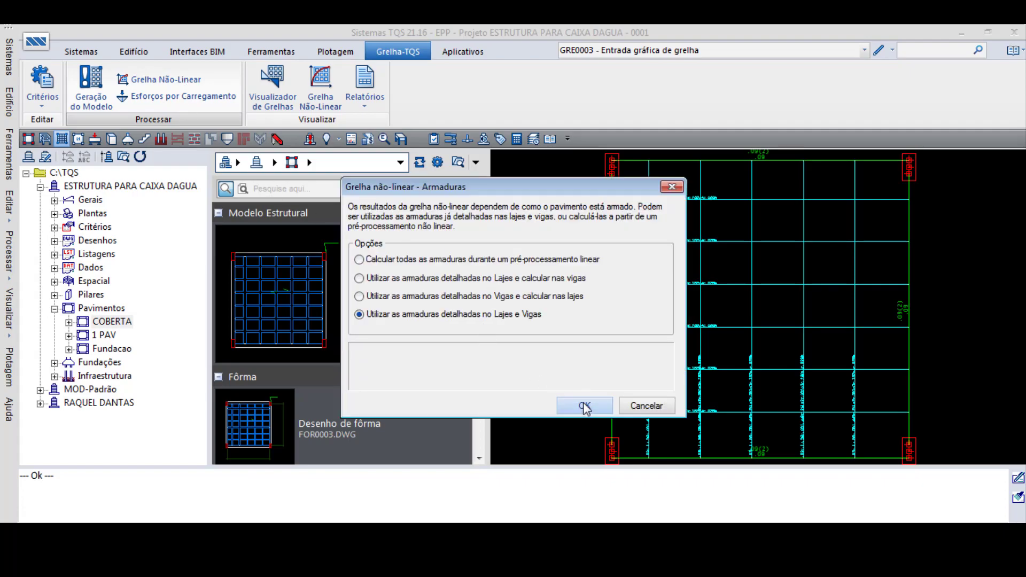
pyautogui.click(585, 406)
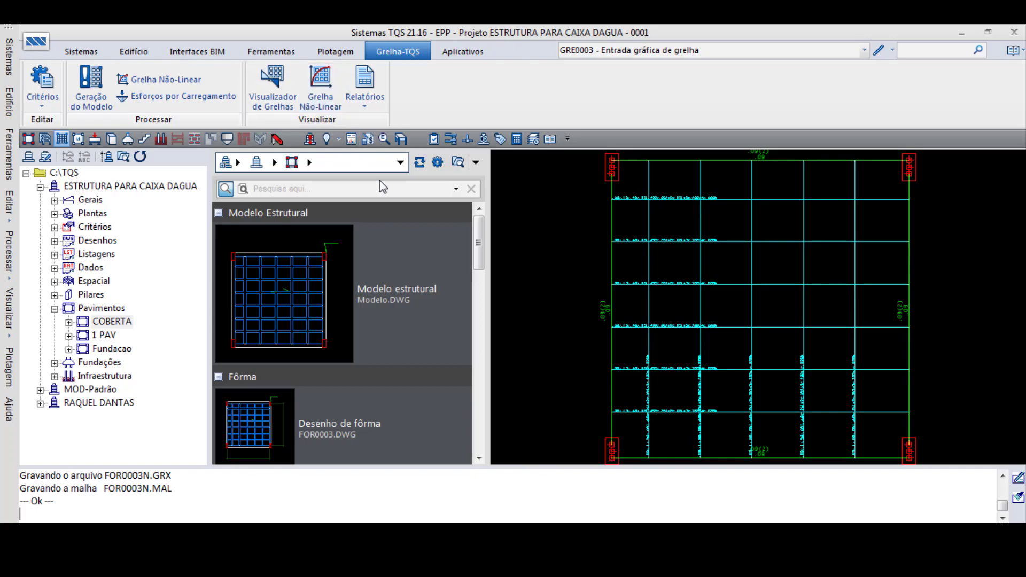
pyautogui.click(316, 87)
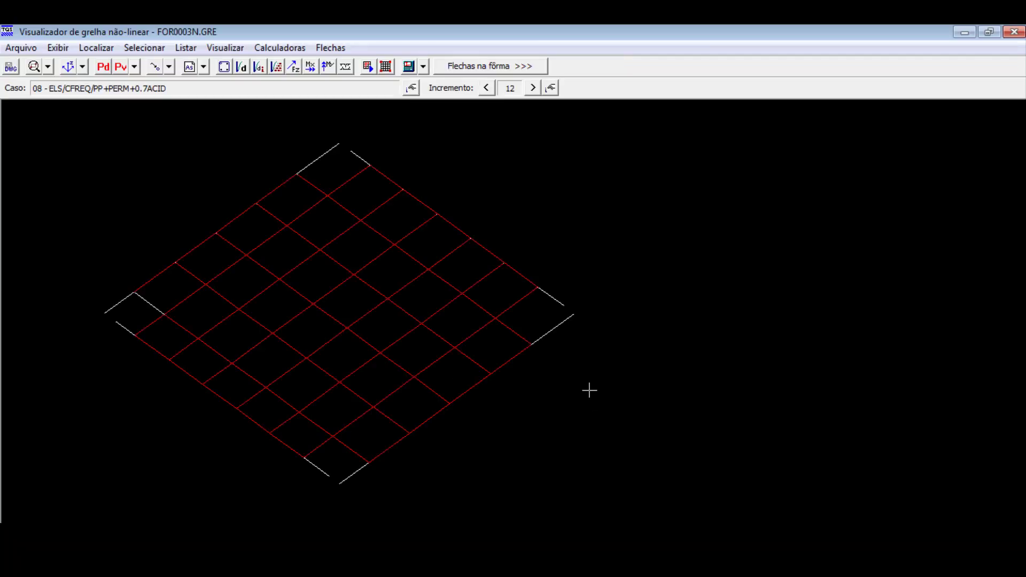
# - Display the deflections on the formwork plan, keeping the current frequent combination and dismissing the span-length notice
pyautogui.click(481, 67)
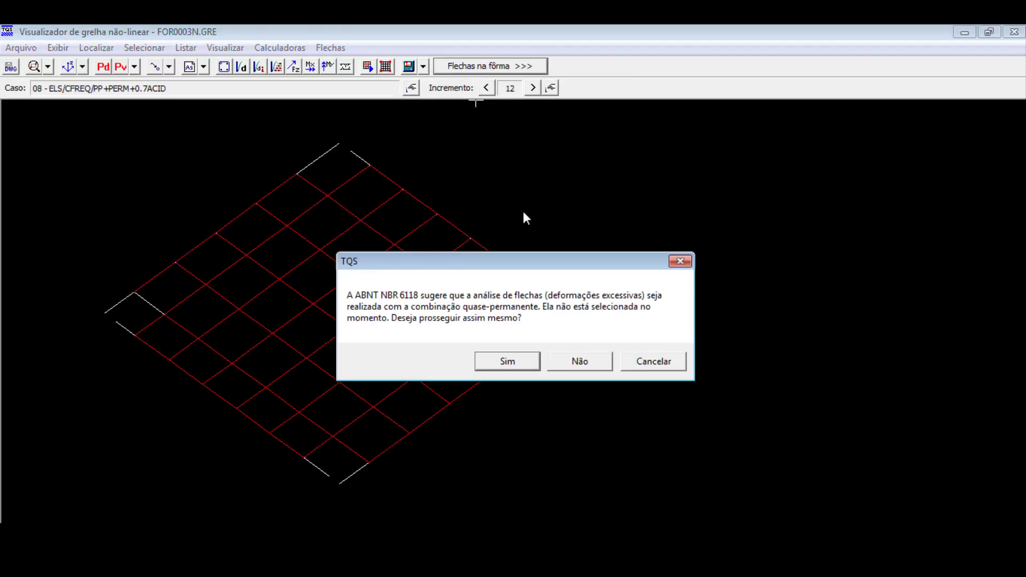
pyautogui.click(526, 358)
pyautogui.click(575, 332)
pyautogui.click(658, 334)
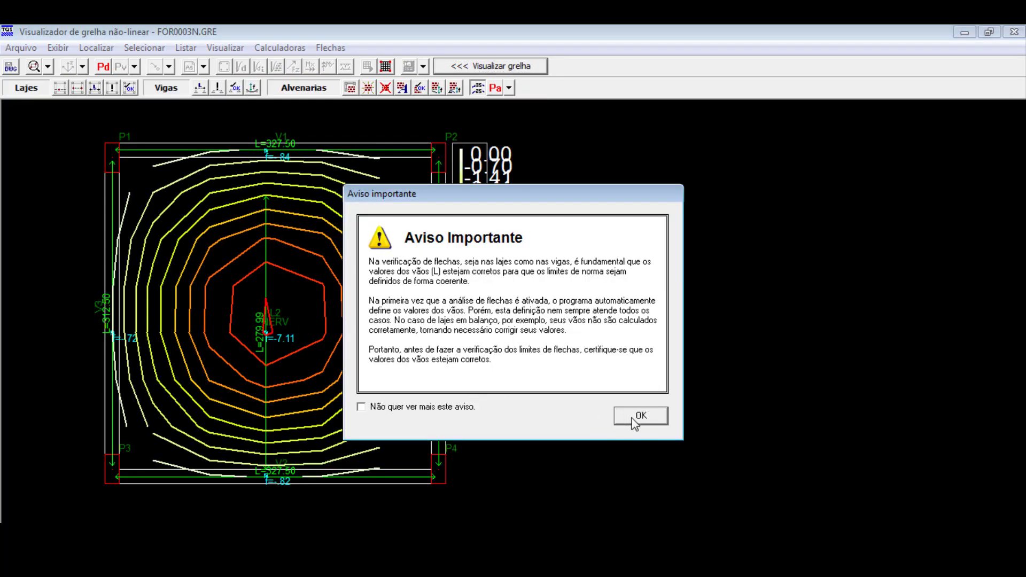
pyautogui.click(632, 416)
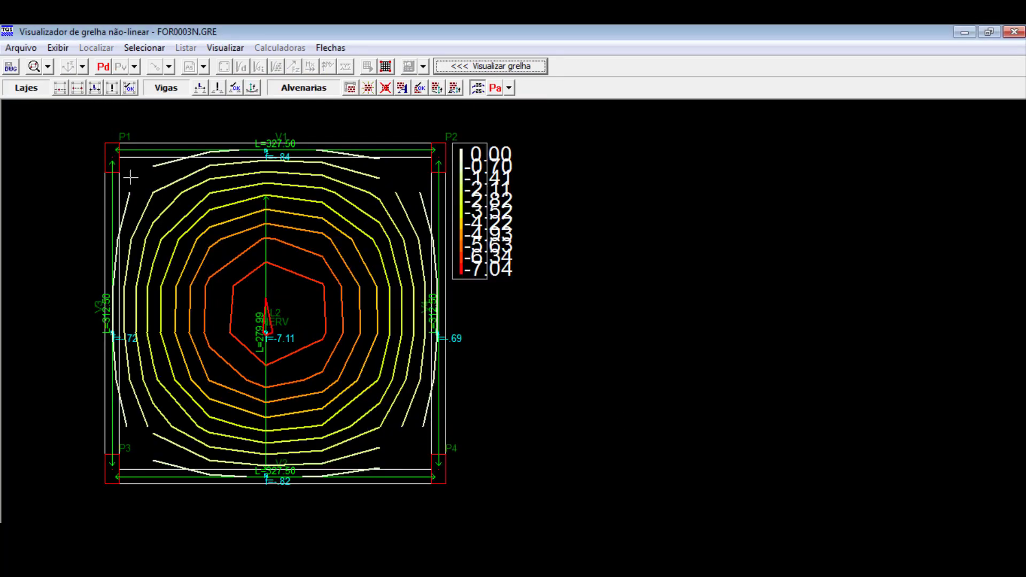
# - Redefine slab L2's deflection span as a horizontal line of about 320 cm between beams V3 and V4
pyautogui.scroll(-2, 562, 384)
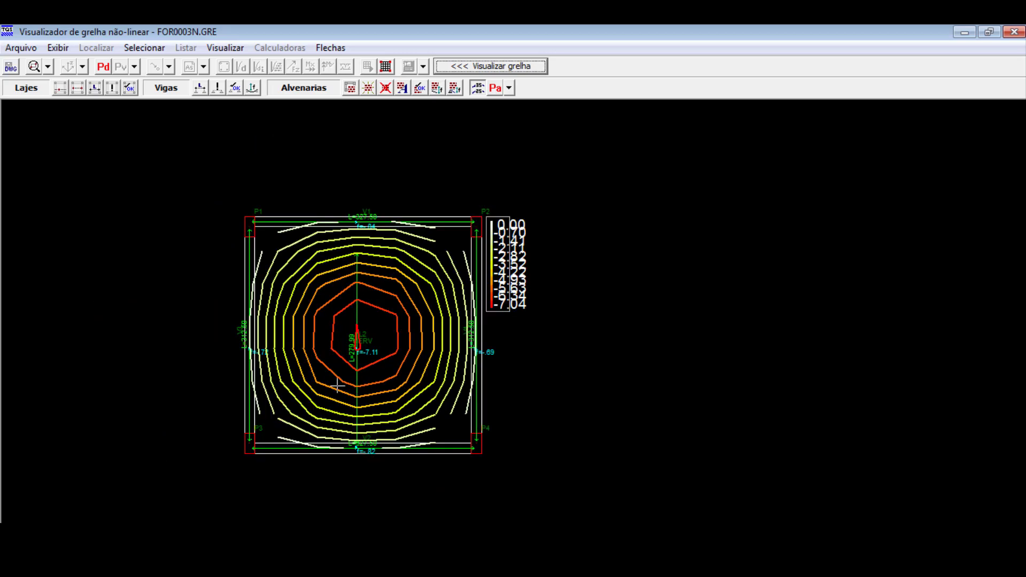
pyautogui.scroll(2, 338, 384)
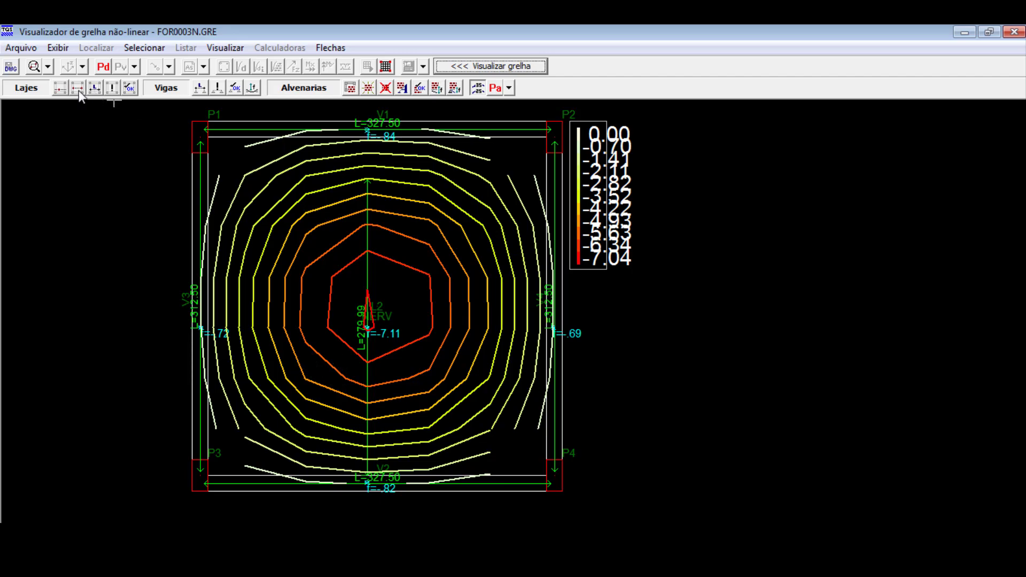
pyautogui.scroll(2, 396, 352)
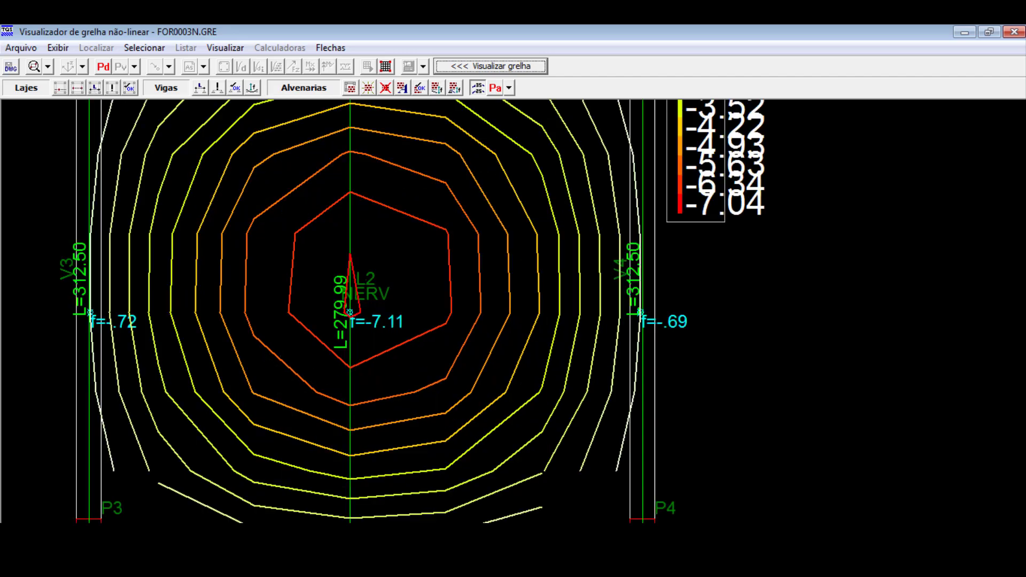
pyautogui.scroll(-1, 400, 347)
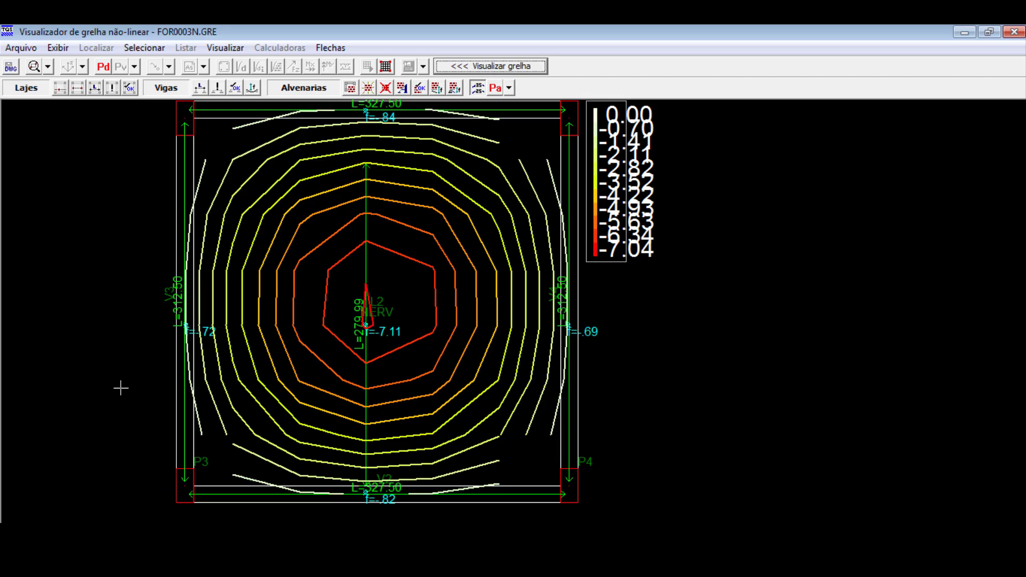
pyautogui.click(193, 371)
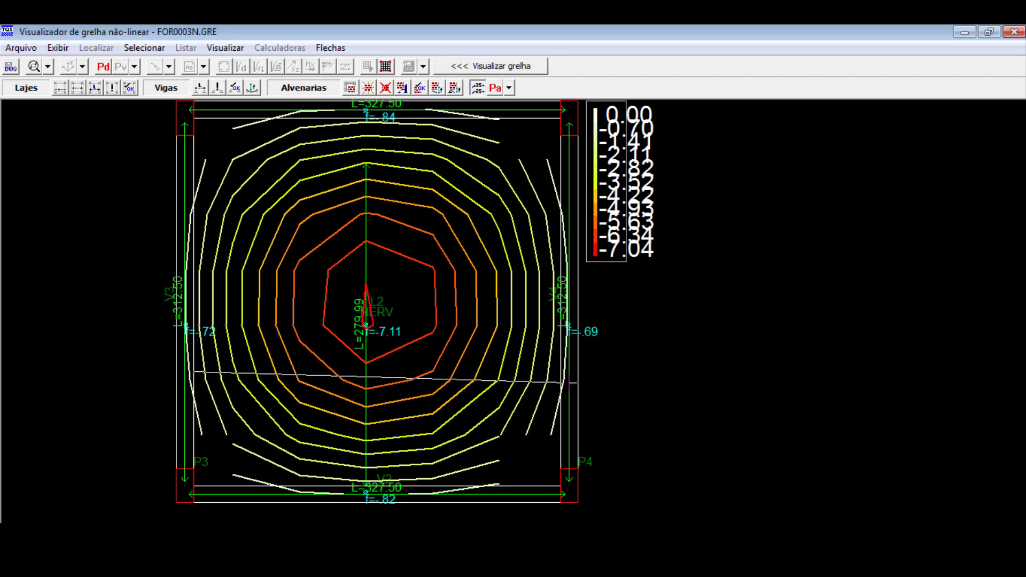
pyautogui.click(561, 372)
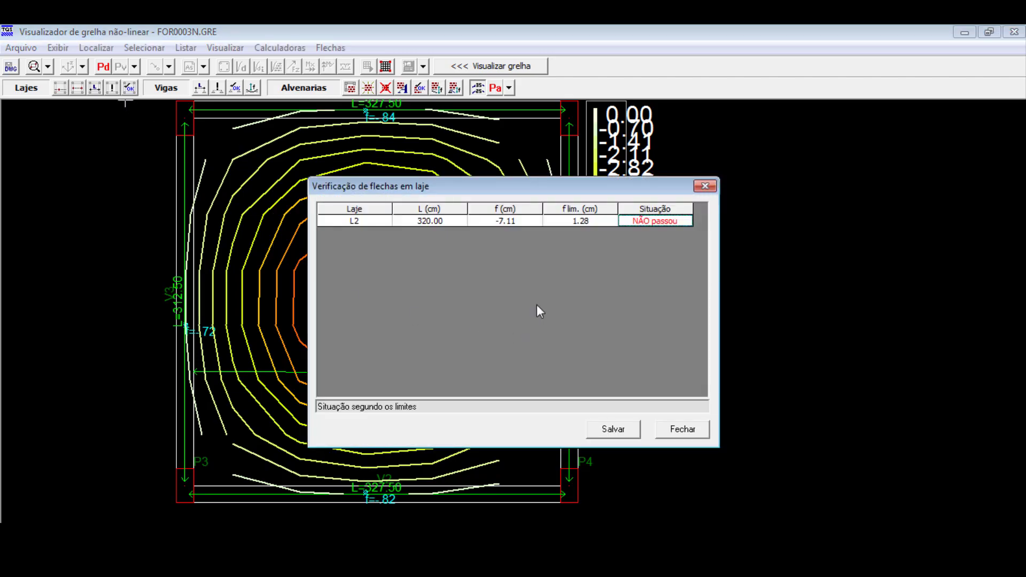
# - Review slab L2's deflection check against its limit and the deflection contours, and close the nonlinear grid viewer
pyautogui.click(569, 220)
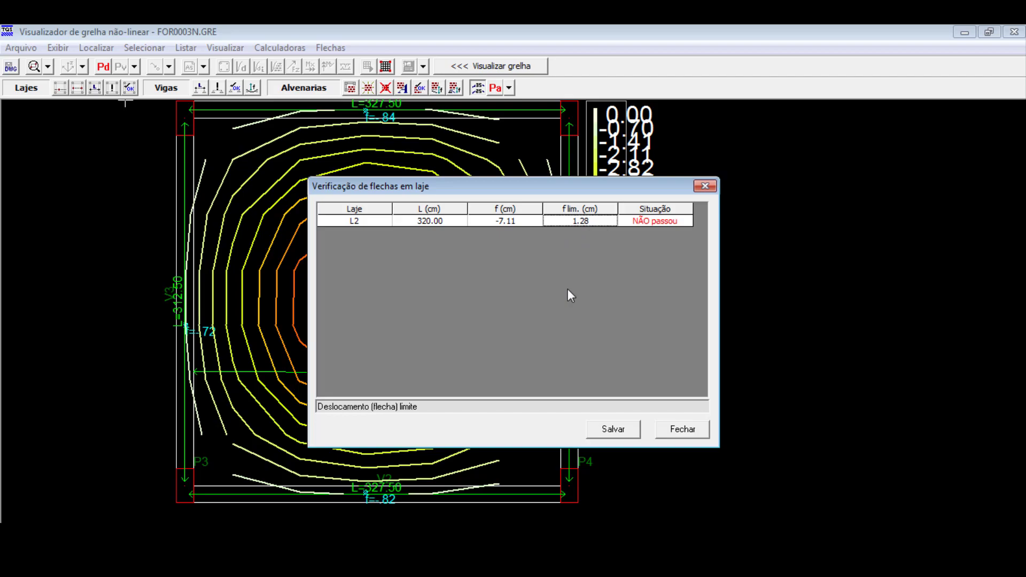
pyautogui.moveTo(588, 188); pyautogui.dragTo(735, 163)
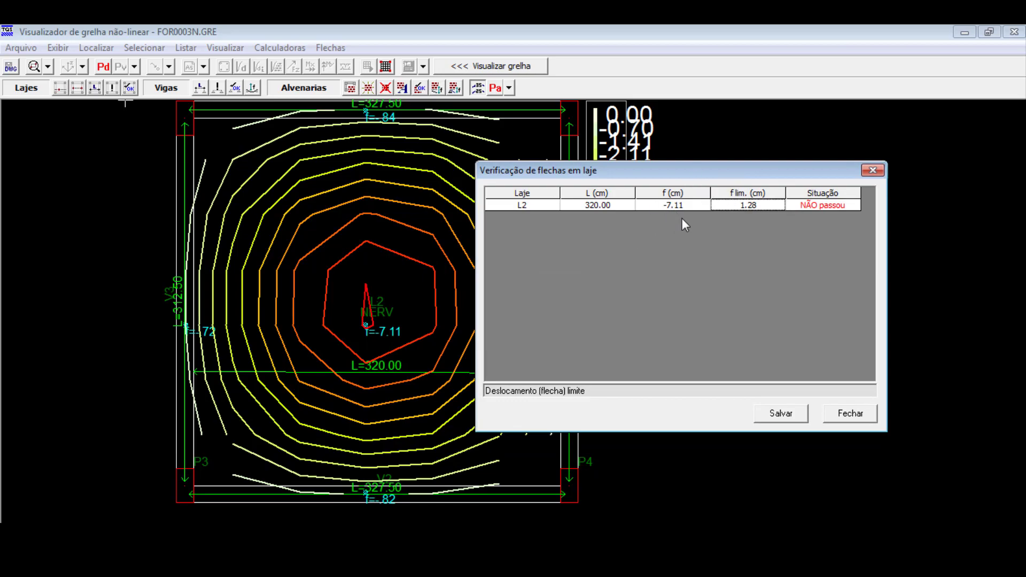
pyautogui.click(851, 415)
pyautogui.scroll(-2, 498, 387)
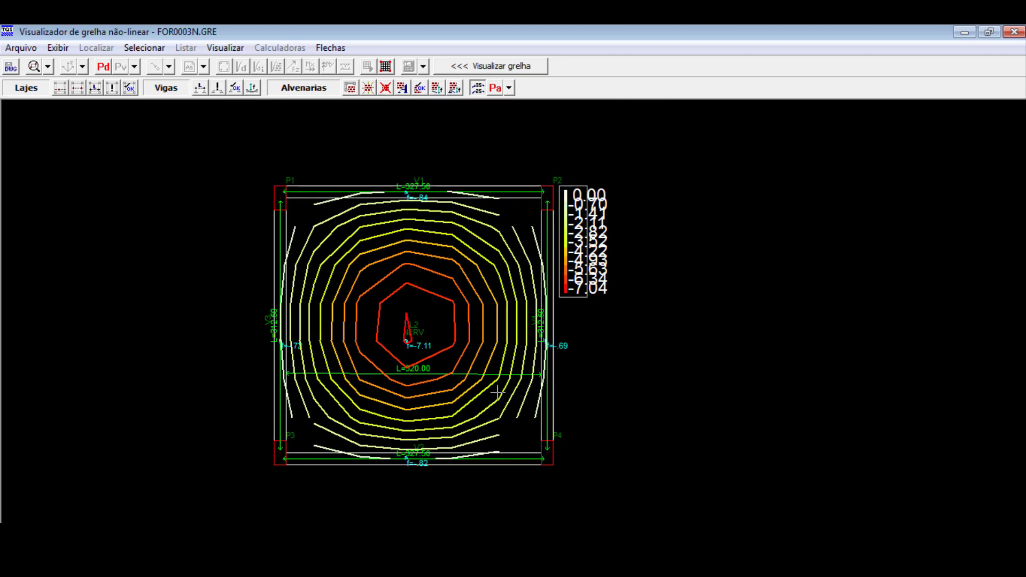
pyautogui.scroll(2, 452, 379)
pyautogui.scroll(-2, 428, 414)
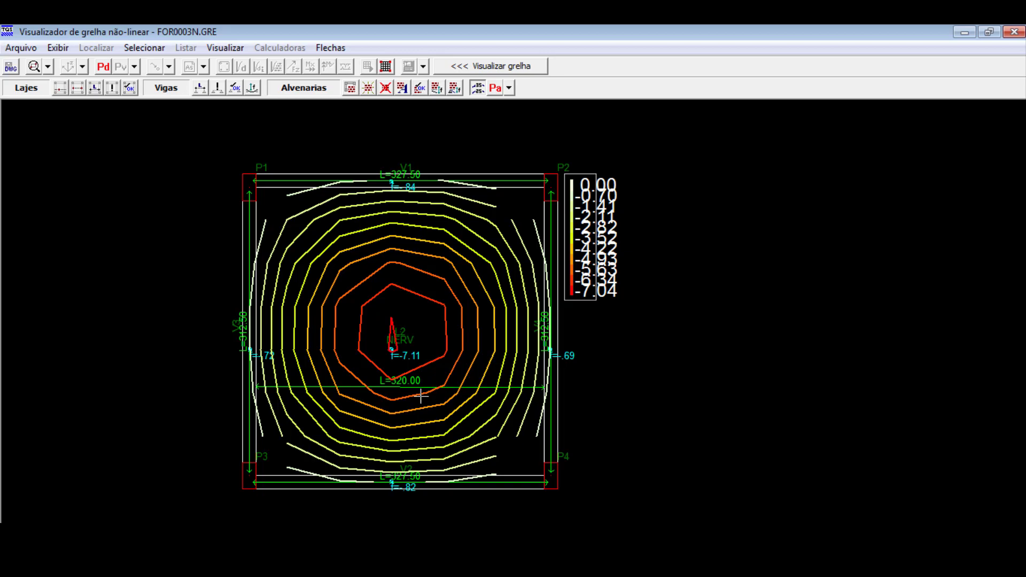
pyautogui.scroll(2, 421, 397)
pyautogui.scroll(-1, 420, 399)
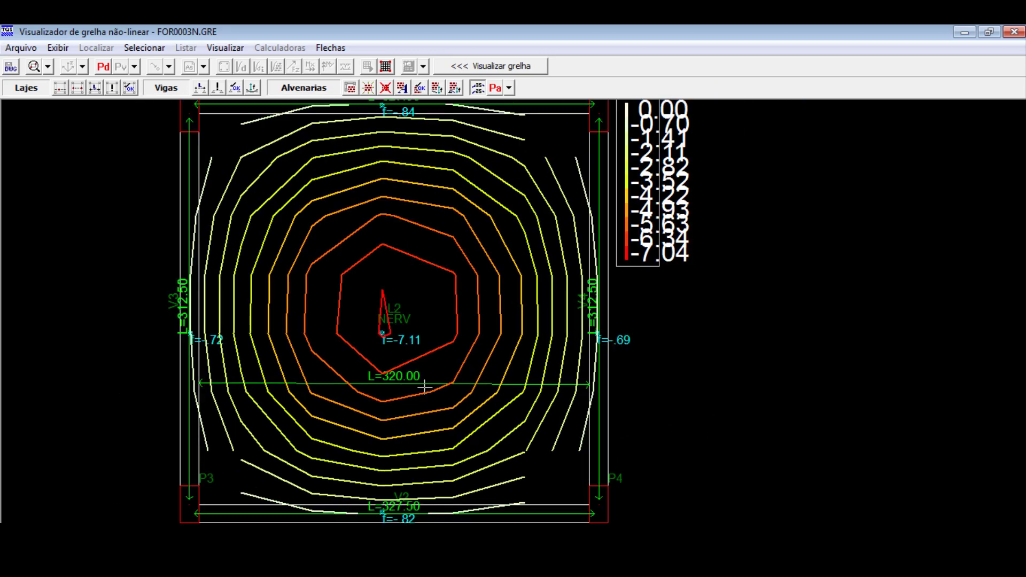
pyautogui.click(1014, 32)
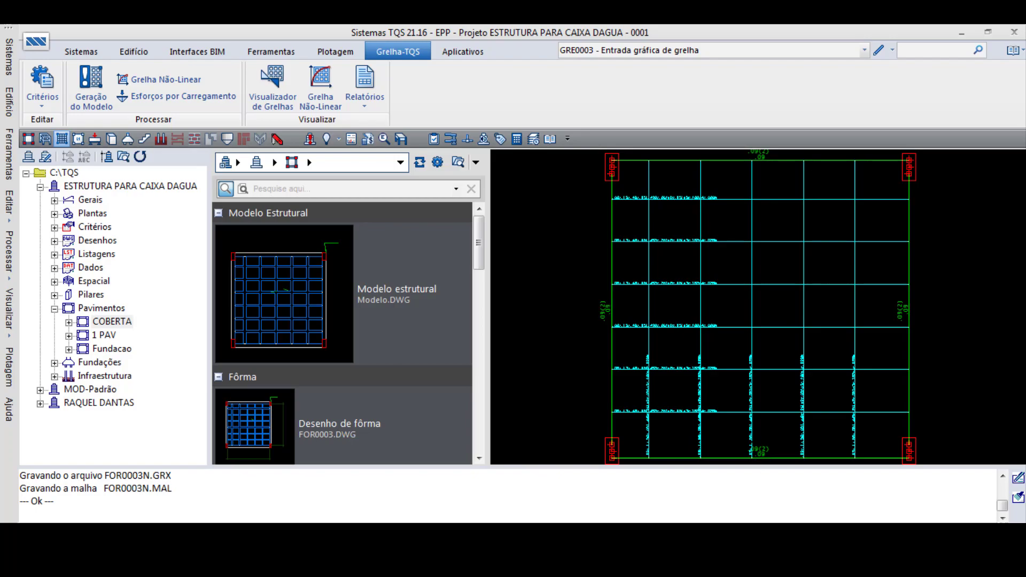
# - Switch to TQS Formas and open the COBERTA floor in the structural modeler
pyautogui.click(81, 52)
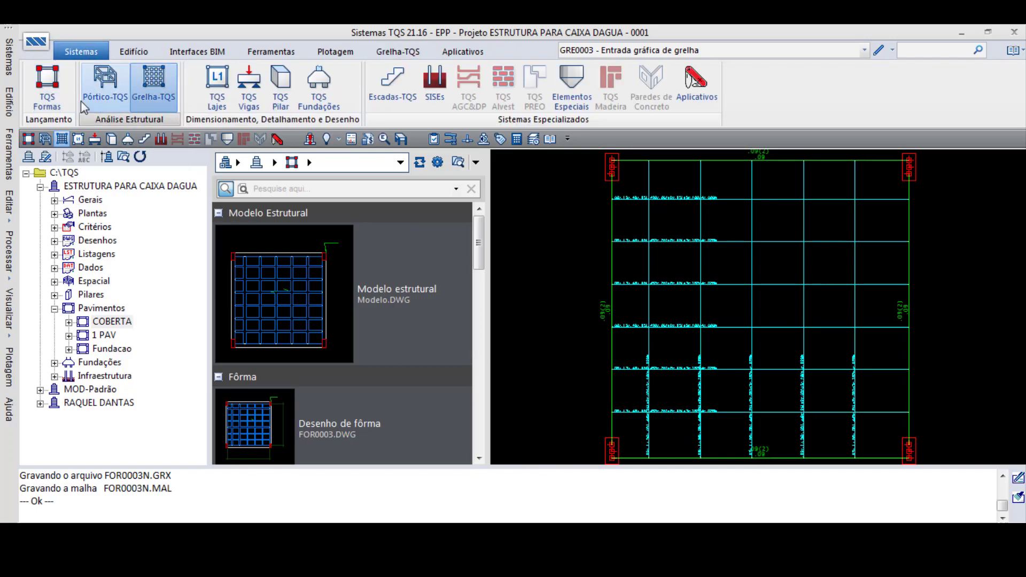
pyautogui.click(48, 99)
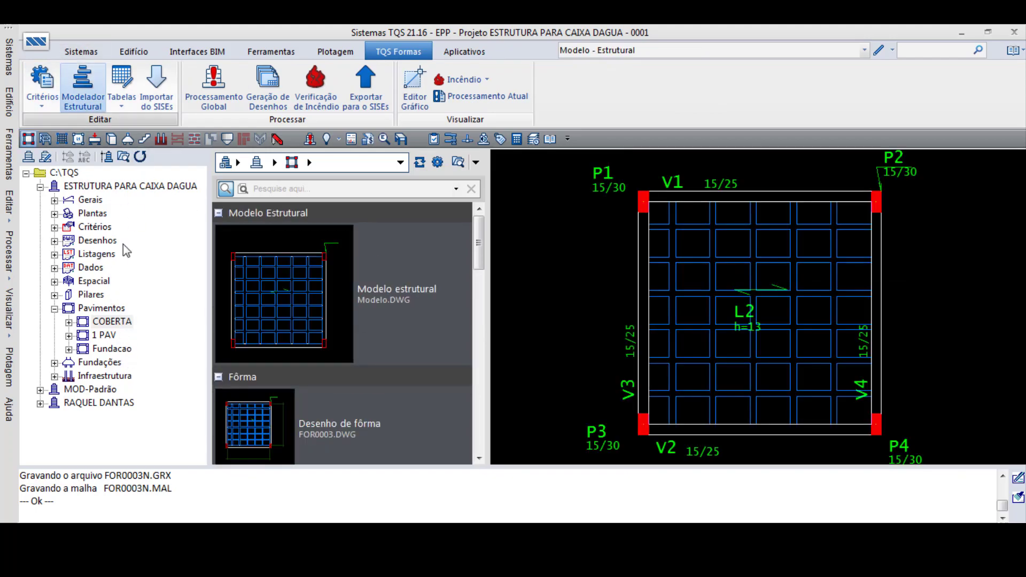
pyautogui.click(114, 322)
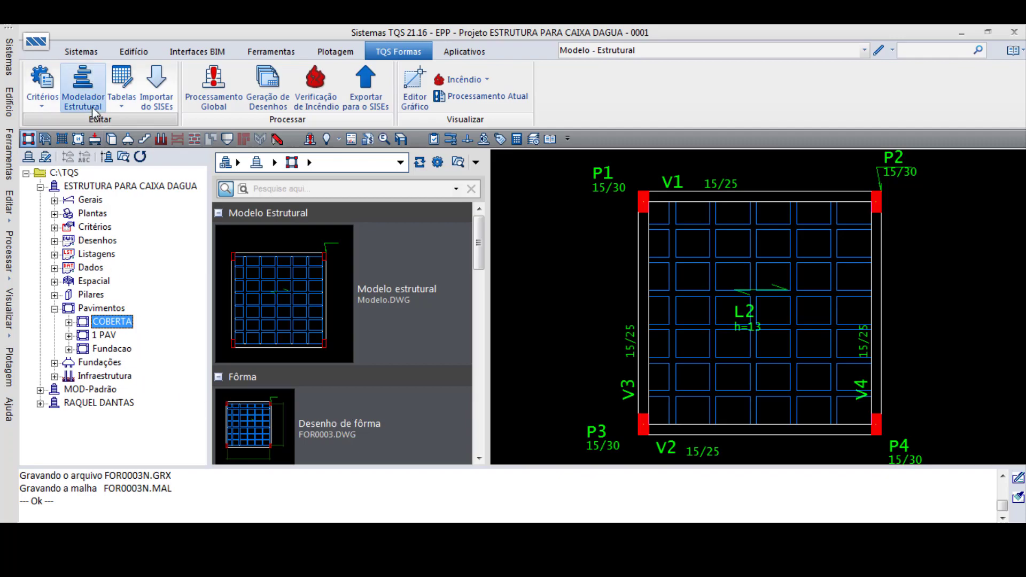
pyautogui.click(80, 88)
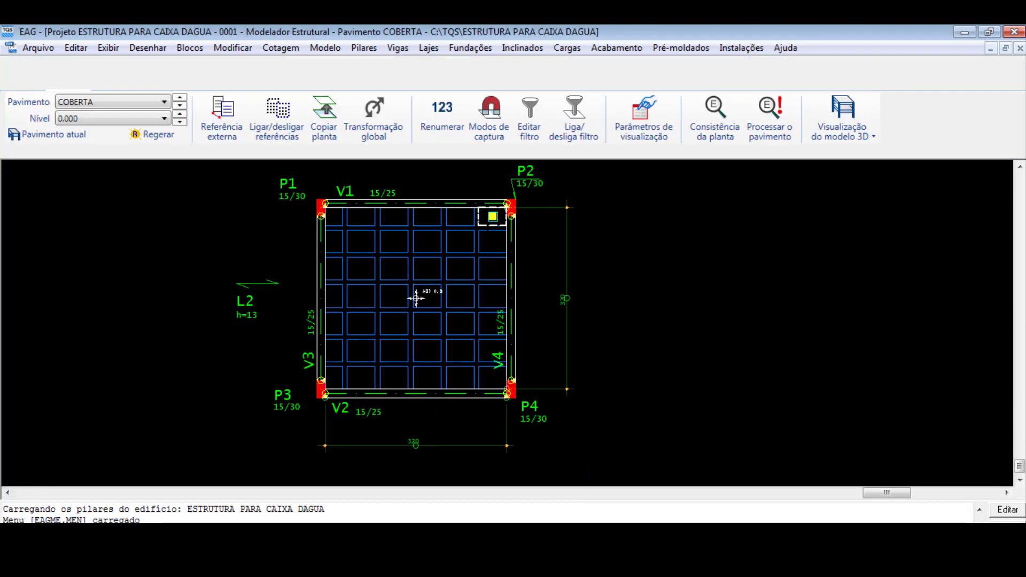
# - Delete all filler blocks between the ribs and slab L2 itself from the COBERTA plan
pyautogui.click(492, 218)
pyautogui.press('Delete')
pyautogui.press('Delete')
pyautogui.moveTo(489, 221); pyautogui.dragTo(336, 378)
pyautogui.press('Delete')
pyautogui.press('Delete')
pyautogui.moveTo(482, 240); pyautogui.dragTo(453, 374)
pyautogui.press('Delete')
pyautogui.moveTo(455, 307); pyautogui.dragTo(412, 370)
pyautogui.press('Delete')
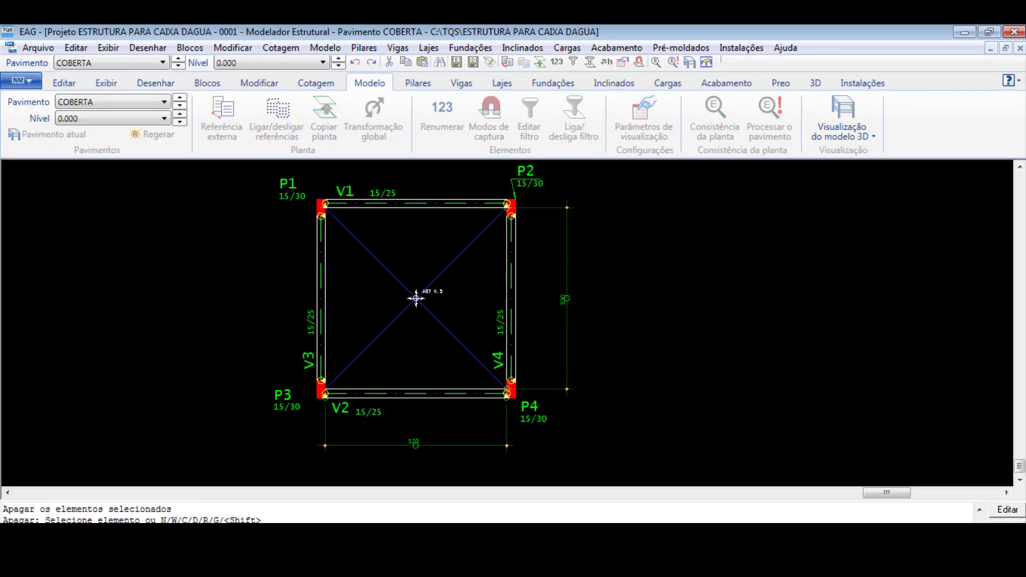
# - Undo the deletion of slab L2 and move its title inside the bay between beams V3 and V4
pyautogui.hotkey('ctrl', 'z')
pyautogui.click(239, 302)
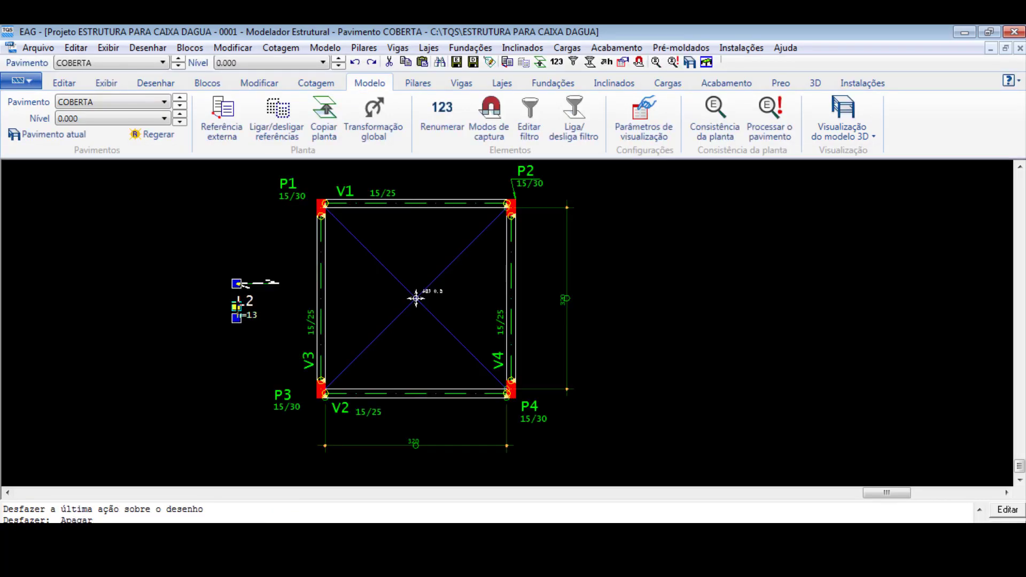
pyautogui.moveTo(237, 305); pyautogui.dragTo(398, 269)
pyautogui.scroll(2, 402, 267)
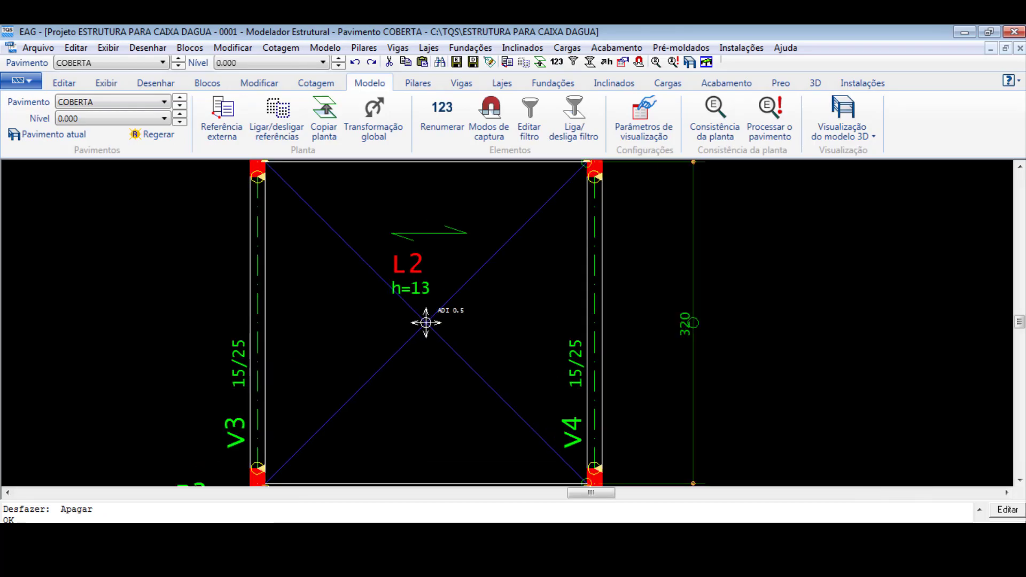
pyautogui.scroll(-1, 402, 266)
# - Undo the last edits to slab L2 and delete the slab again
pyautogui.hotkey('ctrl', 'z')
pyautogui.hotkey('ctrl', 'z')
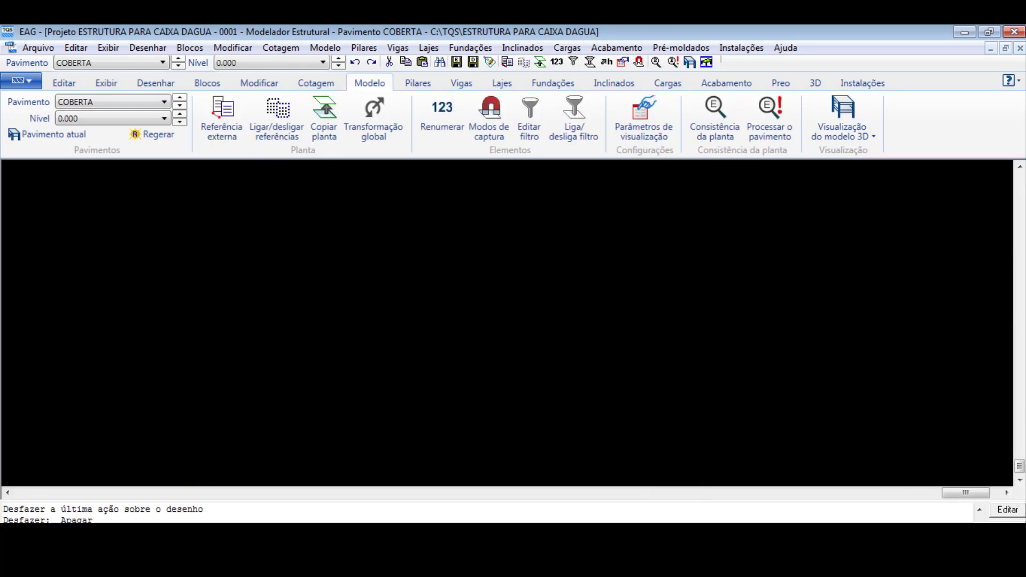
pyautogui.hotkey('ctrl', 'y')
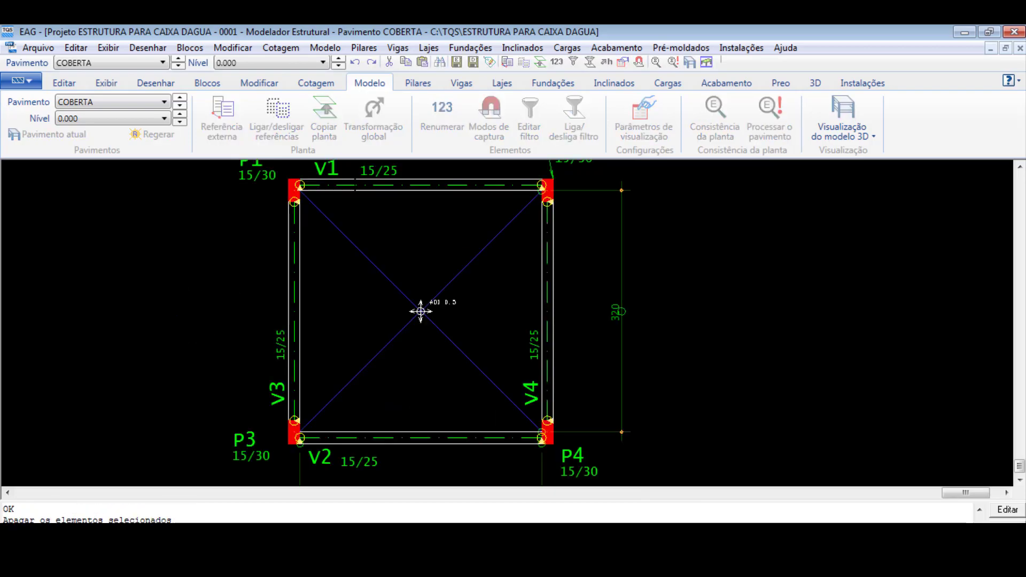
# - Set the current slab data for slab number 1 to a thickness of 10 cm
pyautogui.click(502, 83)
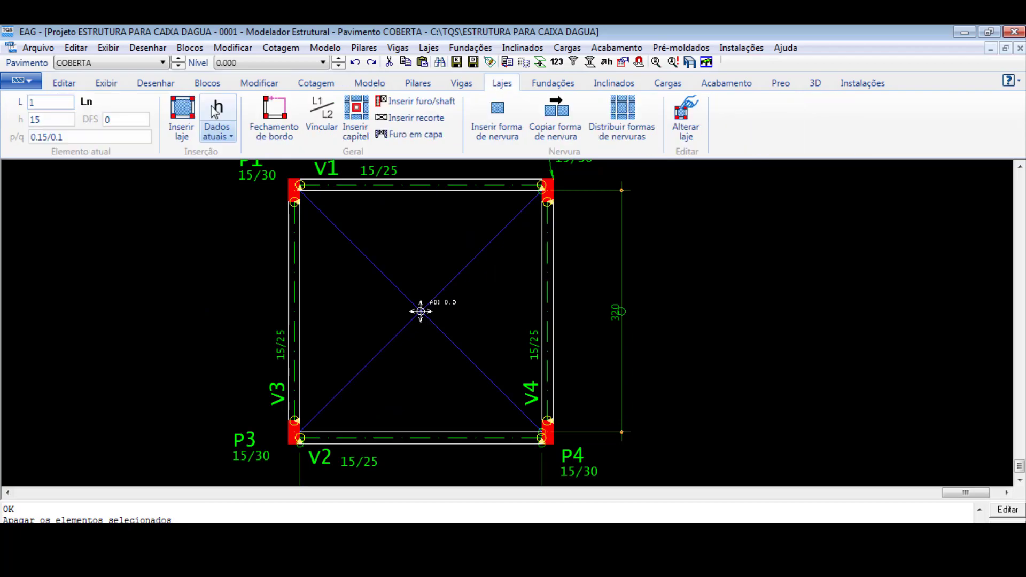
pyautogui.click(217, 113)
pyautogui.click(317, 165)
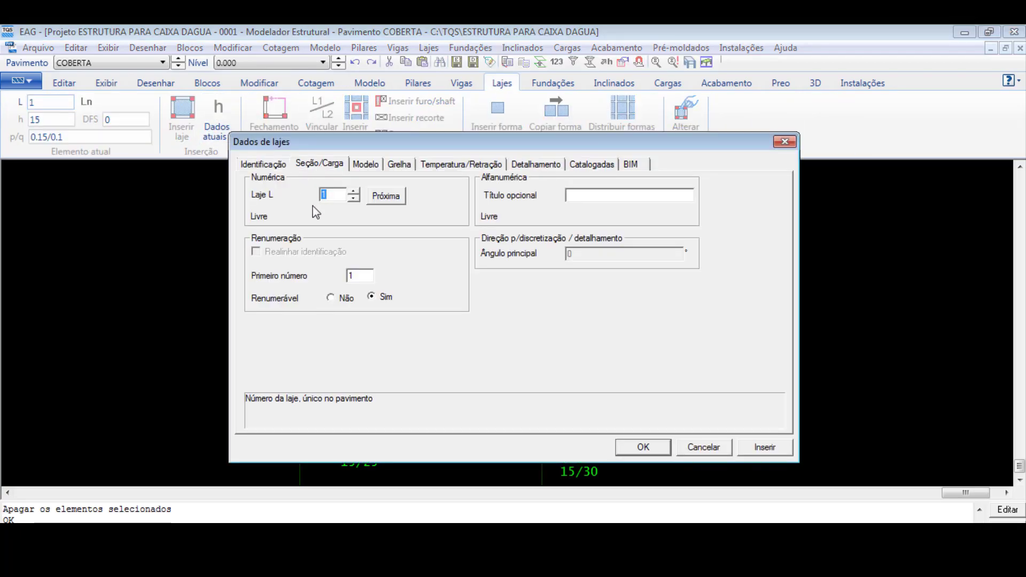
pyautogui.write('10')
pyautogui.press('Return')
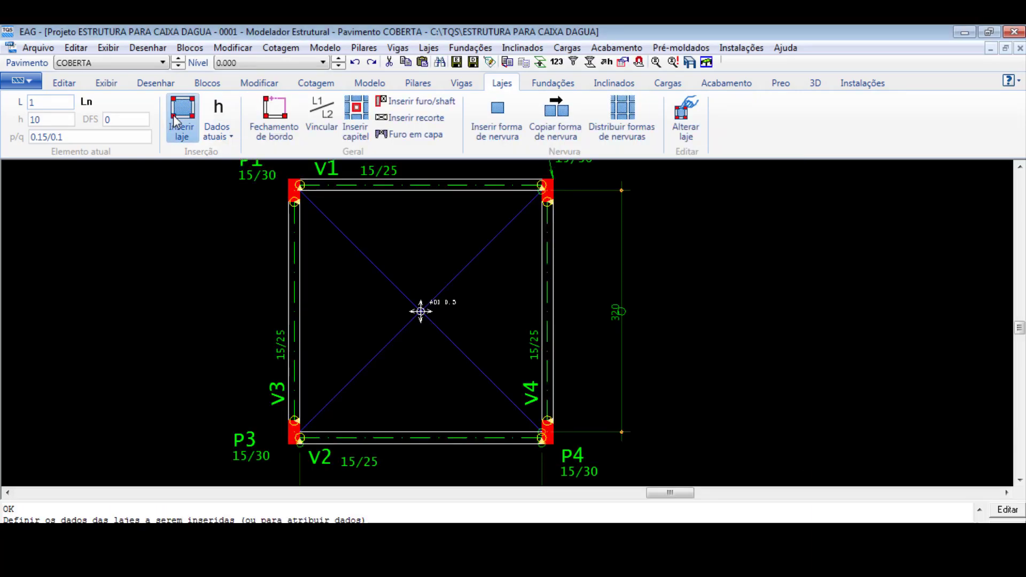
# - Insert the slab in the bay enclosed by beams V1 to V4, with its principal direction at zero degrees
pyautogui.click(175, 118)
pyautogui.click(421, 311)
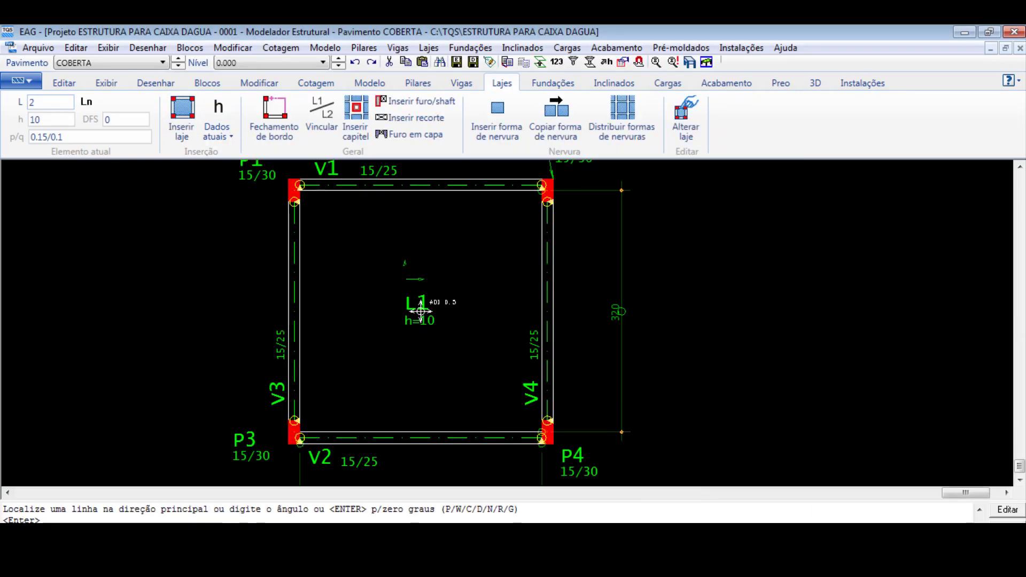
pyautogui.scroll(1, 420, 312)
pyautogui.click(425, 320)
pyautogui.press('Escape')
pyautogui.scroll(-3, 425, 320)
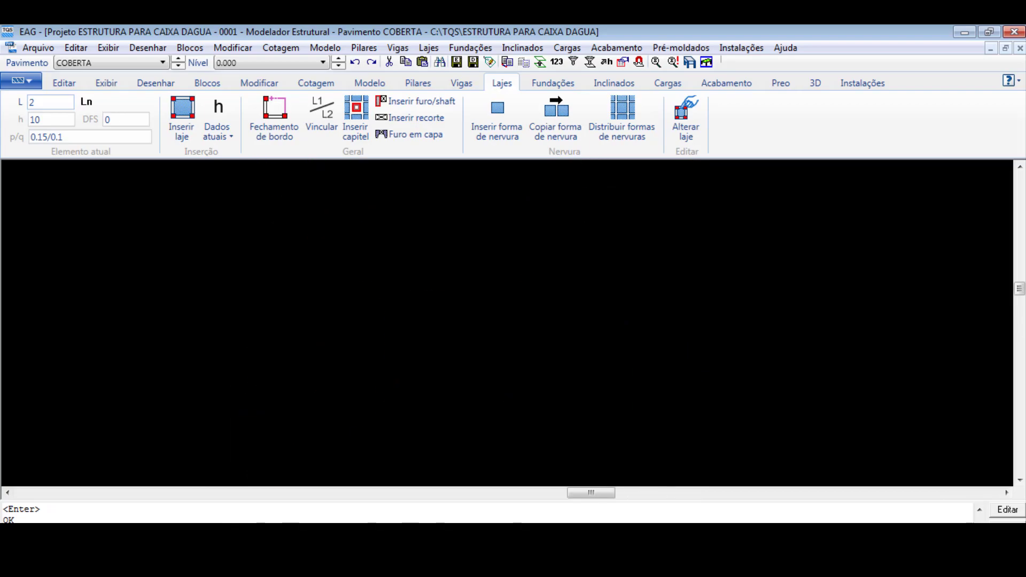
# - Save and close the COBERTA model, and run the Processamento Global with extraction, detailing and drawings for the whole building
pyautogui.click(1009, 31)
pyautogui.click(512, 356)
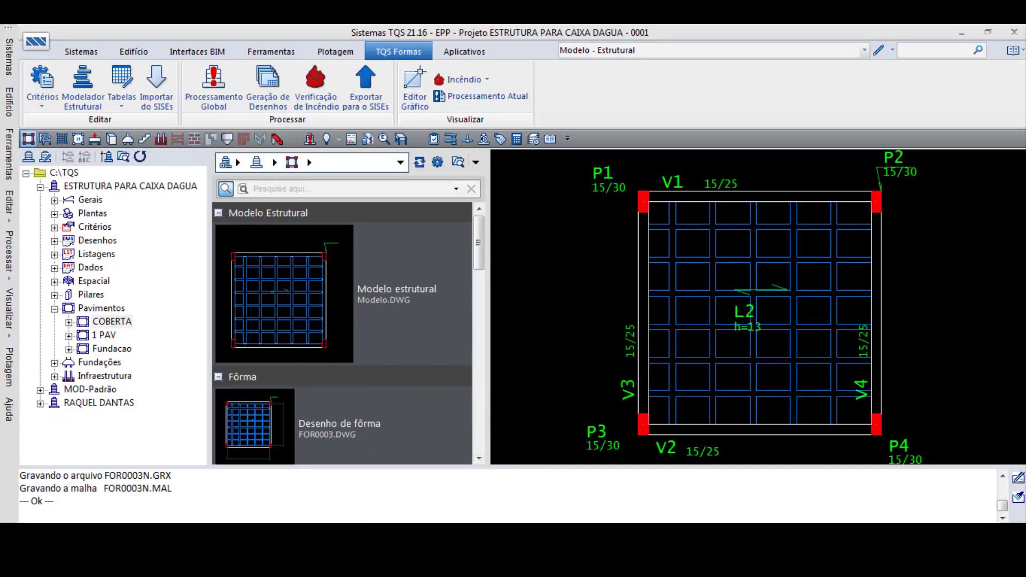
pyautogui.click(225, 96)
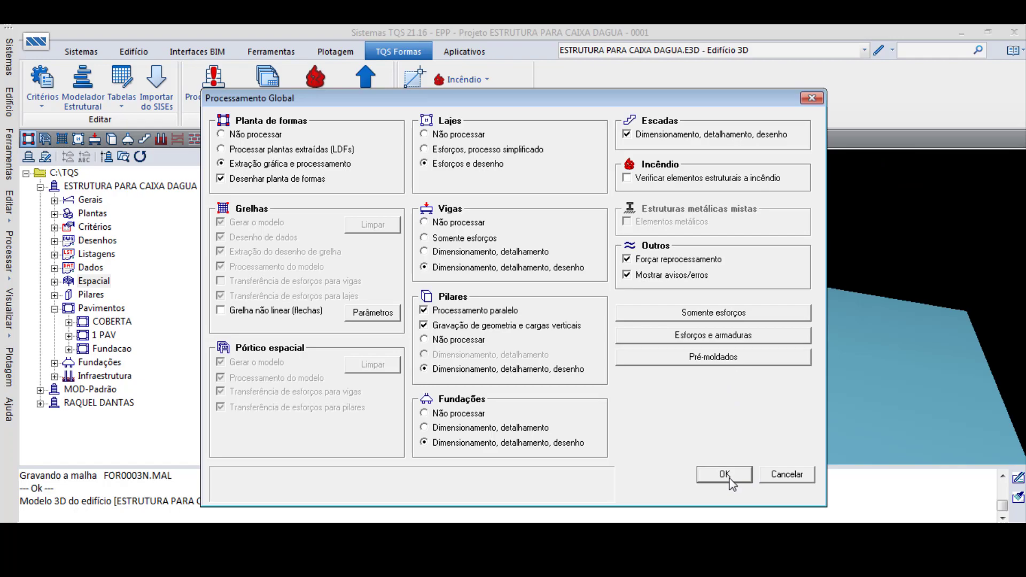
pyautogui.click(726, 474)
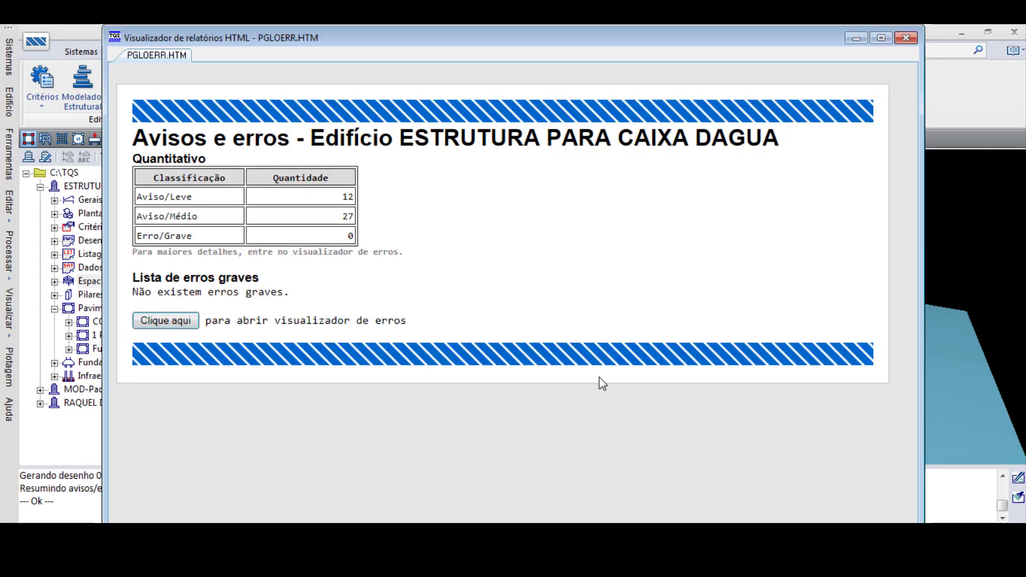
pyautogui.click(906, 37)
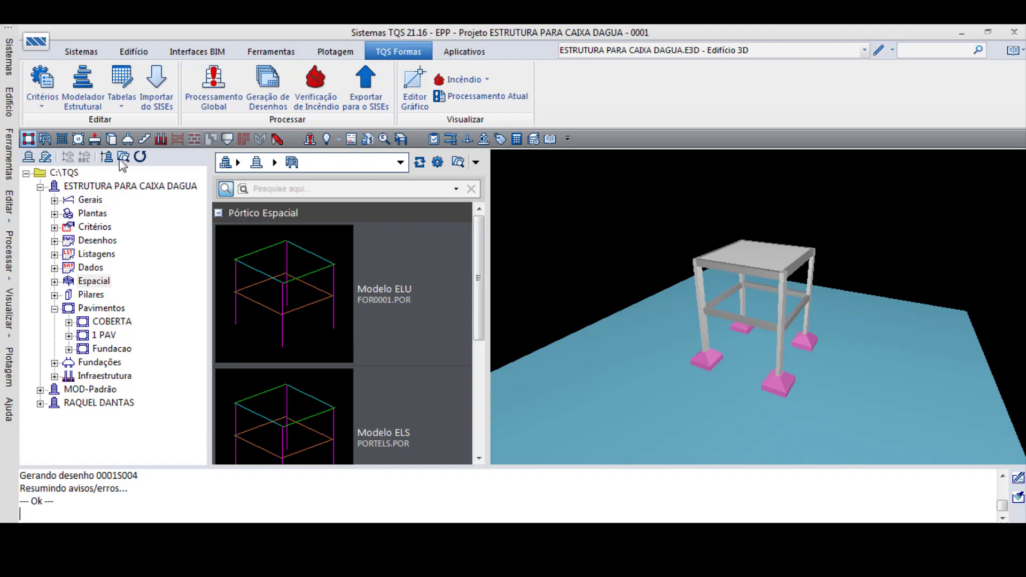
# - Switch to Grelha-TQS and run the grid model generation and processing for the Fundacao floor
pyautogui.click(82, 52)
pyautogui.click(143, 81)
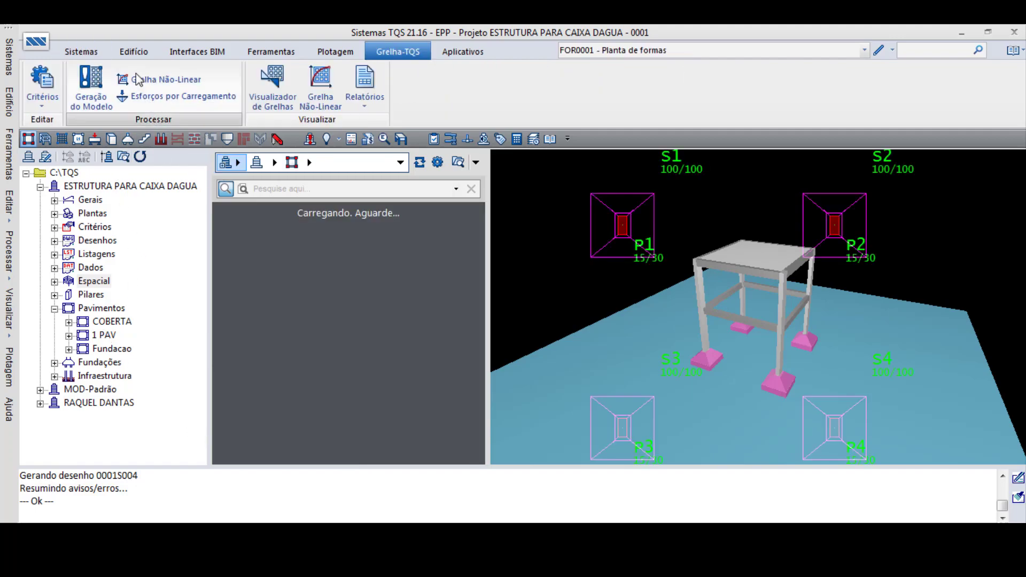
pyautogui.click(91, 86)
pyautogui.click(588, 373)
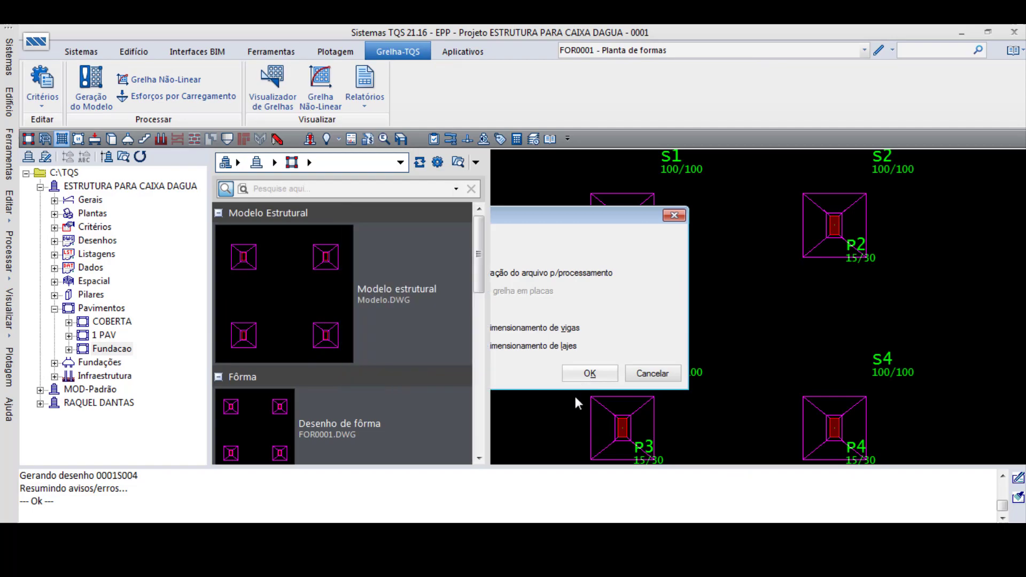
pyautogui.click(578, 357)
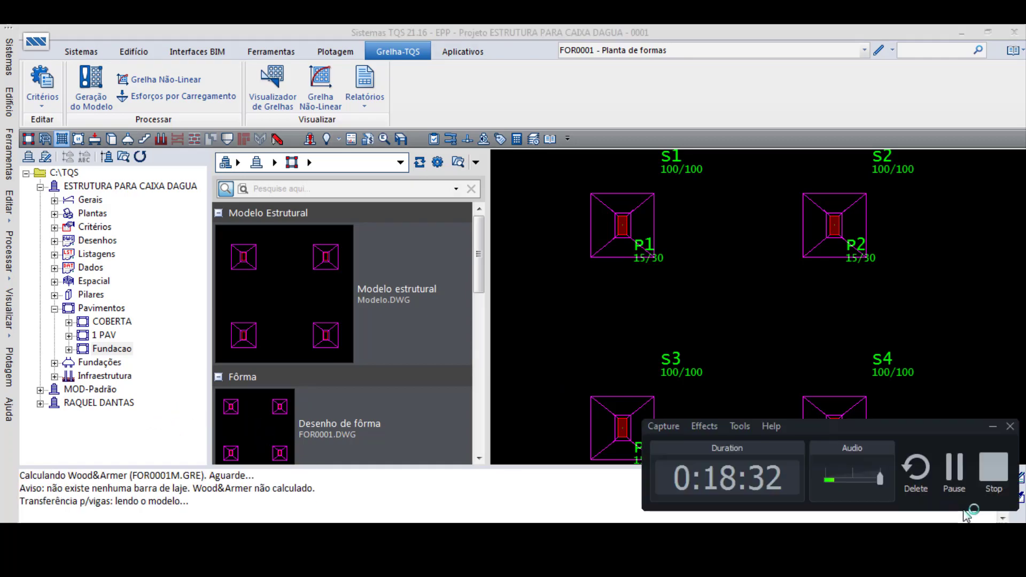
# - Open the COBERTA grid in the grid viewer and examine the displacements for load case 01
pyautogui.click(272, 83)
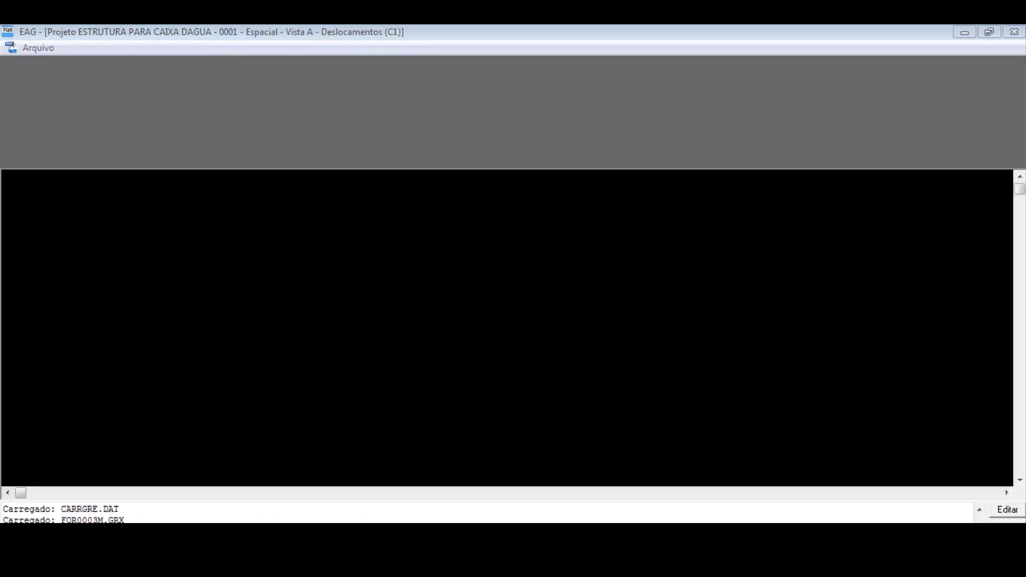
pyautogui.click(633, 349)
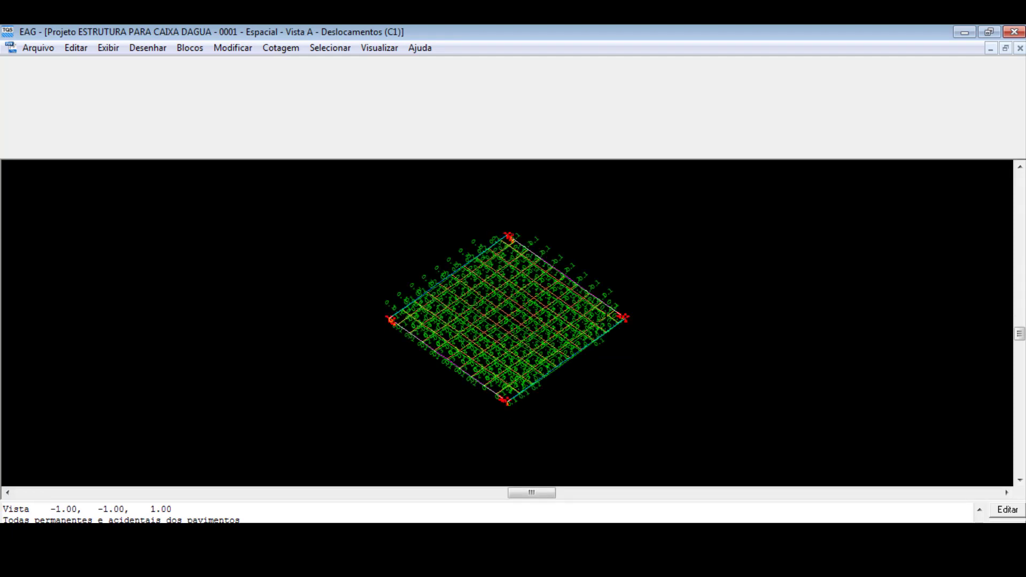
pyautogui.scroll(3, 513, 348)
pyautogui.scroll(-1, 512, 353)
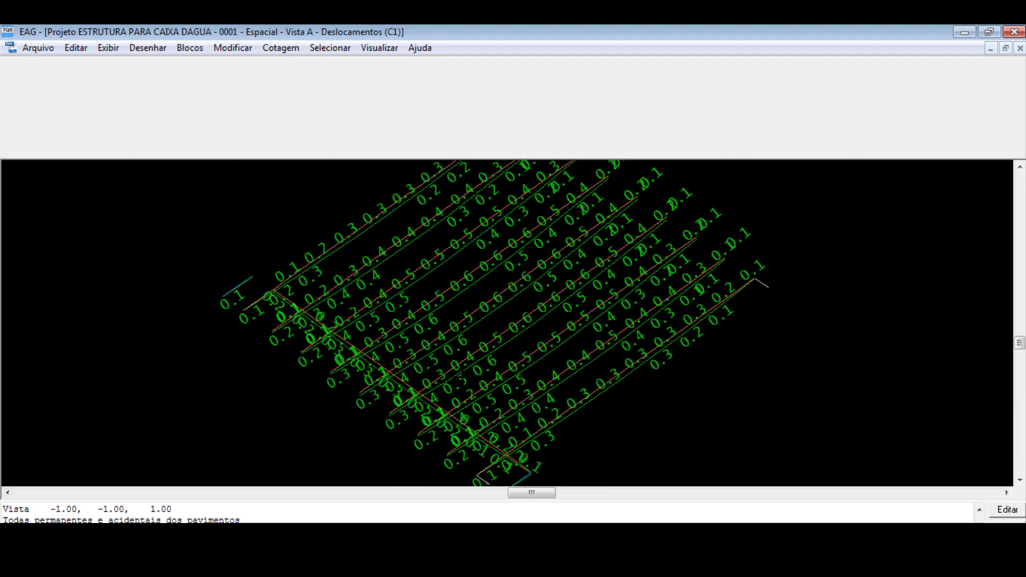
pyautogui.scroll(-1, 501, 347)
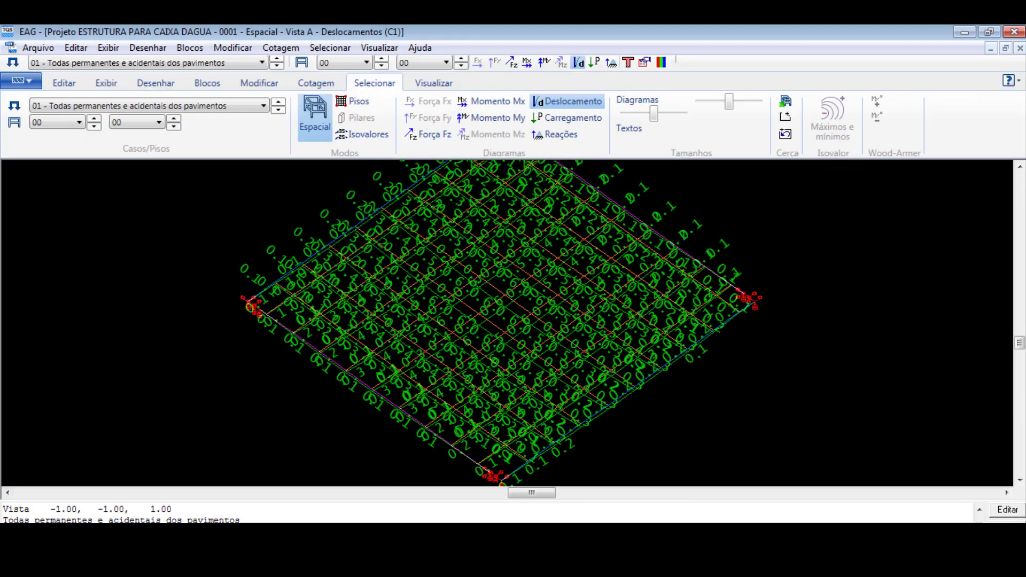
# - Examine the COBERTA slab's displacements for case 11 - ELS - Verificações de estado limite de serviço, and close the viewer
pyautogui.click(170, 107)
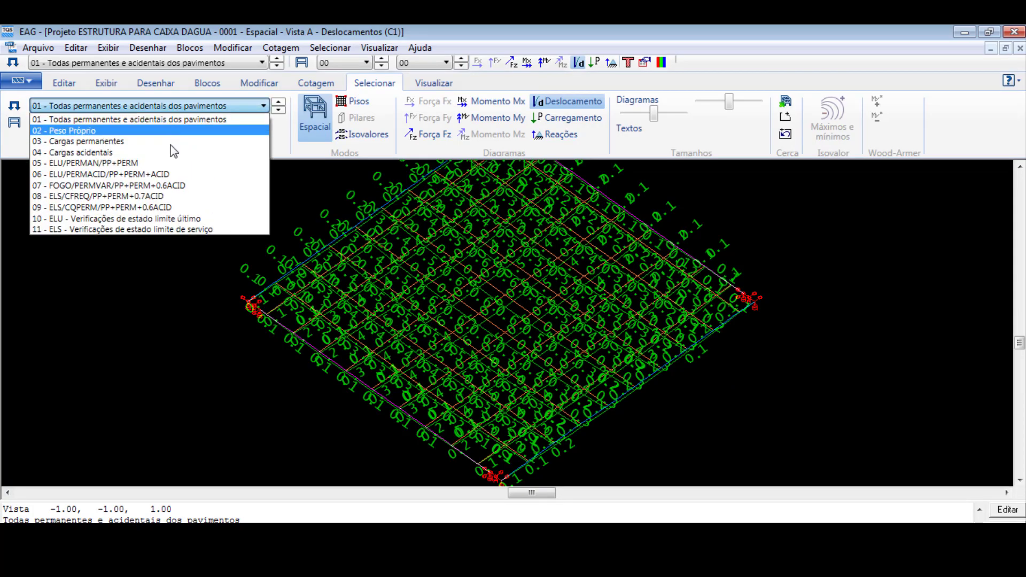
pyautogui.click(152, 232)
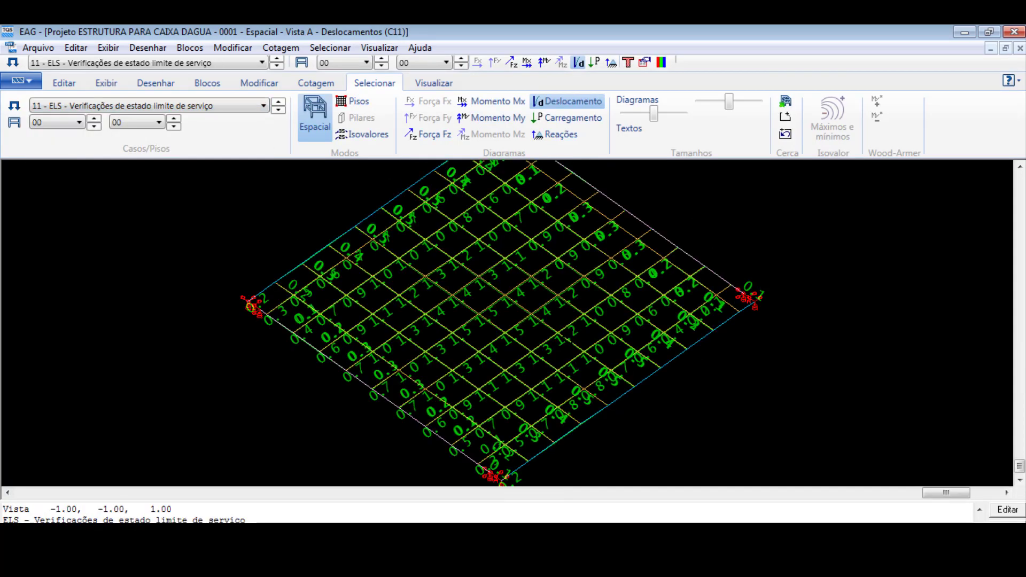
pyautogui.scroll(7, 477, 319)
pyautogui.scroll(-5, 478, 364)
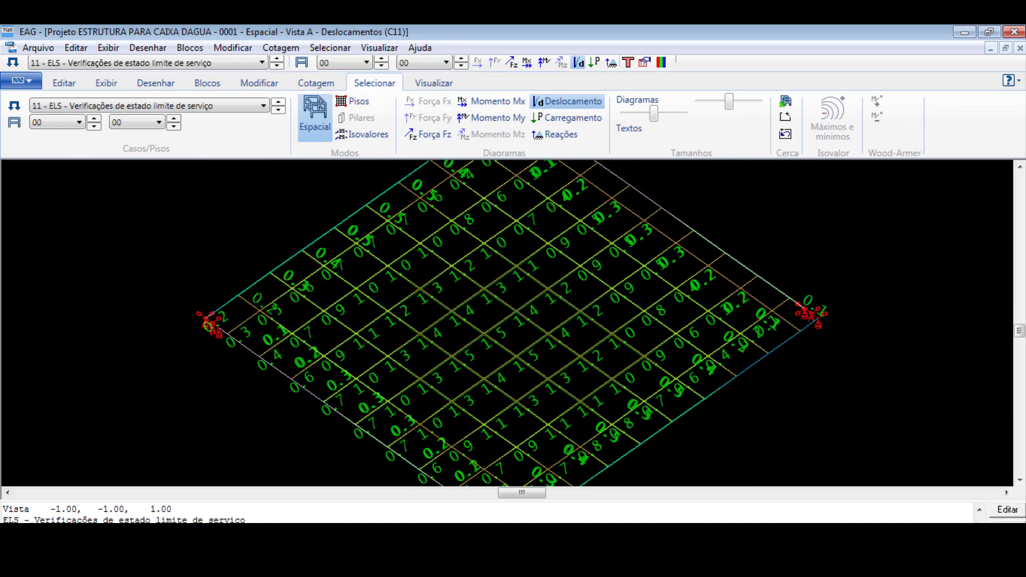
pyautogui.scroll(2, 472, 354)
pyautogui.scroll(-4, 493, 356)
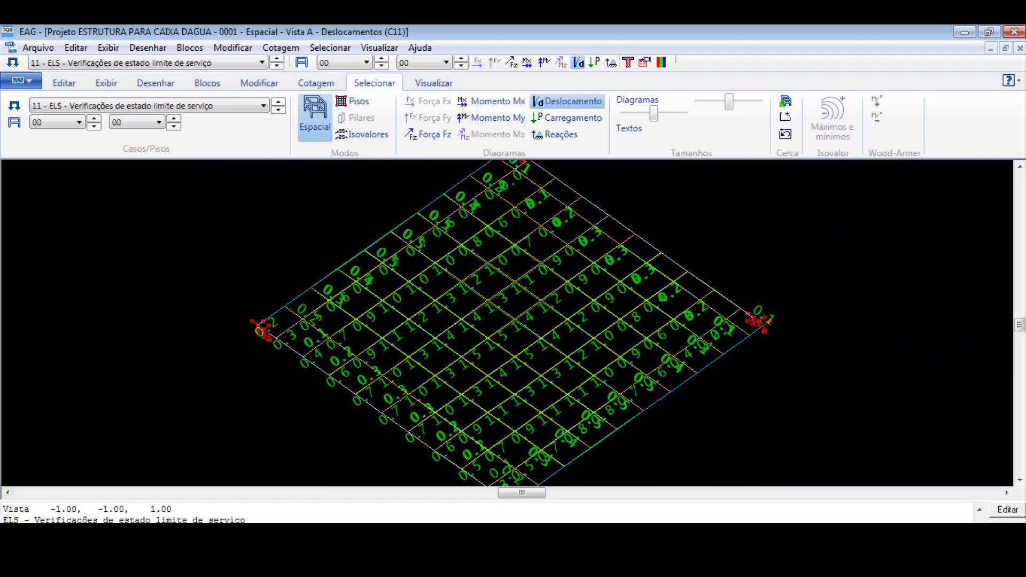
pyautogui.scroll(2, 477, 354)
pyautogui.scroll(-2, 481, 362)
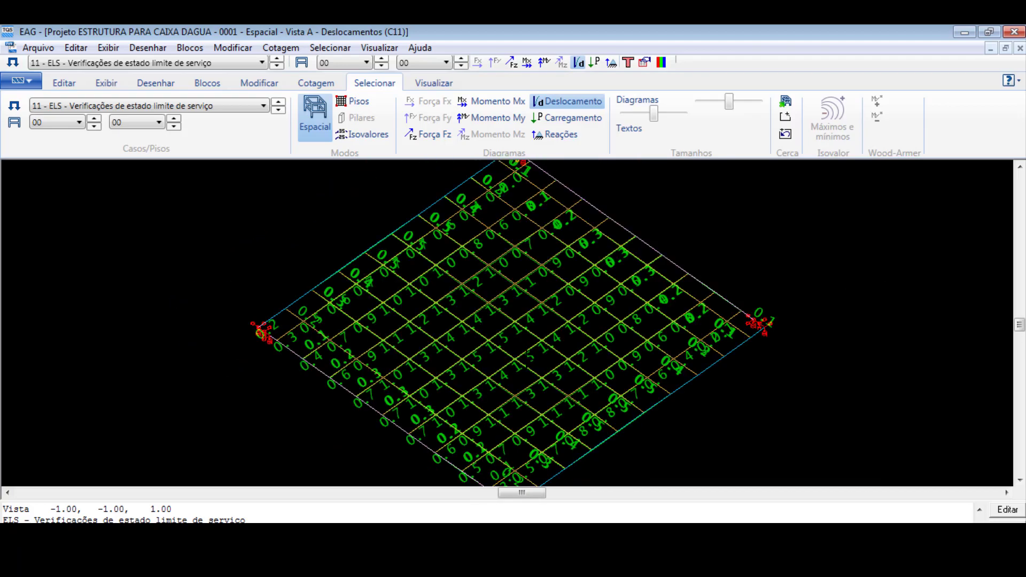
pyautogui.click(1014, 32)
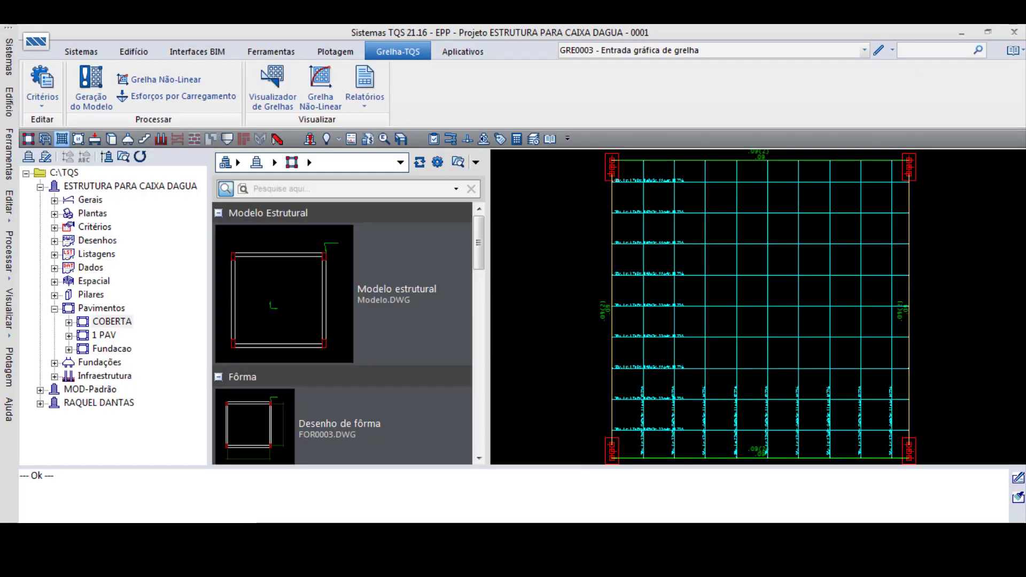
# - Run the nonlinear grid analysis of COBERTA using the reinforcement detailed in Lajes and Vigas
pyautogui.click(150, 82)
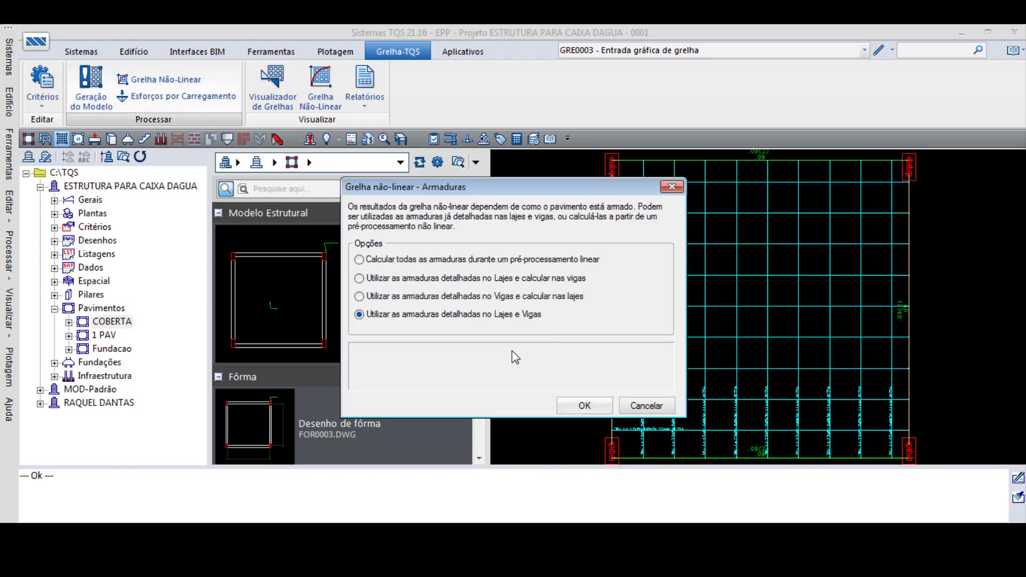
pyautogui.click(583, 406)
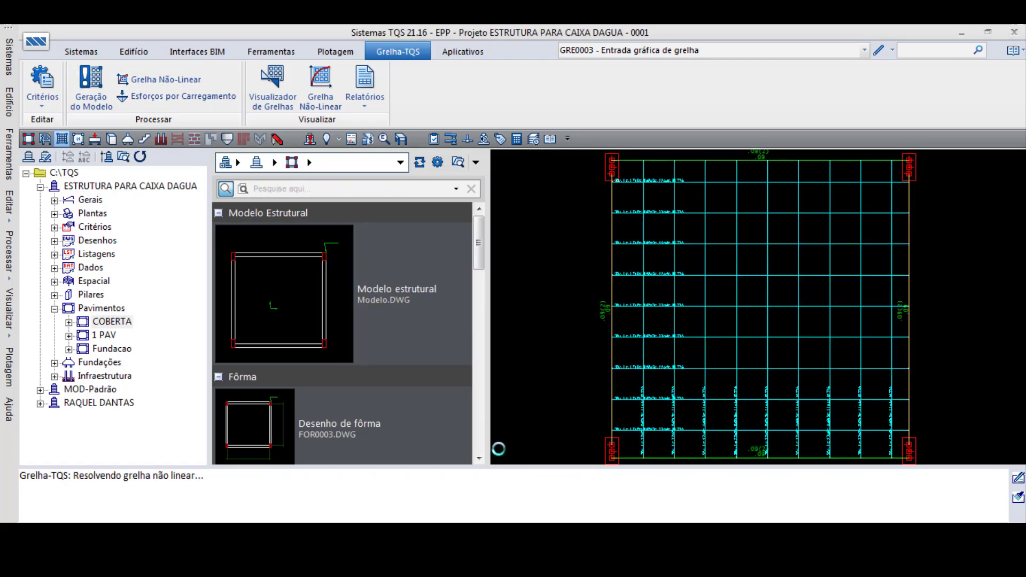
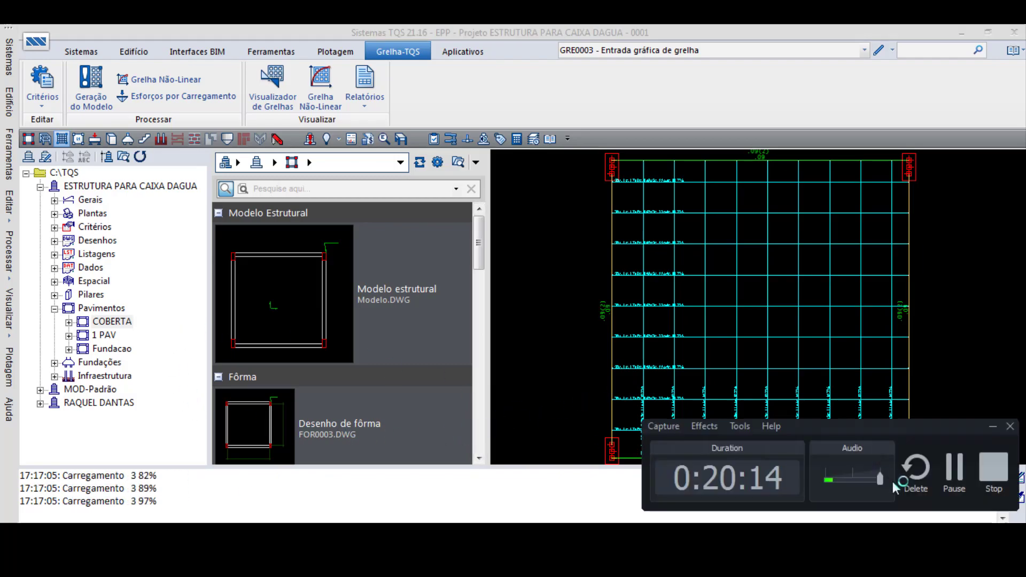
# - Open COBERTA in the nonlinear grid viewer and display the deflections on the formwork plan using the final-stiffness calculation results
pyautogui.click(320, 87)
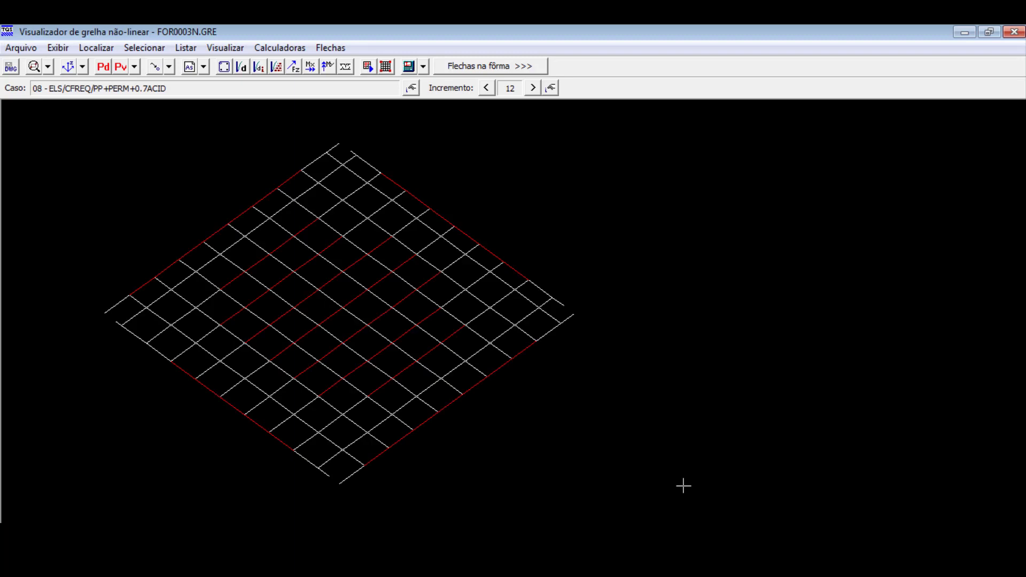
pyautogui.click(450, 66)
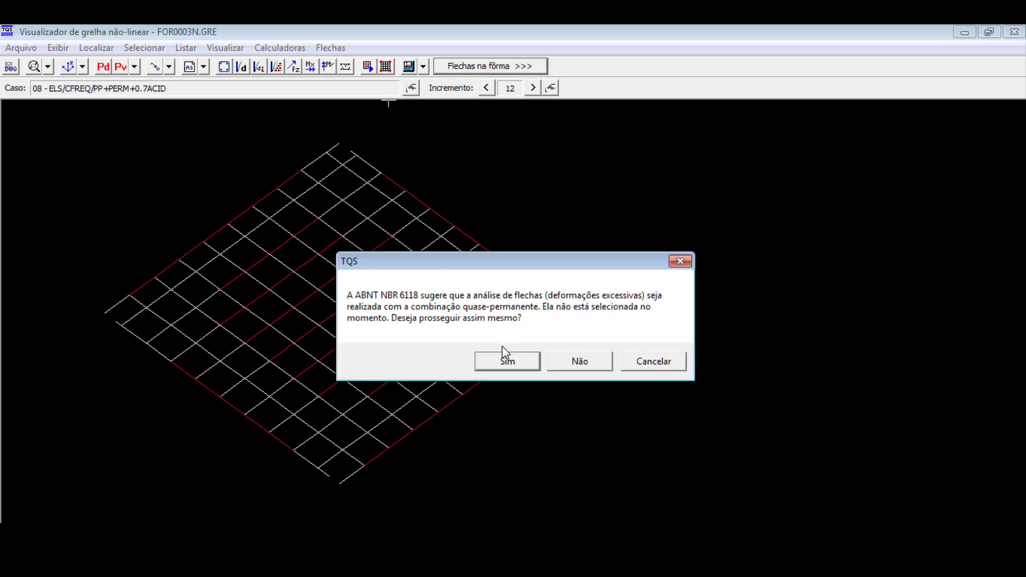
pyautogui.click(508, 362)
pyautogui.click(571, 332)
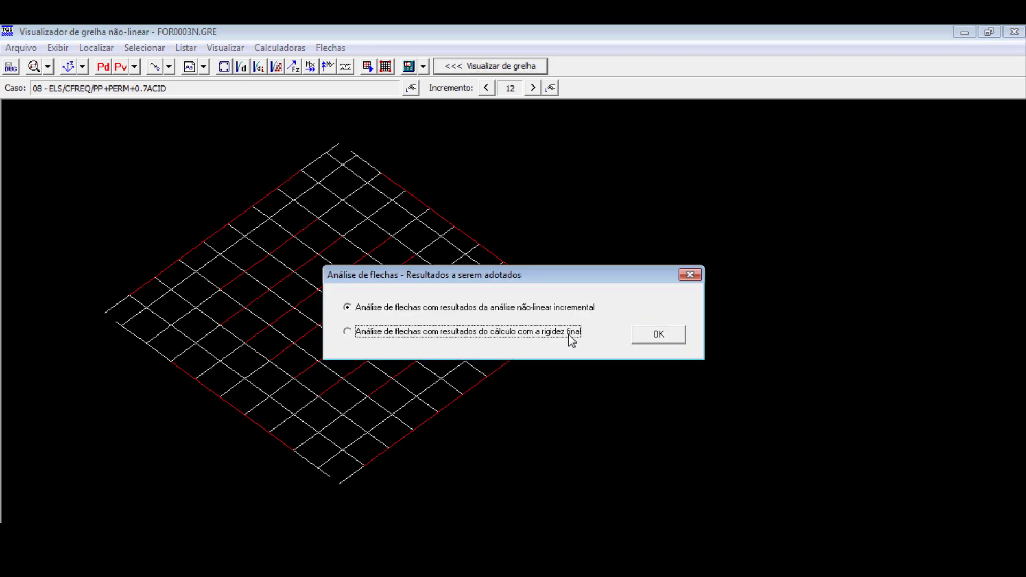
pyautogui.click(660, 335)
pyautogui.click(641, 415)
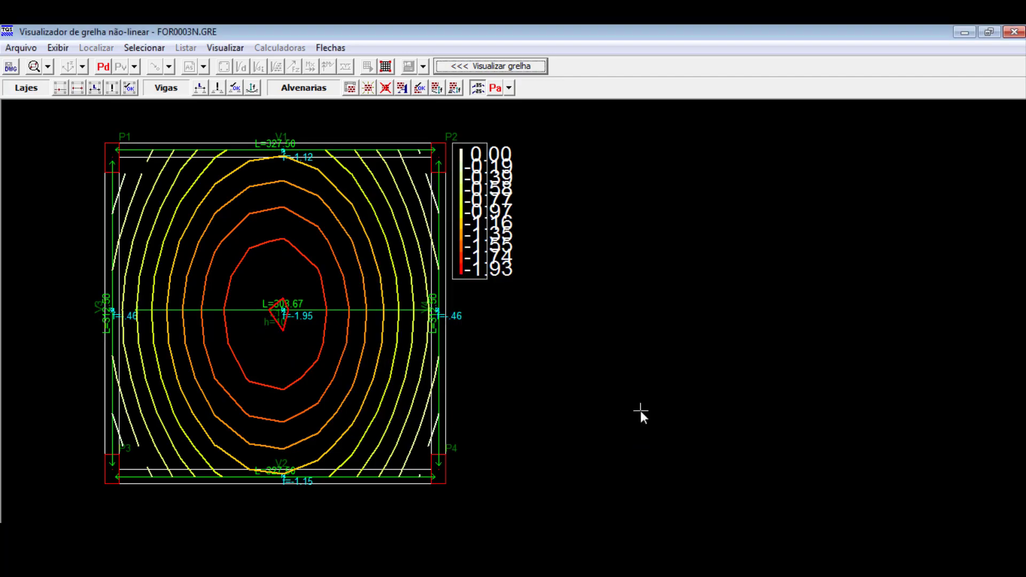
# - Examine the COBERTA slab's nonlinear deflection contours and the deflection value at the slab centre
pyautogui.scroll(1, 210, 324)
pyautogui.scroll(-1, 250, 337)
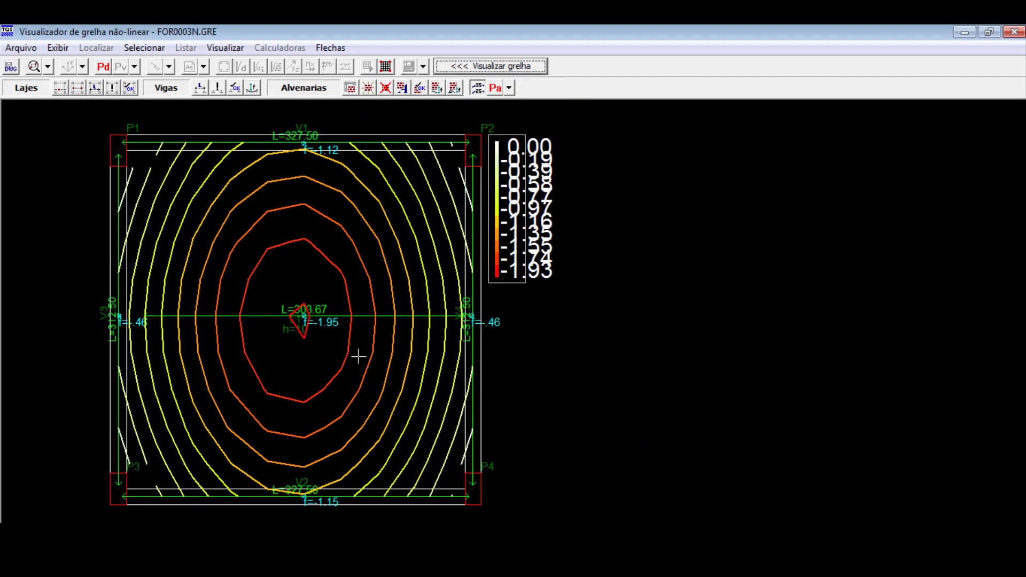
pyautogui.scroll(1, 312, 333)
pyautogui.scroll(-1, 389, 336)
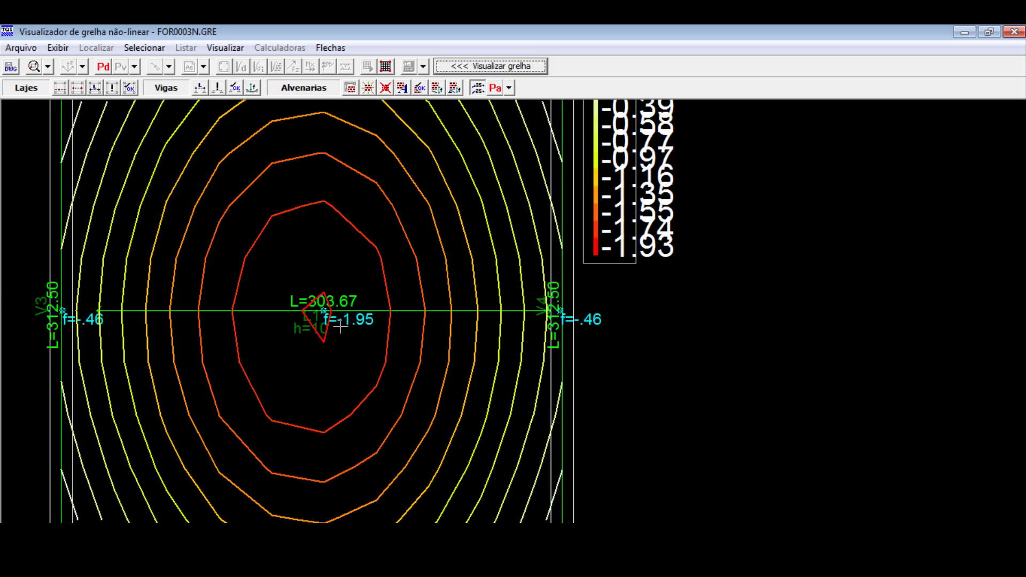
pyautogui.scroll(1, 355, 334)
pyautogui.scroll(-1, 369, 336)
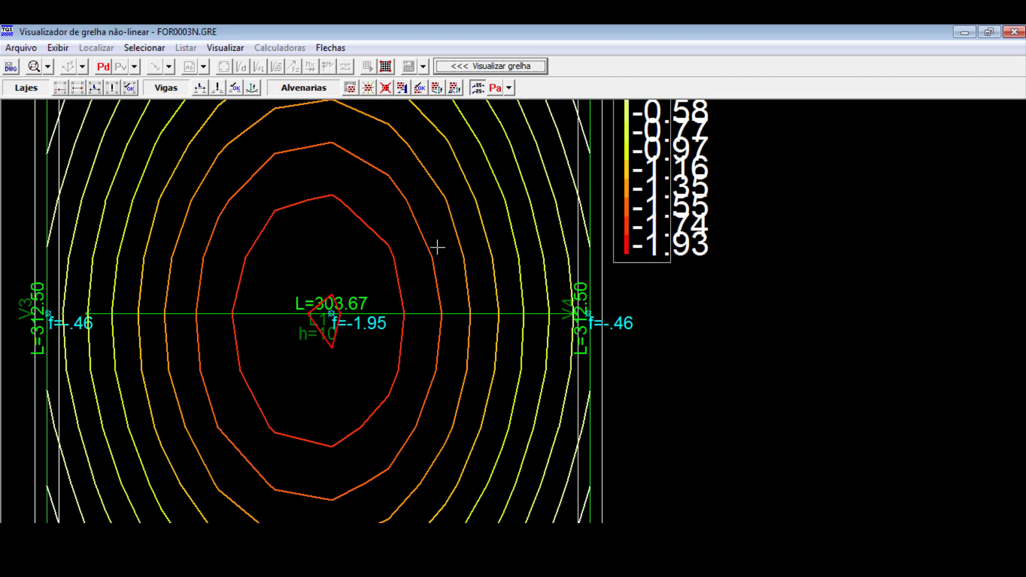
# - Redefine the slab's horizontal check span between beams V3 and V4, about 320 cm long, and check the slab deflection against its limit
pyautogui.scroll(-1, 414, 389)
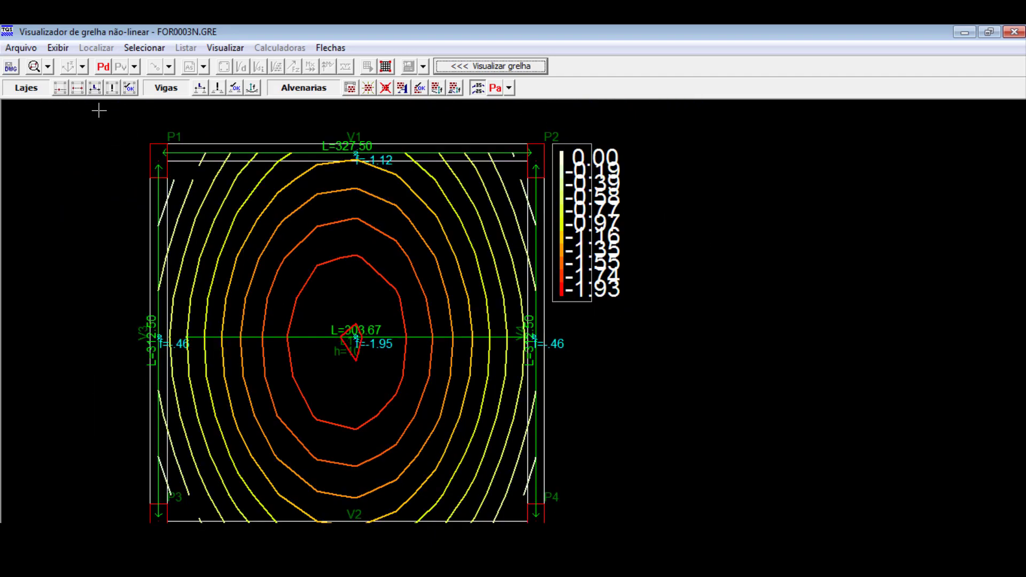
pyautogui.click(167, 369)
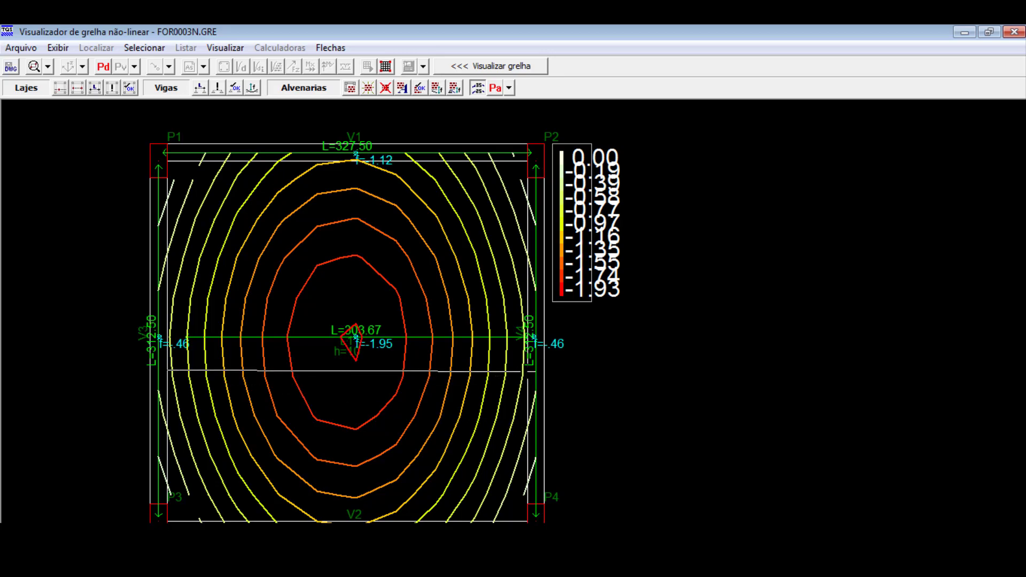
pyautogui.click(527, 369)
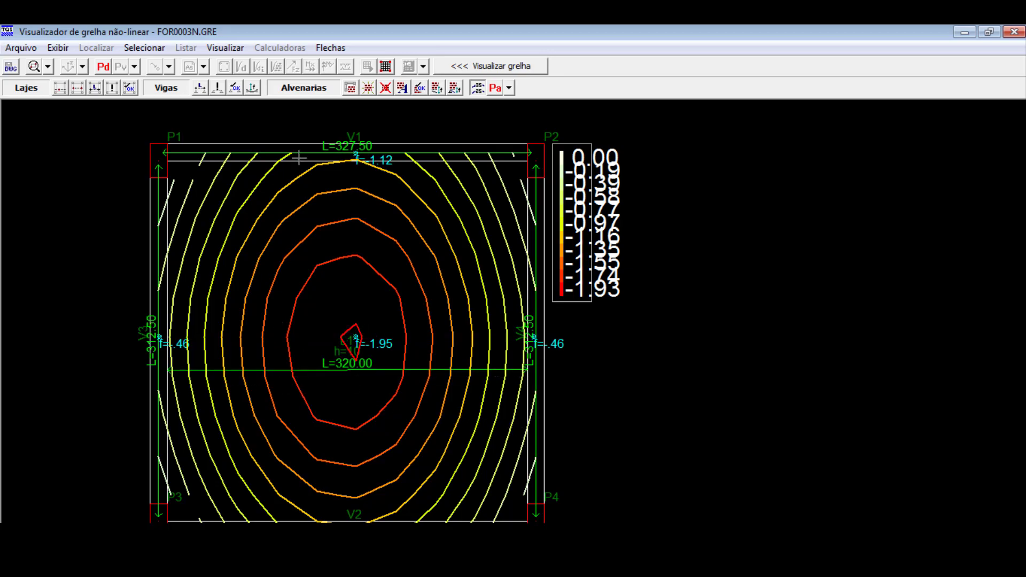
pyautogui.click(129, 88)
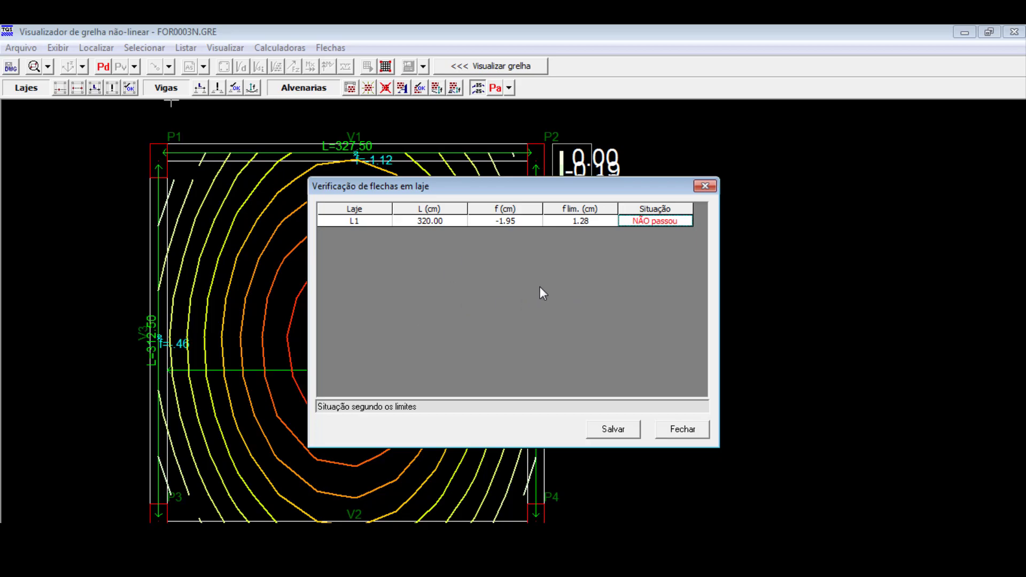
pyautogui.click(706, 188)
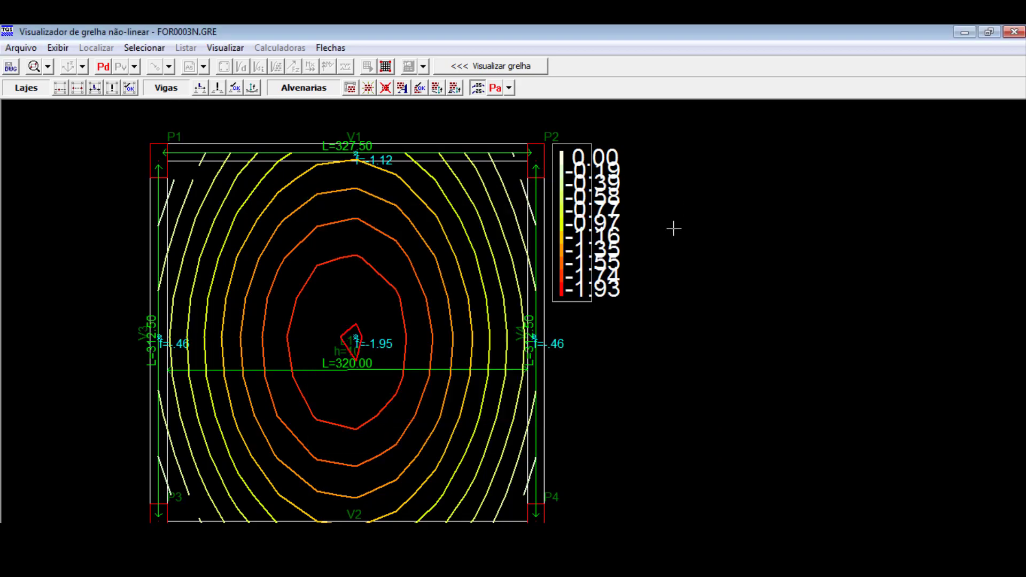
# - Review the slab and beam deflections on the contour plan, and close the nonlinear grid viewer
pyautogui.scroll(-2, 440, 370)
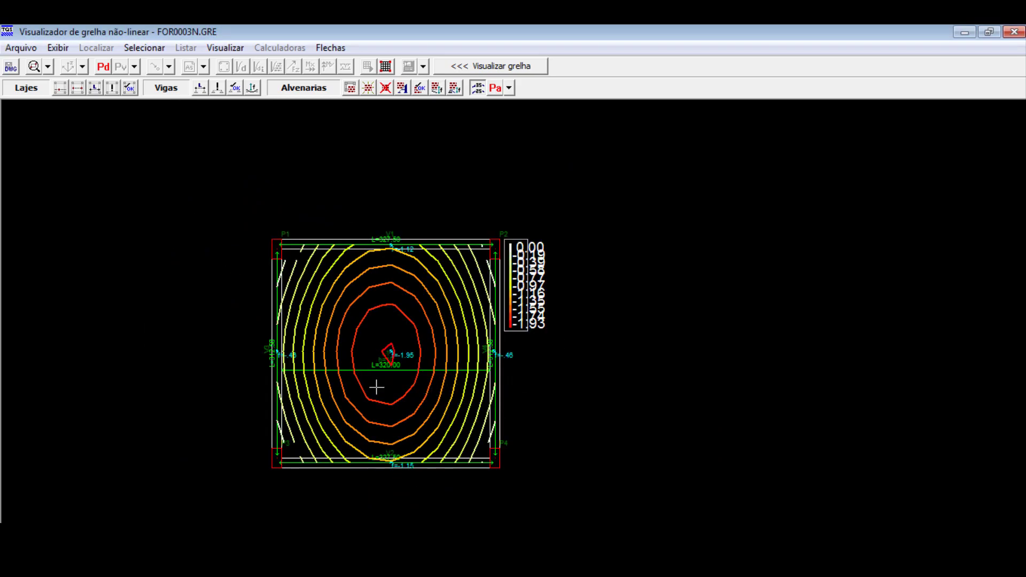
pyautogui.scroll(3, 380, 389)
pyautogui.scroll(-1, 481, 422)
pyautogui.scroll(-2, 481, 422)
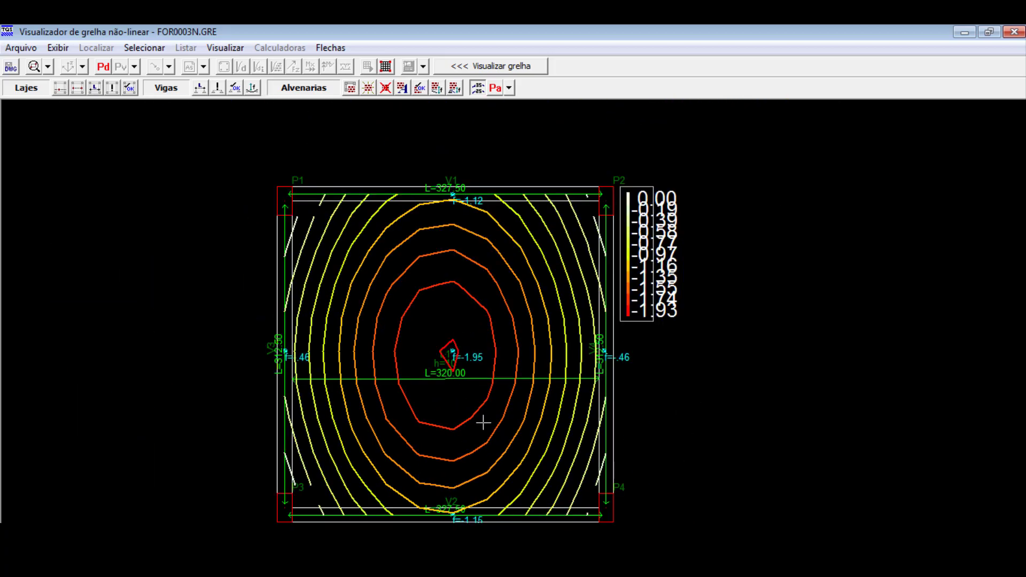
pyautogui.scroll(-2, 428, 308)
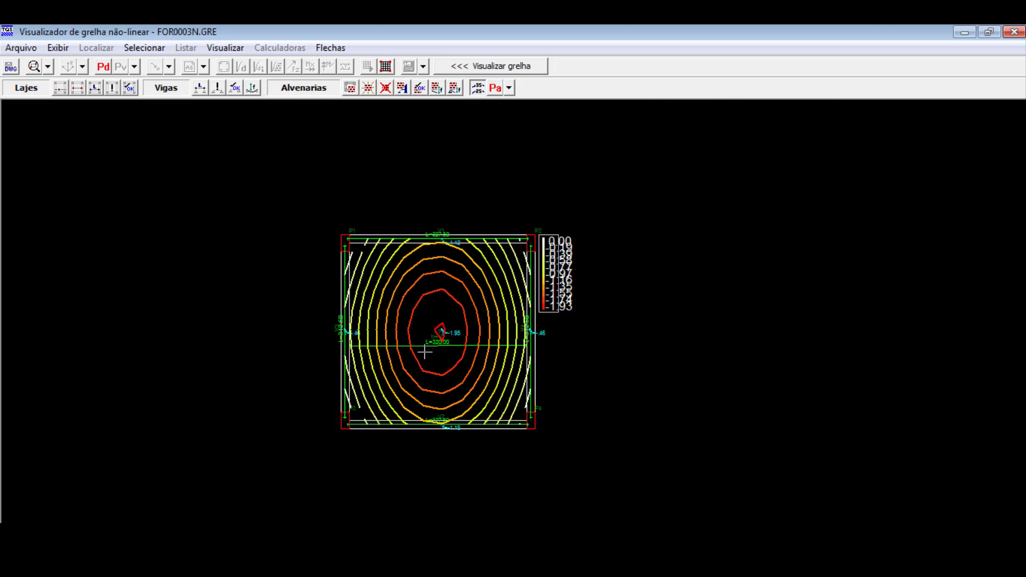
pyautogui.scroll(3, 422, 395)
pyautogui.scroll(-1, 419, 385)
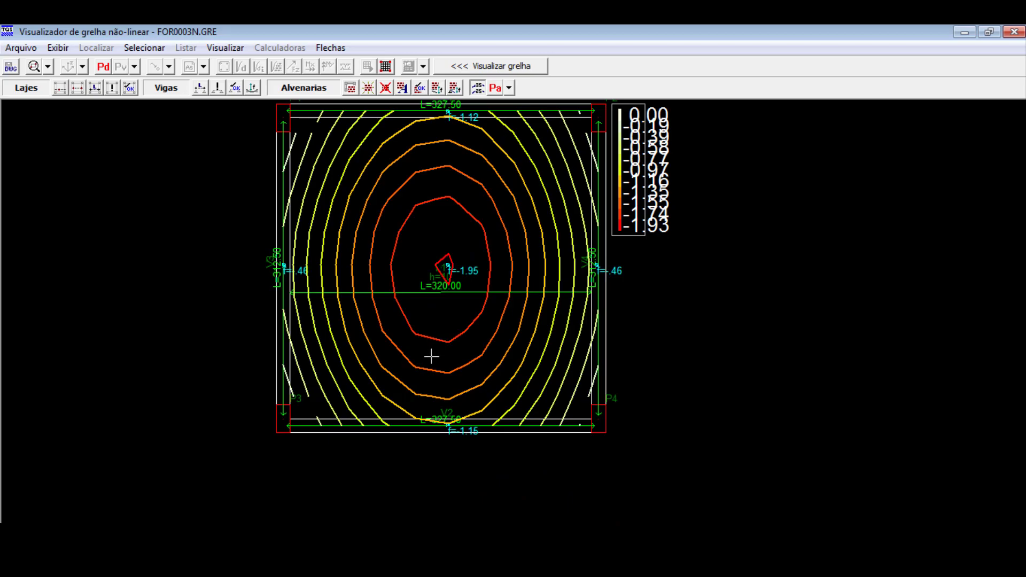
pyautogui.scroll(-1, 454, 380)
pyautogui.scroll(2, 453, 340)
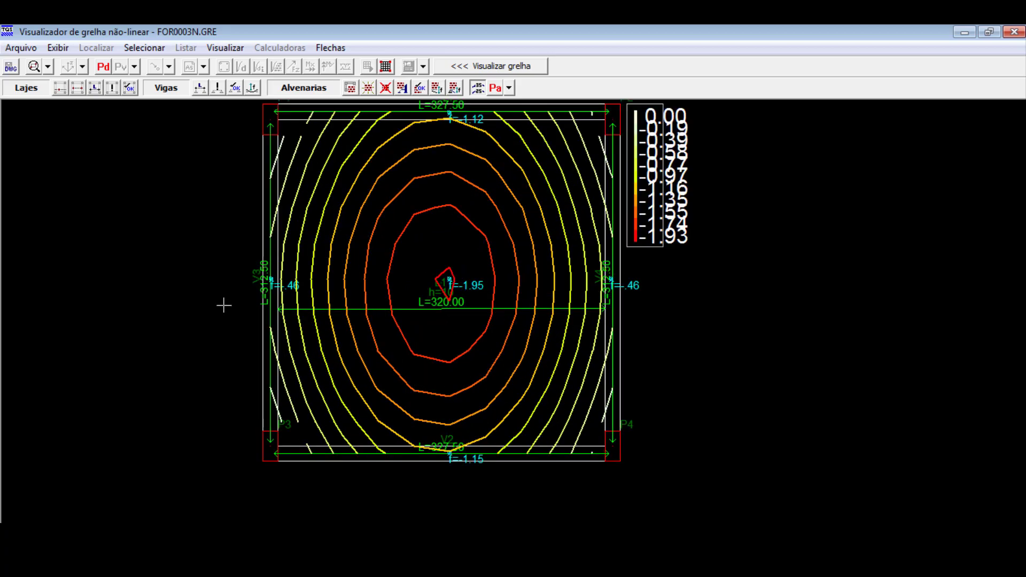
pyautogui.scroll(-1, 498, 350)
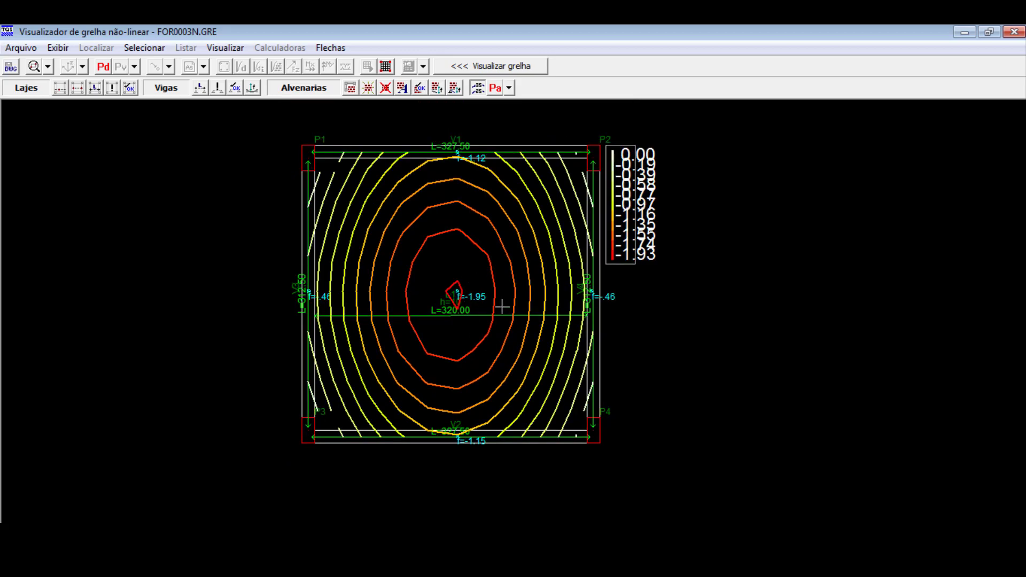
pyautogui.scroll(2, 459, 277)
pyautogui.scroll(-1, 451, 349)
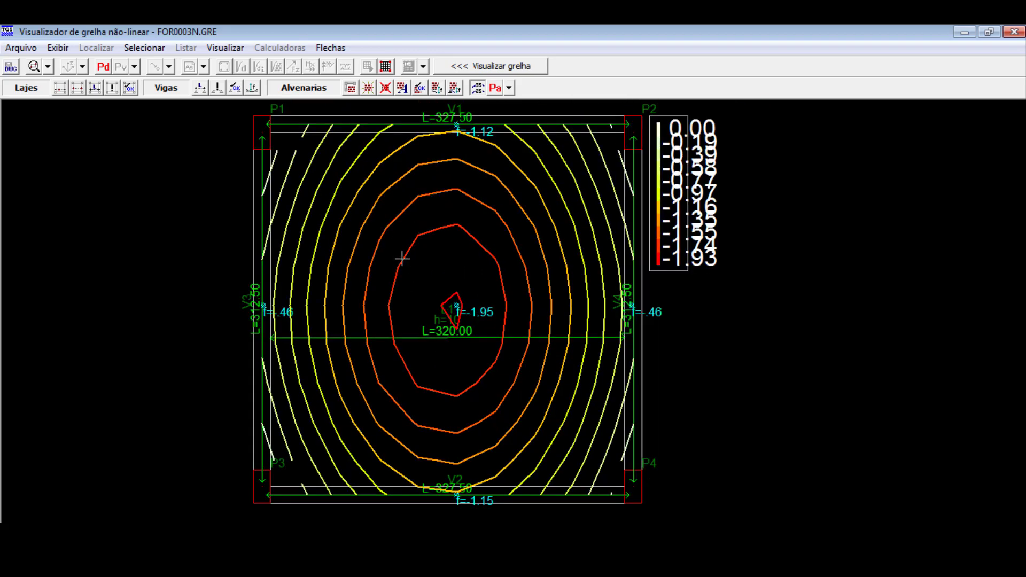
pyautogui.click(1014, 32)
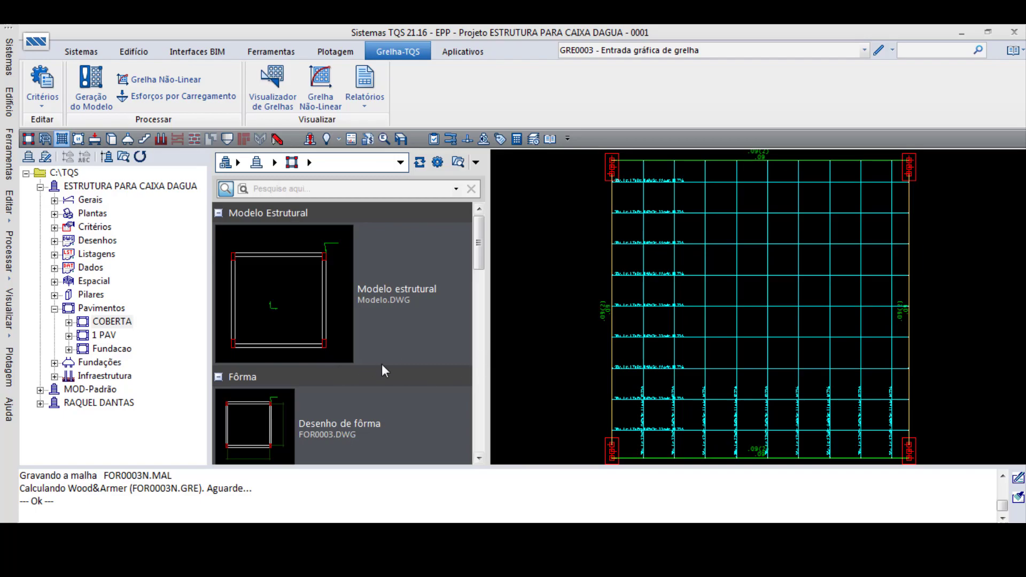
# - Switch to TQS Lajes and open the COBERTA floor in the quick slab reinforcement editor
pyautogui.click(55, 308)
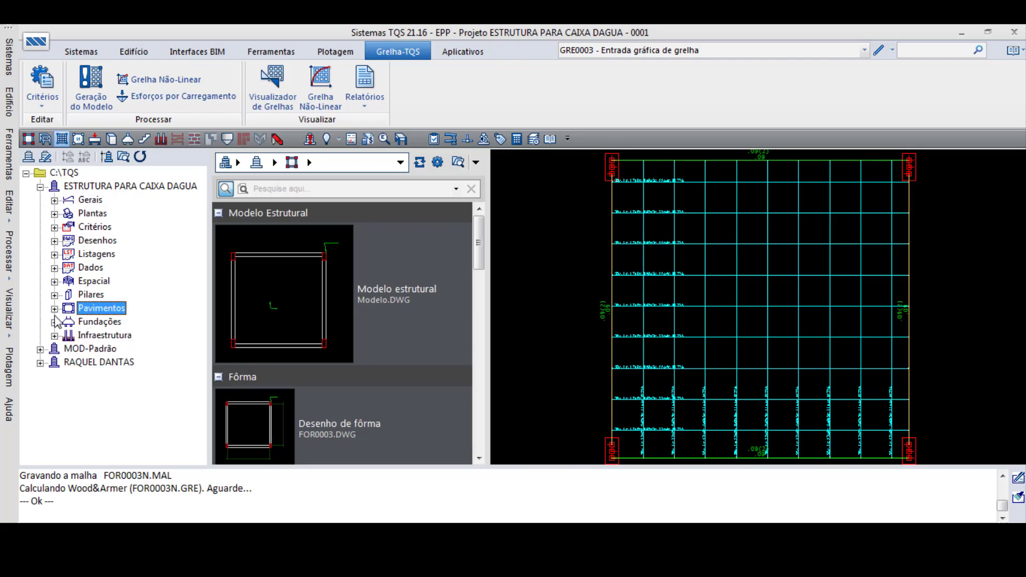
pyautogui.click(81, 51)
pyautogui.click(217, 88)
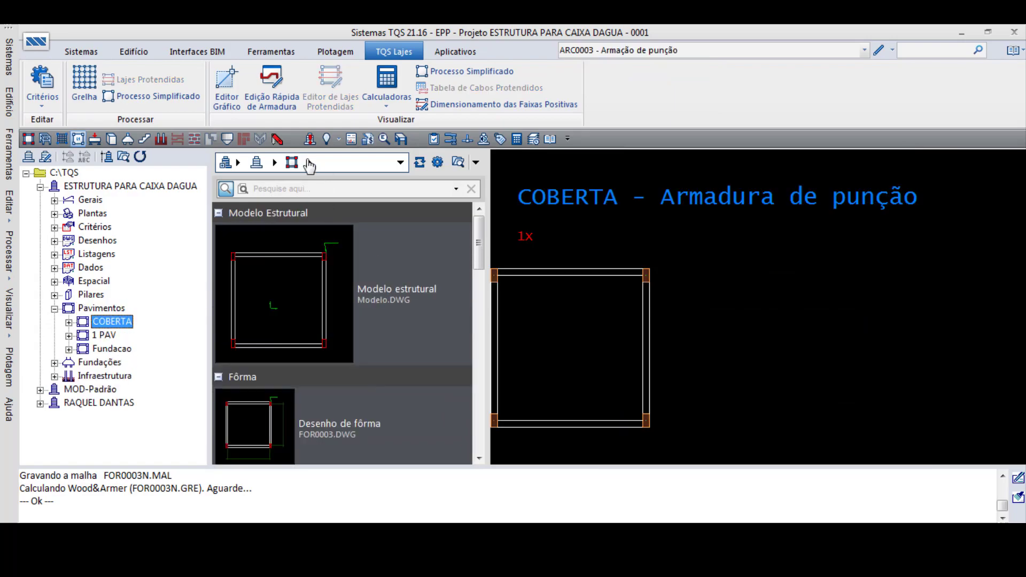
pyautogui.click(289, 95)
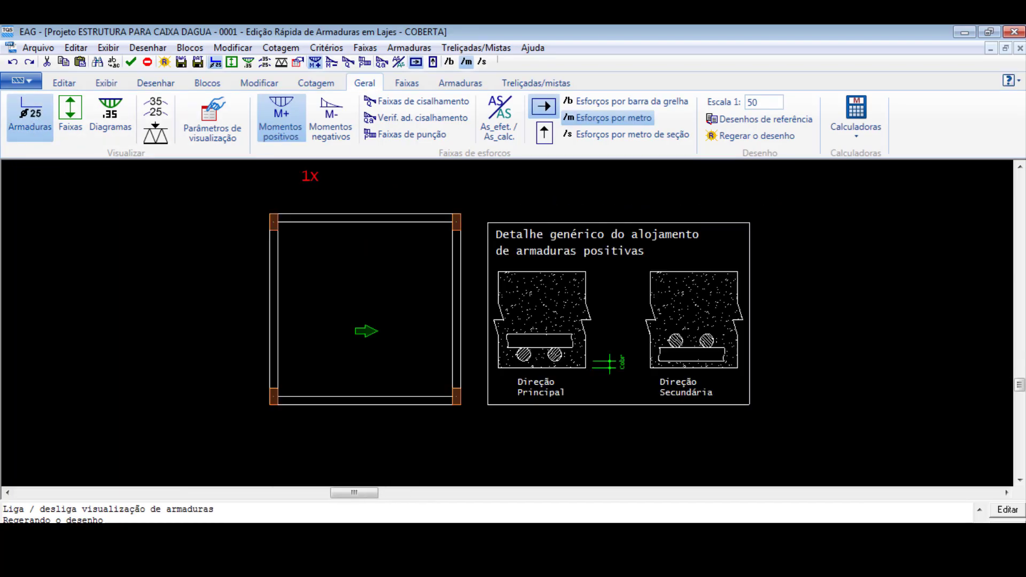
# - Show the positive-moment strips of the COBERTA slab and compare effective with calculated reinforcement, leaving the comparison mode off at the end
pyautogui.click(70, 115)
pyautogui.scroll(3, 441, 320)
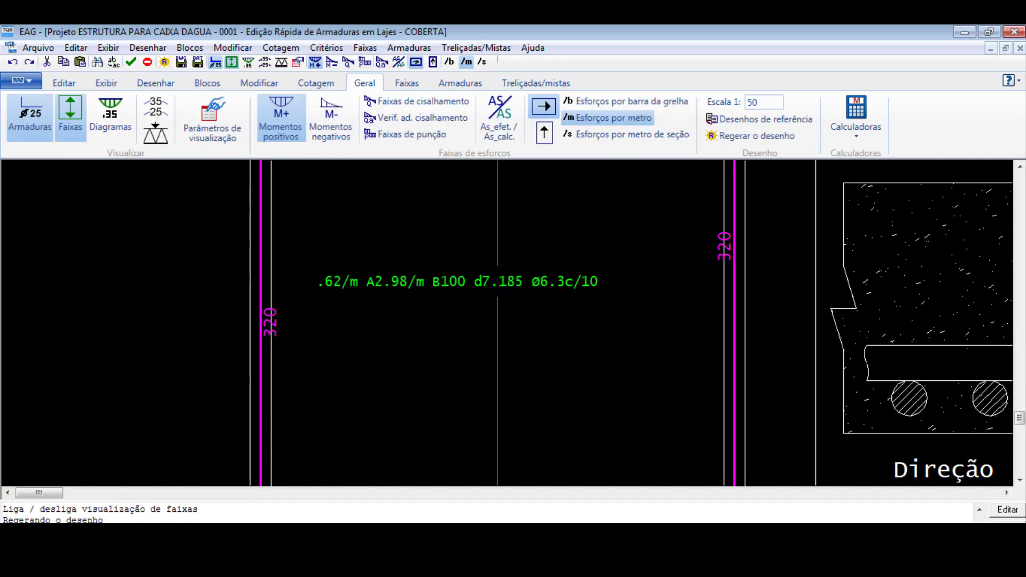
pyautogui.scroll(-2, 544, 336)
pyautogui.click(499, 115)
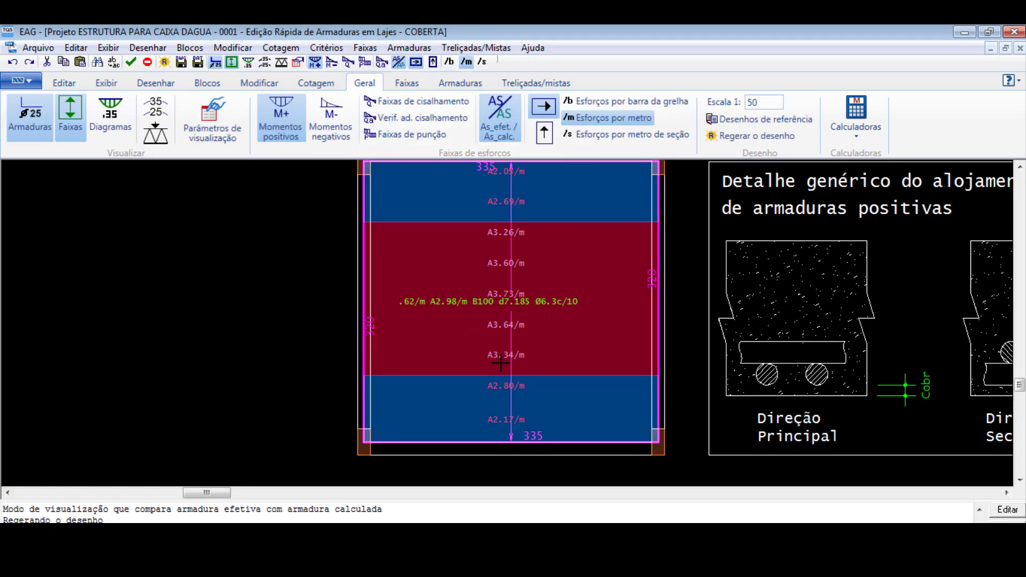
pyautogui.scroll(3, 530, 326)
pyautogui.scroll(-5, 530, 326)
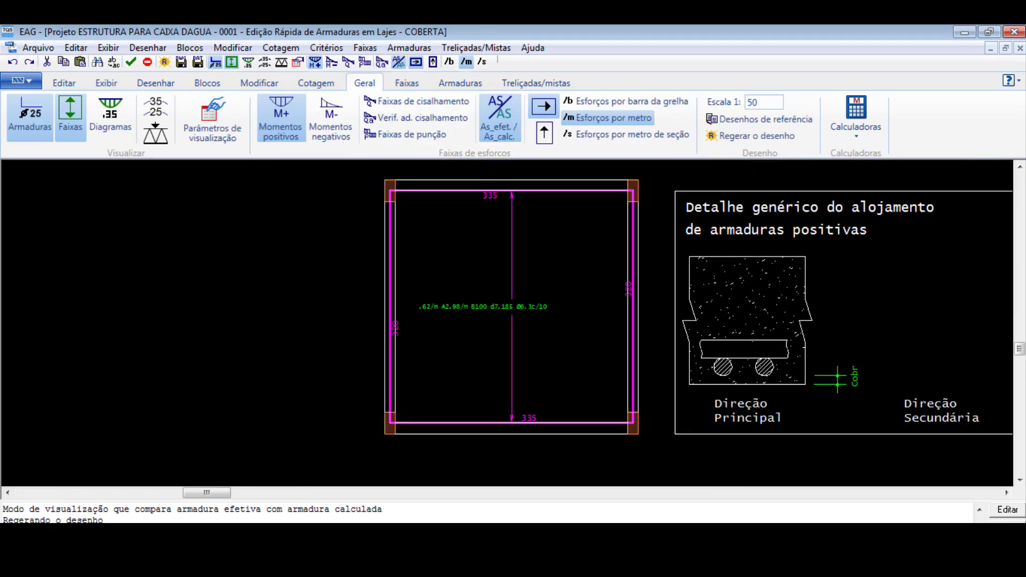
pyautogui.click(508, 118)
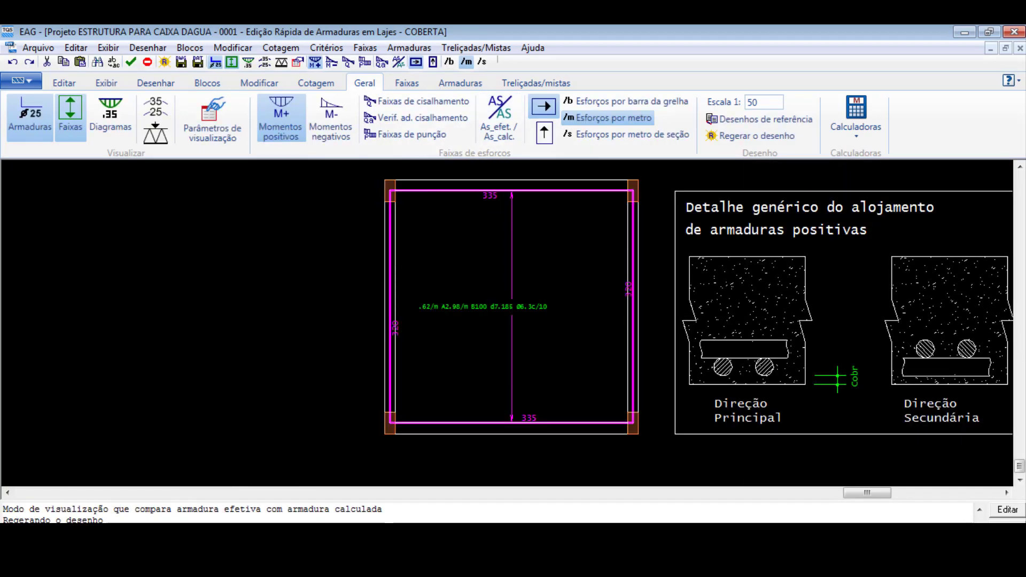
# - Explode the slab's equalised positive-moment strip into individual strips and examine the reinforcement of each one
pyautogui.scroll(-3, 338, 357)
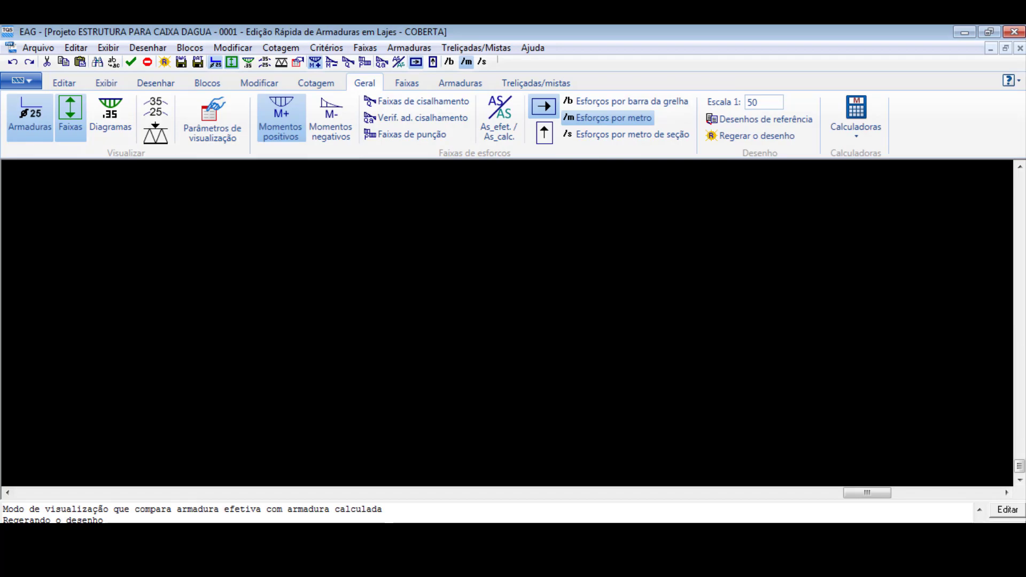
pyautogui.scroll(2, 384, 361)
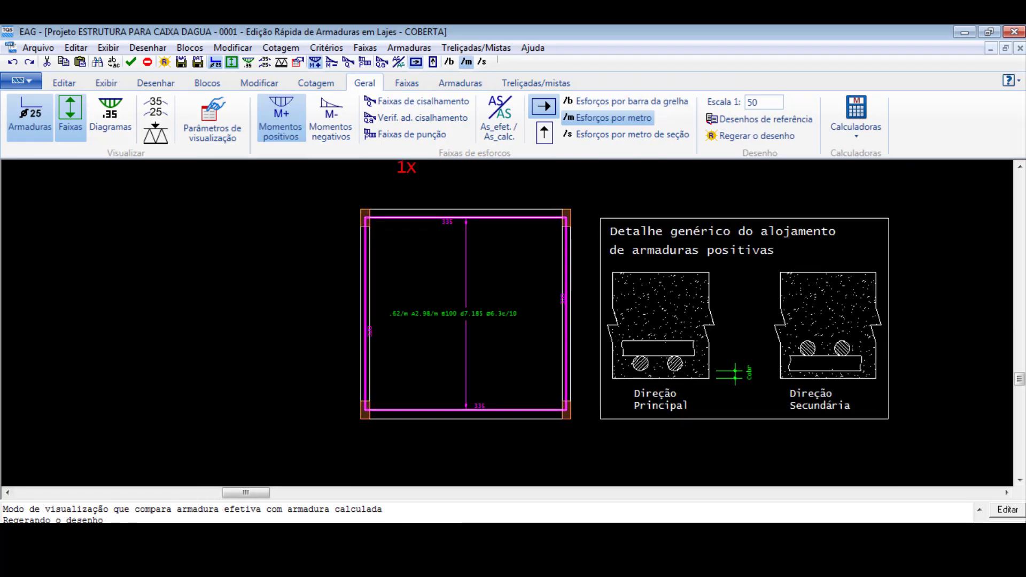
pyautogui.scroll(2, 421, 377)
pyautogui.scroll(-3, 372, 395)
pyautogui.scroll(1, 414, 345)
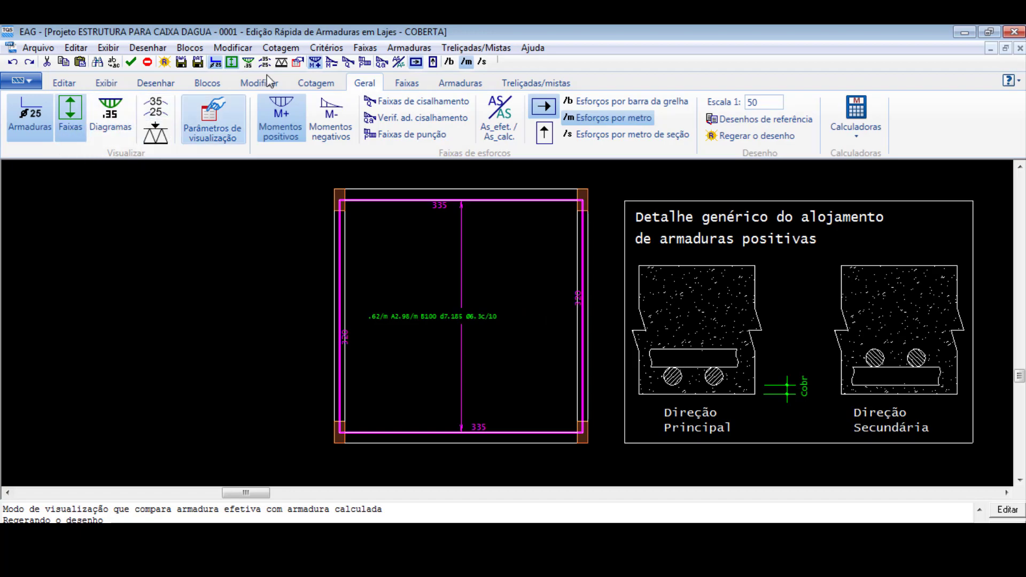
pyautogui.click(407, 83)
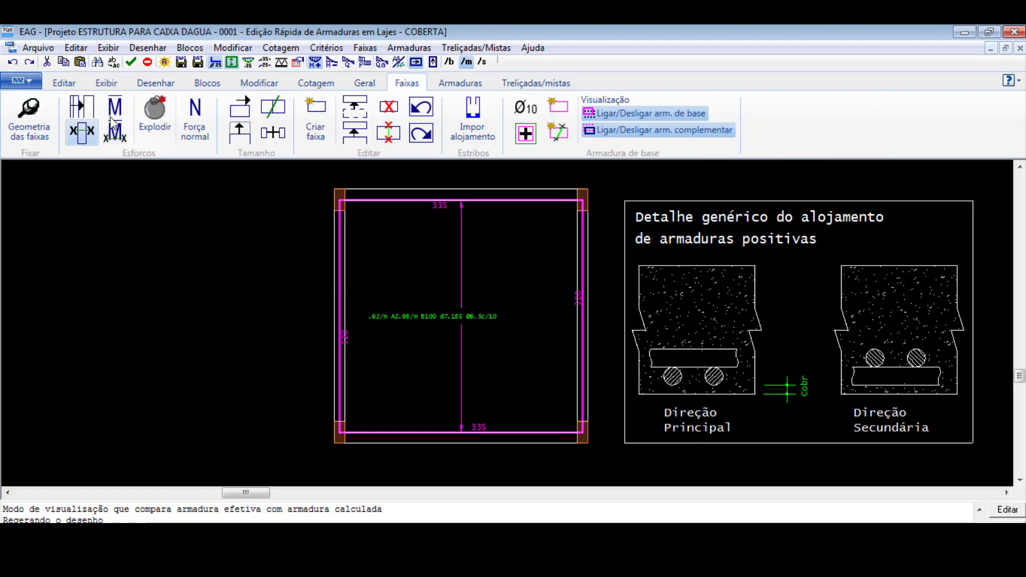
pyautogui.click(154, 115)
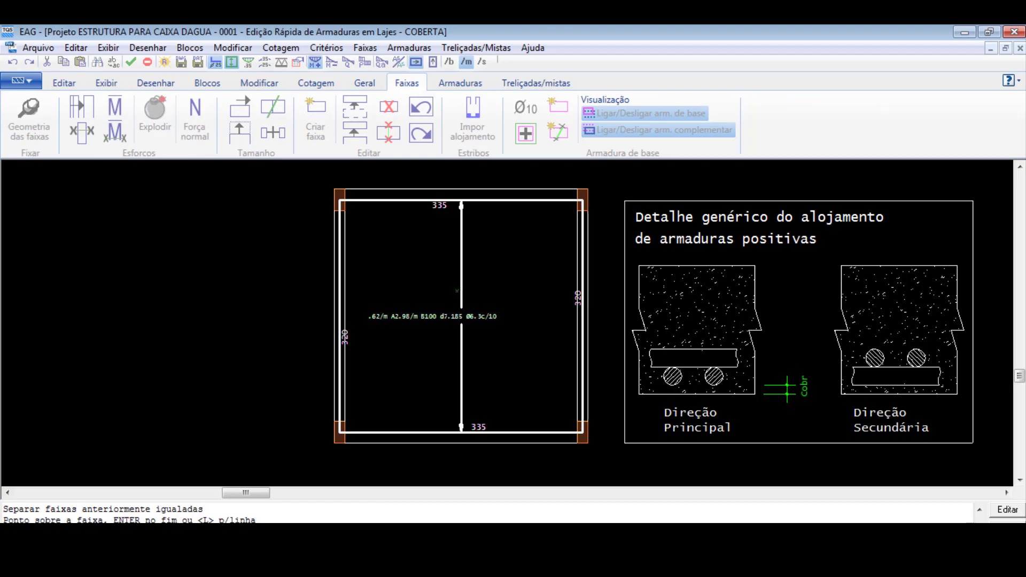
pyautogui.press('Return')
pyautogui.scroll(2, 506, 337)
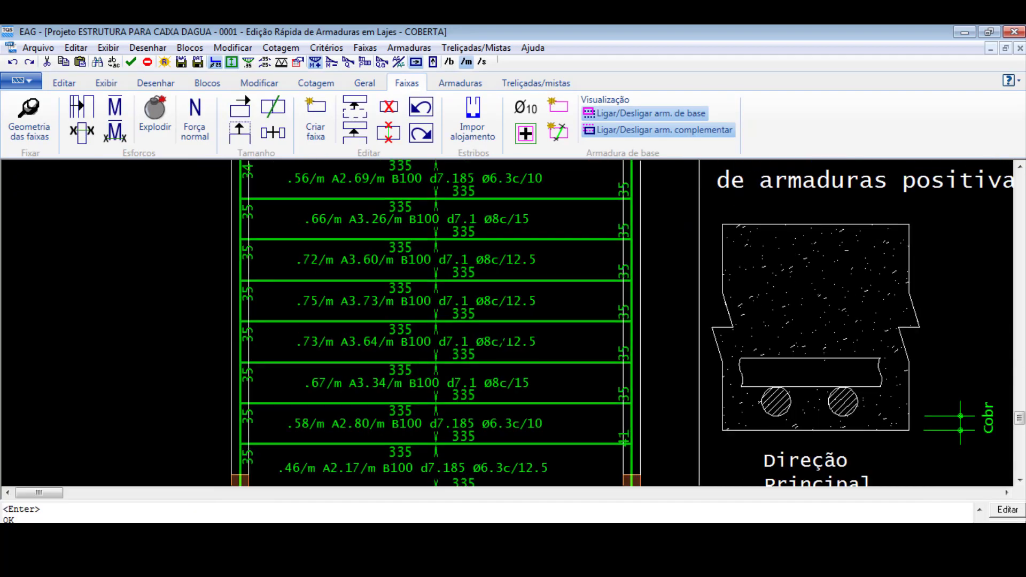
pyautogui.scroll(3, 501, 362)
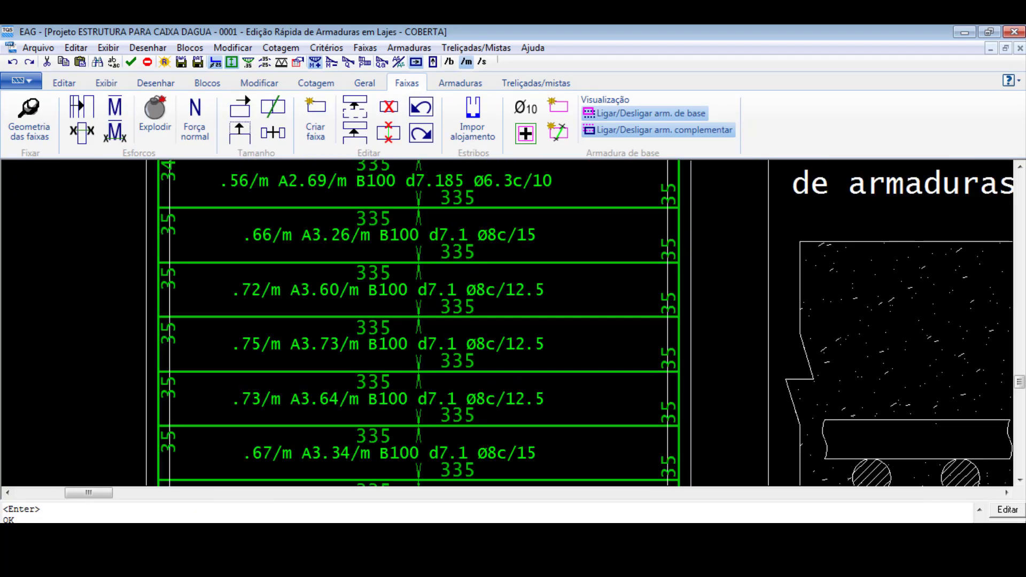
pyautogui.scroll(4, 460, 309)
pyautogui.scroll(-5, 459, 306)
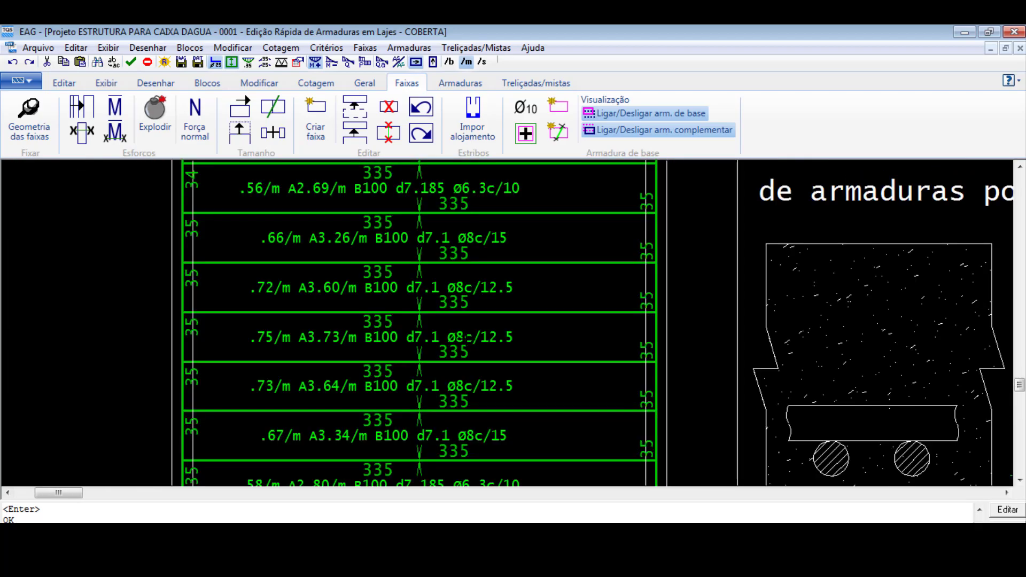
# - Examine the moments and calculated reinforcement of the exploded positive-moment strips across the COBERTA slab
pyautogui.scroll(-2, 466, 337)
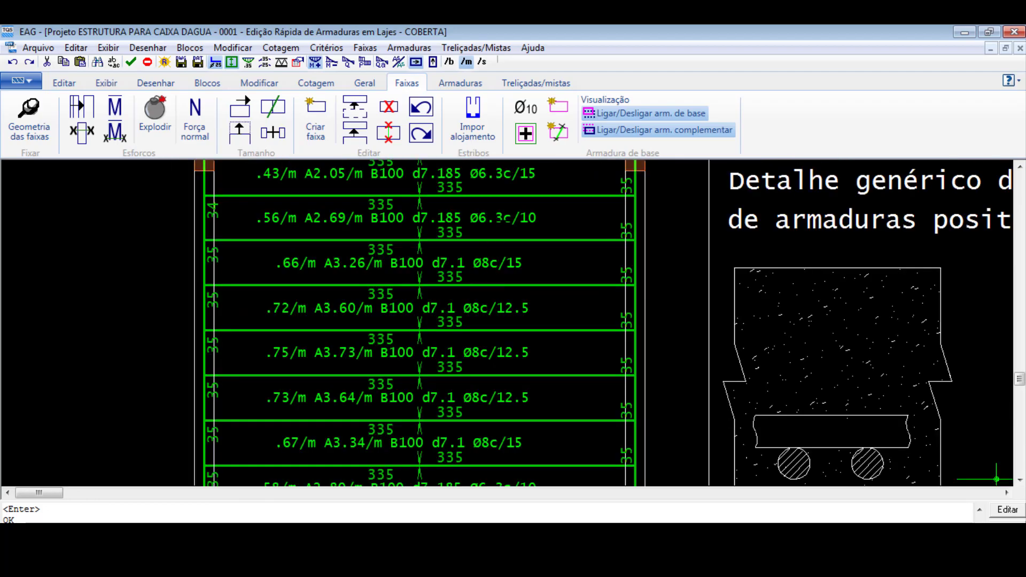
pyautogui.scroll(-1, 501, 203)
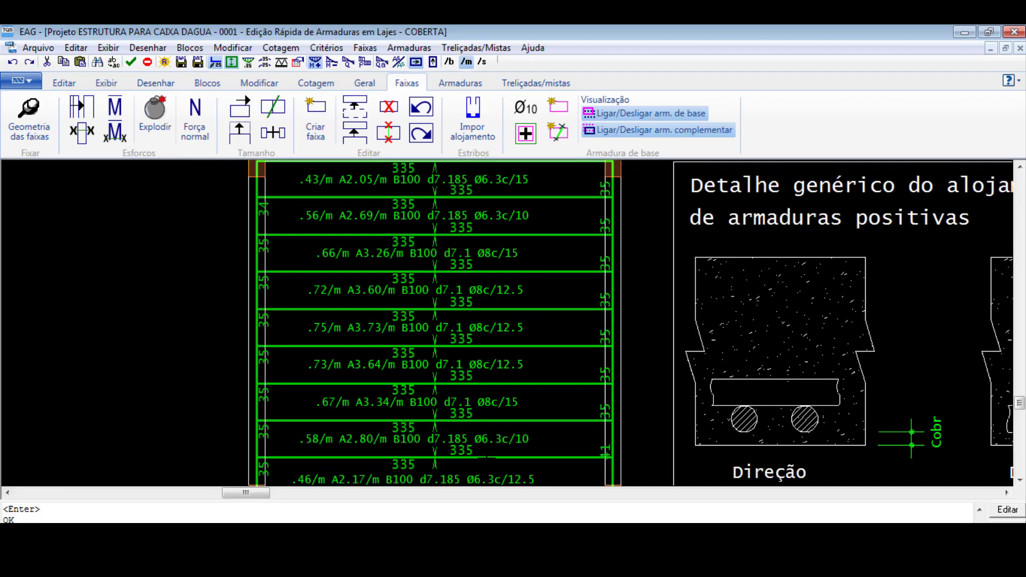
pyautogui.scroll(1, 487, 458)
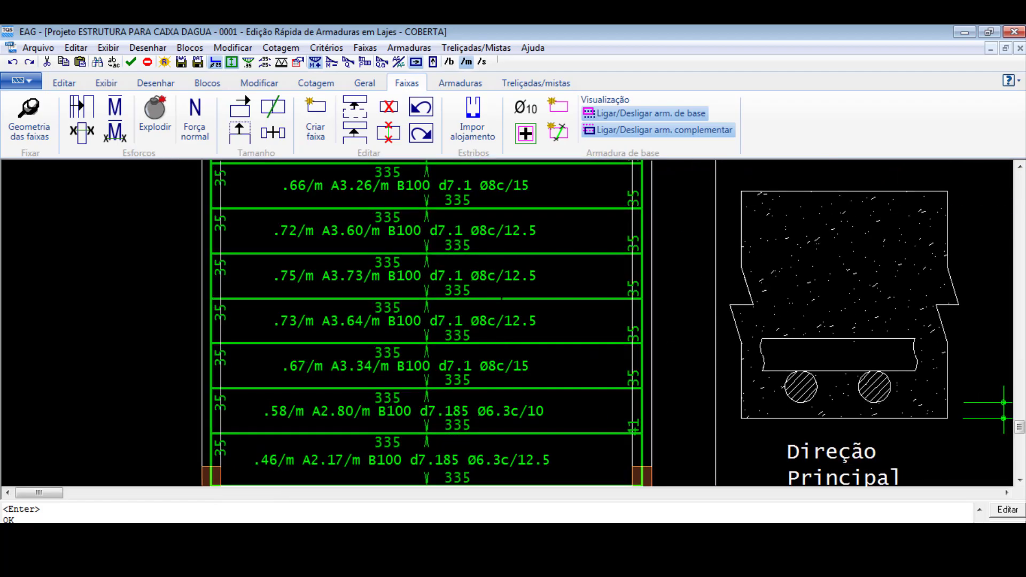
pyautogui.scroll(-1, 503, 319)
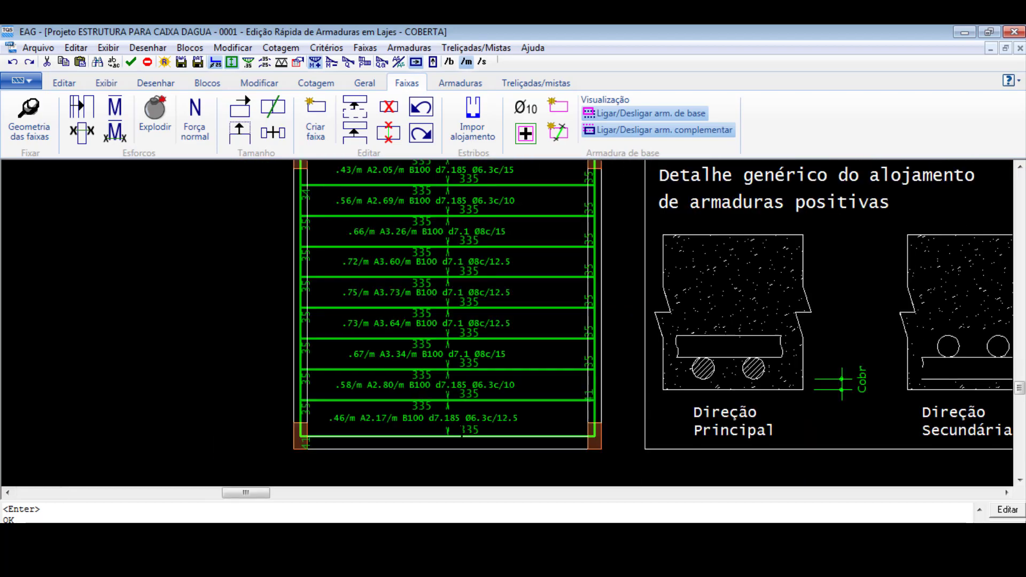
pyautogui.scroll(-1, 462, 435)
pyautogui.scroll(1, 454, 405)
pyautogui.scroll(-3, 419, 405)
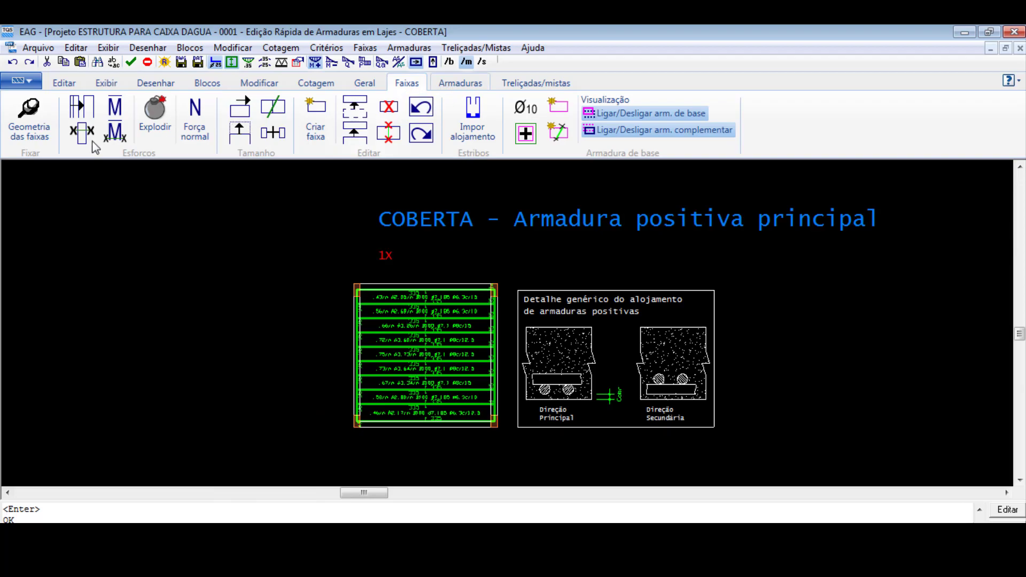
pyautogui.click(460, 83)
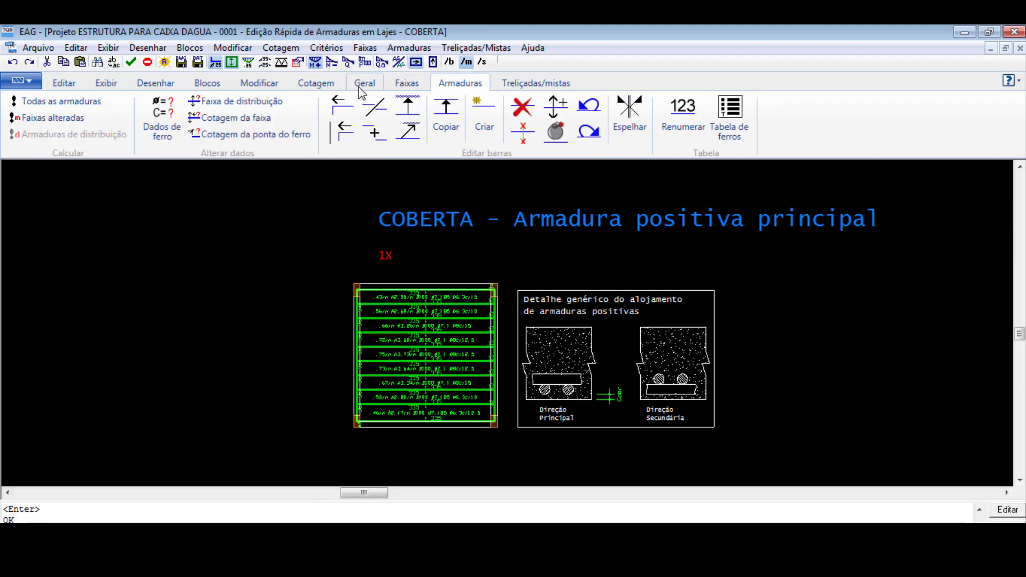
pyautogui.click(368, 85)
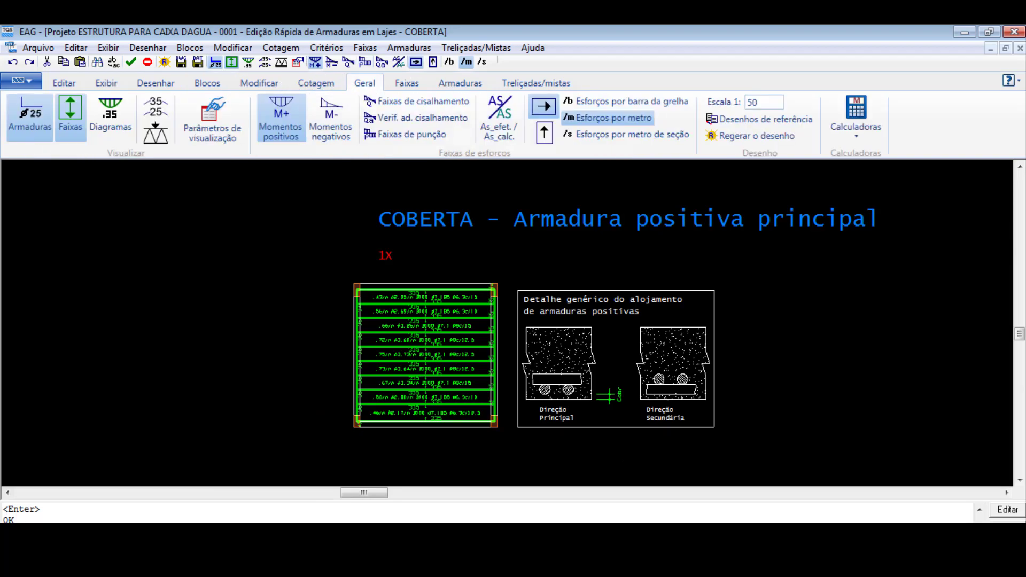
pyautogui.scroll(-1, 440, 372)
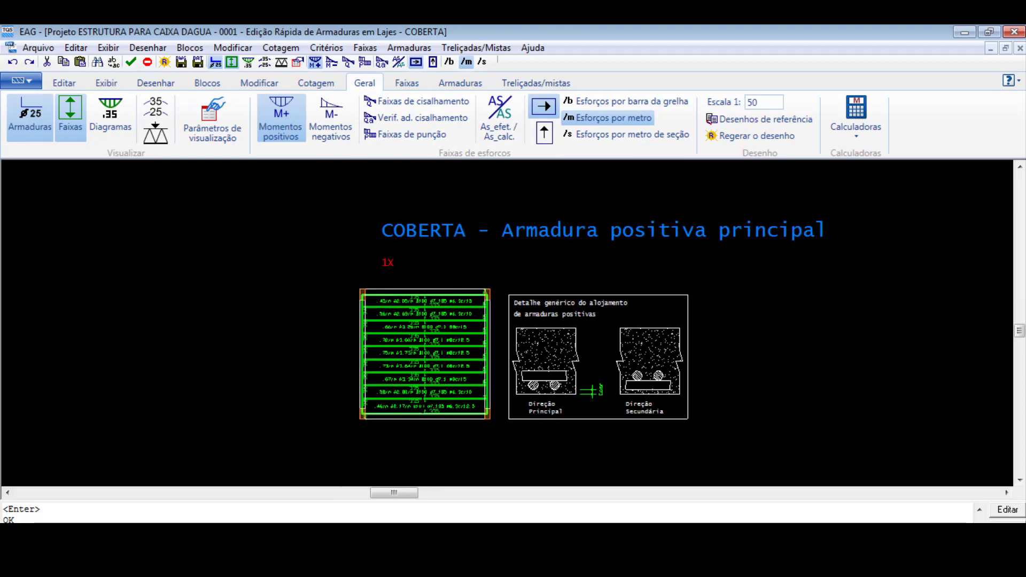
pyautogui.scroll(3, 423, 405)
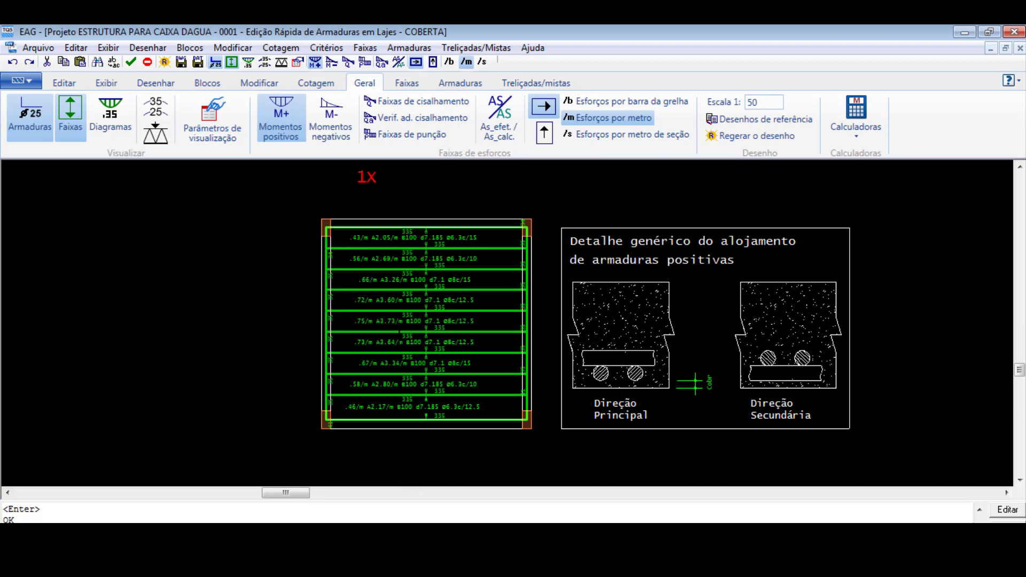
pyautogui.scroll(1, 404, 353)
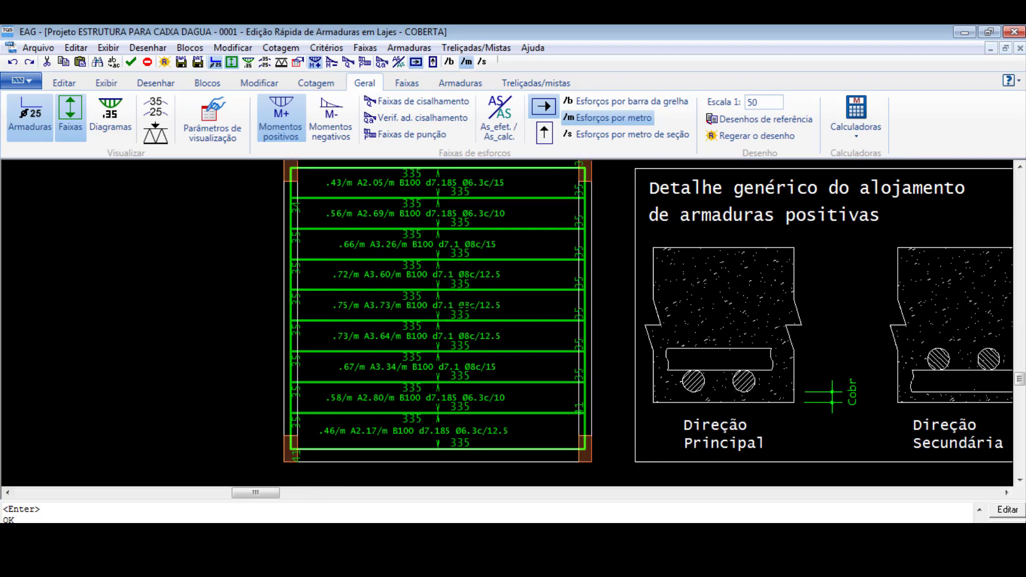
pyautogui.scroll(7, 462, 317)
pyautogui.scroll(-5, 463, 327)
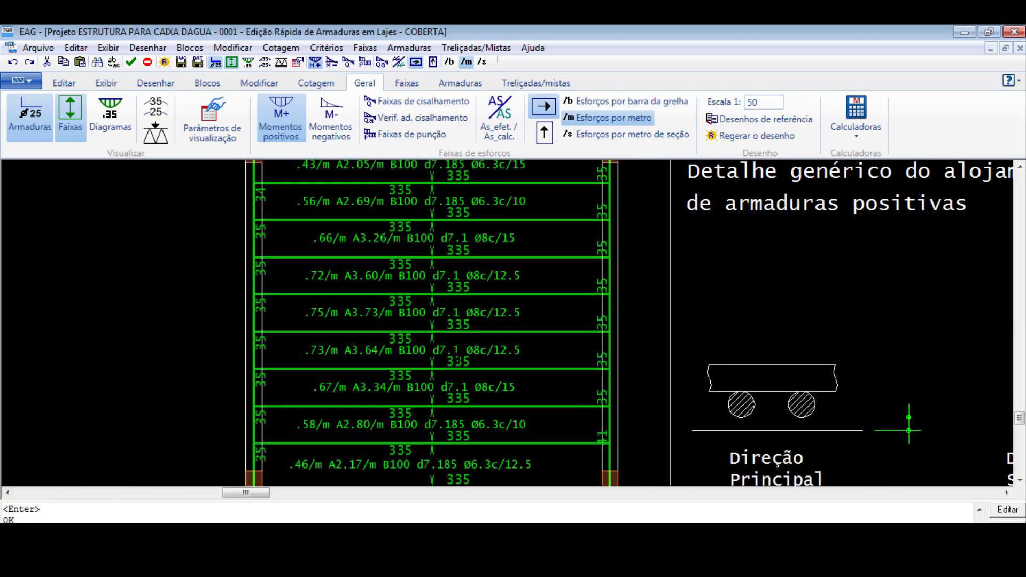
pyautogui.scroll(-1, 463, 289)
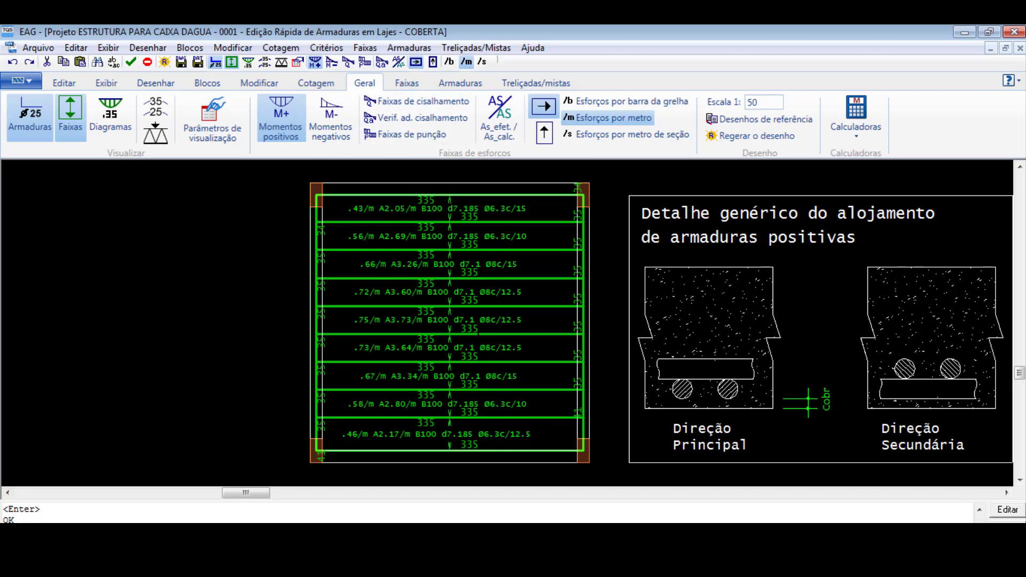
pyautogui.scroll(1, 439, 366)
pyautogui.scroll(-1, 400, 310)
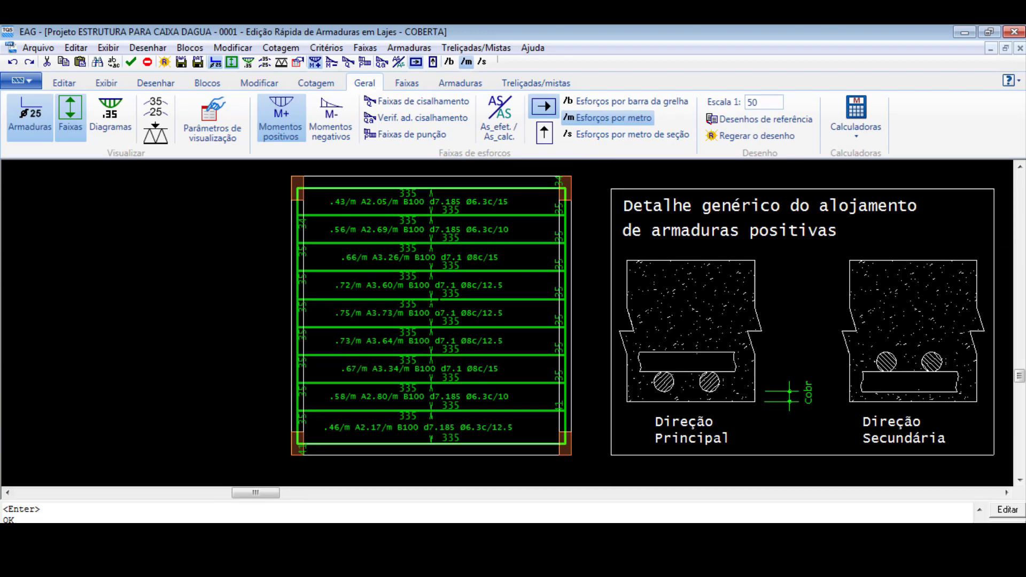
# - Apply the resisting moment of Ø8.0 c/12.5, 0.79 tfm/m, to the fourth and fifth strips from the slab's upper edge
pyautogui.click(445, 289)
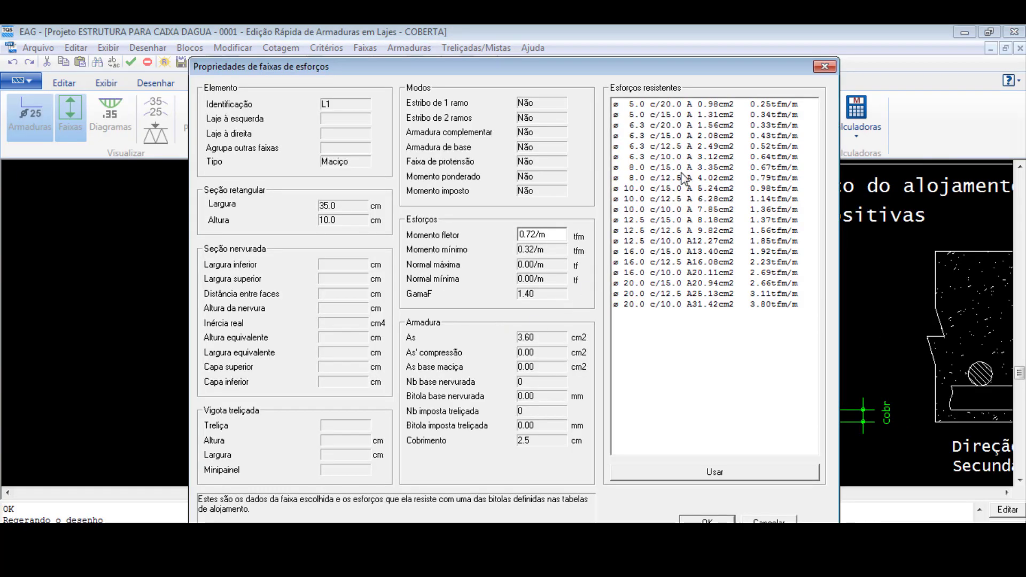
pyautogui.click(658, 180)
pyautogui.click(715, 472)
pyautogui.click(709, 520)
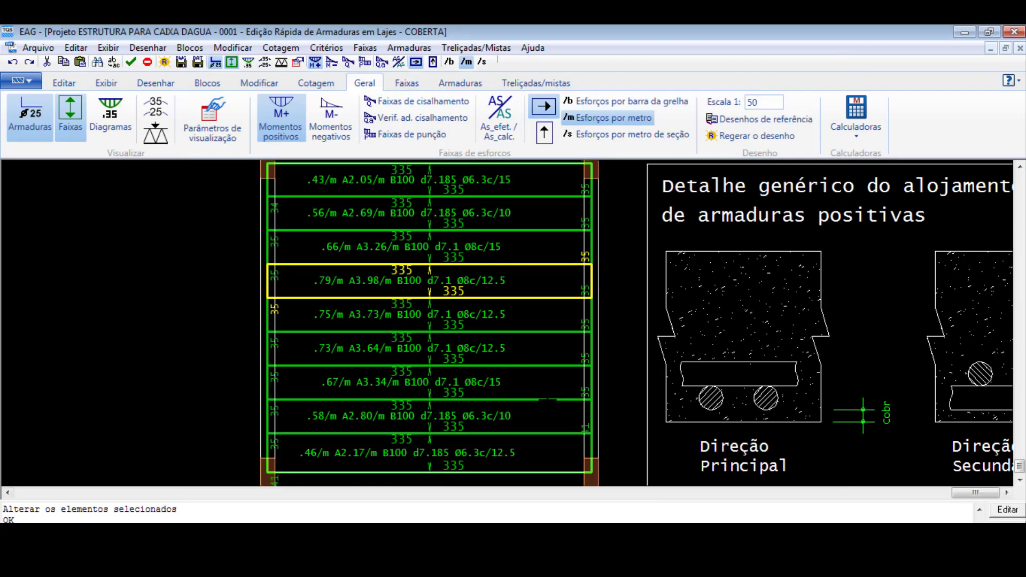
pyautogui.scroll(2, 467, 326)
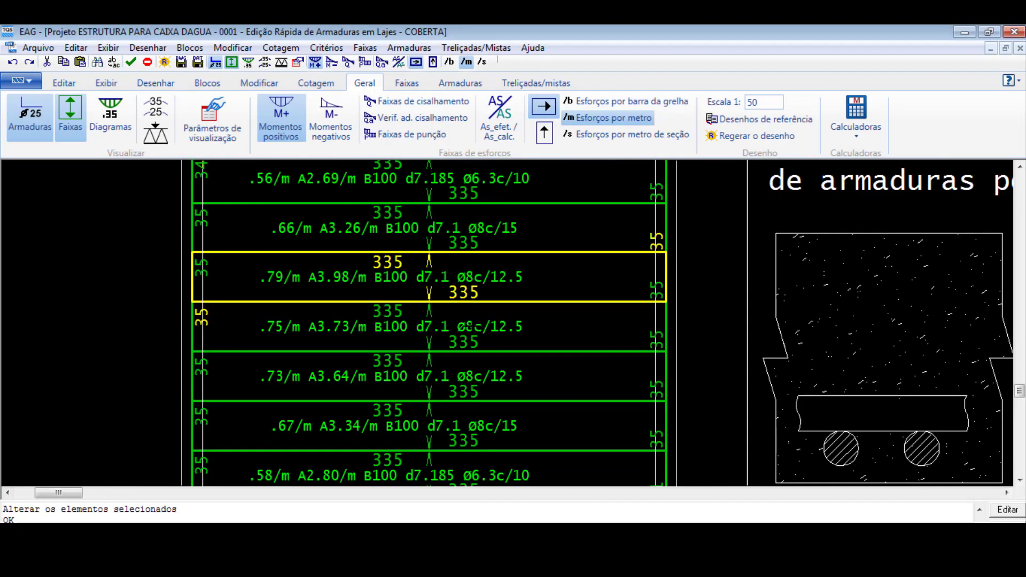
pyautogui.click(467, 325)
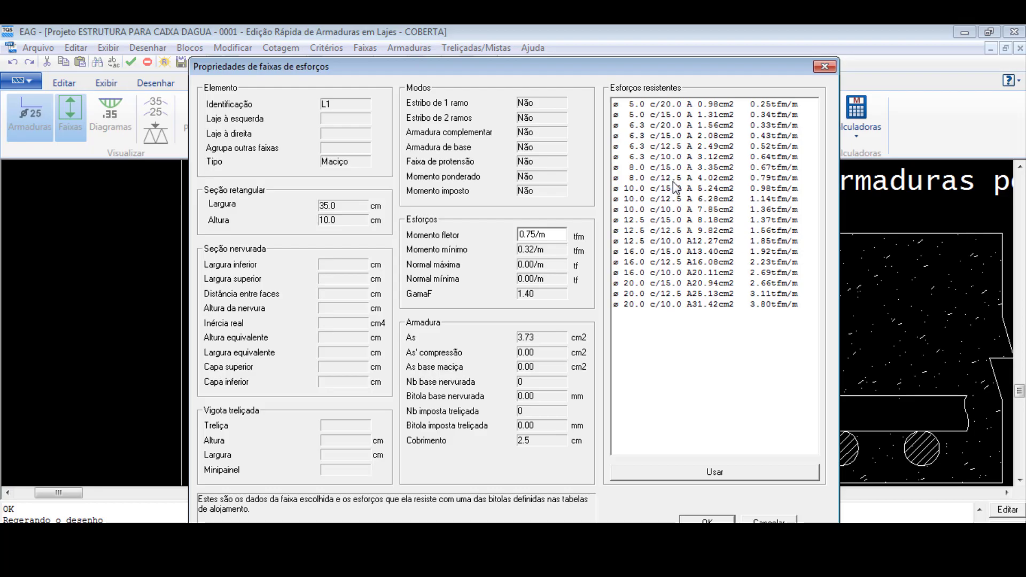
pyautogui.click(680, 180)
pyautogui.click(730, 473)
pyautogui.click(708, 520)
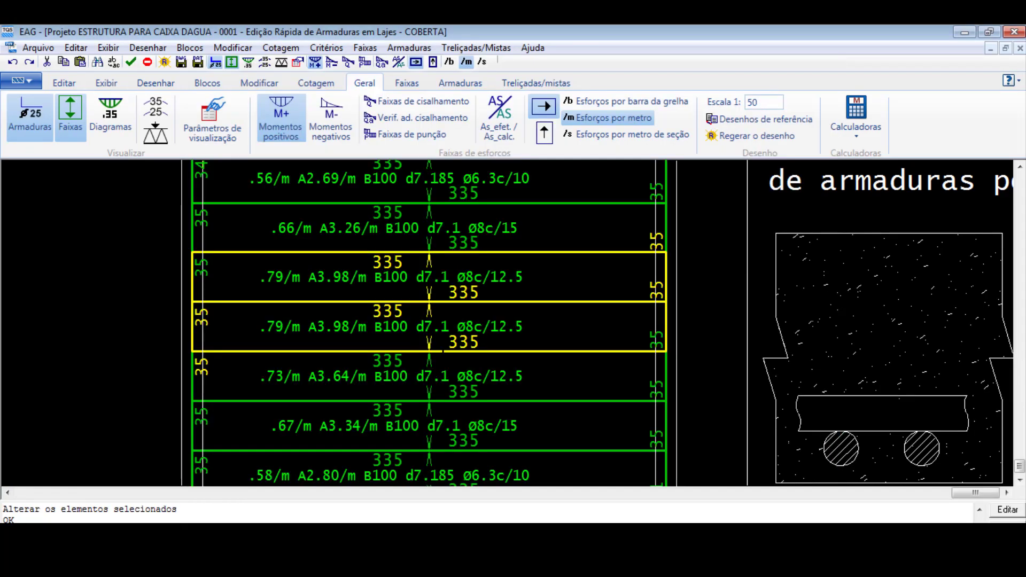
# - Apply the Ø8.0 c/12.5 resisting moment of 0.79 tfm/m to the sixth and seventh strips from the slab's upper edge
pyautogui.scroll(-1, 440, 352)
pyautogui.click(440, 357)
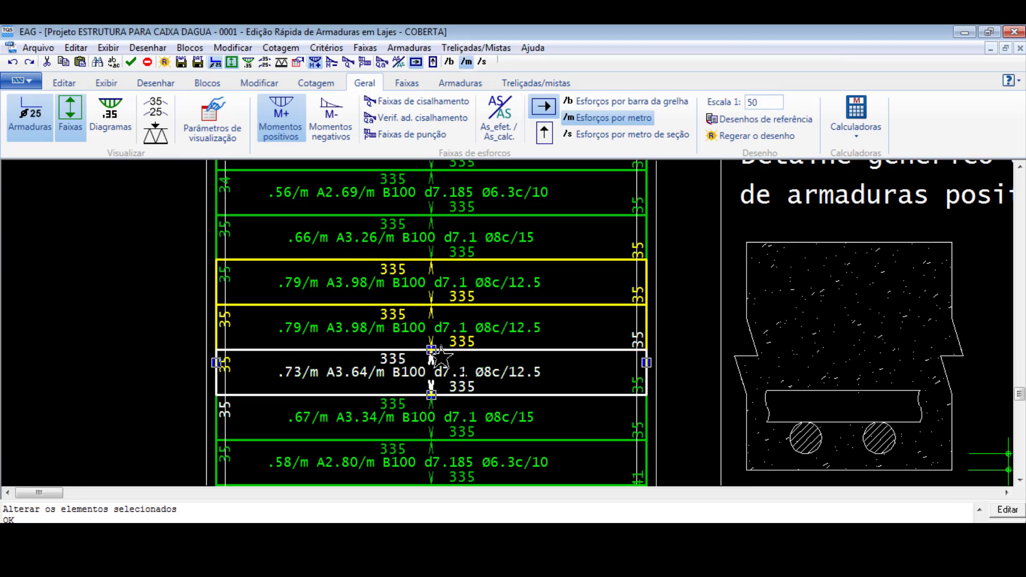
pyautogui.doubleClick(442, 357)
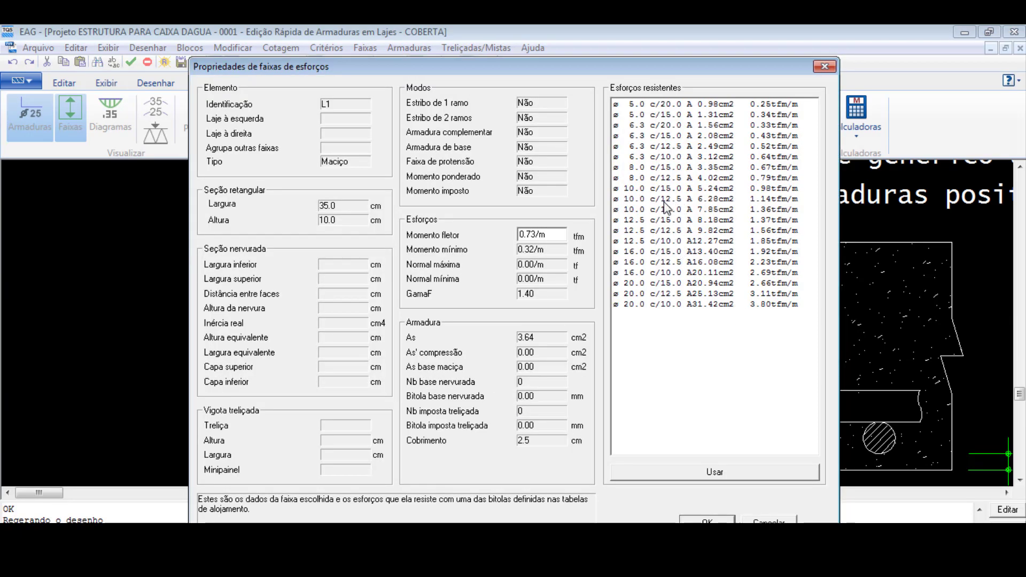
pyautogui.click(668, 179)
pyautogui.click(723, 472)
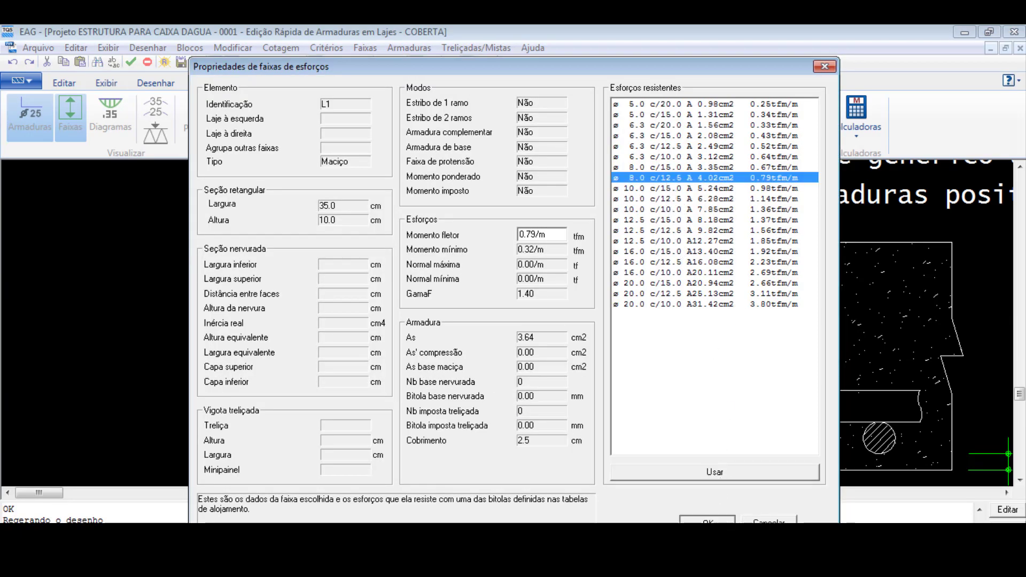
pyautogui.click(707, 521)
pyautogui.doubleClick(444, 415)
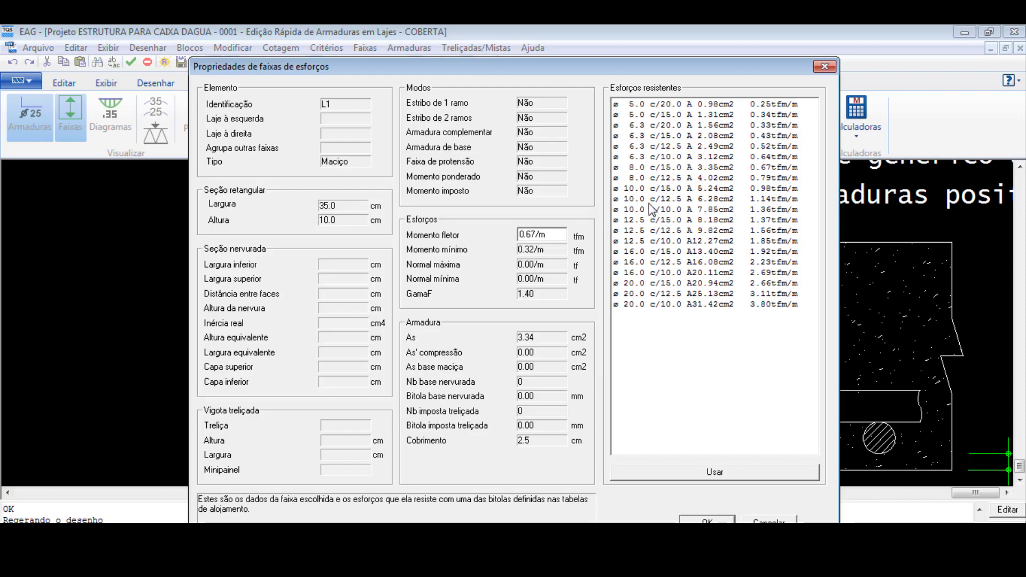
pyautogui.click(654, 178)
pyautogui.click(716, 473)
pyautogui.click(719, 518)
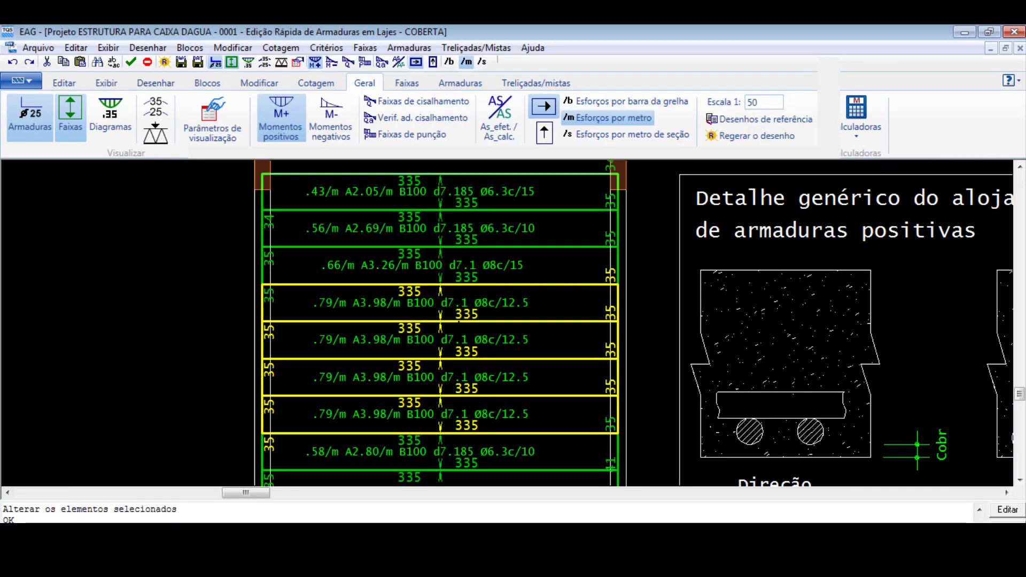
# - Set the third strip from the slab's upper edge to the Ø8.0 c/12.5 resisting moment of 0.79 tfm/m
pyautogui.doubleClick(446, 282)
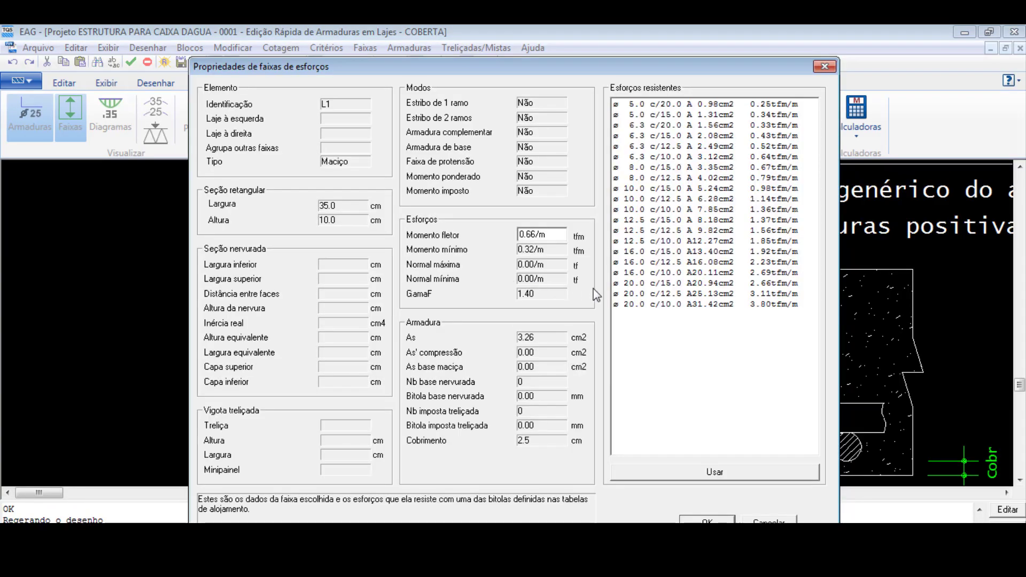
pyautogui.click(659, 179)
pyautogui.click(716, 473)
pyautogui.click(707, 520)
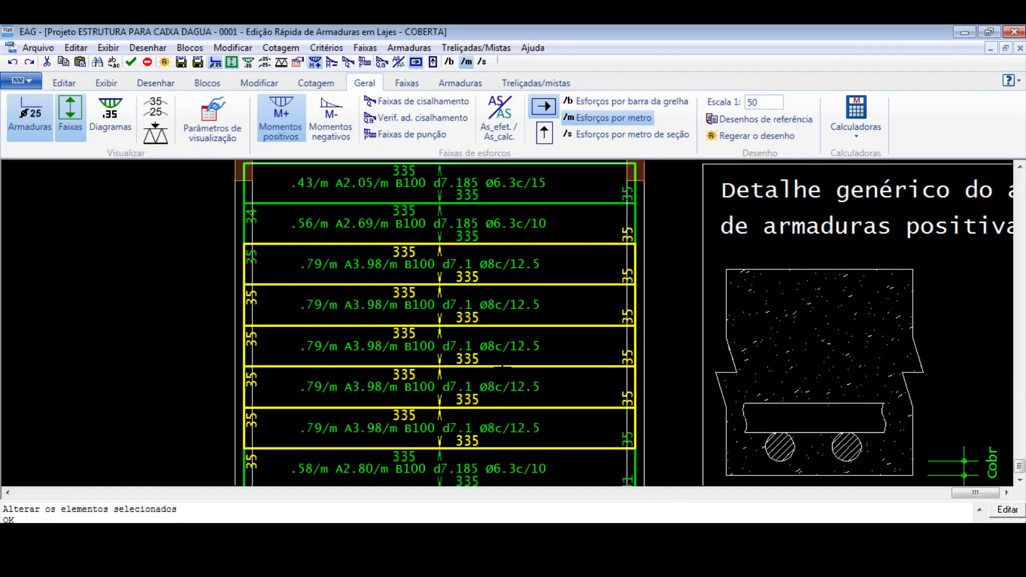
# - Apply the resisting moment of Ø6.3 c/10, 0.64 tfm/m, to the two uppermost strips of the slab
pyautogui.scroll(-2, 490, 277)
pyautogui.doubleClick(472, 245)
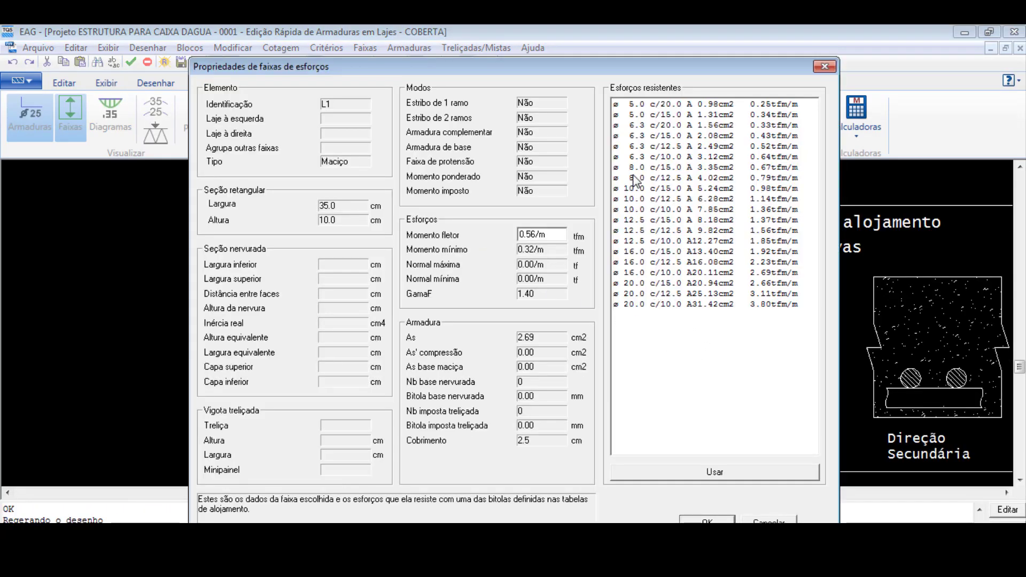
pyautogui.click(675, 157)
pyautogui.click(715, 471)
pyautogui.click(711, 519)
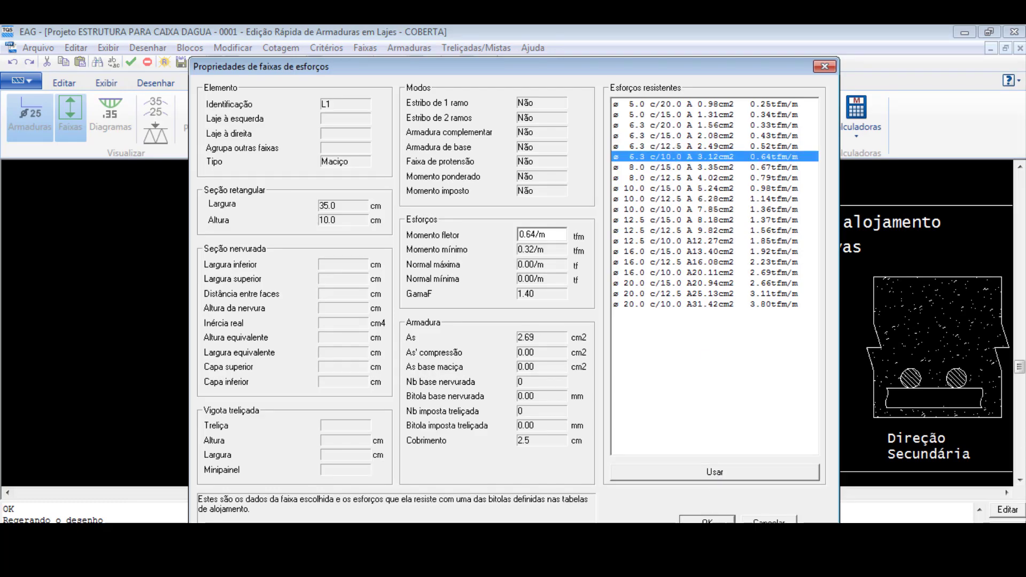
pyautogui.doubleClick(469, 230)
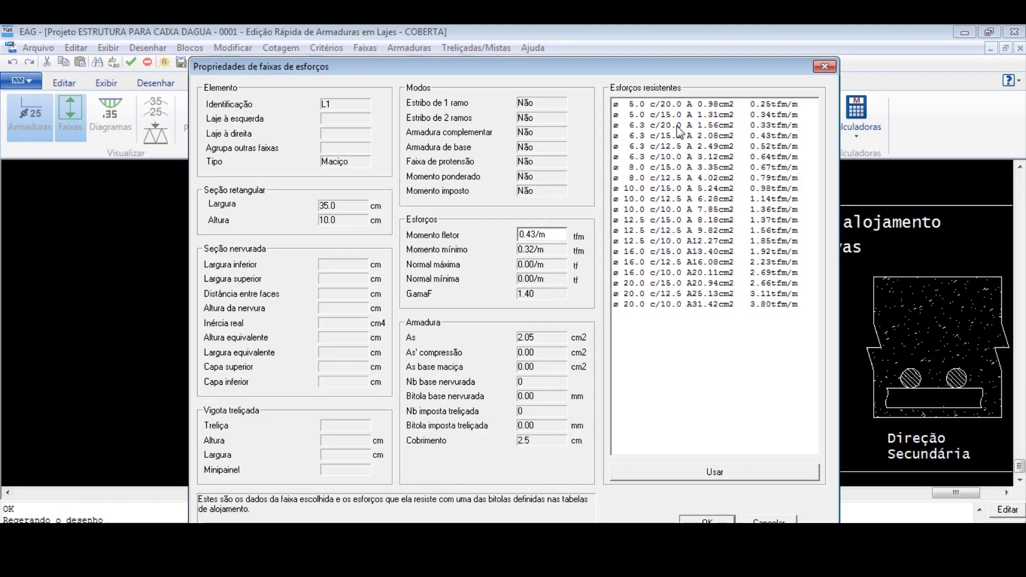
pyautogui.click(675, 158)
pyautogui.click(736, 471)
pyautogui.click(708, 519)
# - Apply the Ø6.3 c/10 resisting moment of 0.64 tfm/m to the two lowest strips of the slab
pyautogui.scroll(1, 461, 394)
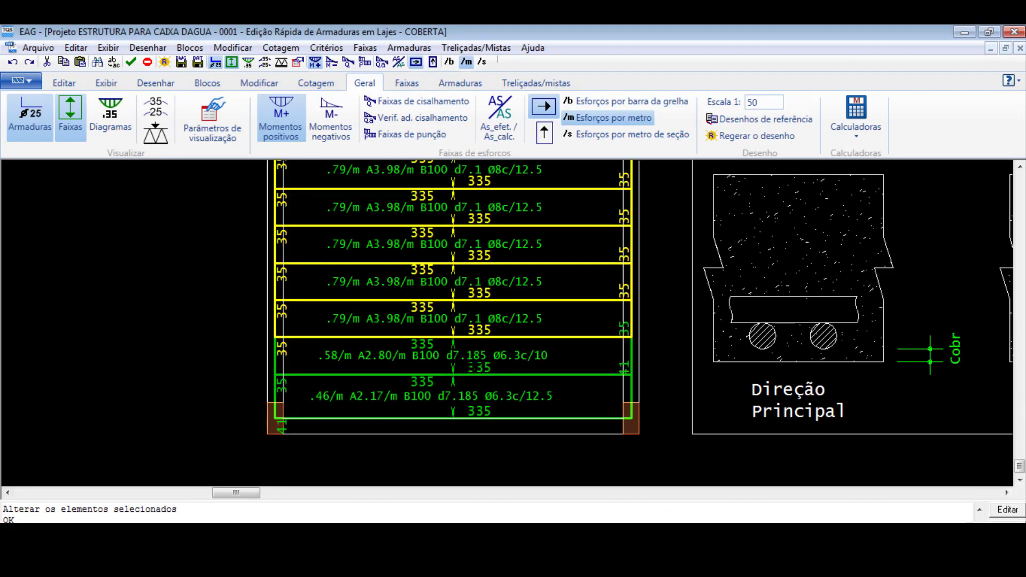
pyautogui.doubleClick(471, 368)
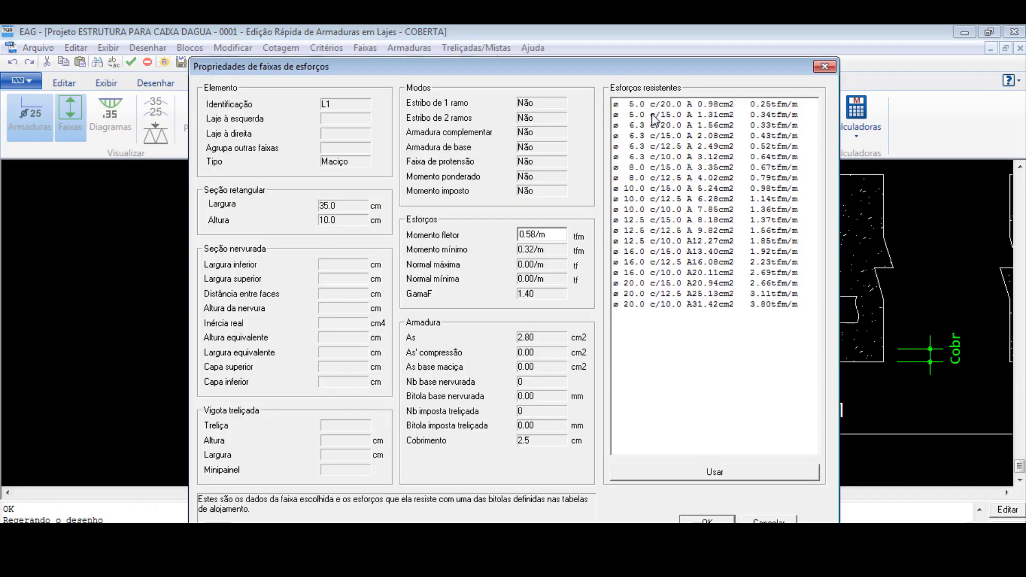
pyautogui.click(667, 135)
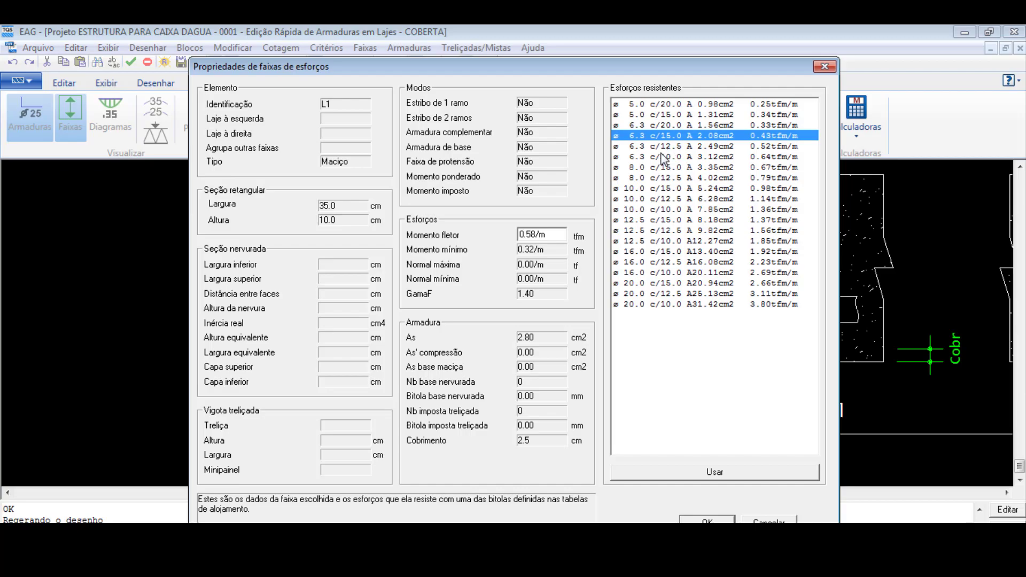
pyautogui.click(662, 157)
pyautogui.click(715, 473)
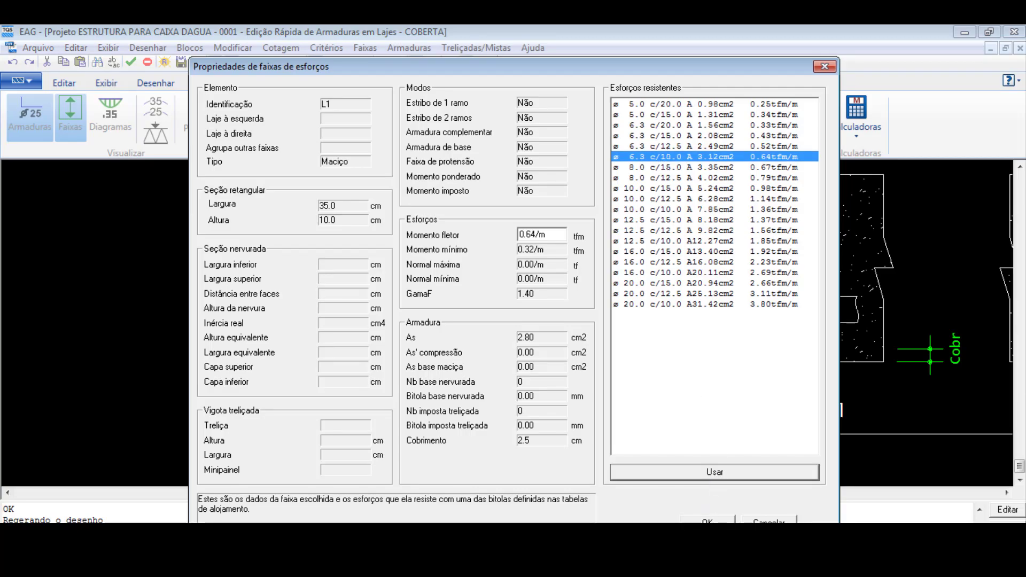
pyautogui.click(515, 400)
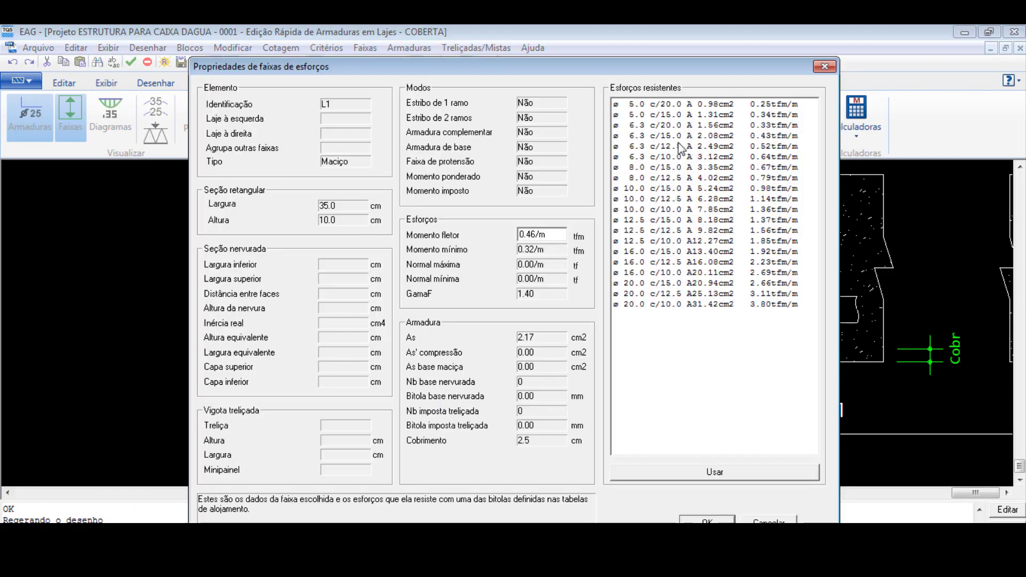
pyautogui.click(662, 158)
pyautogui.click(714, 473)
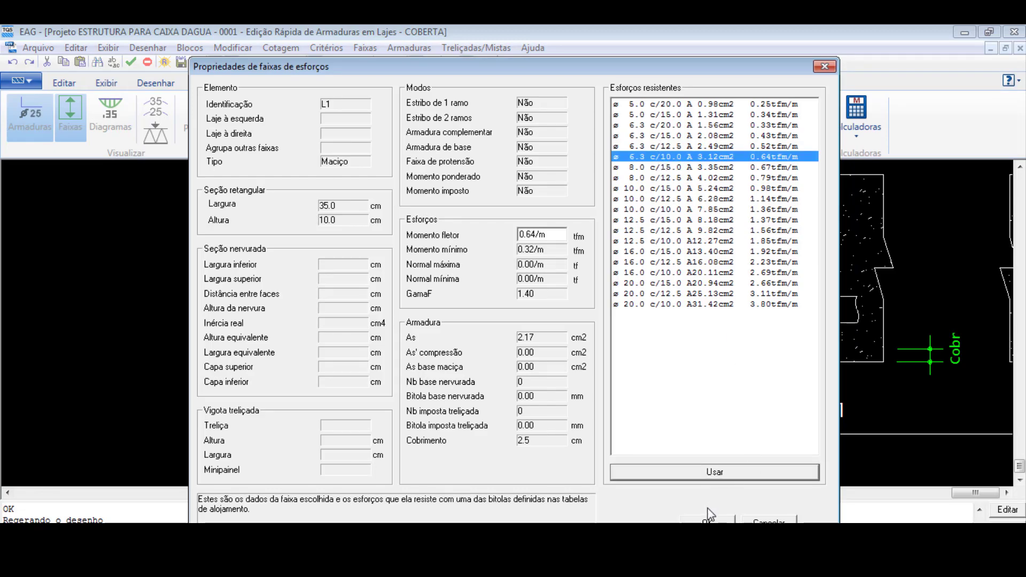
# - Turn on the comparison of effective with calculated reinforcement for the modified strips
pyautogui.scroll(-7, 468, 375)
pyautogui.scroll(2, 470, 327)
pyautogui.click(507, 124)
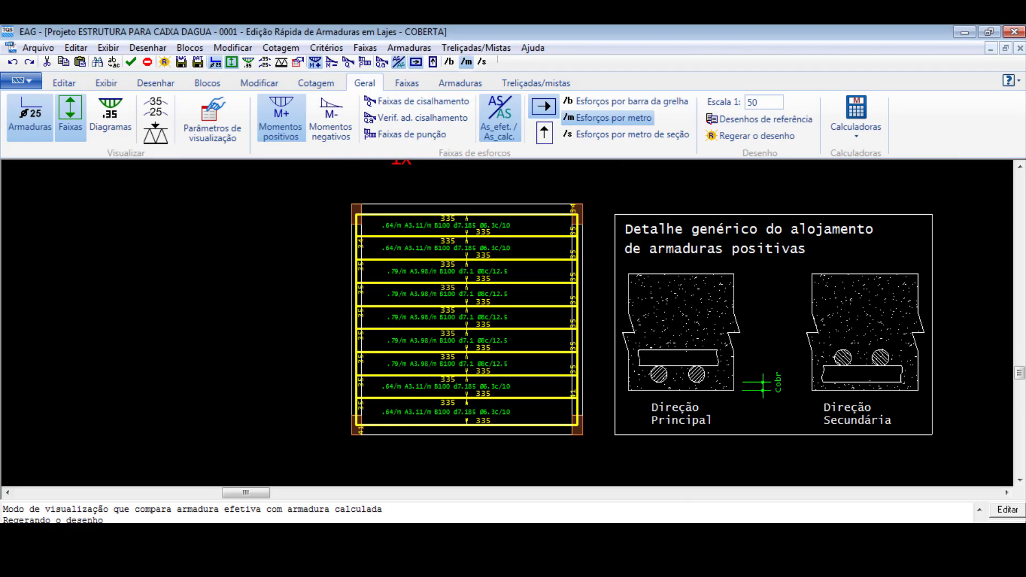
# - Hide the calculation strips so that only the slab's positive reinforcement bars are displayed
pyautogui.click(78, 116)
pyautogui.click(78, 116)
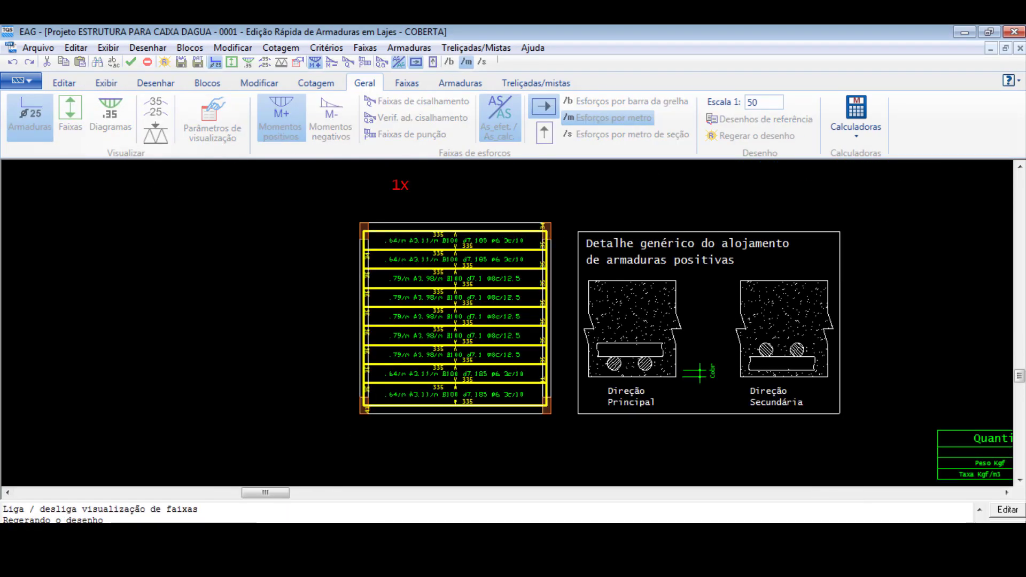
pyautogui.click(497, 124)
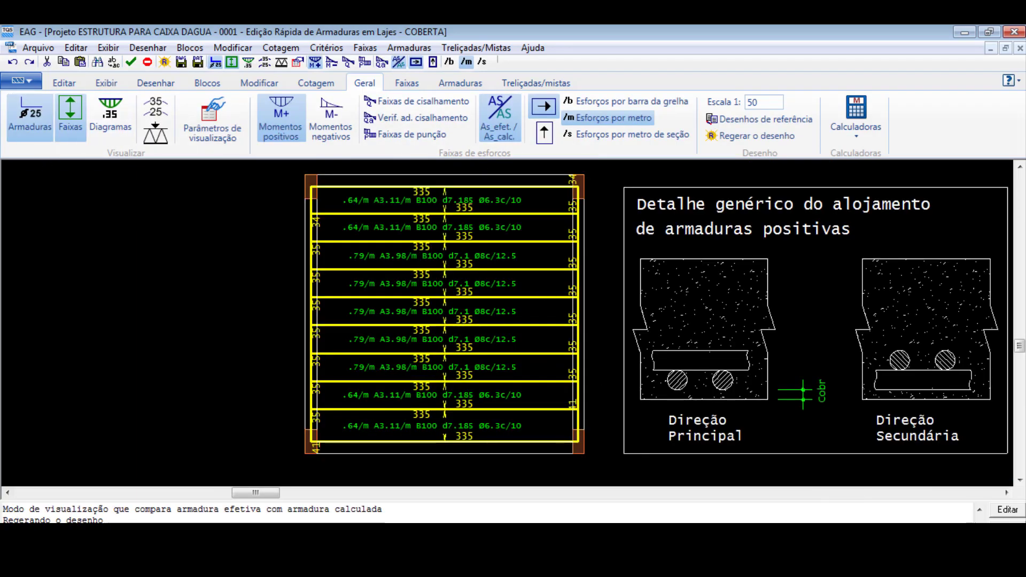
pyautogui.click(948, 568)
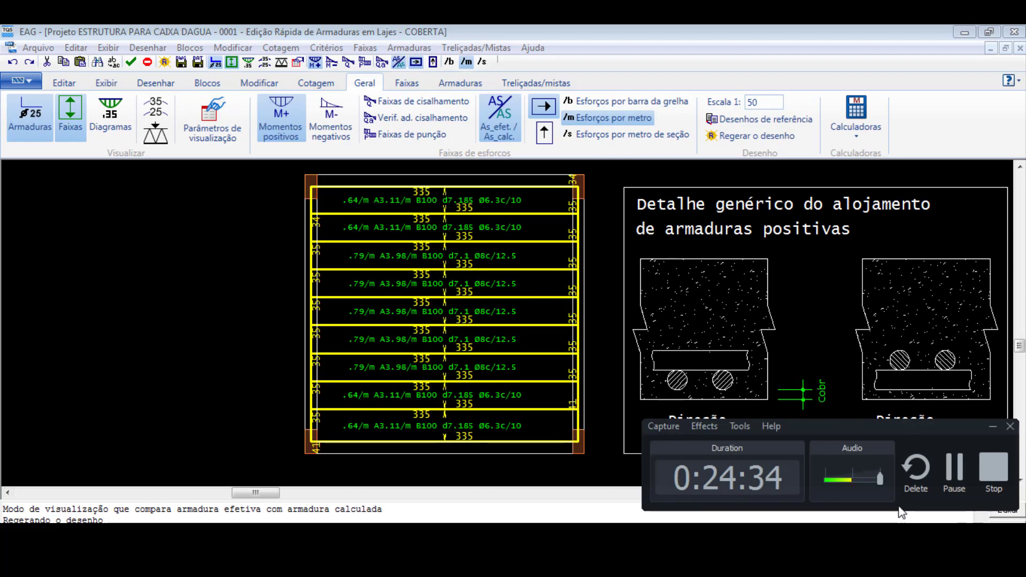
pyautogui.click(955, 484)
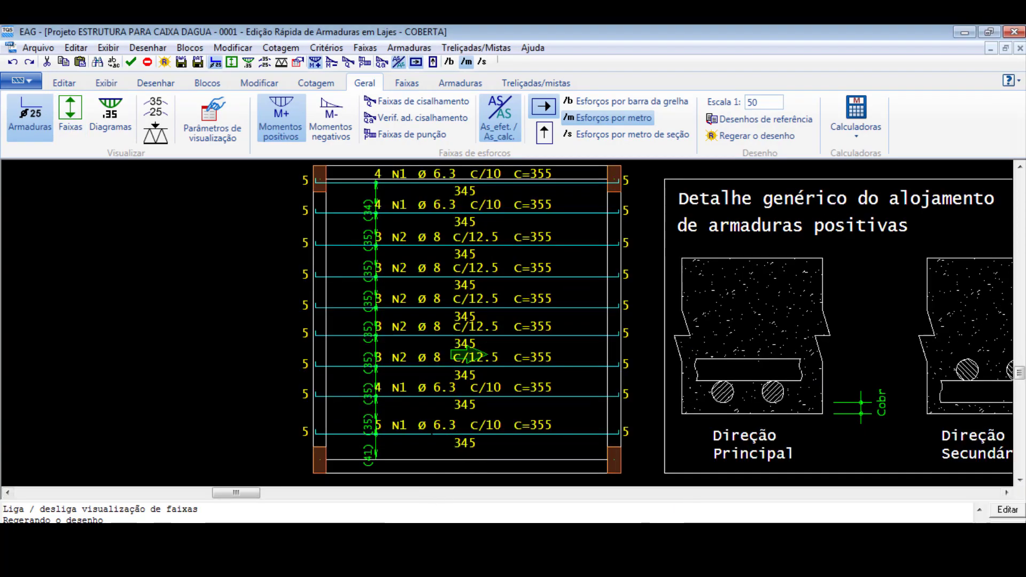
pyautogui.scroll(-1, 469, 355)
pyautogui.scroll(-1, 465, 363)
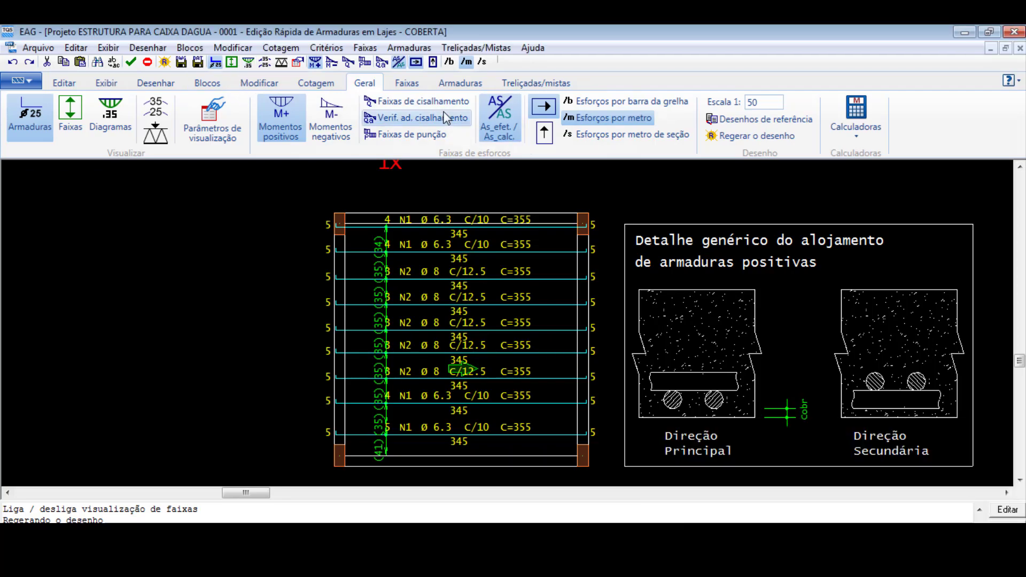
# - Recalculate the reinforcement of the modified strips and accept regenerating their bars
pyautogui.click(409, 47)
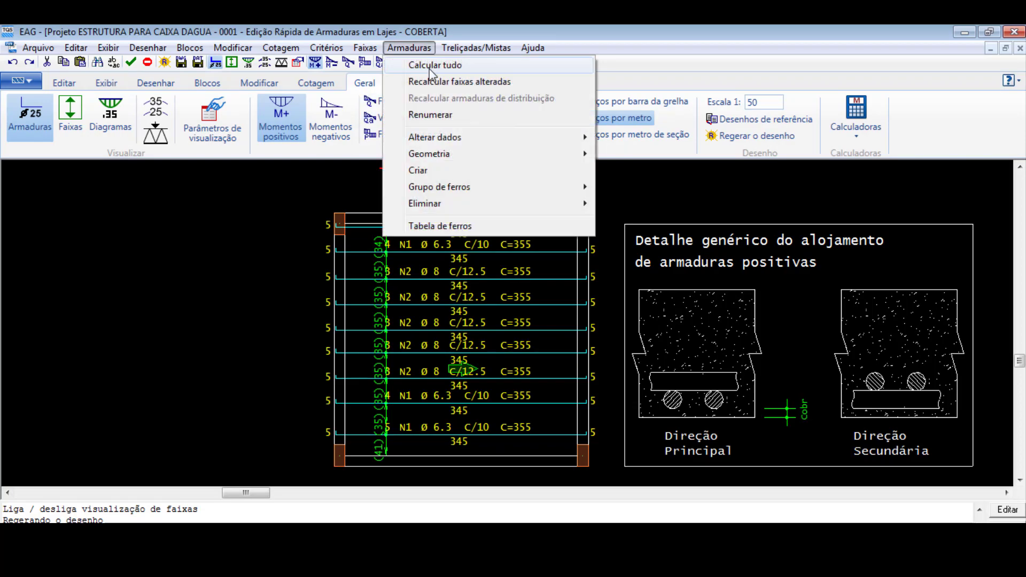
pyautogui.click(159, 343)
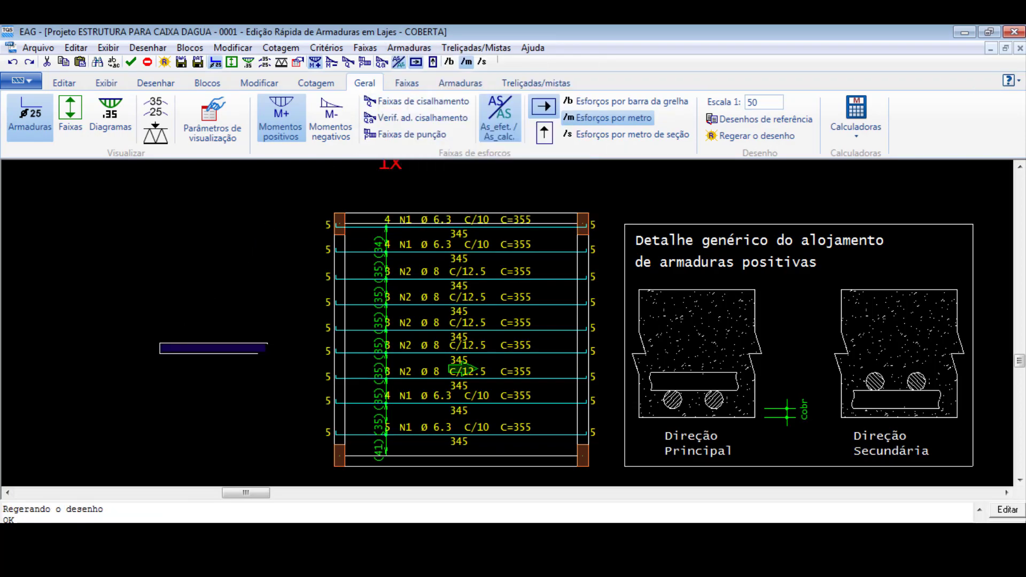
pyautogui.scroll(1, 266, 352)
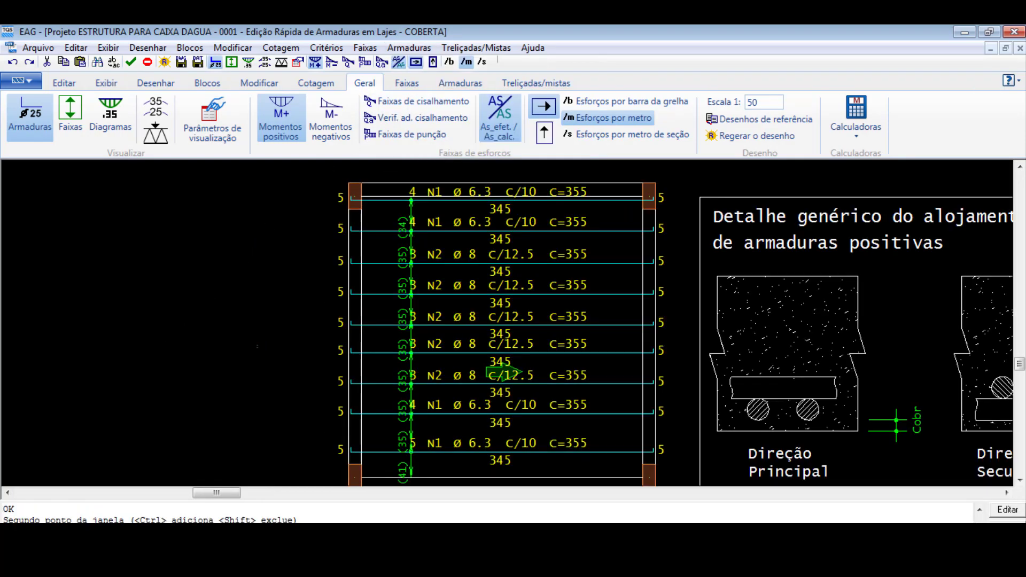
pyautogui.click(460, 83)
pyautogui.scroll(-1, 502, 373)
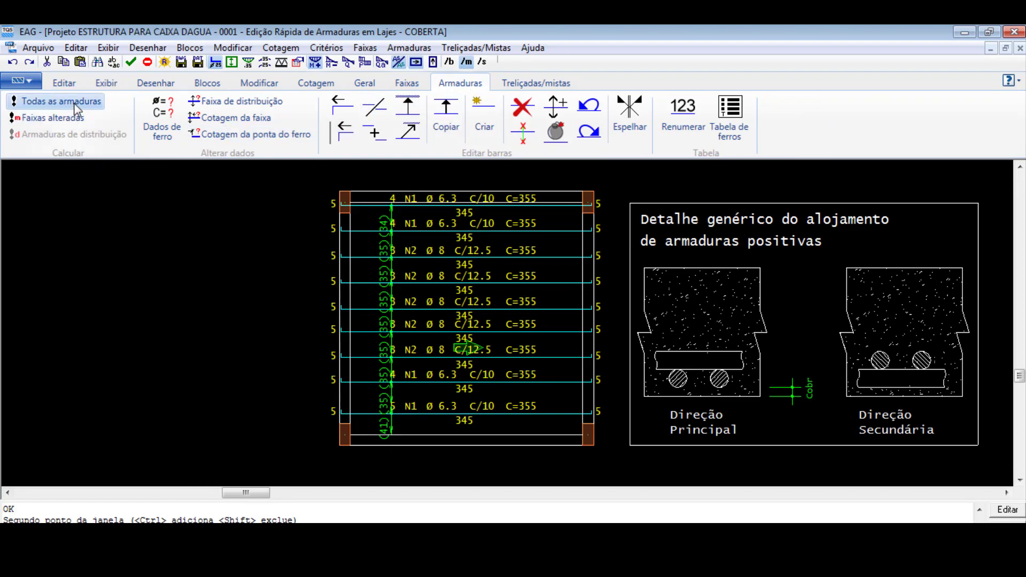
pyautogui.click(64, 118)
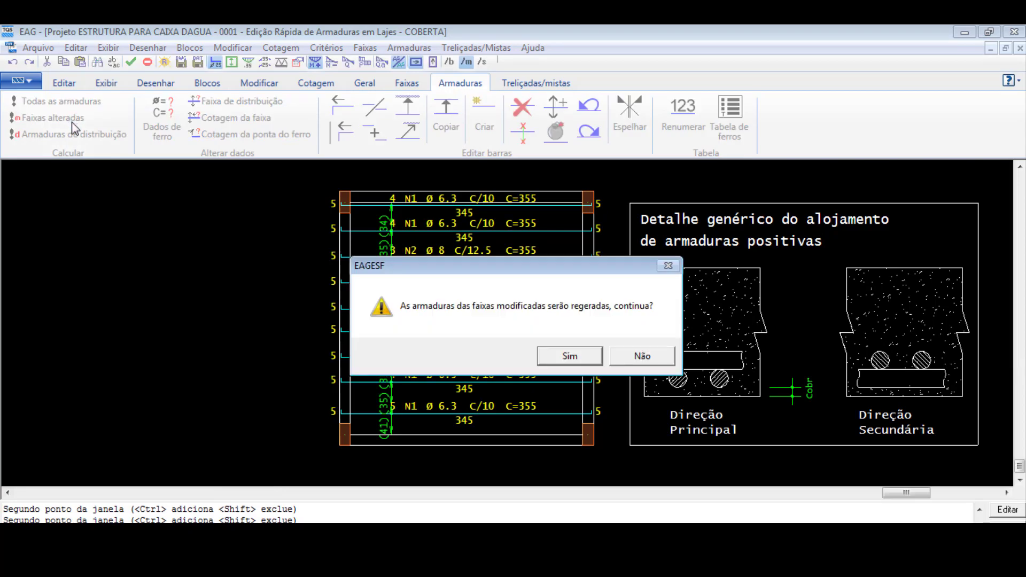
pyautogui.click(577, 364)
pyautogui.scroll(1, 470, 348)
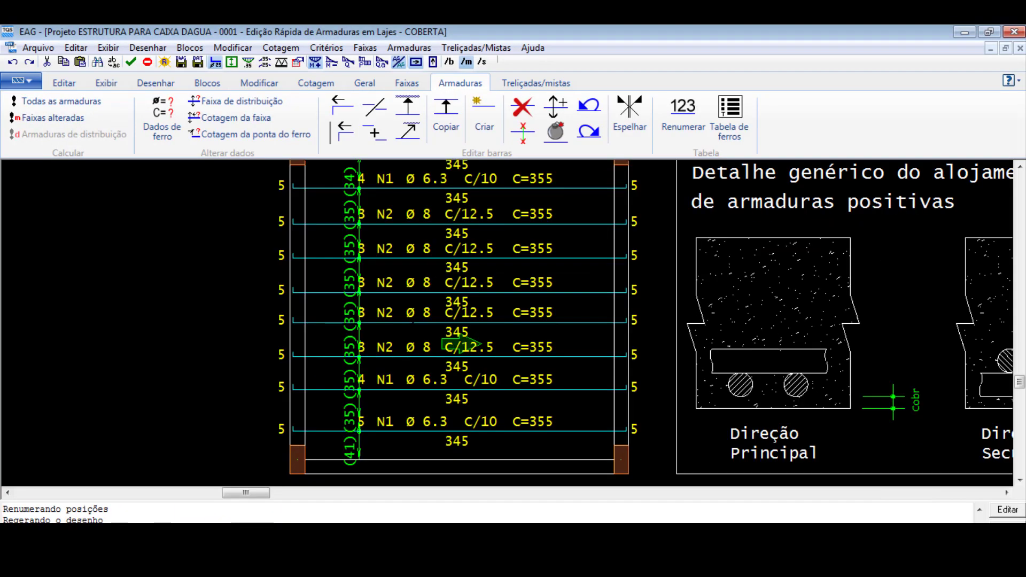
pyautogui.scroll(-1, 461, 344)
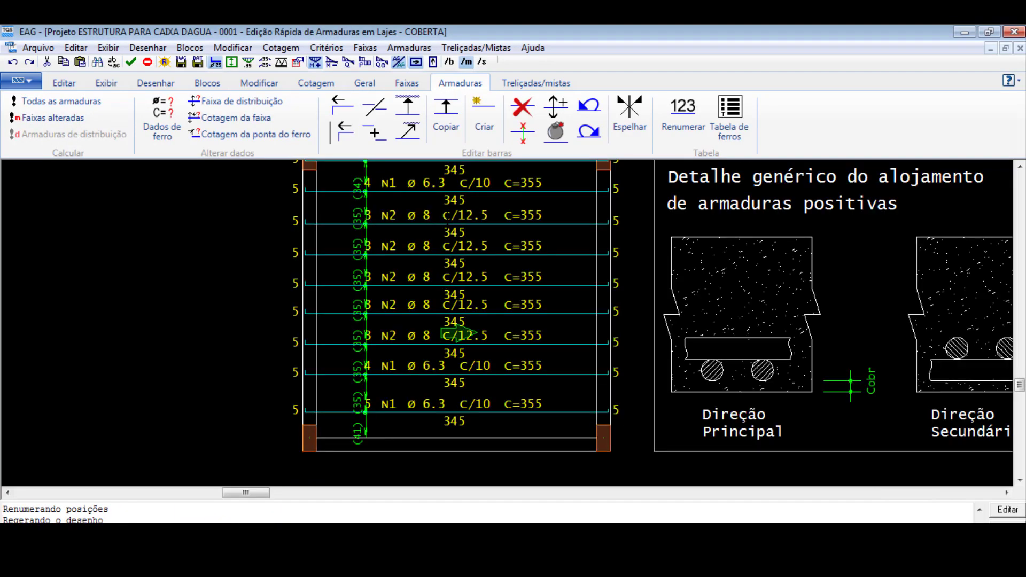
pyautogui.click(260, 107)
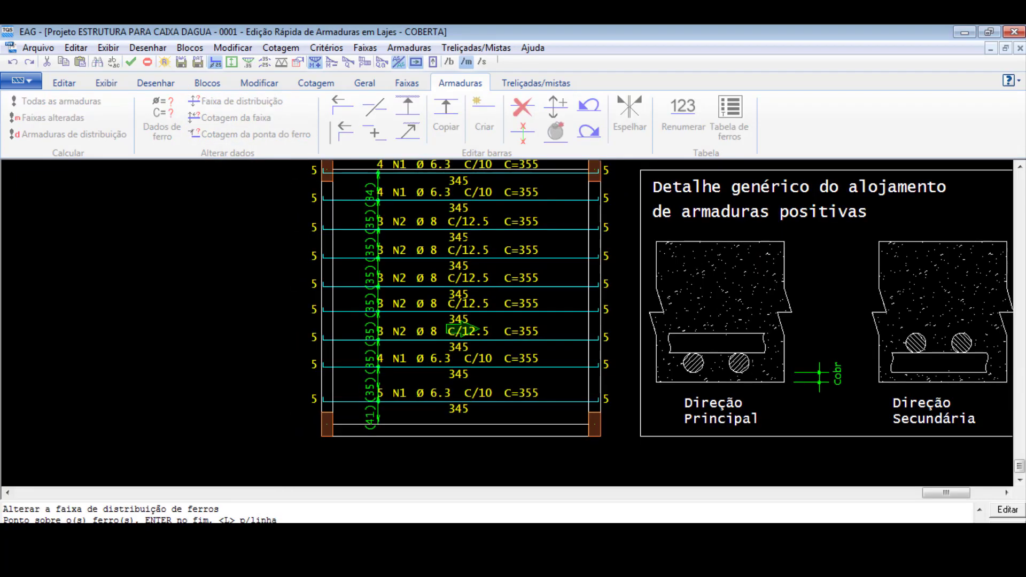
pyautogui.click(459, 229)
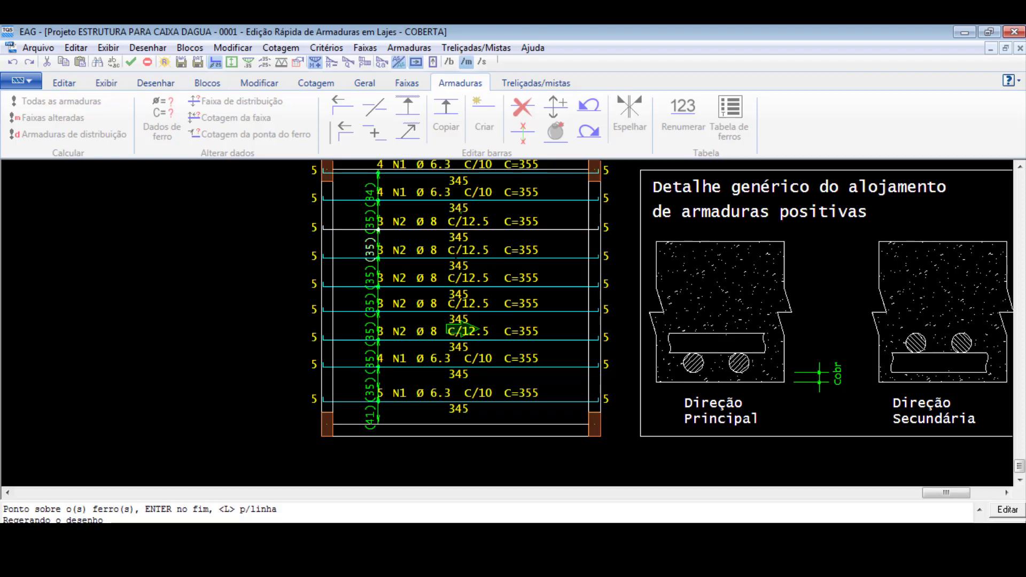
pyautogui.click(459, 202)
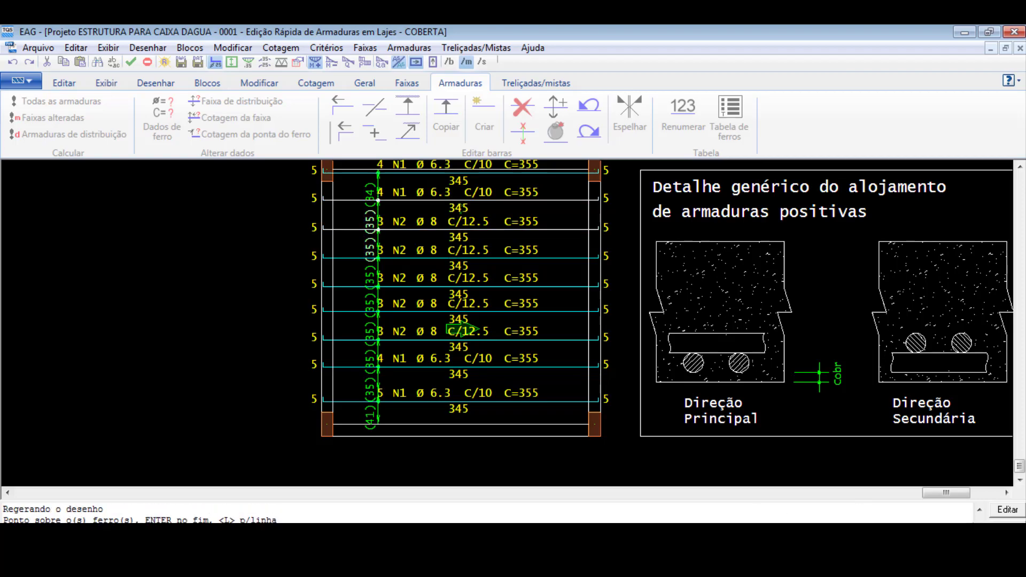
pyautogui.press('Escape')
# - Try to group the two lowest Ø6.3 c/10 bars of the slab into a single bar group
pyautogui.scroll(1, 658, 347)
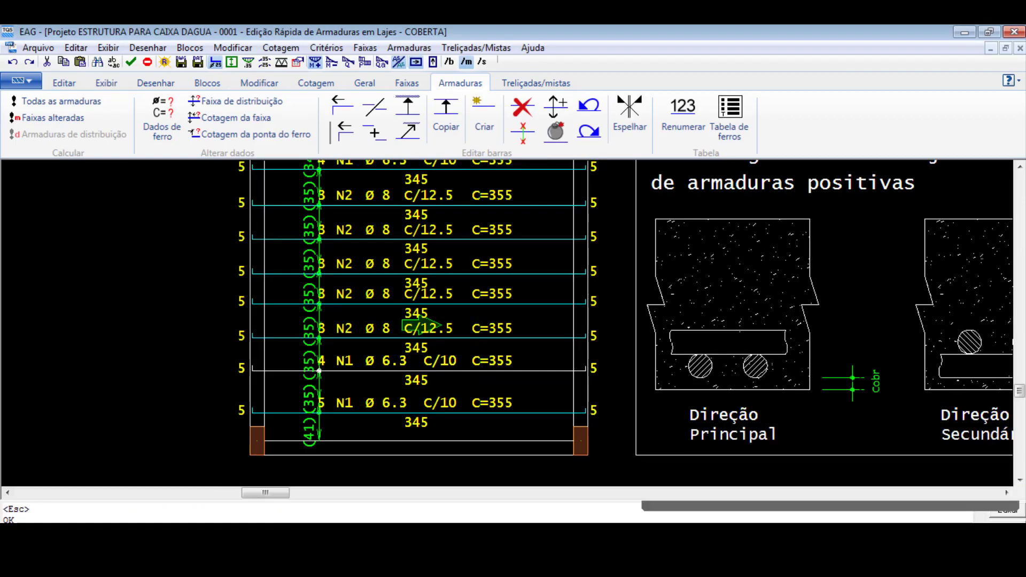
pyautogui.click(556, 132)
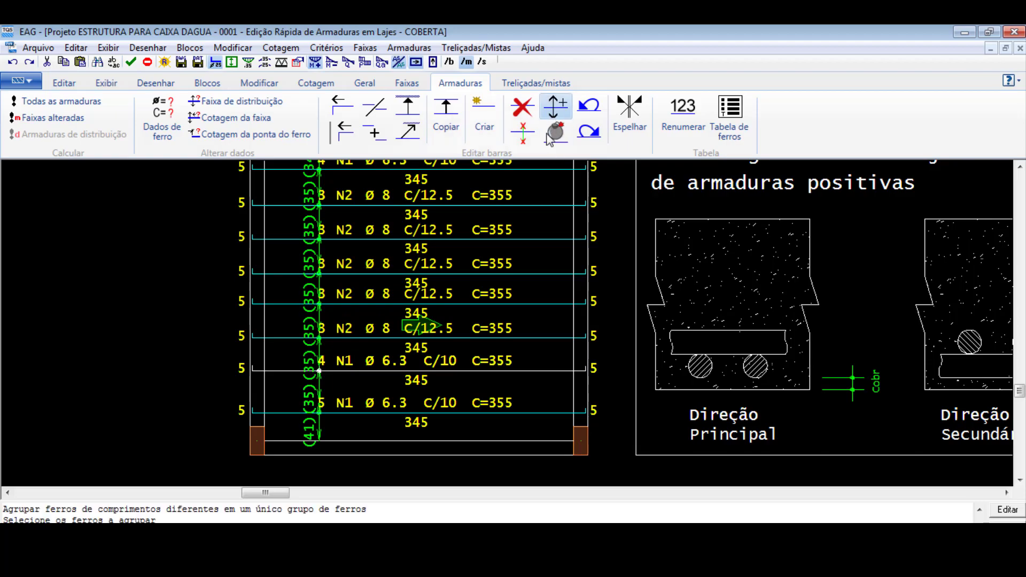
pyautogui.click(460, 371)
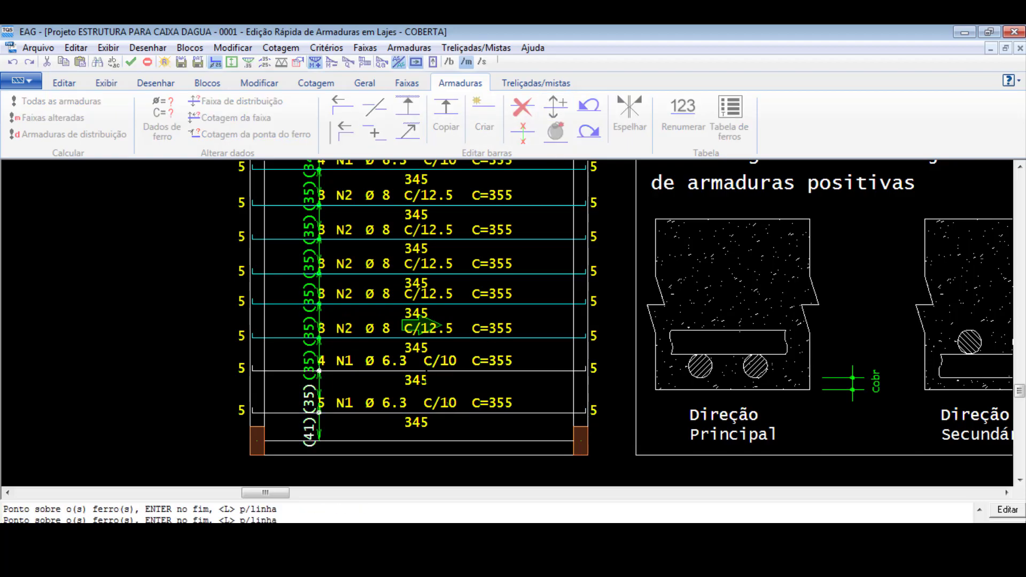
pyautogui.press('Return')
pyautogui.scroll(-2, 436, 393)
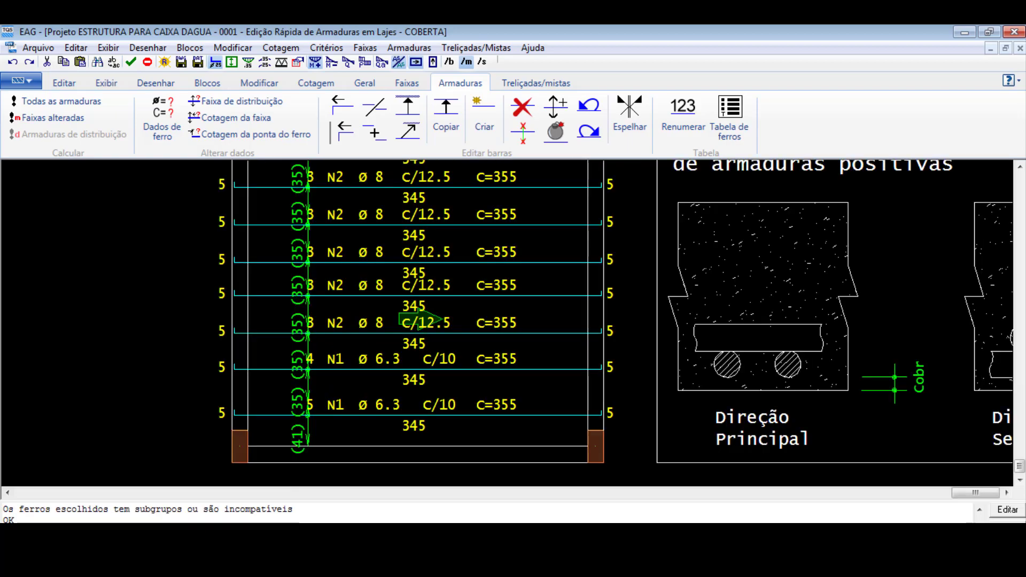
pyautogui.scroll(1, 419, 425)
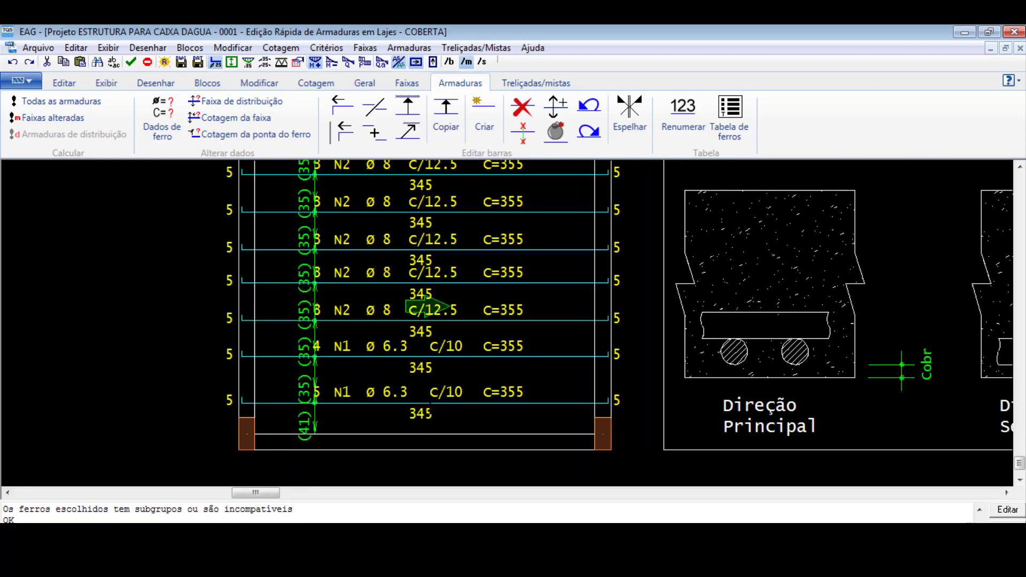
pyautogui.scroll(1, 432, 403)
pyautogui.click(527, 406)
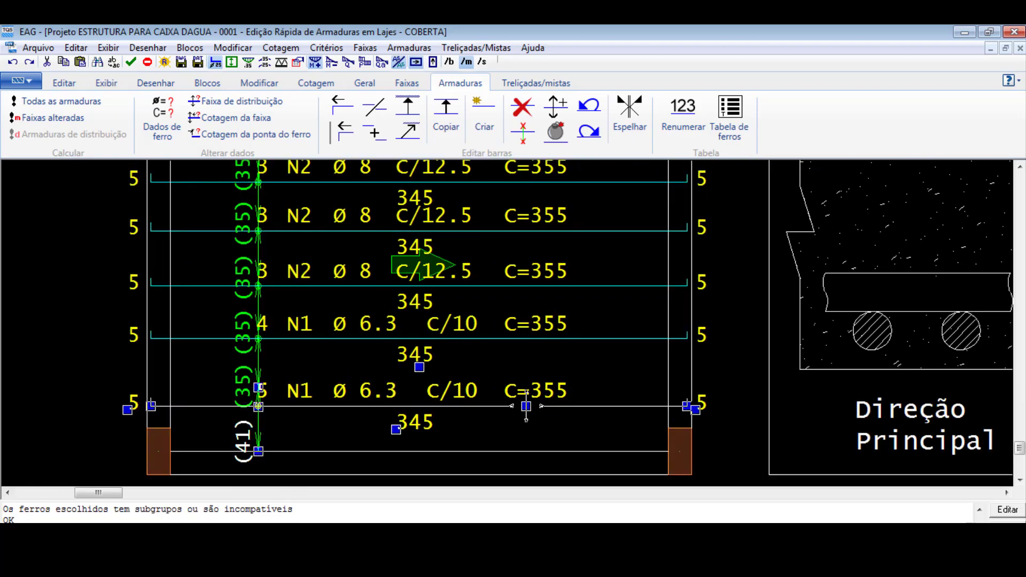
pyautogui.click(526, 338)
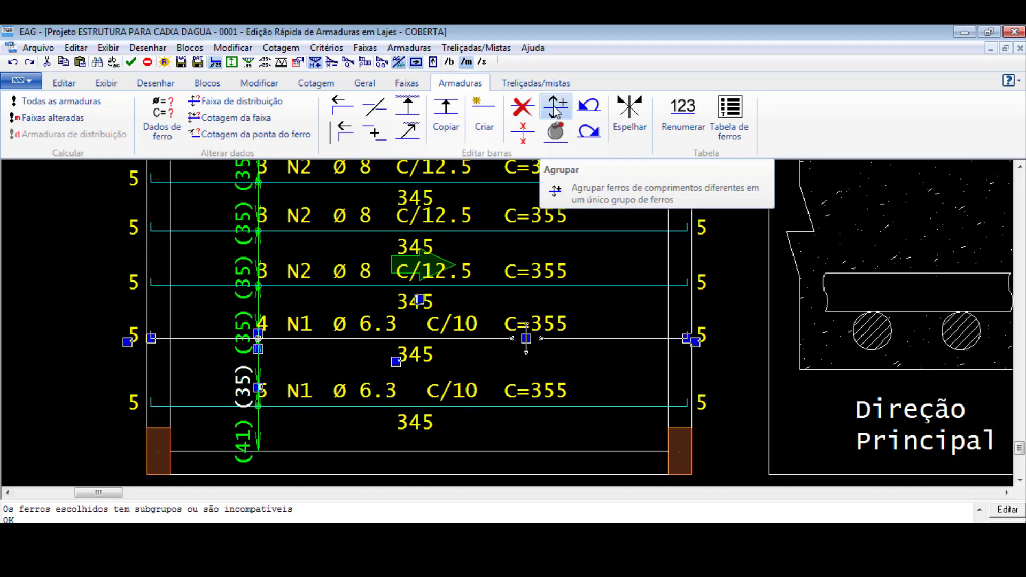
pyautogui.click(556, 110)
pyautogui.click(481, 406)
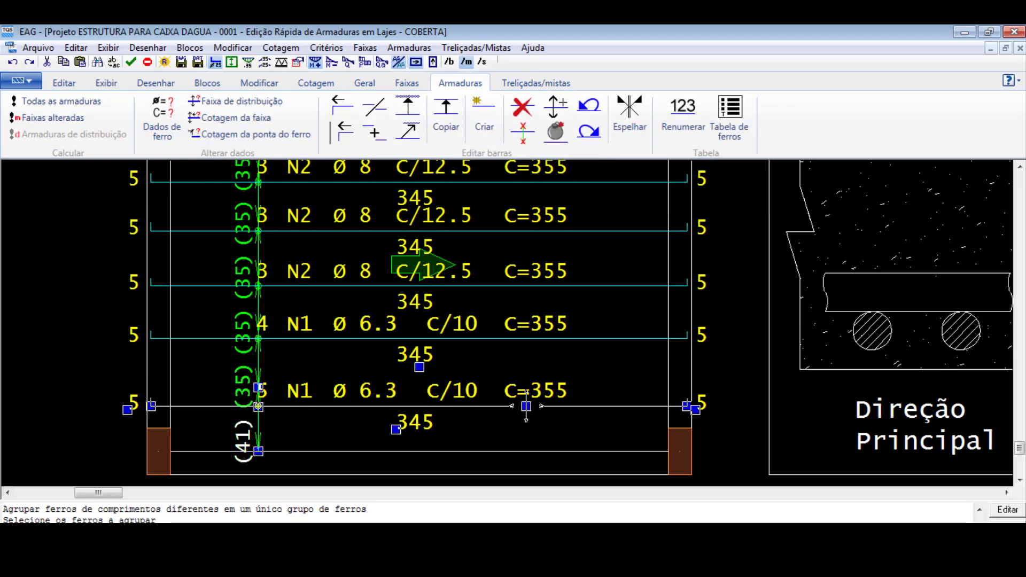
# - Join the two lowest Ø6.3 c/10 bars into one bar and place its distribution dimension near the right end
pyautogui.rightClick(452, 386)
pyautogui.click(508, 412)
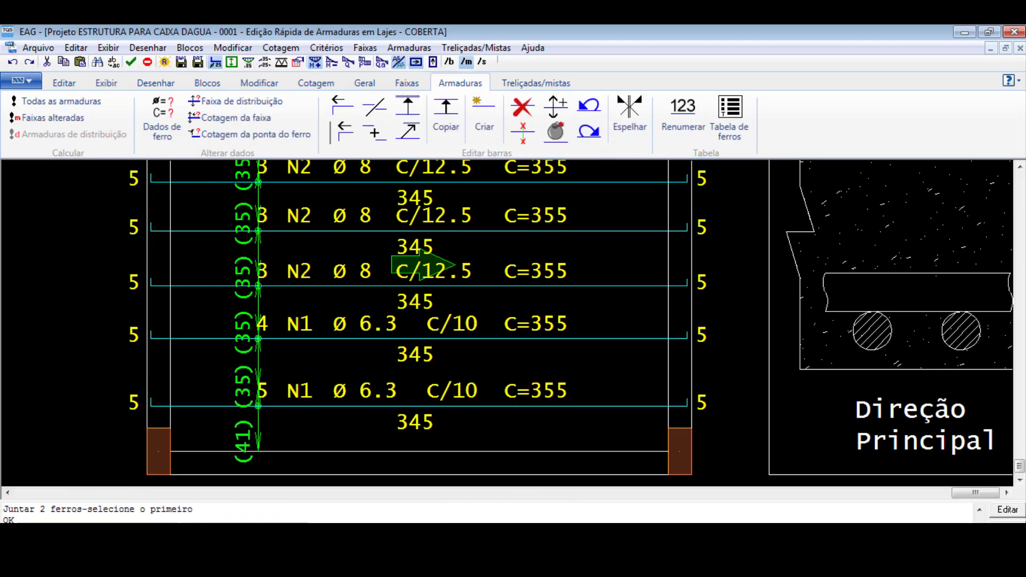
pyautogui.click(526, 337)
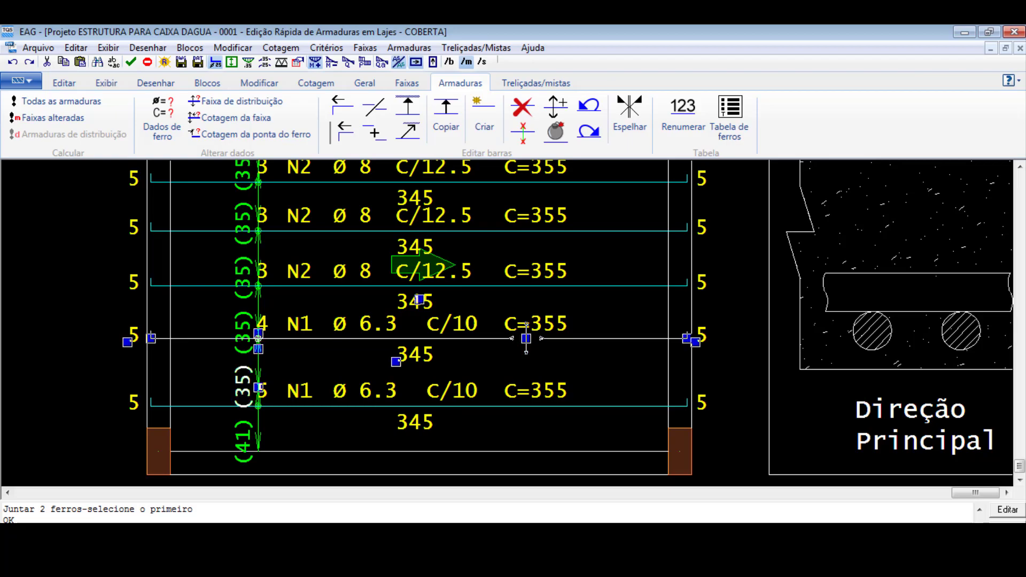
pyautogui.rightClick(422, 355)
pyautogui.click(504, 383)
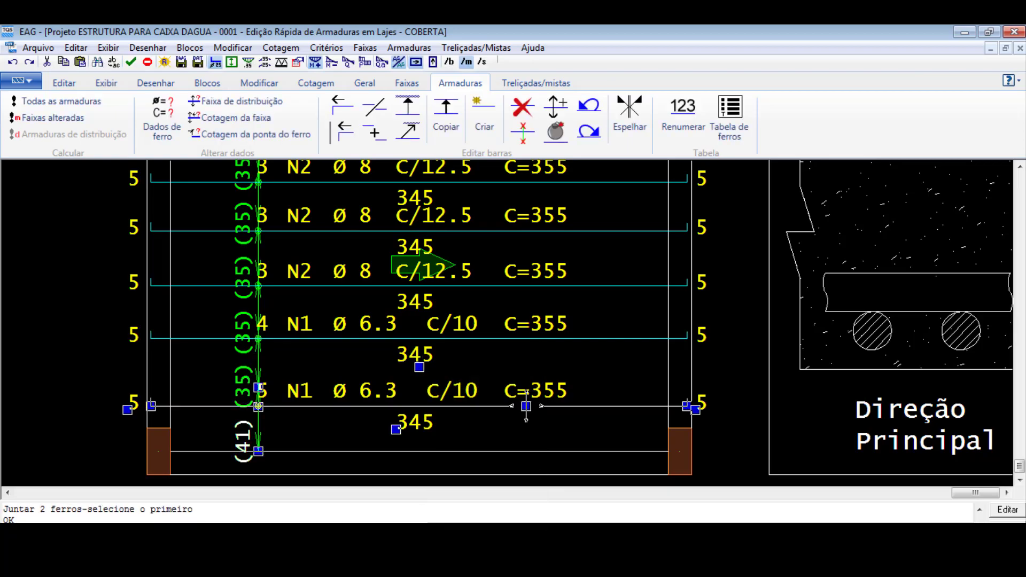
pyautogui.rightClick(435, 401)
pyautogui.click(488, 427)
pyautogui.rightClick(444, 337)
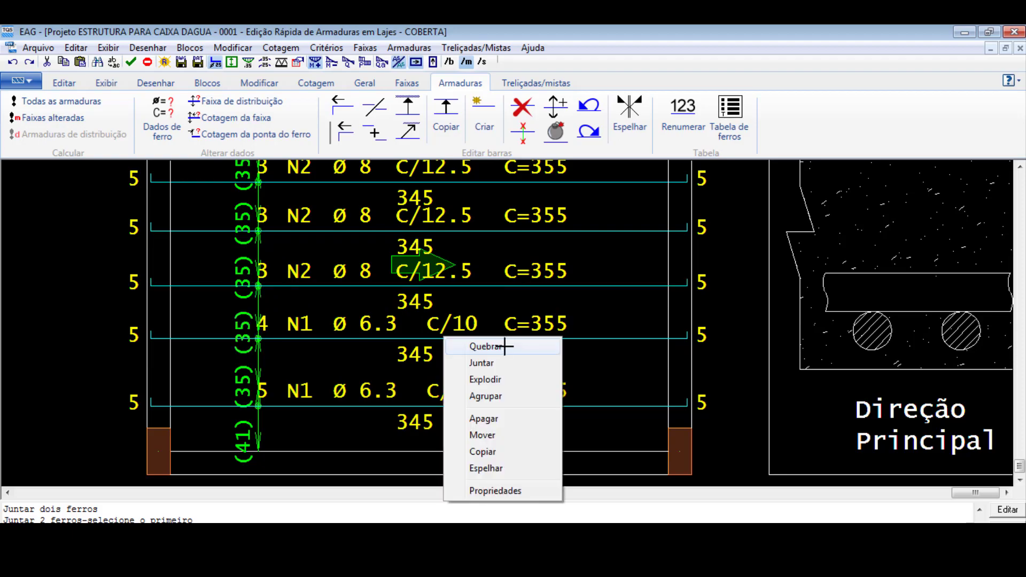
pyautogui.press('Escape')
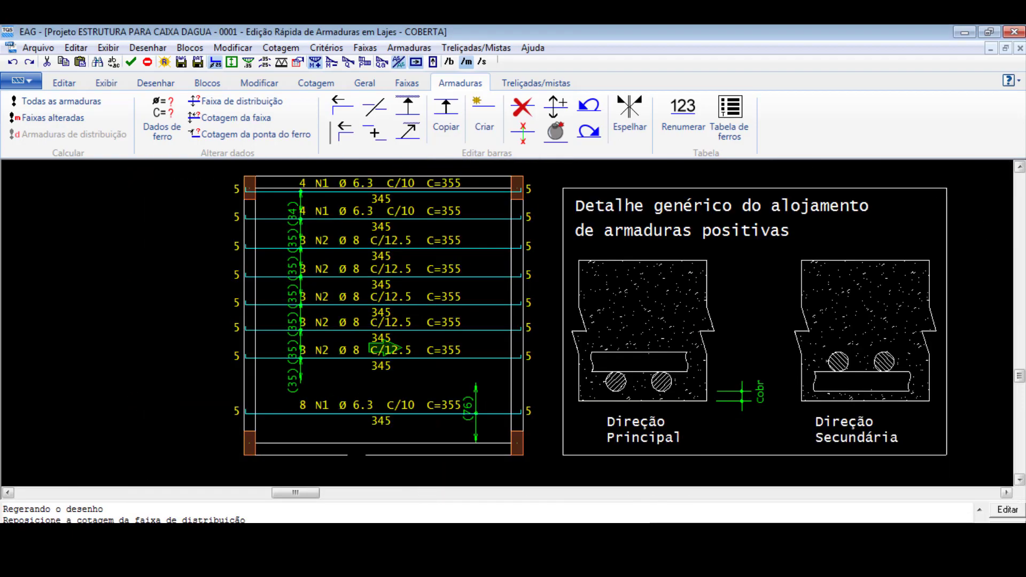
pyautogui.scroll(-1, 148, 369)
pyautogui.scroll(3, 147, 369)
pyautogui.scroll(-1, 508, 347)
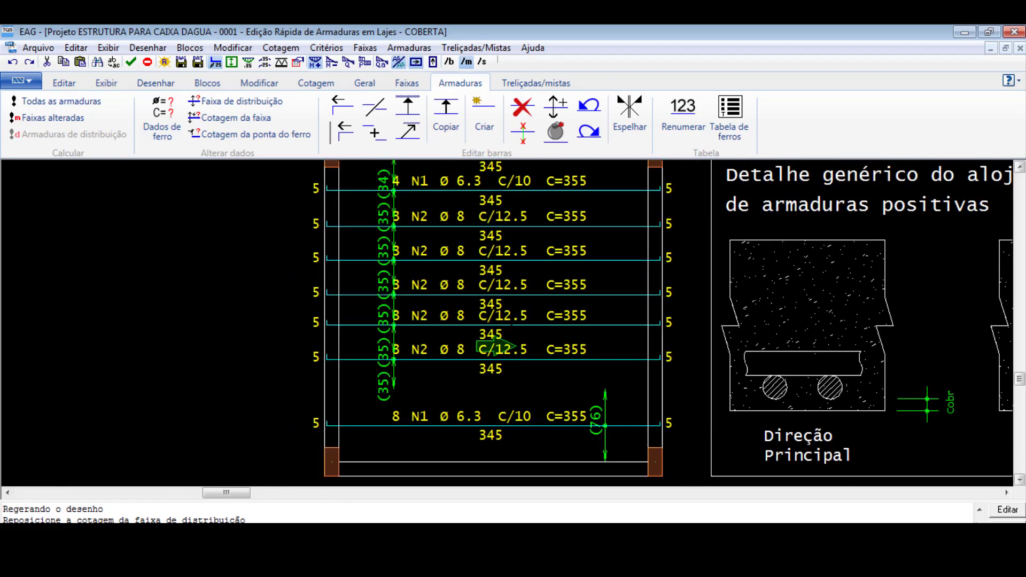
# - Delete the second Ø8 c/12.5 bar counted from the slab's upper edge
pyautogui.scroll(1, 514, 288)
pyautogui.click(522, 106)
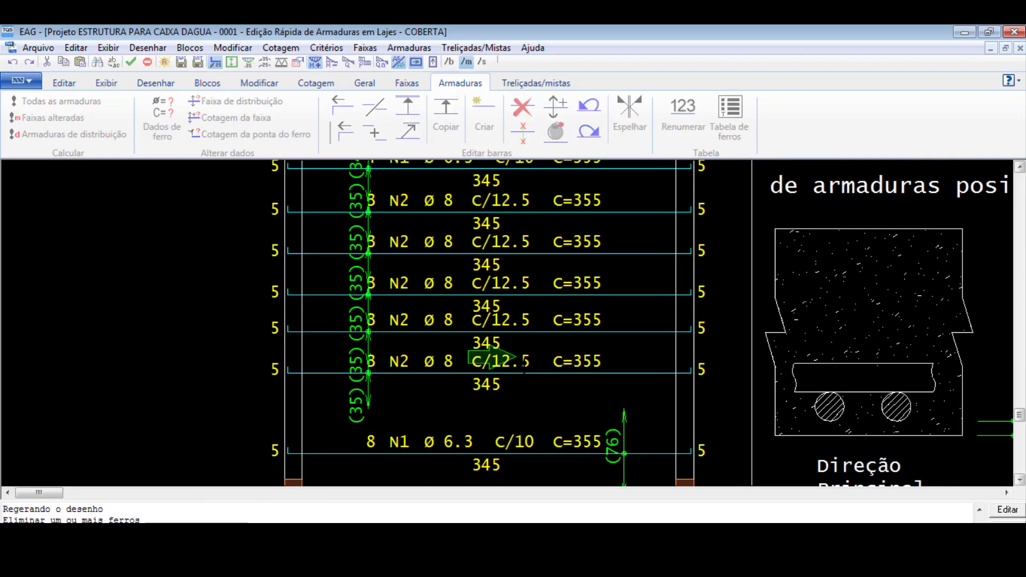
pyautogui.scroll(-1, 515, 357)
pyautogui.scroll(1, 511, 351)
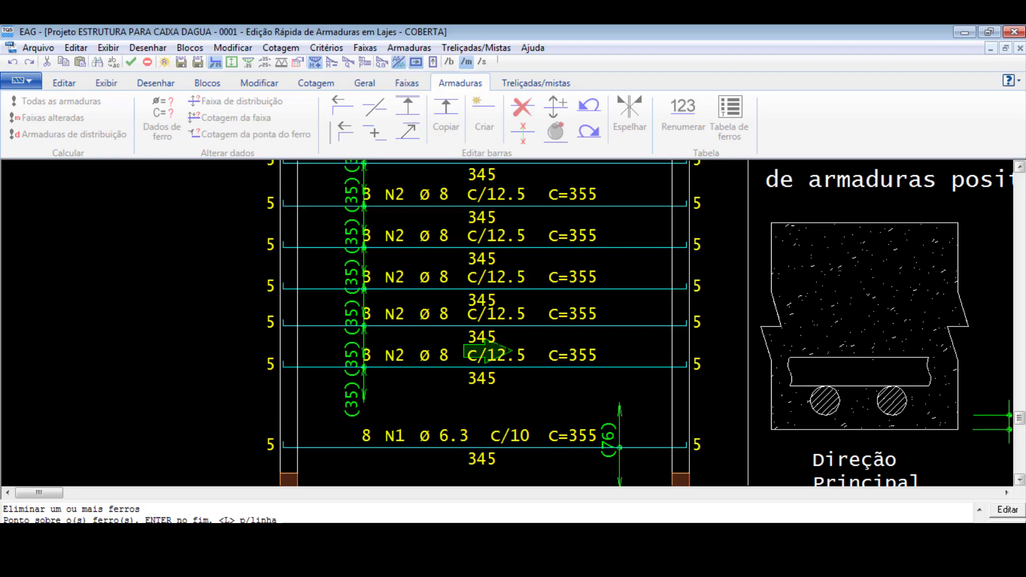
pyautogui.scroll(-1, 512, 351)
pyautogui.scroll(1, 507, 350)
pyautogui.click(477, 262)
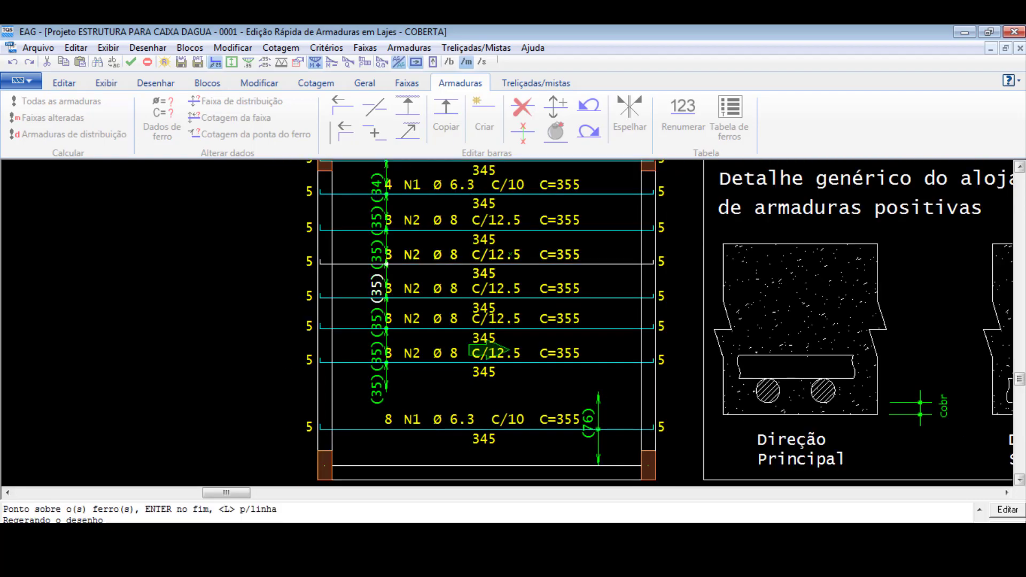
pyautogui.press('Return')
pyautogui.rightClick(523, 336)
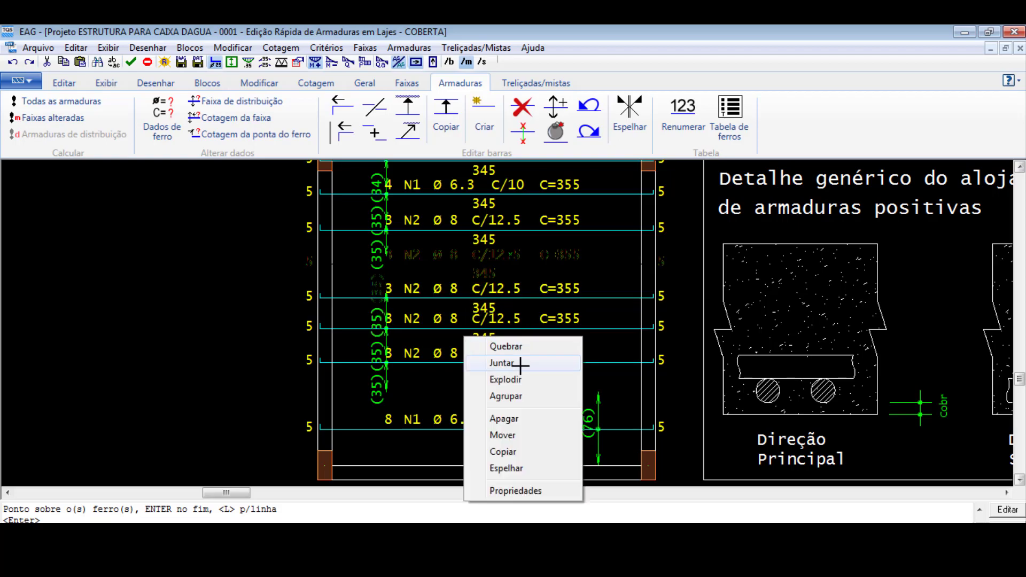
pyautogui.click(536, 346)
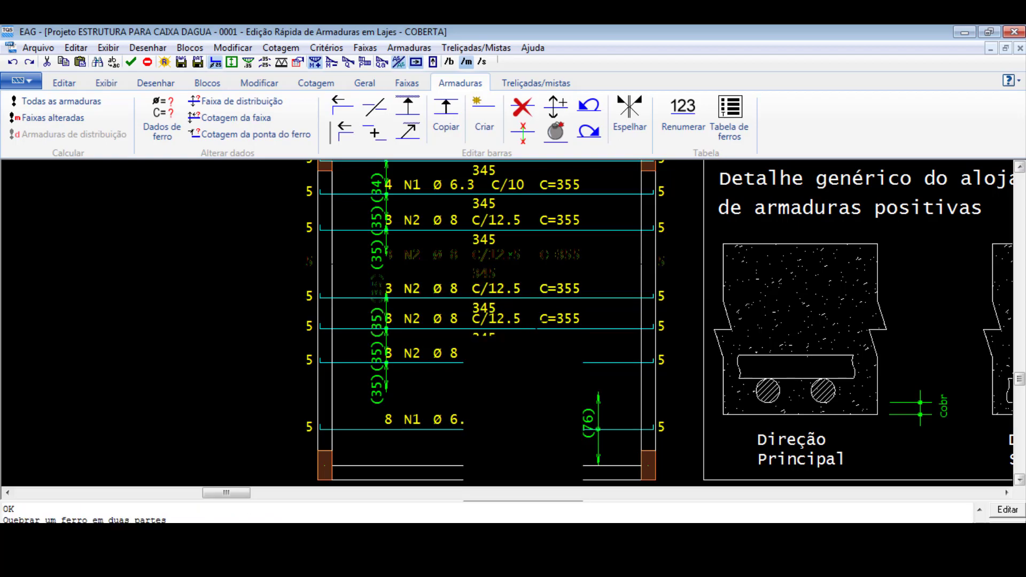
pyautogui.click(526, 298)
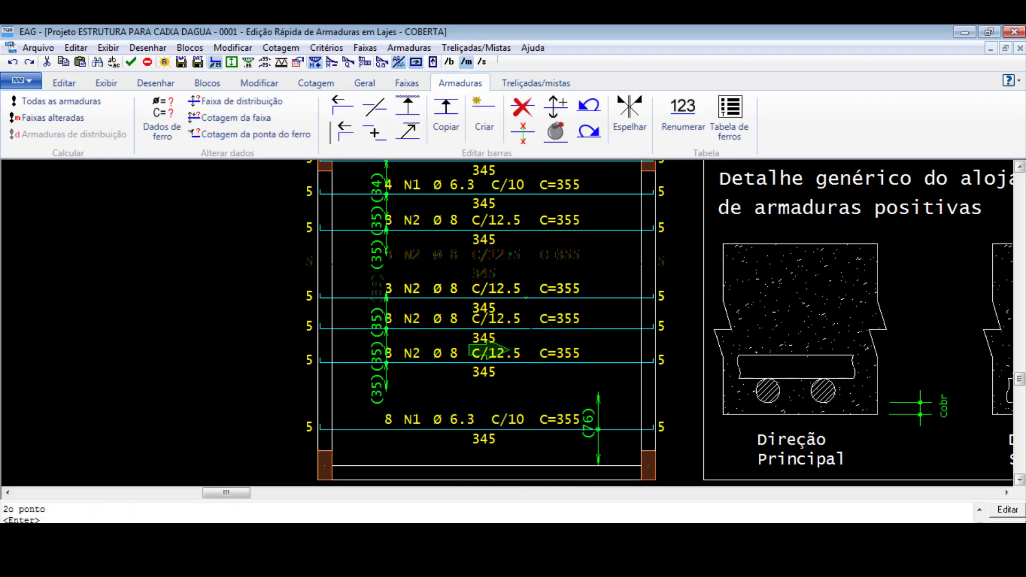
# - Delete the three Ø8 c/12.5 bars that lie between the deleted bar and the joined Ø6.3 c/10 bar
pyautogui.click(522, 111)
pyautogui.click(539, 294)
pyautogui.press('Return')
pyautogui.press('Return')
pyautogui.click(524, 323)
pyautogui.press('Return')
pyautogui.press('Return')
pyautogui.click(528, 362)
pyautogui.press('Return')
pyautogui.scroll(-2, 488, 293)
pyautogui.scroll(3, 464, 240)
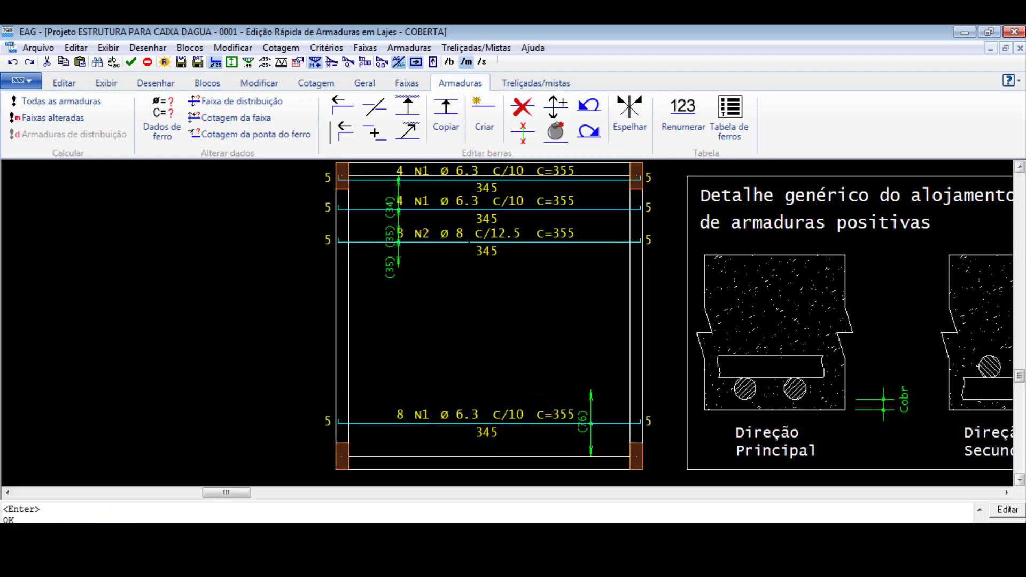
# - Move the remaining Ø8 c/12.5 bar down to the middle of the slab
pyautogui.click(531, 242)
pyautogui.click(568, 243)
pyautogui.click(561, 328)
pyautogui.scroll(-1, 429, 255)
pyautogui.click(555, 320)
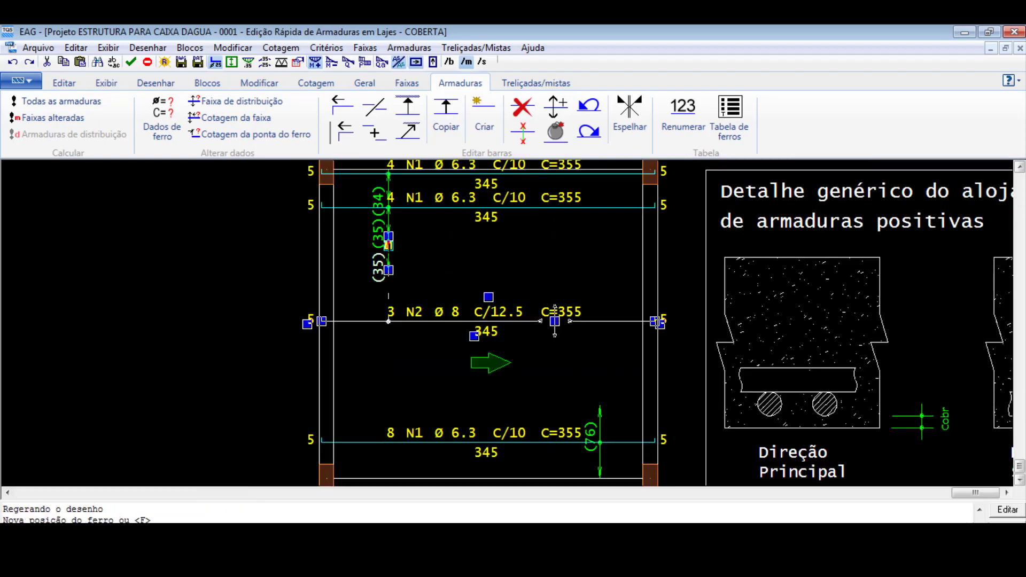
# - Centre the Ø8 bar's distribution dimension and extend its range to about 181 cm, reaching the lower Ø6.3 bar's range
pyautogui.click(468, 321)
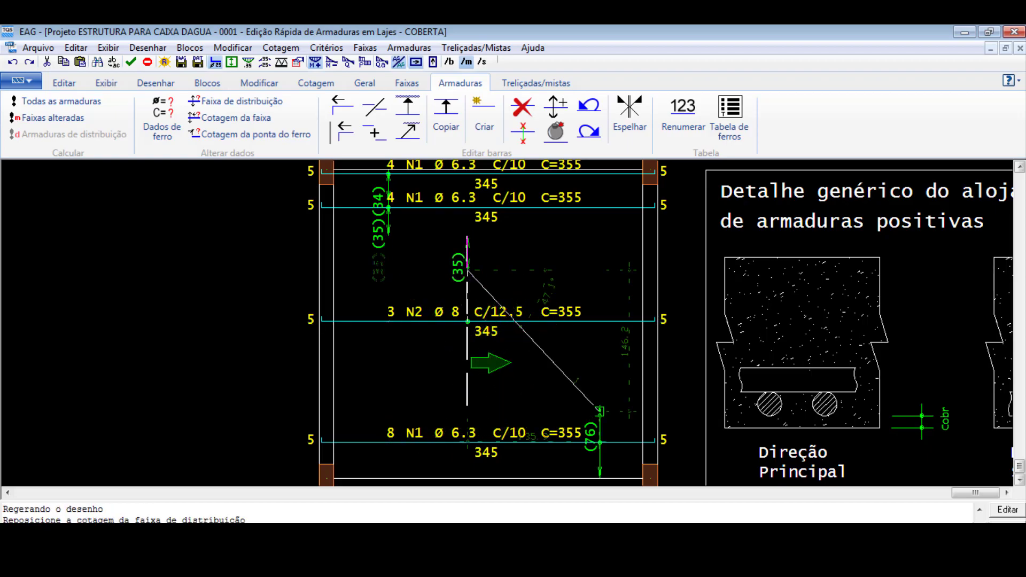
pyautogui.click(599, 412)
pyautogui.click(555, 320)
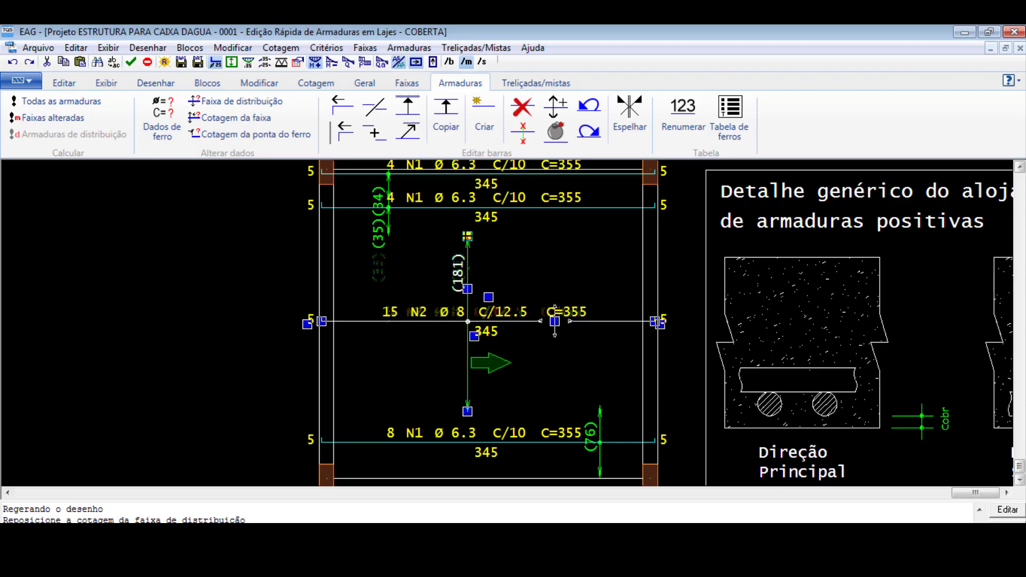
pyautogui.scroll(-1, 419, 295)
pyautogui.scroll(4, 465, 348)
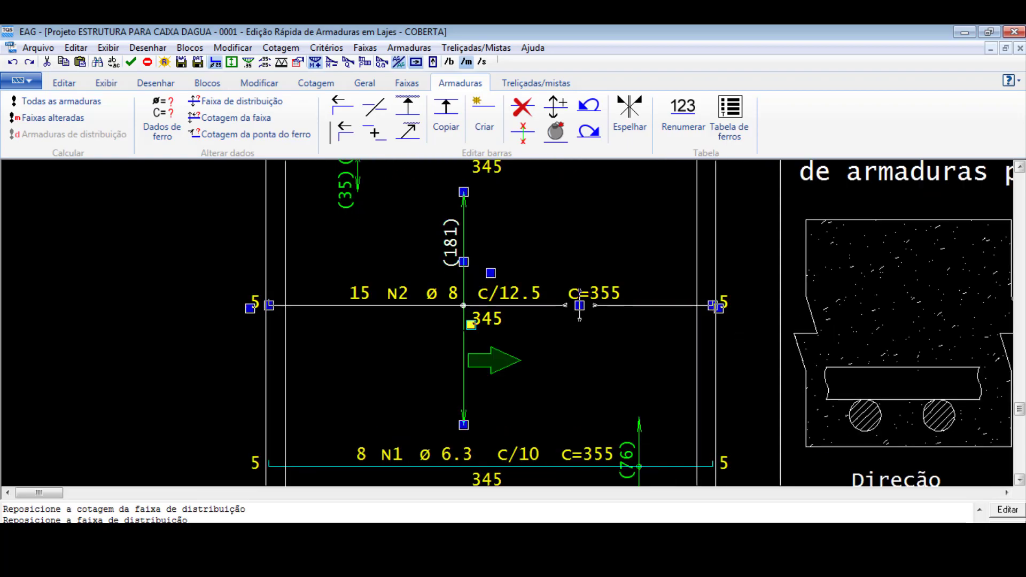
pyautogui.click(471, 325)
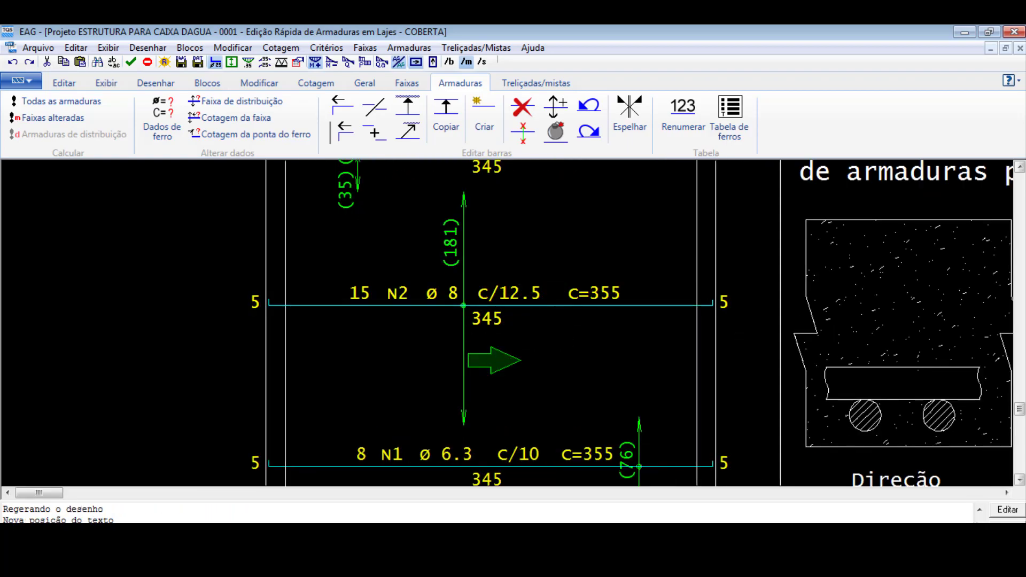
pyautogui.press('Escape')
pyautogui.scroll(-4, 464, 374)
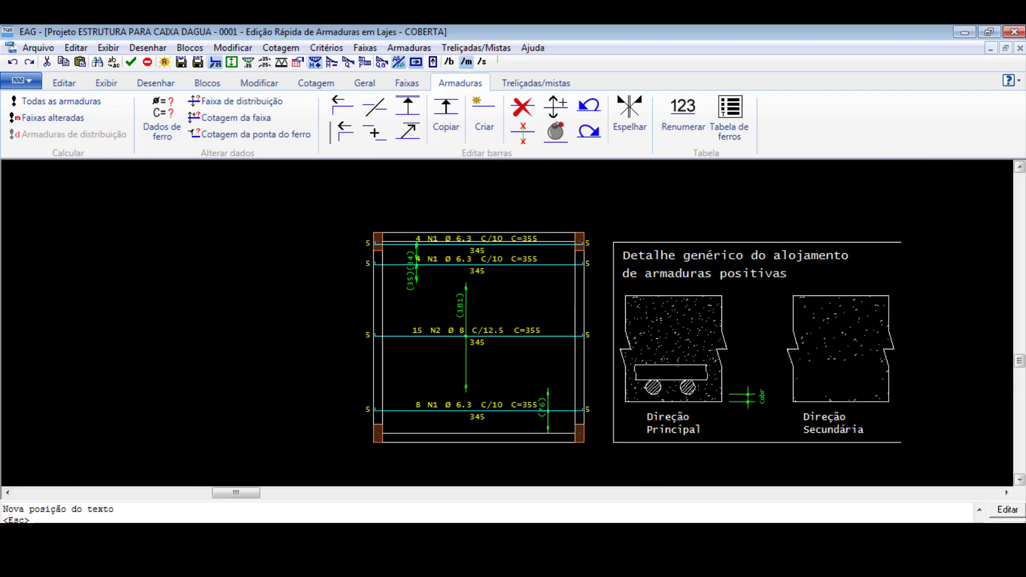
# - Try to delete the second Ø6.3 c/10 bar counted from the slab's upper edge
pyautogui.scroll(4, 441, 259)
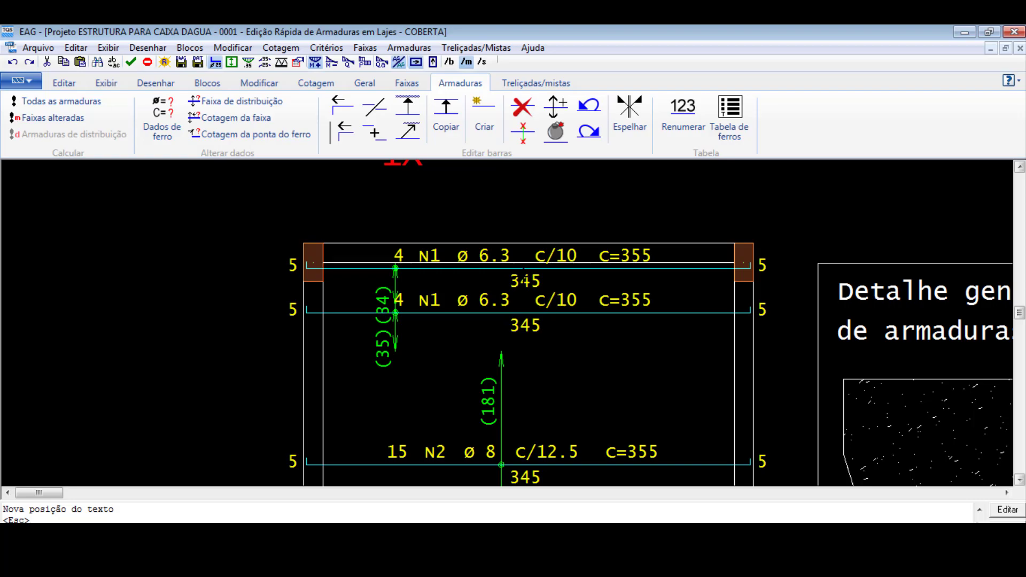
pyautogui.click(522, 107)
pyautogui.write('.')
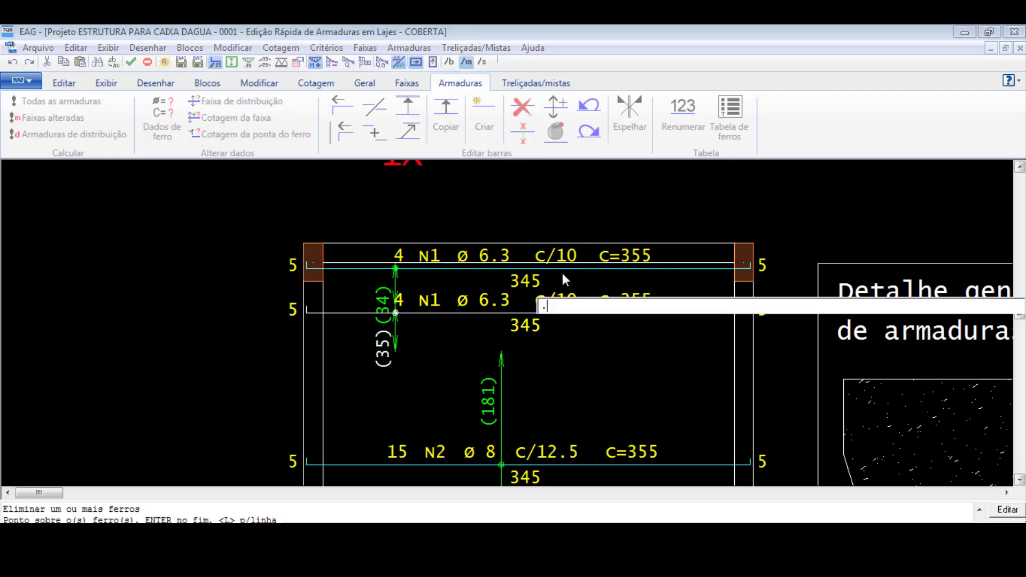
pyautogui.press('Return')
pyautogui.press('Return')
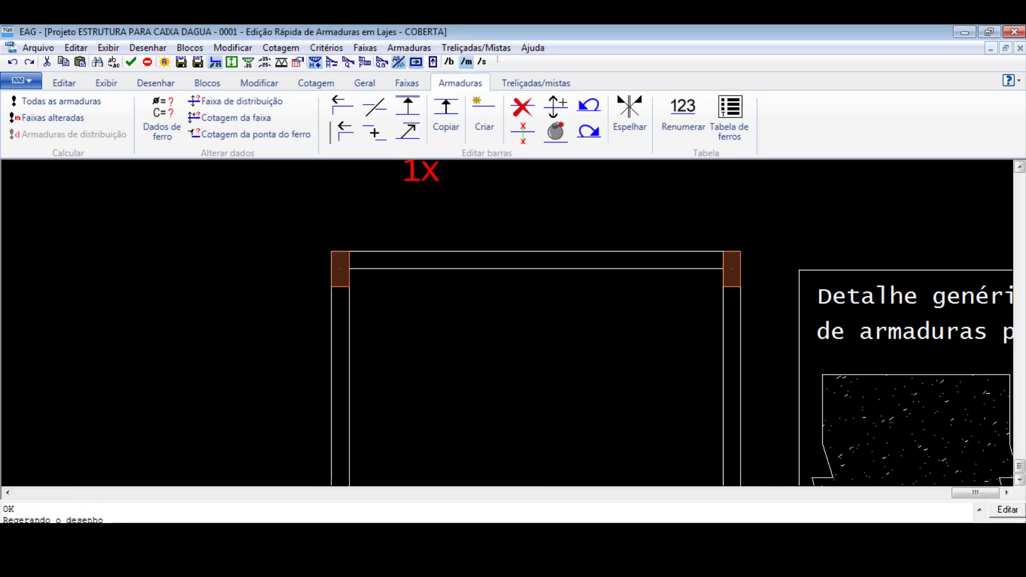
pyautogui.scroll(-5, 554, 292)
pyautogui.scroll(3, 526, 256)
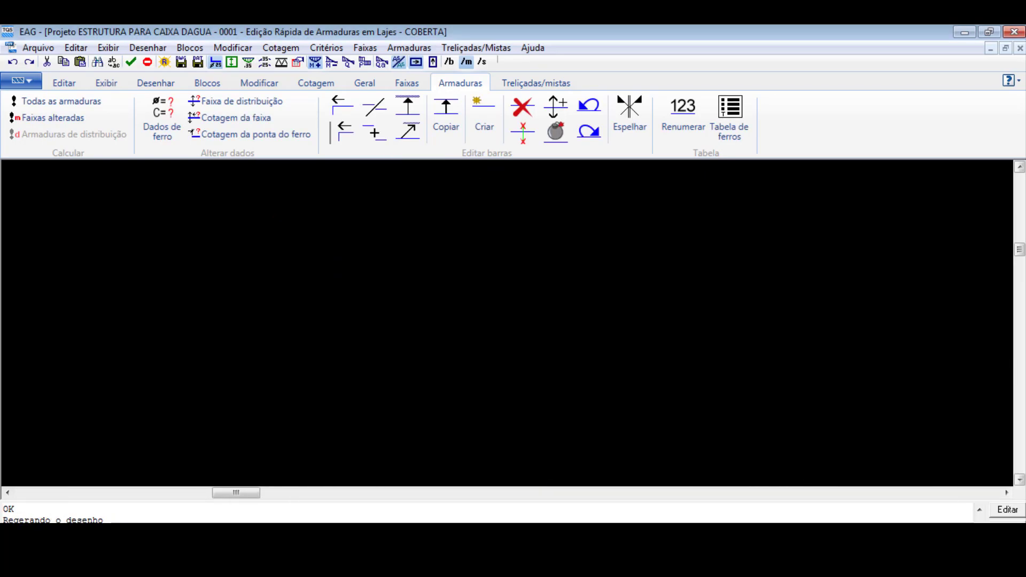
pyautogui.scroll(-12, 478, 304)
# - Undo the recent bar deletions, moves and merge back to the separate Ø6.3 and Ø8 distribution bars
pyautogui.hotkey('ctrl', 'z')
pyautogui.hotkey('ctrl', 'z')
pyautogui.hotkey('ctrl', 'z')
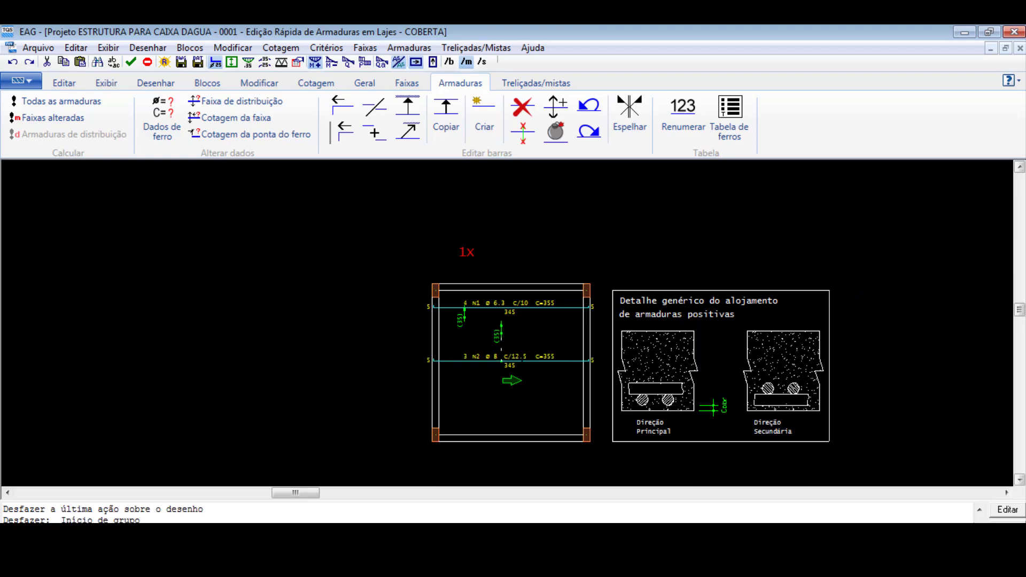
pyautogui.hotkey('ctrl', 'z')
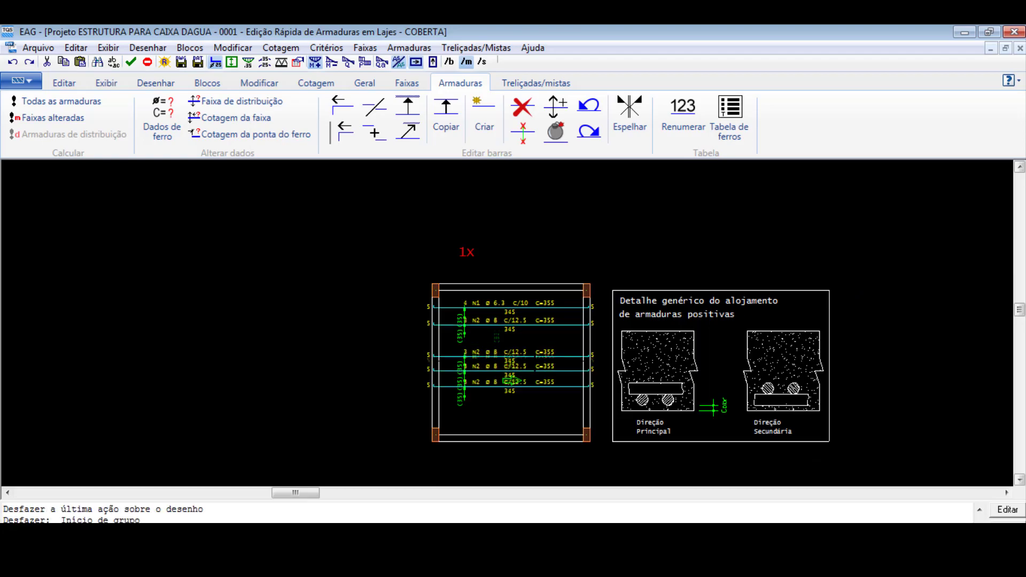
pyautogui.hotkey('ctrl', 'z')
pyautogui.hotkey('ctrl', 'z')
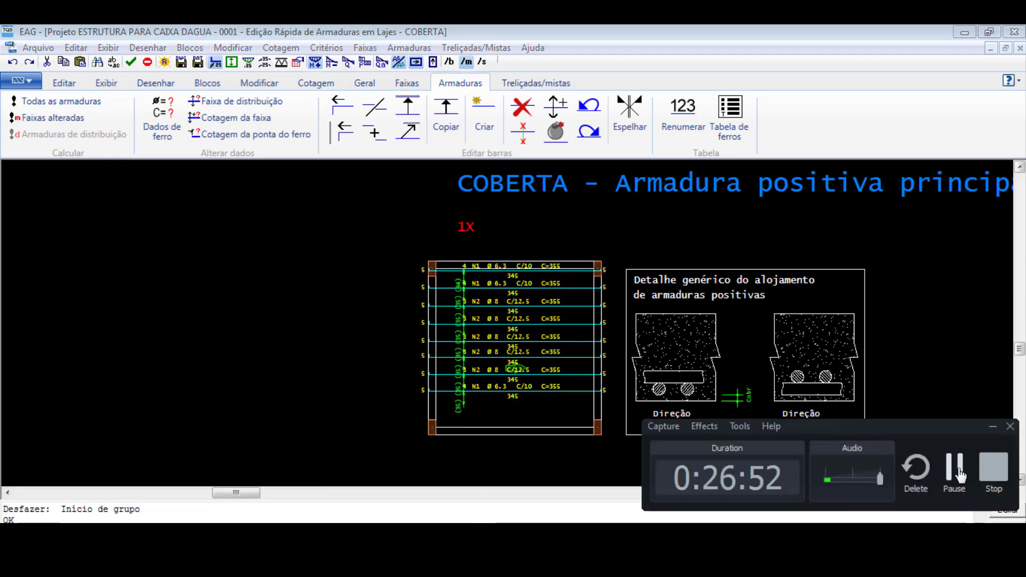
pyautogui.click(956, 468)
# - Move the lowest Ø6.3 c/10 bar closer to the slab's lower edge
pyautogui.scroll(3, 502, 392)
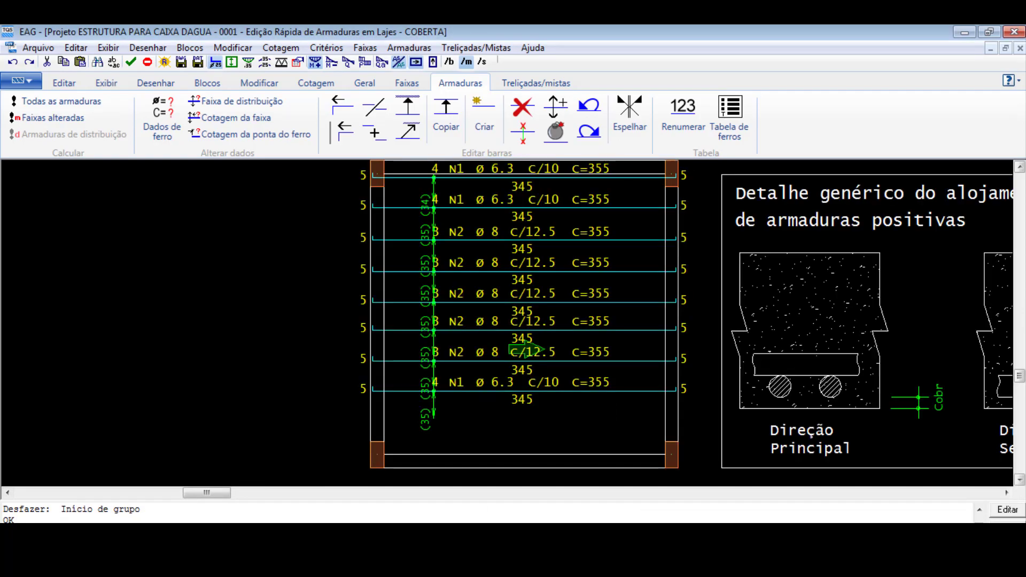
pyautogui.scroll(-2, 466, 431)
pyautogui.scroll(5, 484, 344)
pyautogui.scroll(-3, 480, 352)
pyautogui.scroll(3, 473, 443)
pyautogui.scroll(-3, 457, 369)
pyautogui.scroll(2, 527, 396)
pyautogui.click(571, 381)
pyautogui.click(571, 413)
pyautogui.scroll(1, 571, 414)
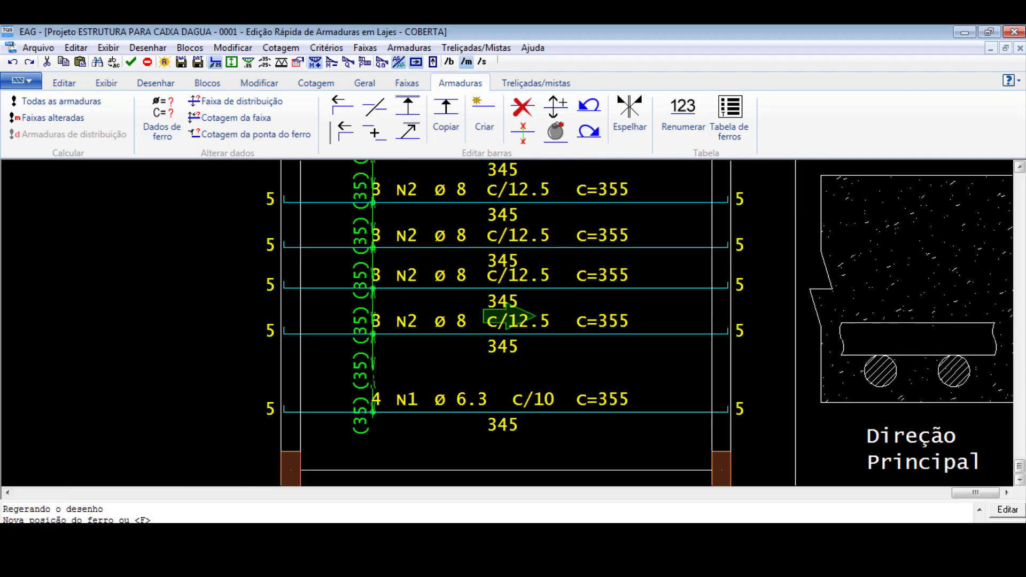
# - Extend the lowest Ø6.3 bar's distribution range to about 82 cm, reaching the slab's lower edge, with its dimension near the right end
pyautogui.click(657, 398)
pyautogui.click(656, 469)
pyautogui.click(656, 370)
pyautogui.click(374, 364)
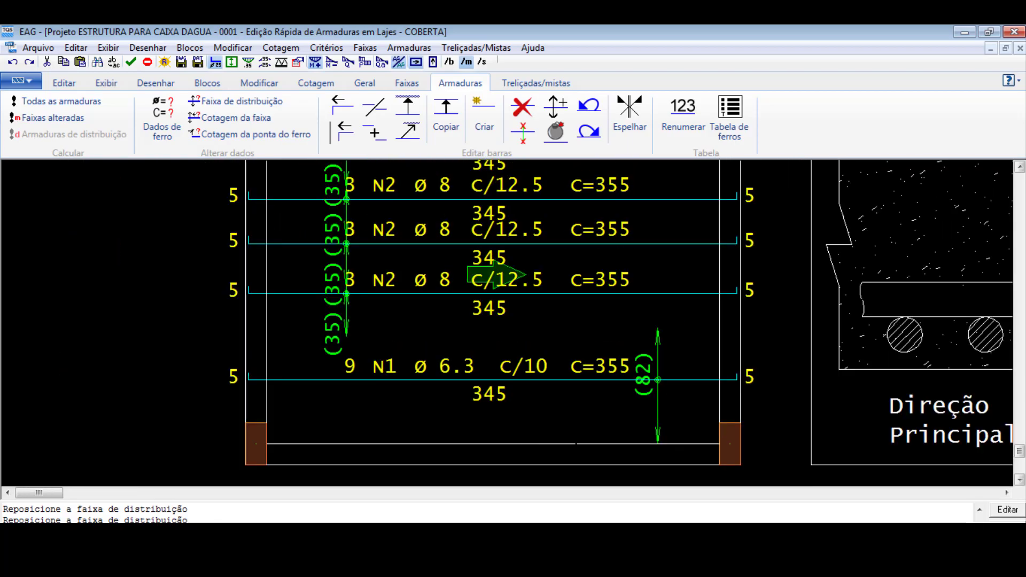
pyautogui.scroll(-2, 497, 275)
pyautogui.scroll(-2, 526, 305)
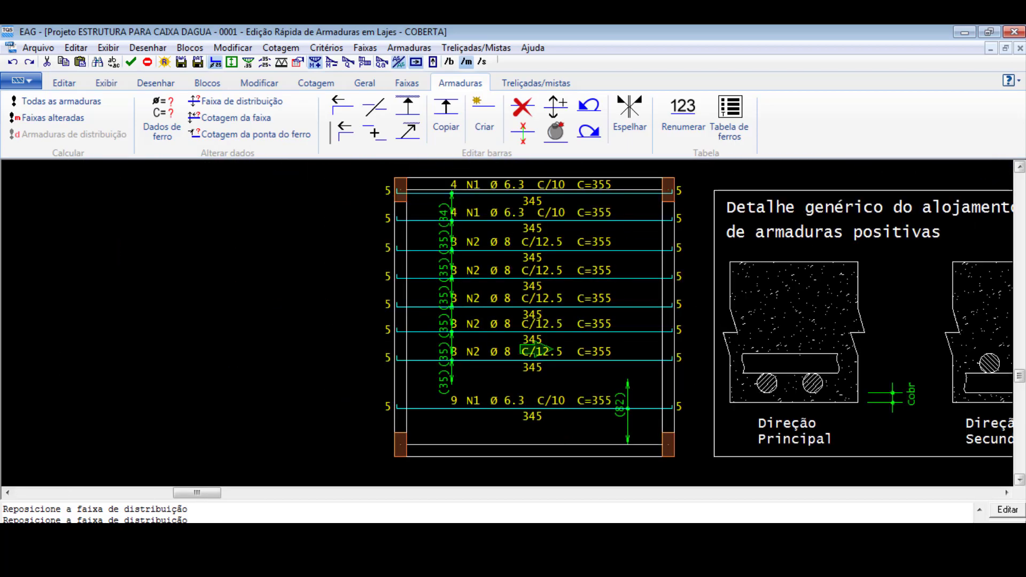
# - Delete the four Ø8 c/12.5 bars nearest the lowest Ø6.3 c/10 bar
pyautogui.click(522, 107)
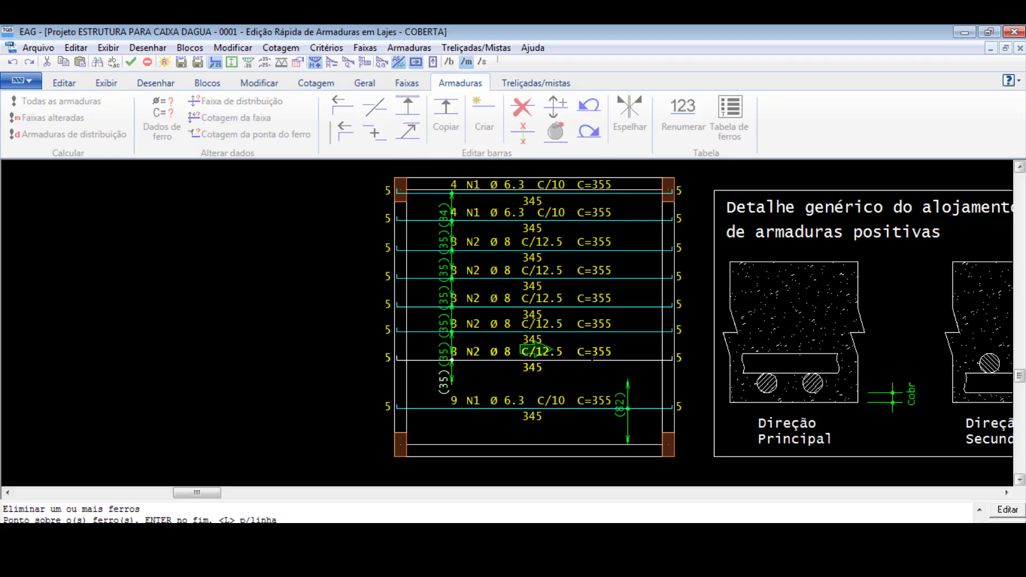
pyautogui.click(537, 350)
pyautogui.click(573, 325)
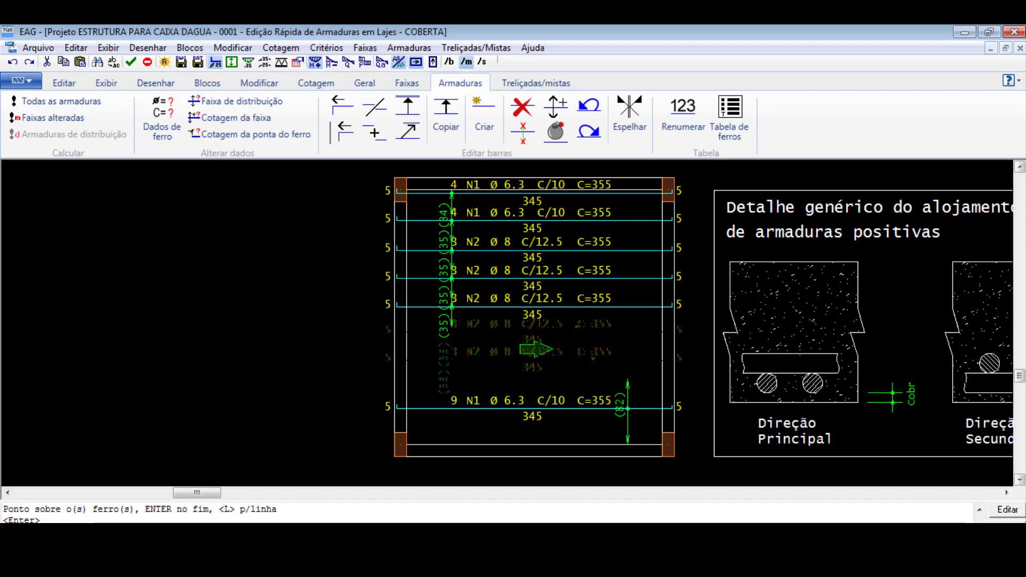
pyautogui.click(573, 299)
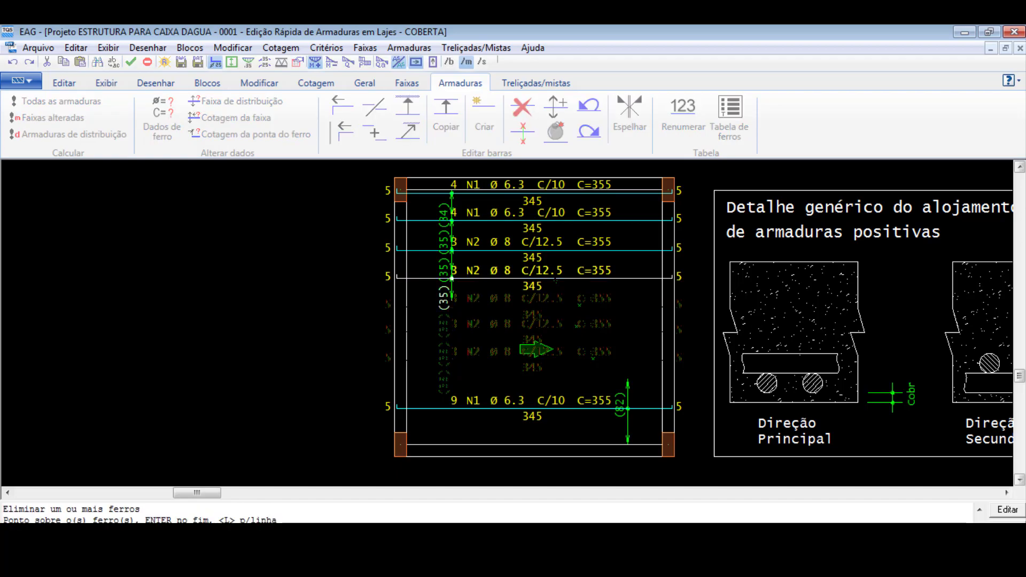
pyautogui.click(580, 277)
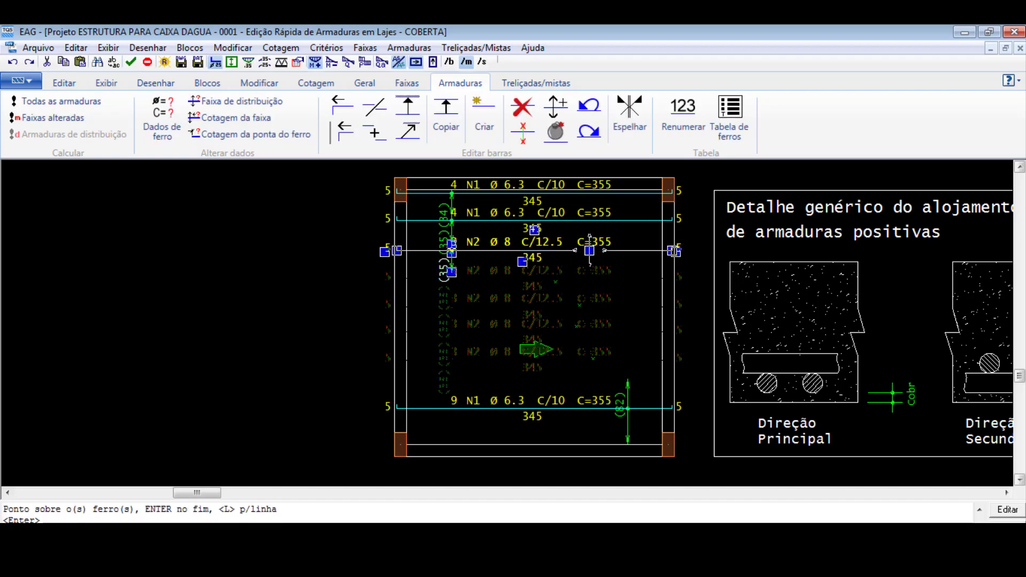
# - Move the remaining Ø8 c/12.5 bar to mid-slab and extend its distribution range to about 169 cm, meeting the lower Ø6.3 range
pyautogui.moveTo(589, 250); pyautogui.dragTo(580, 319)
pyautogui.scroll(2, 473, 342)
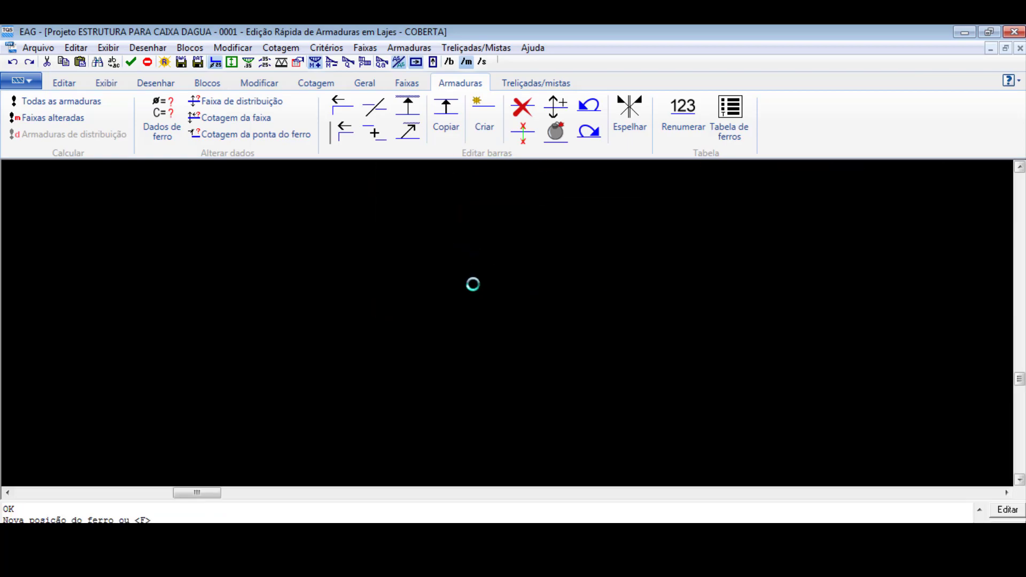
pyautogui.click(438, 295)
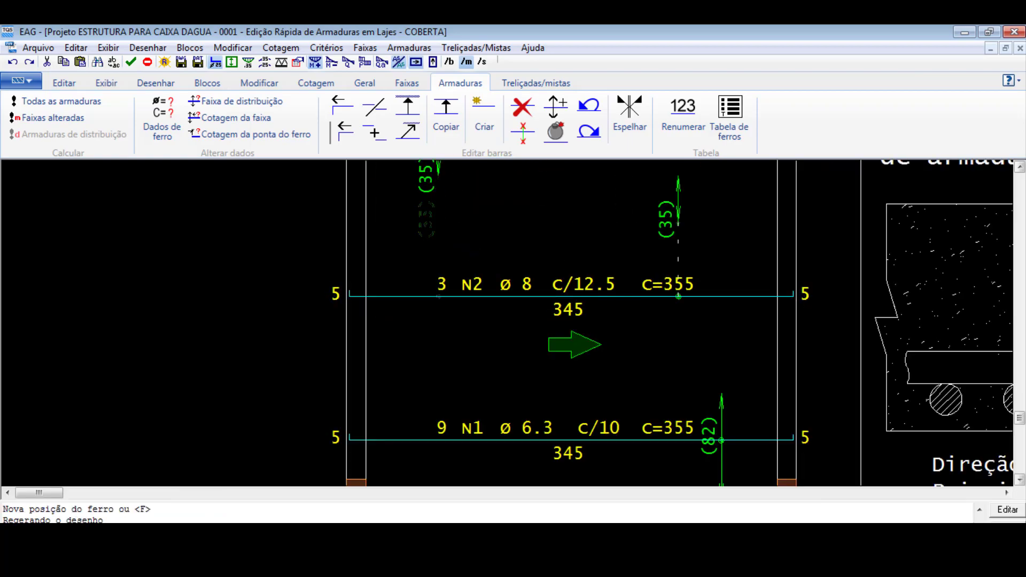
pyautogui.click(678, 224)
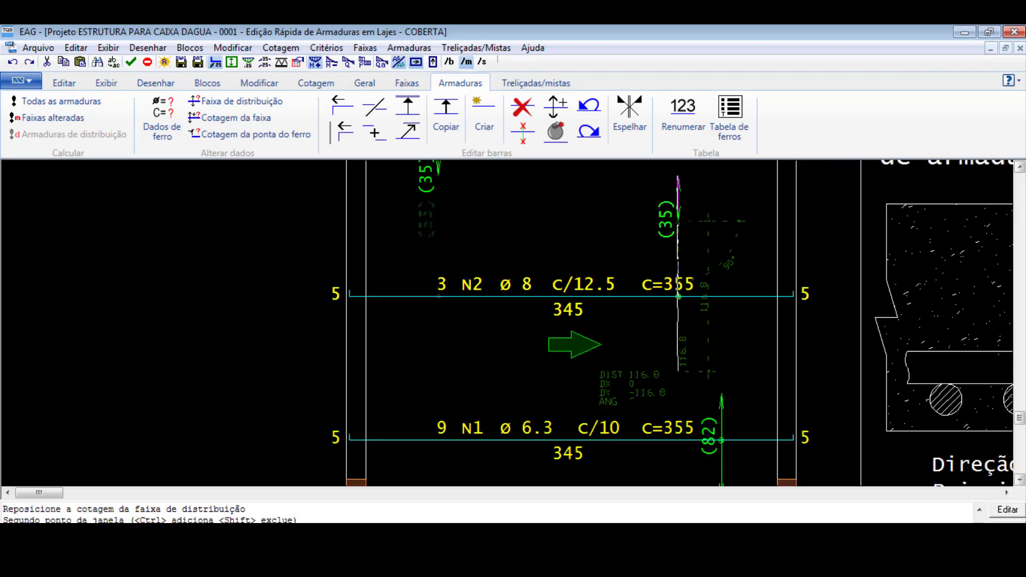
pyautogui.click(722, 394)
# - Shift the Ø8 c/12.5 bar's distribution dimension slightly left towards the bar's midpoint
pyautogui.scroll(-1, 688, 435)
pyautogui.scroll(-1, 668, 480)
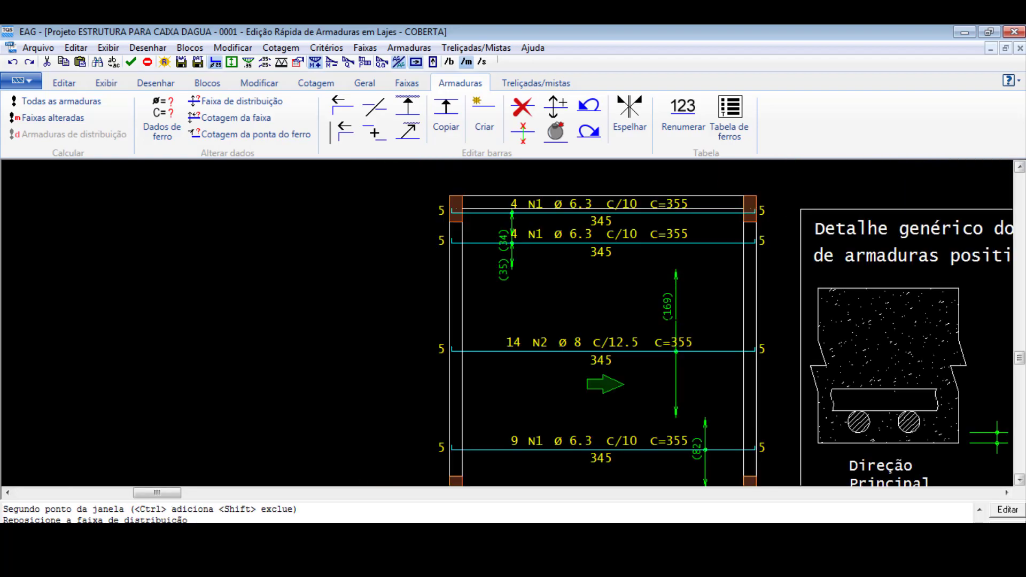
pyautogui.click(664, 351)
pyautogui.click(664, 351)
pyautogui.click(652, 351)
# - Delete the second Ø6.3 c/10 bar below the slab's upper edge
pyautogui.scroll(-3, 678, 465)
pyautogui.scroll(1, 595, 295)
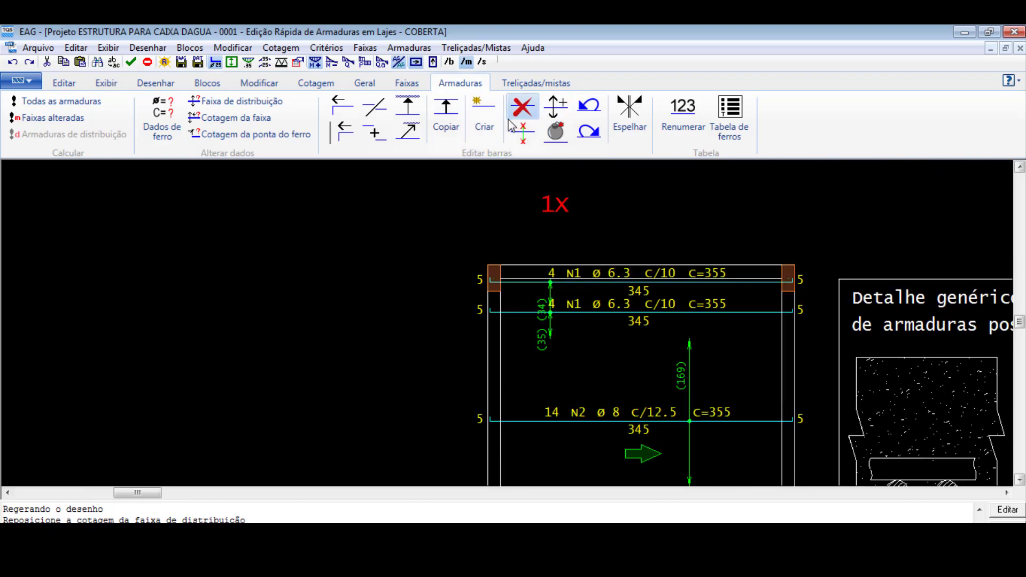
pyautogui.click(517, 112)
pyautogui.click(662, 311)
pyautogui.press('Return')
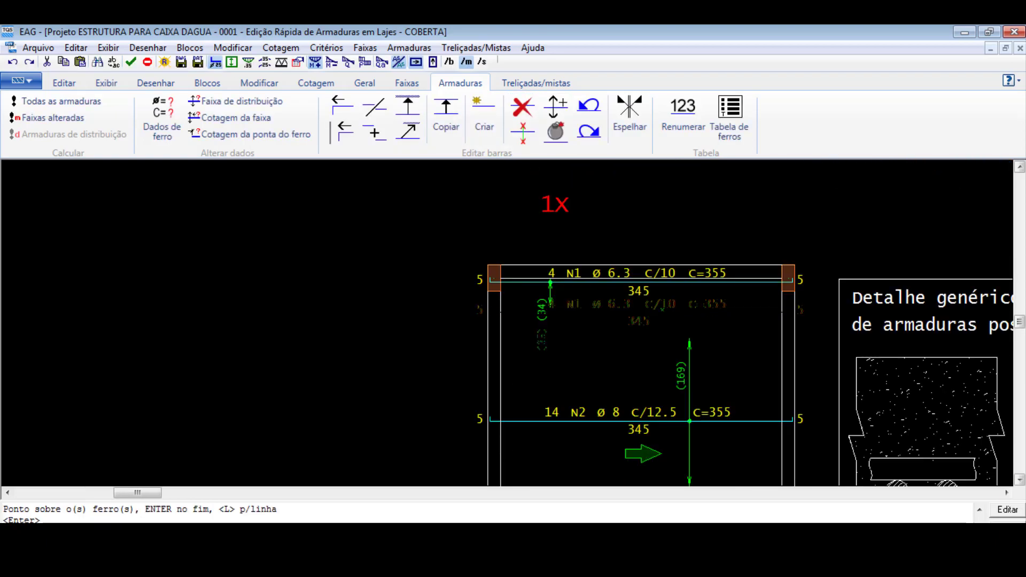
# - Lower the top Ø6.3 c/10 bar slightly and extend its distribution range to about 75 cm, reaching the Ø8 bar's range
pyautogui.click(739, 275)
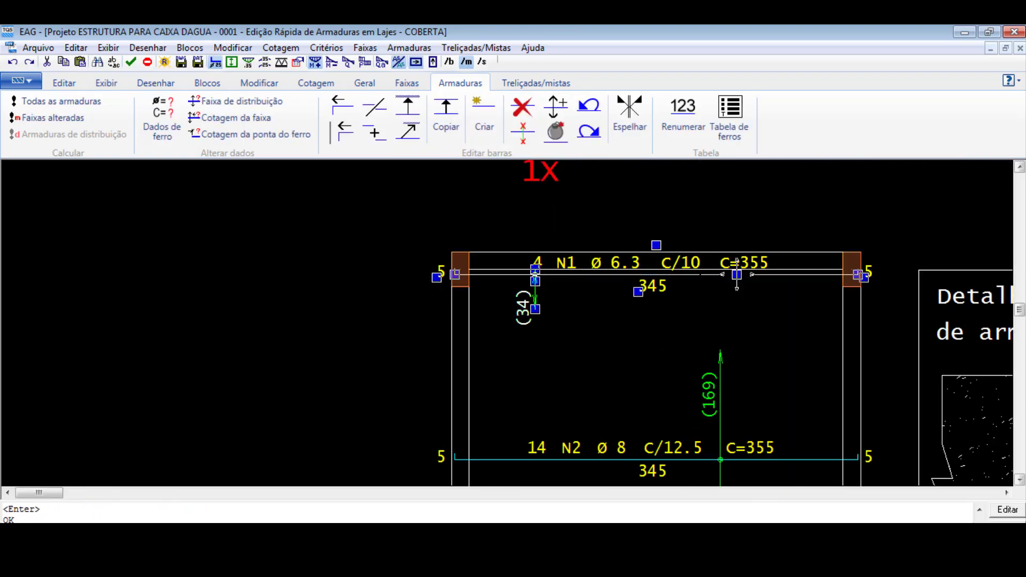
pyautogui.click(739, 274)
pyautogui.click(741, 292)
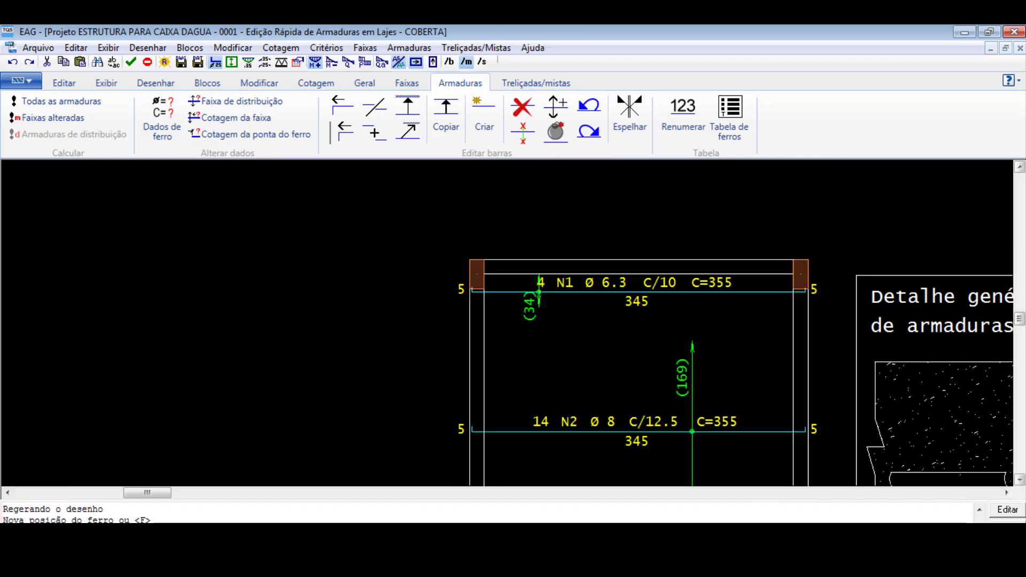
pyautogui.click(711, 345)
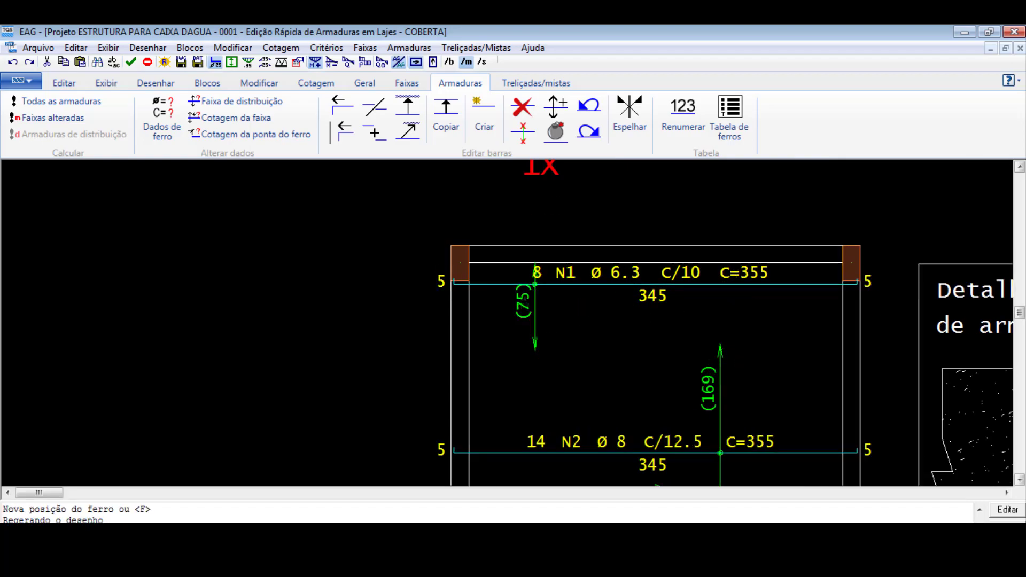
# - Shift the top Ø6.3 c/10 bar's distribution dimension left, clear of the bar's label
pyautogui.click(537, 303)
pyautogui.click(537, 302)
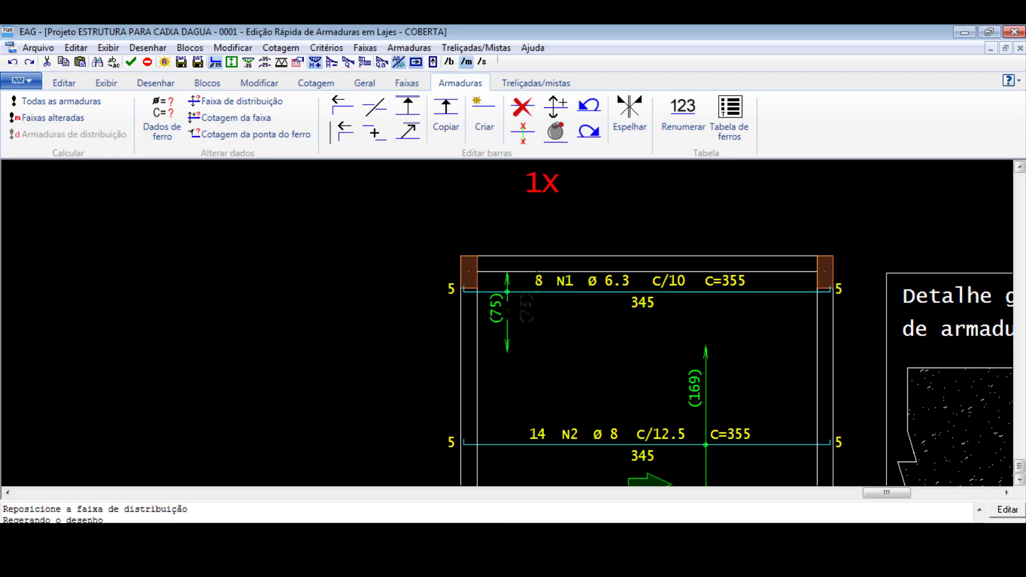
pyautogui.click(507, 315)
# - Review the three merged positive bar groups and their distribution ranges across the COBERTA slab
pyautogui.scroll(-6, 521, 359)
pyautogui.scroll(-7, 570, 312)
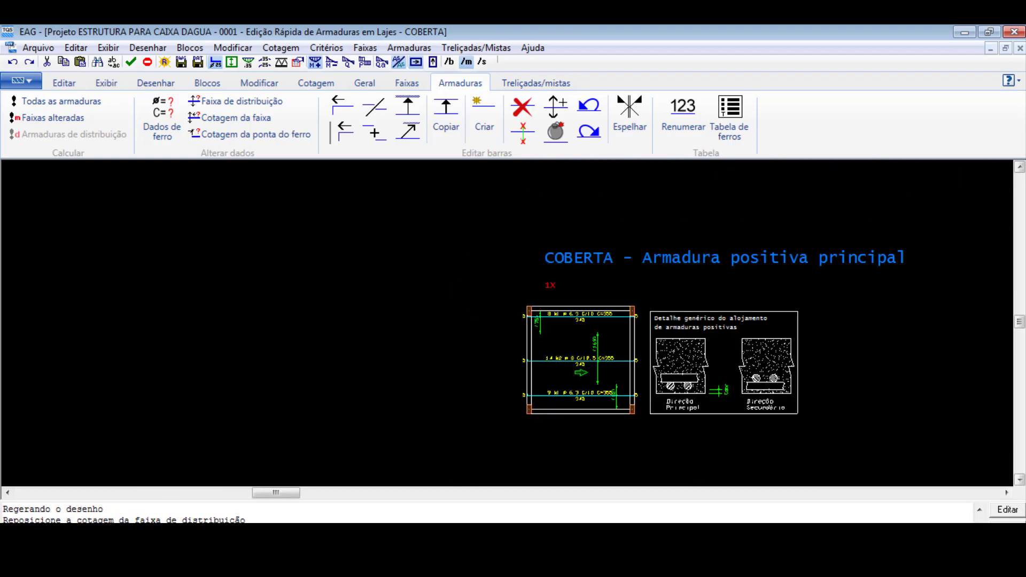
pyautogui.scroll(4, 768, 281)
pyautogui.scroll(4, 456, 460)
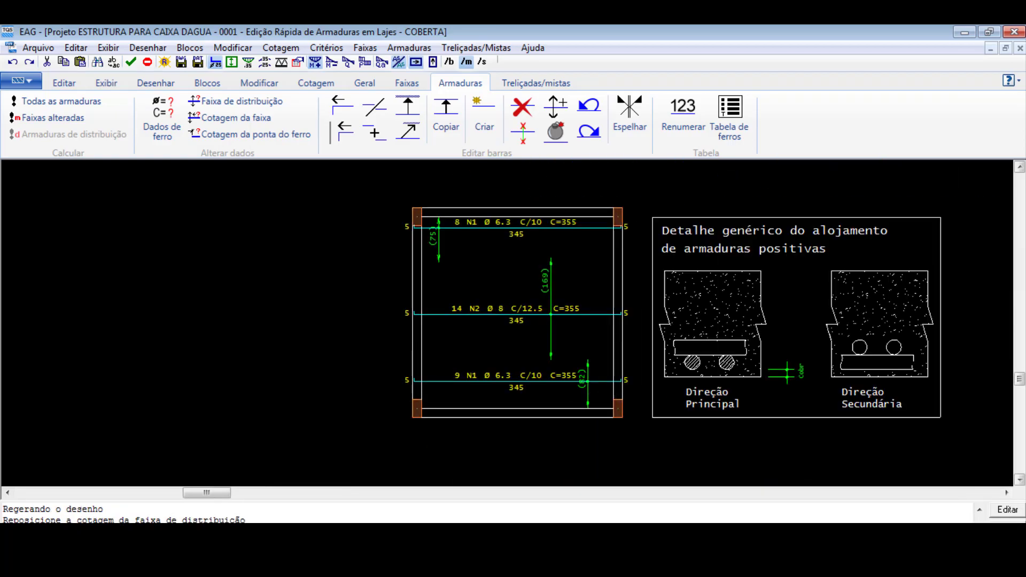
pyautogui.scroll(-2, 495, 471)
pyautogui.scroll(3, 494, 470)
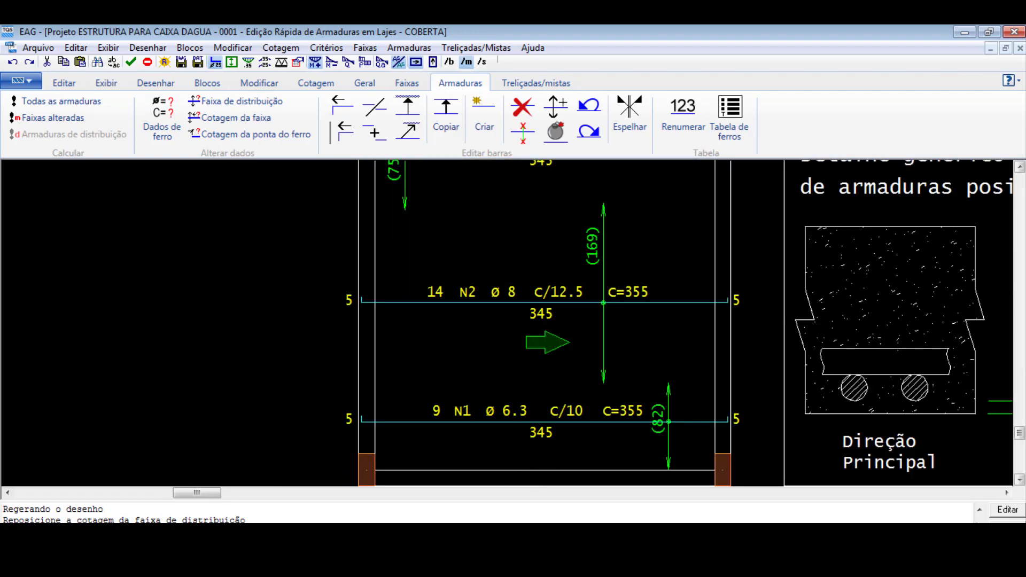
pyautogui.scroll(-1, 579, 446)
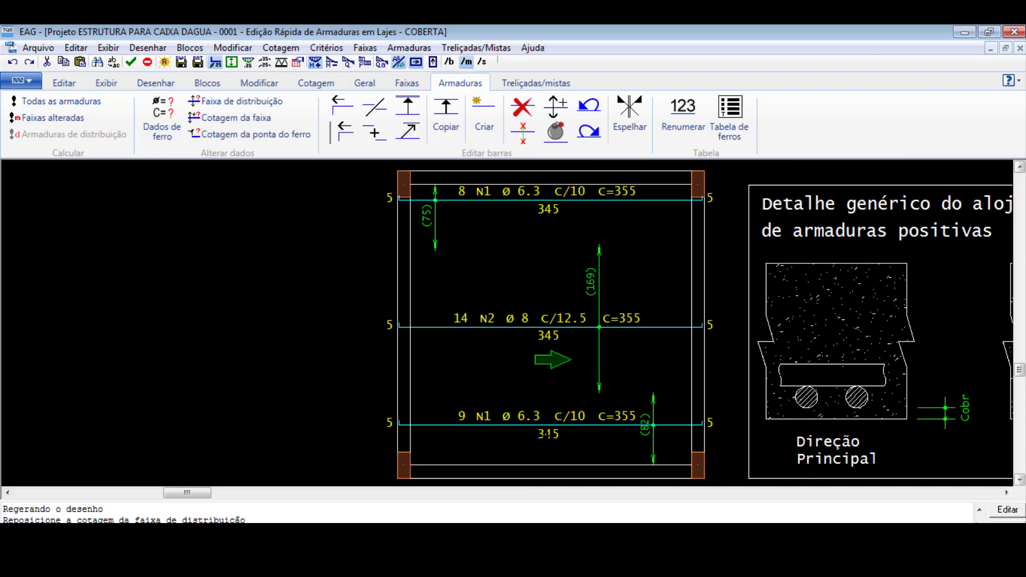
# - Save the edited COBERTA slab reinforcement for the primary direction
pyautogui.scroll(-1, 548, 434)
pyautogui.scroll(5, 527, 328)
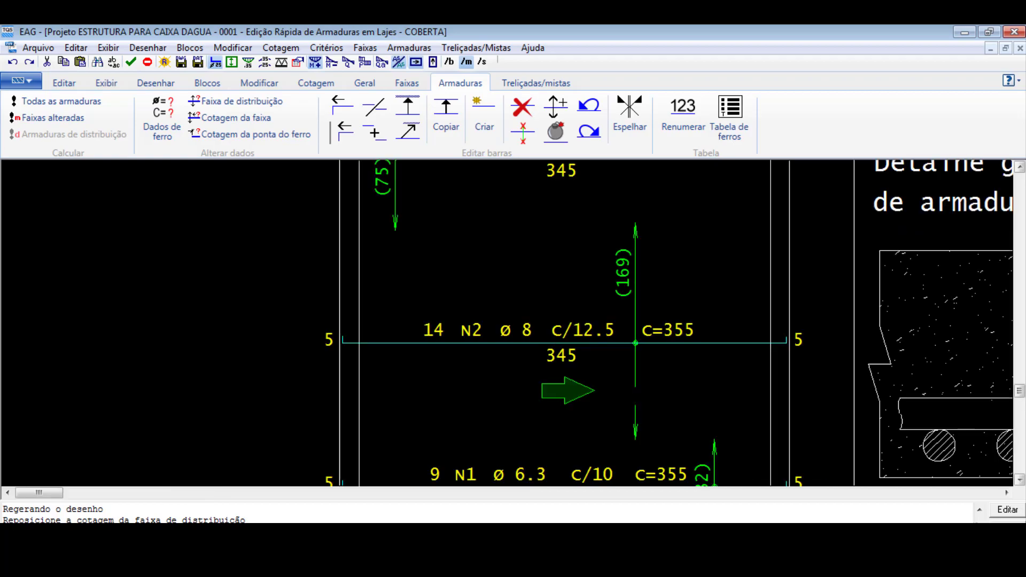
pyautogui.scroll(-3, 635, 342)
pyautogui.scroll(3, 677, 432)
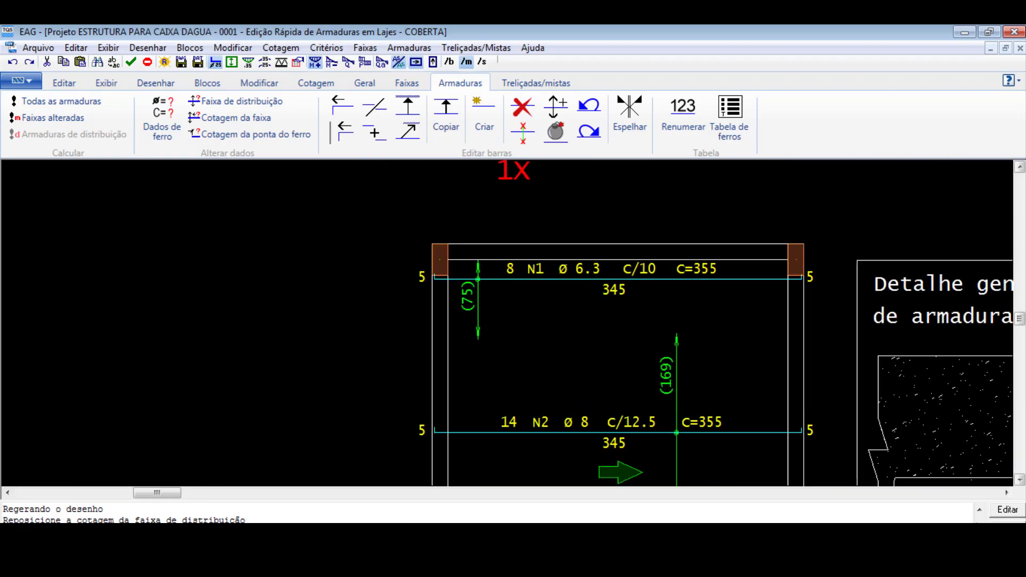
pyautogui.scroll(-1, 430, 292)
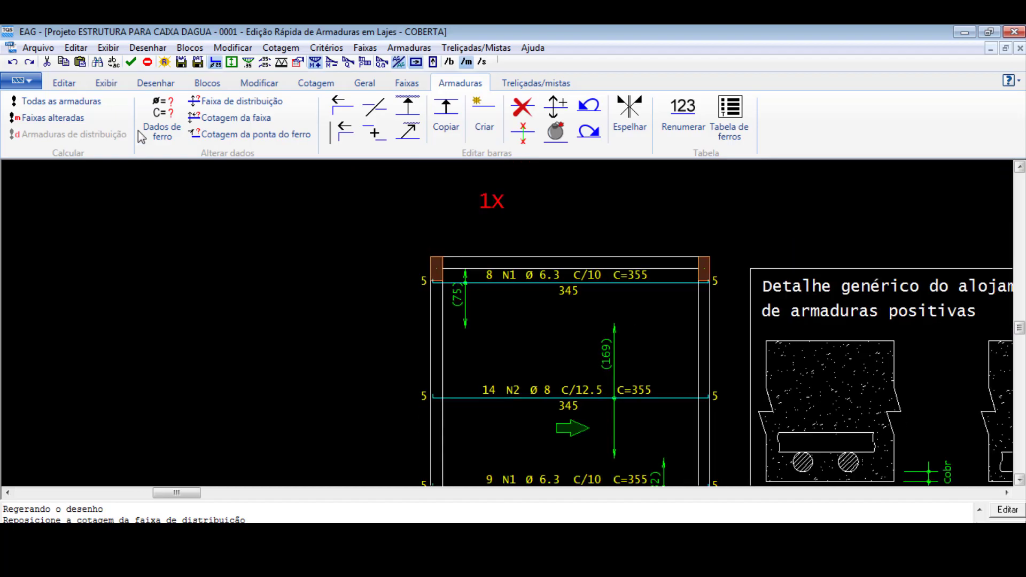
pyautogui.click(131, 63)
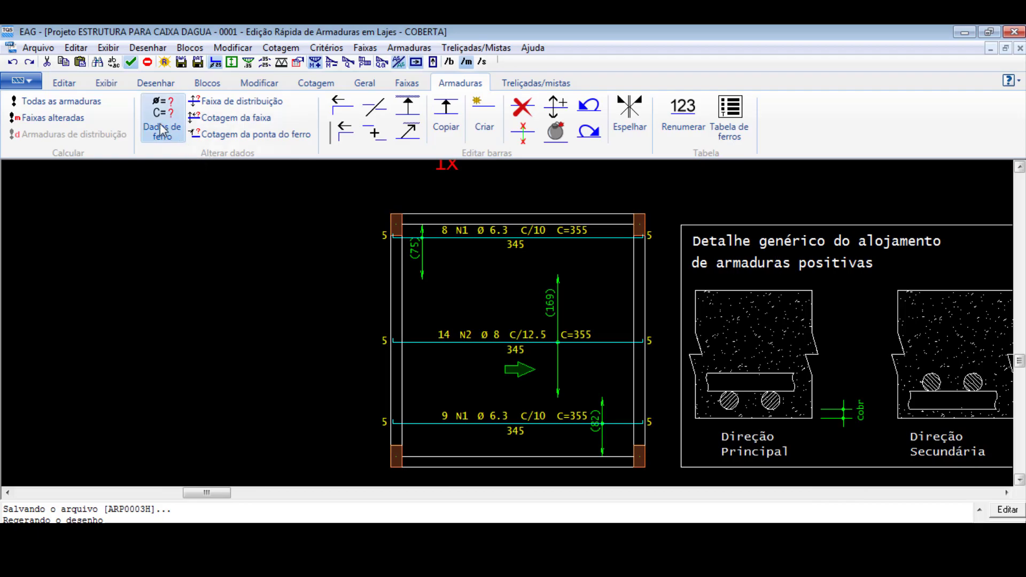
pyautogui.click(196, 65)
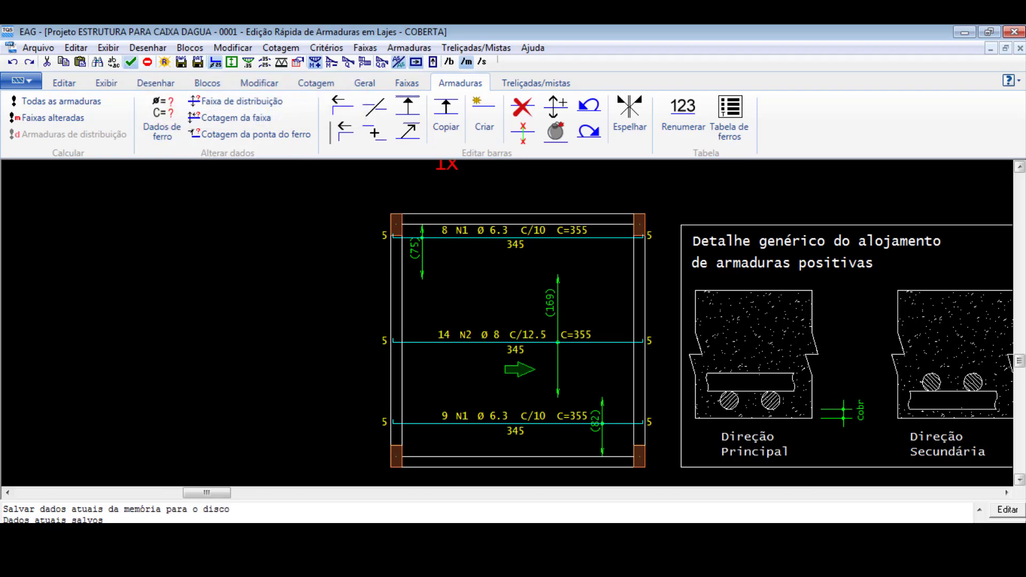
# - Display the COBERTA slab's positive reinforcement in the secondary direction and look over its bar layout
pyautogui.click(433, 62)
pyautogui.scroll(-6, 387, 325)
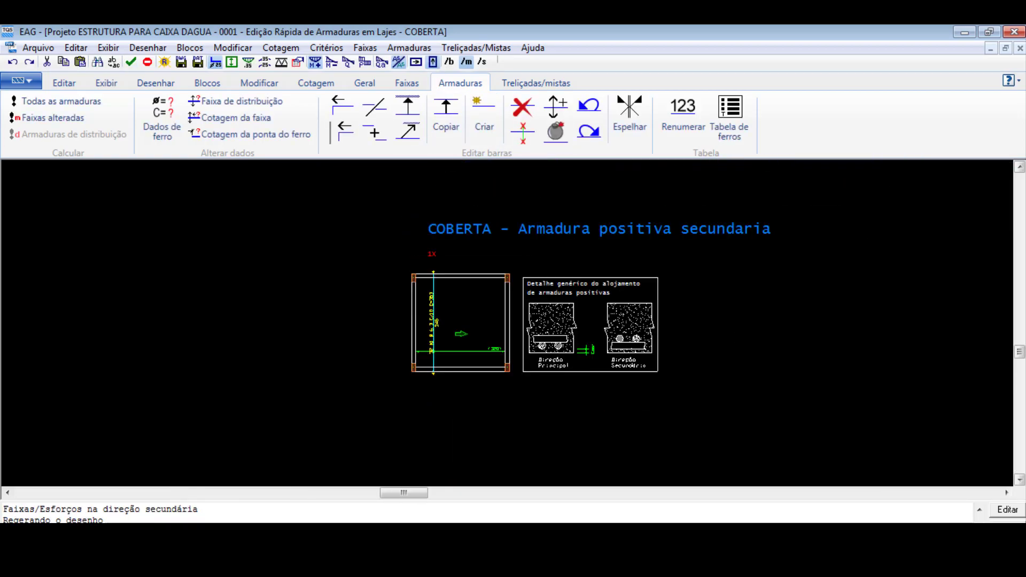
pyautogui.scroll(4, 446, 369)
pyautogui.scroll(5, 430, 306)
pyautogui.scroll(-2, 429, 306)
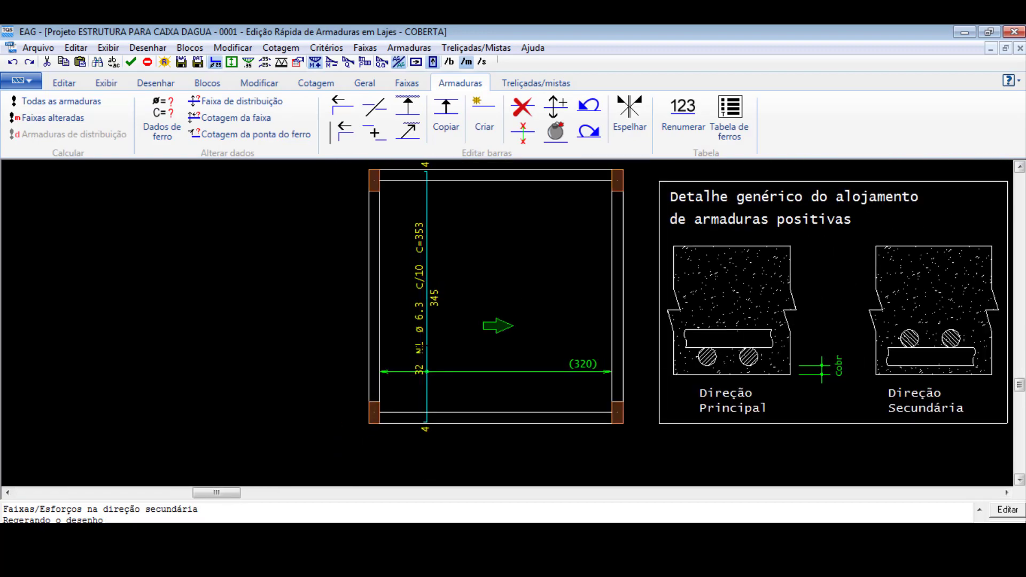
pyautogui.scroll(-3, 457, 383)
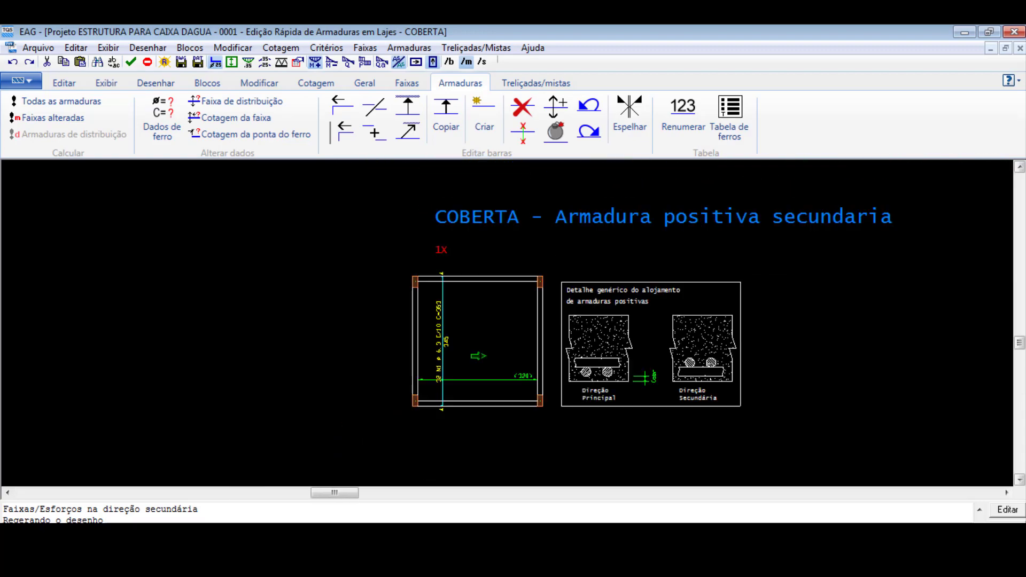
pyautogui.scroll(2, 453, 371)
pyautogui.scroll(2, 363, 350)
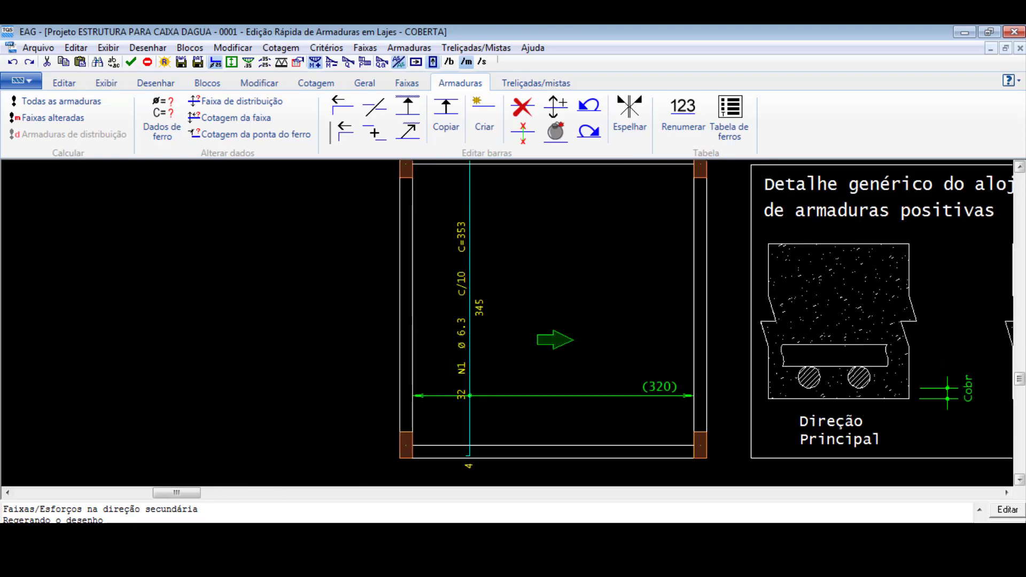
# - Show the slab's positive moment bands and examine the required steel areas per metre against the Ø6.3 c/10 bars
pyautogui.click(407, 84)
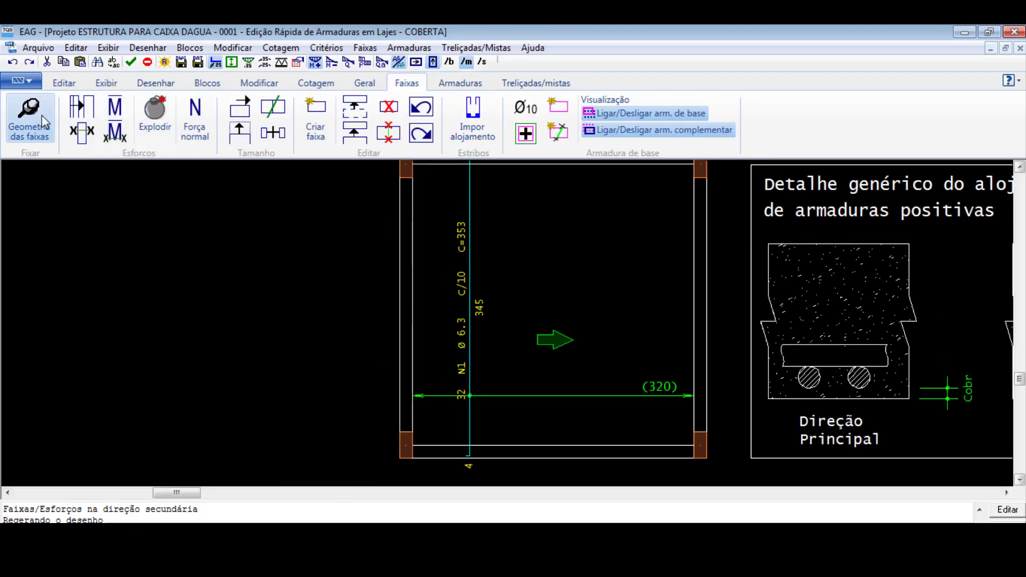
pyautogui.click(259, 85)
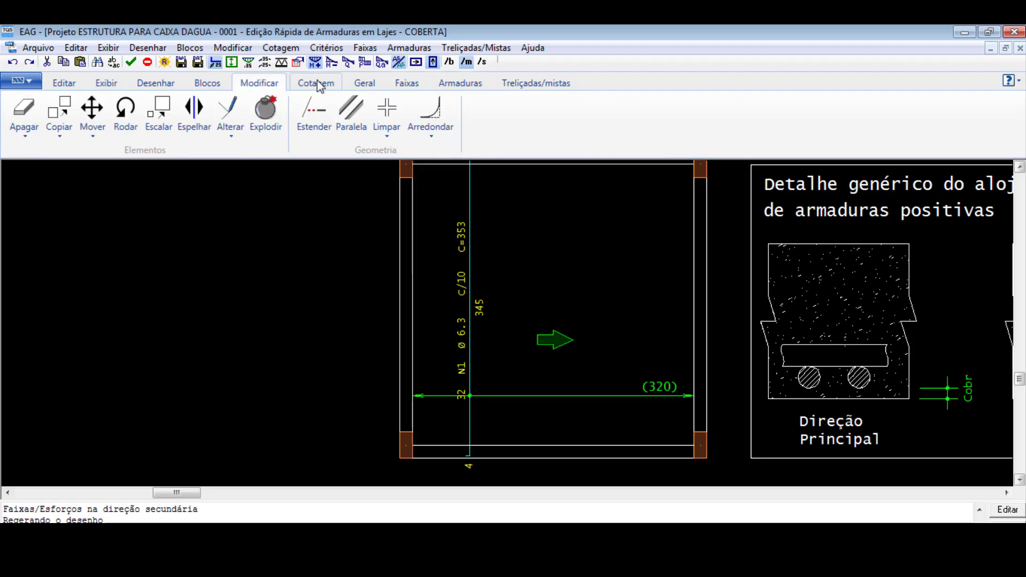
pyautogui.click(363, 85)
pyautogui.click(69, 118)
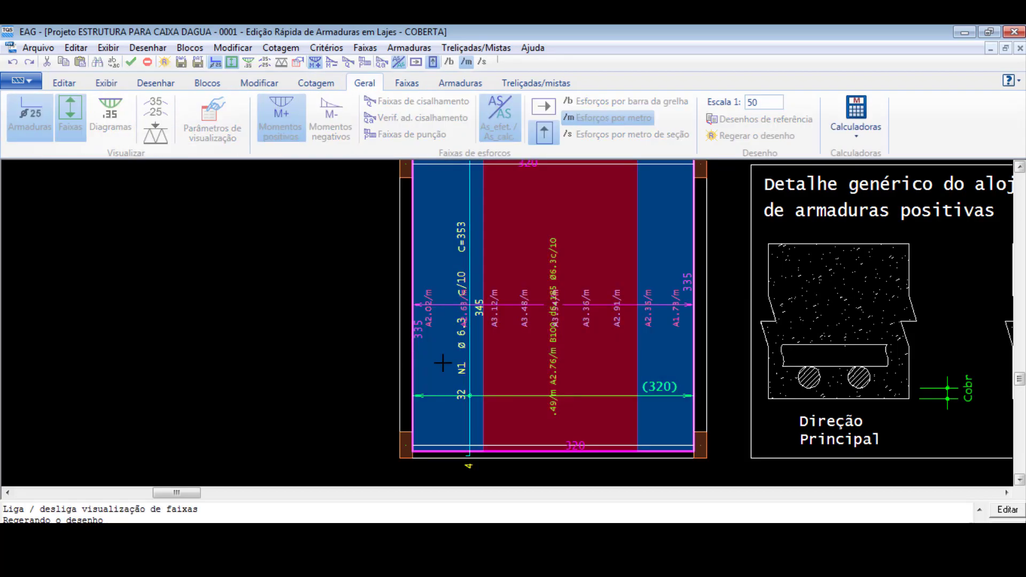
pyautogui.scroll(-3, 549, 331)
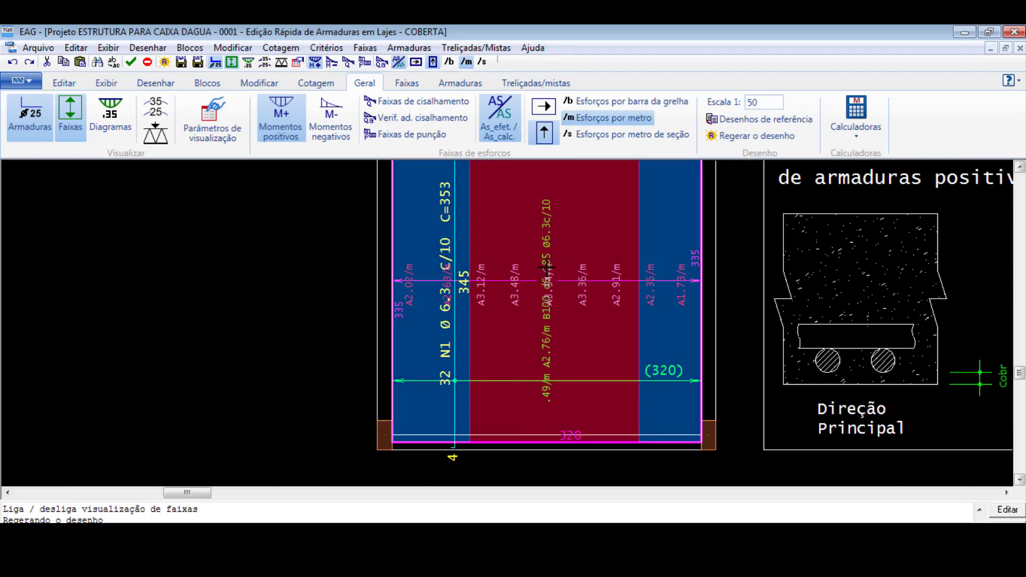
pyautogui.scroll(2, 559, 302)
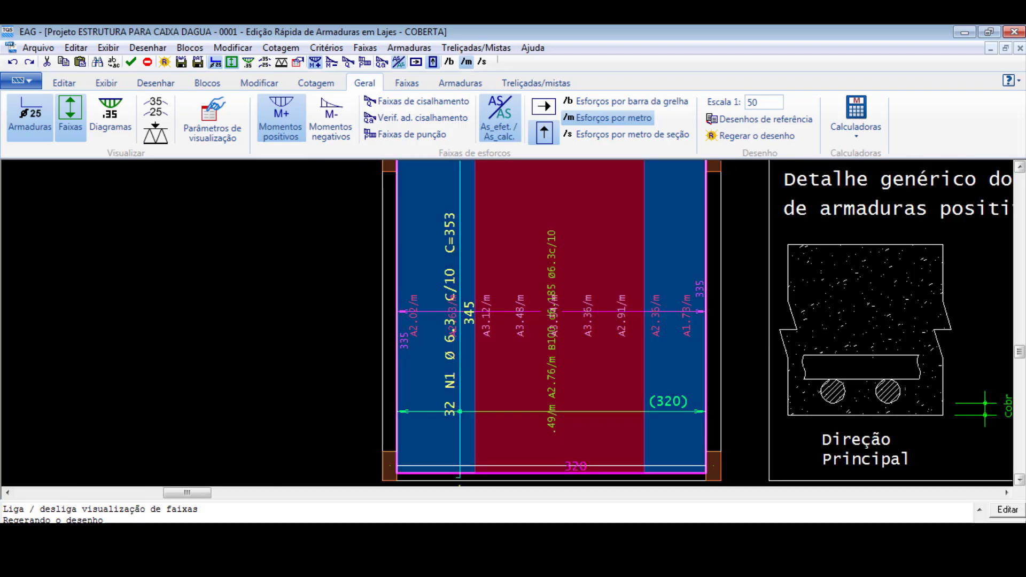
pyautogui.scroll(2, 508, 357)
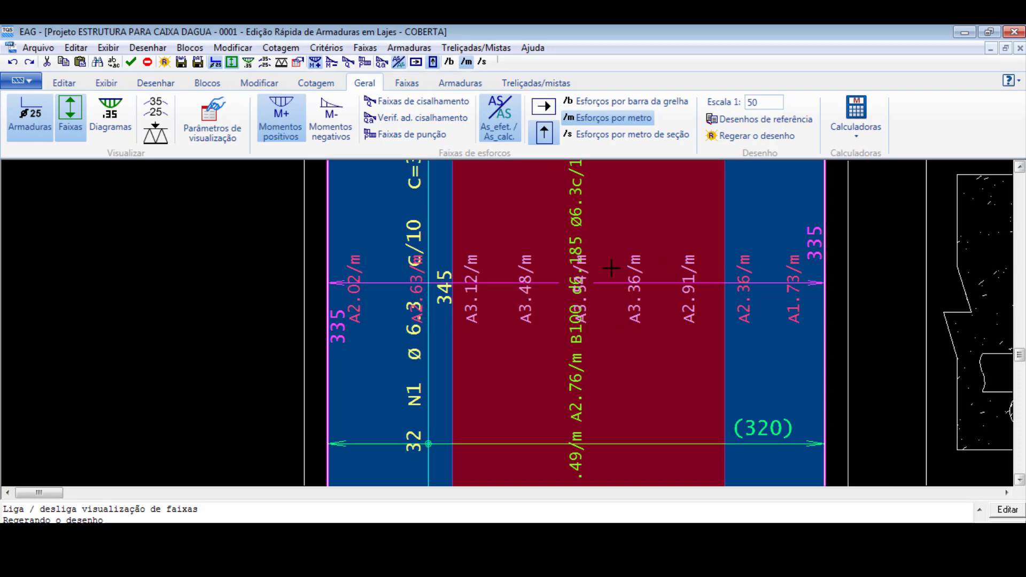
pyautogui.scroll(-2, 550, 337)
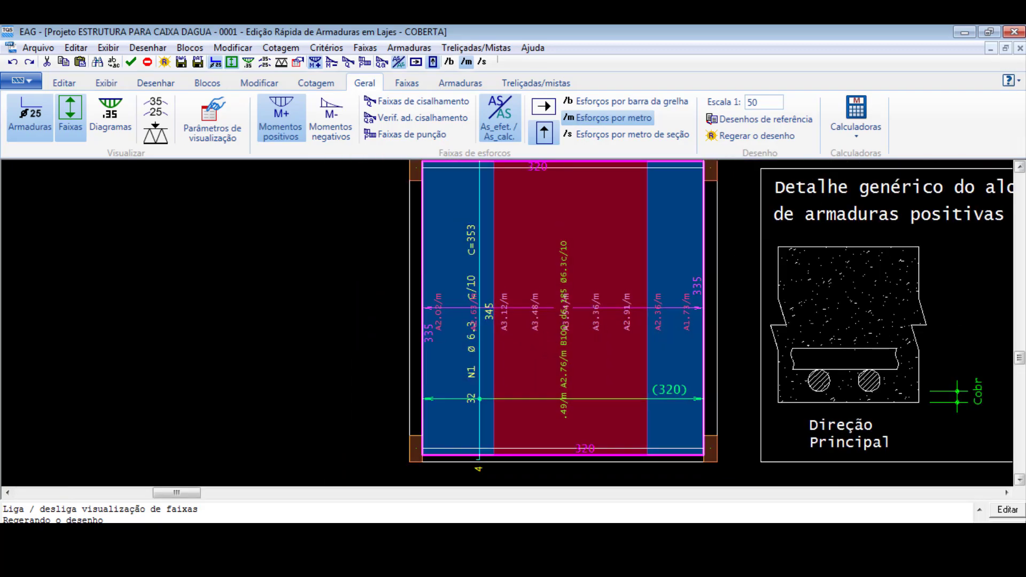
# - Explode the equalised secondary-direction band into its individual bands
pyautogui.click(406, 83)
pyautogui.click(154, 123)
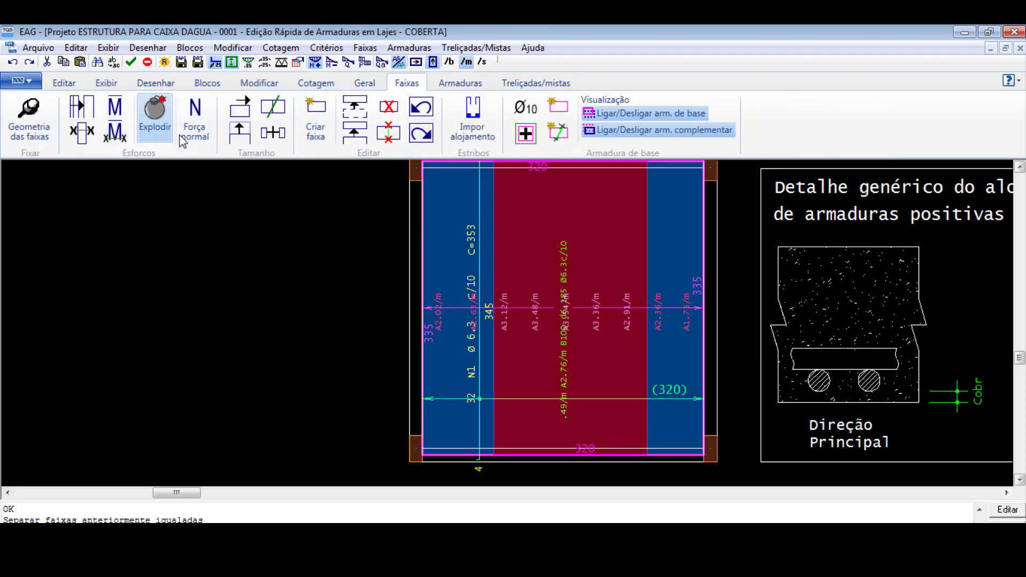
pyautogui.click(569, 305)
pyautogui.press('Return')
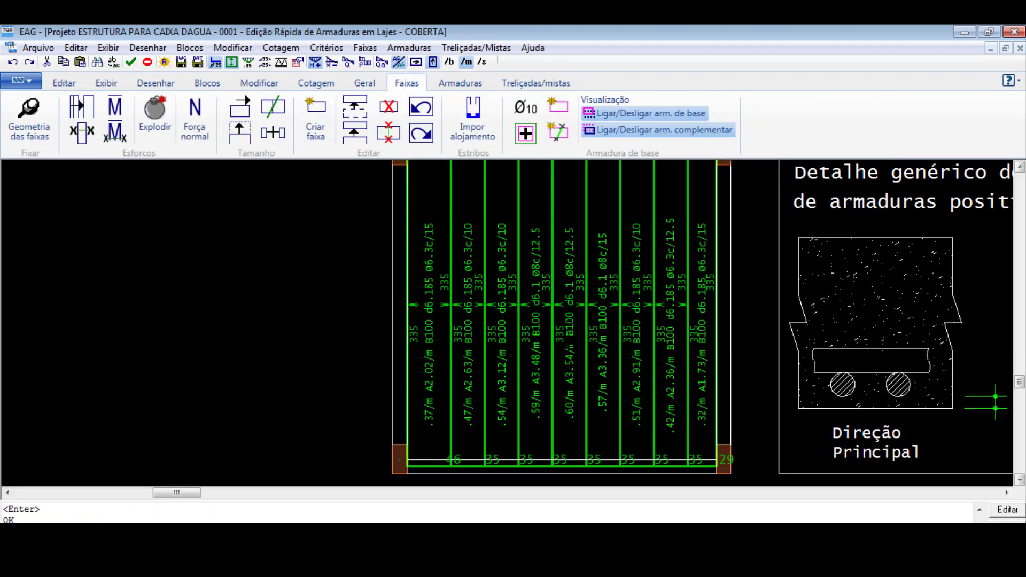
pyautogui.scroll(-5, 570, 356)
pyautogui.scroll(6, 580, 304)
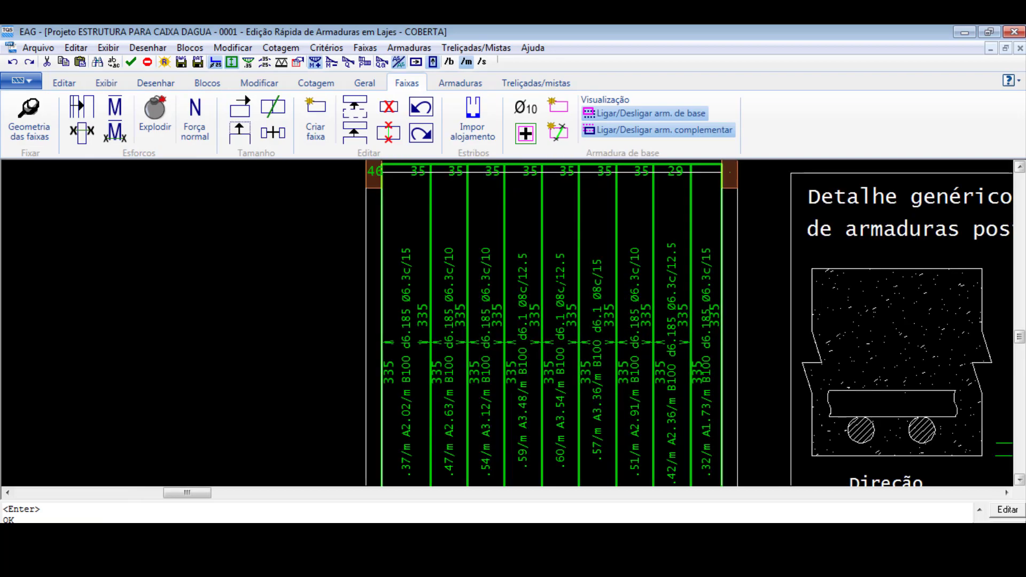
pyautogui.scroll(-1, 541, 256)
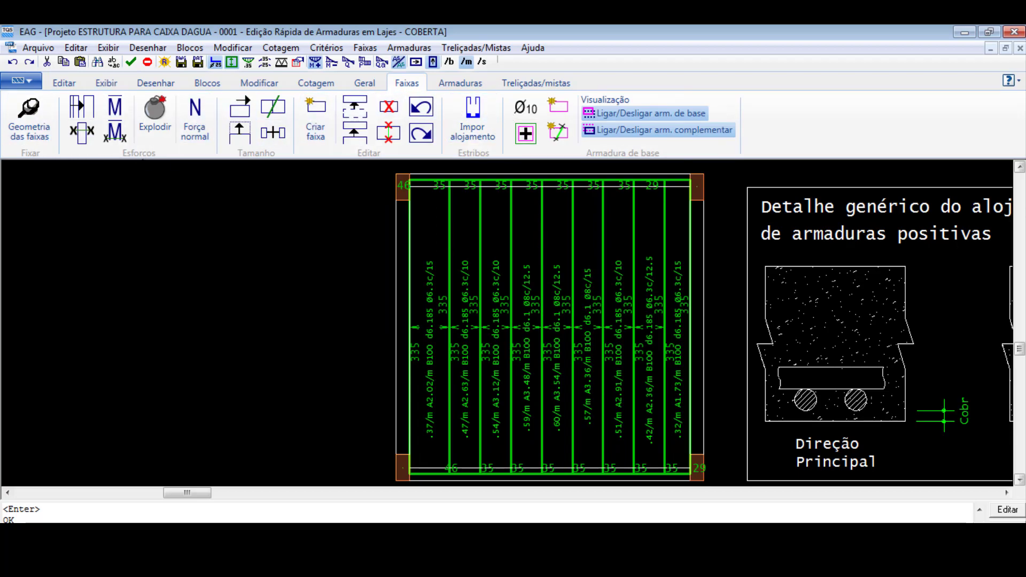
# - Recalculate the reinforcement for the altered bands in the secondary direction
pyautogui.click(466, 83)
pyautogui.click(59, 118)
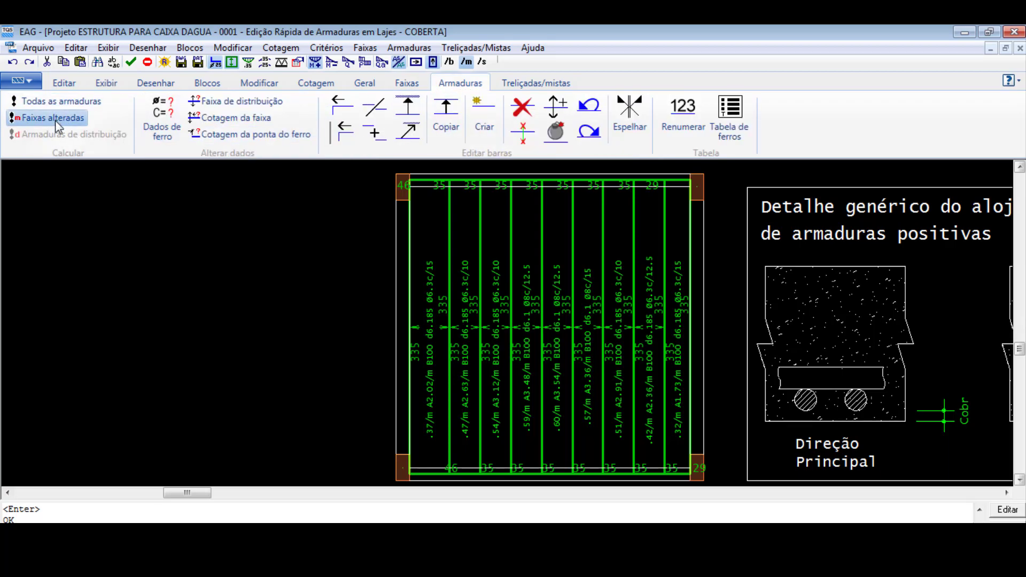
pyautogui.click(570, 361)
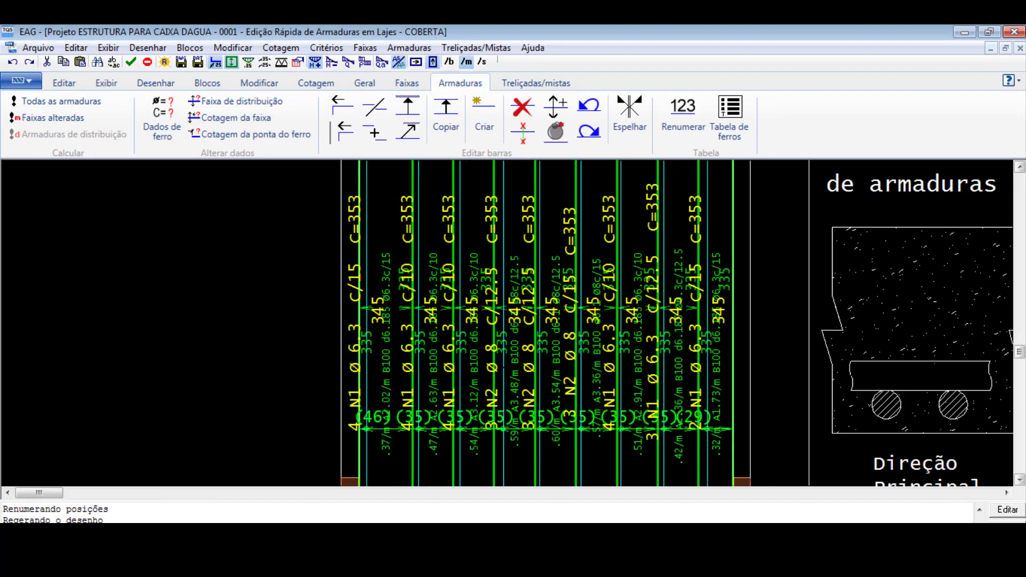
# - Hide the moment bands and examine the recalculated secondary bars' diameters and spacings
pyautogui.click(405, 84)
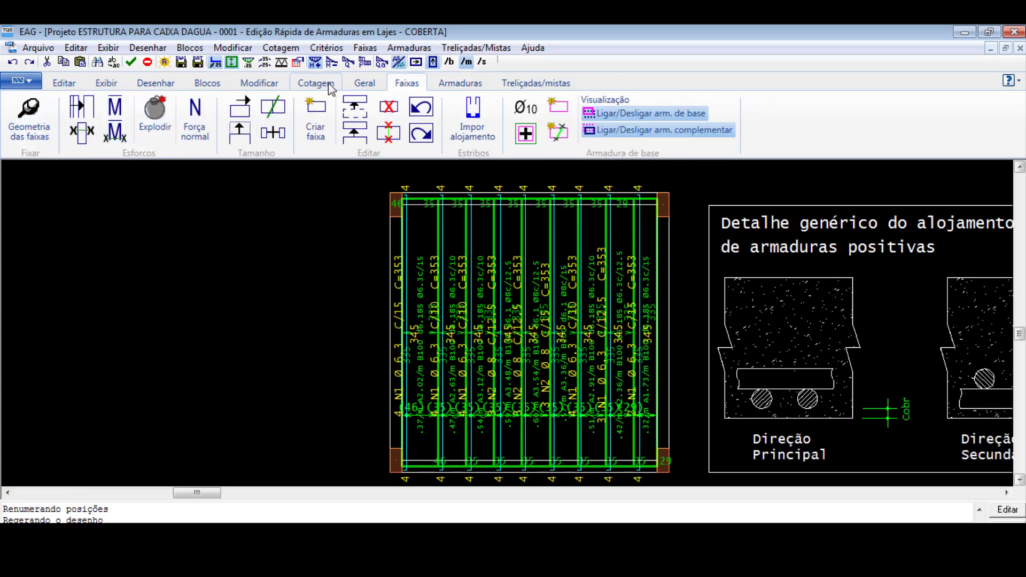
pyautogui.click(365, 83)
pyautogui.click(70, 113)
pyautogui.scroll(-2, 532, 260)
pyautogui.scroll(5, 489, 379)
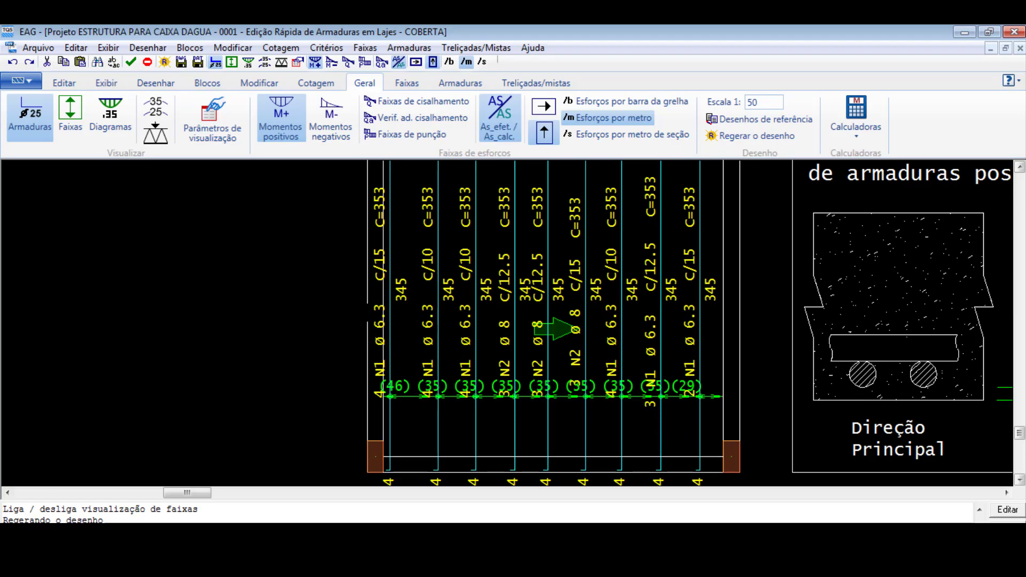
pyautogui.scroll(-2, 563, 405)
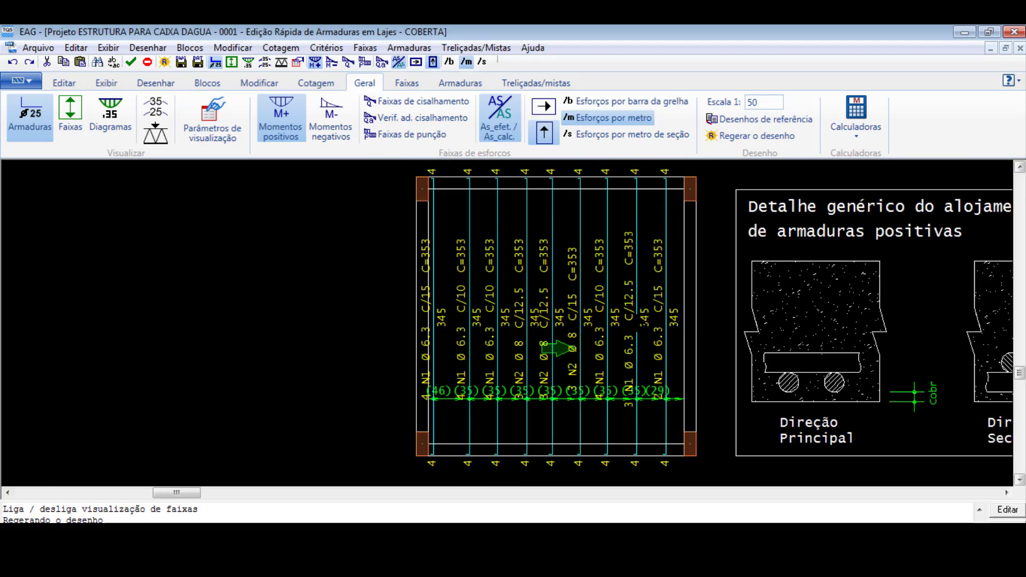
pyautogui.scroll(2, 620, 331)
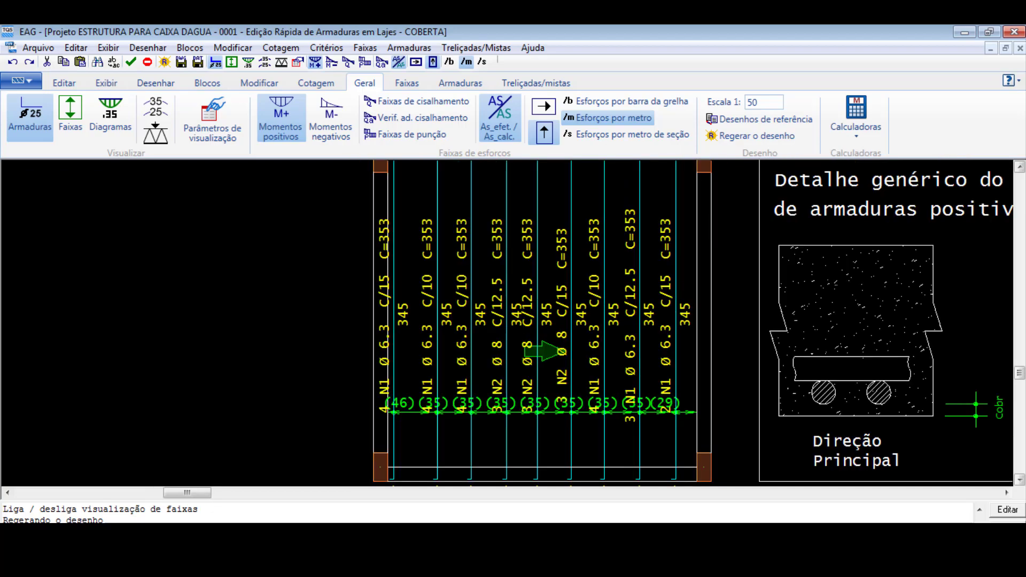
pyautogui.scroll(1, 414, 355)
pyautogui.scroll(-1, 315, 375)
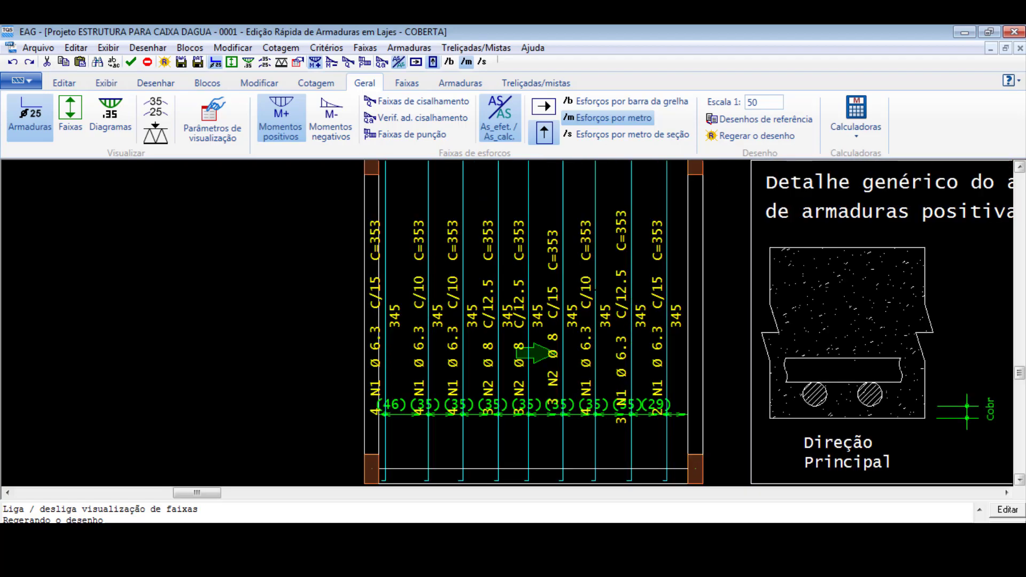
# - Delete the Ø6.3 c/12.5 bar and the adjacent Ø6.3 c/15 bar nearest the slab's right edge
pyautogui.scroll(1, 610, 317)
pyautogui.click(633, 311)
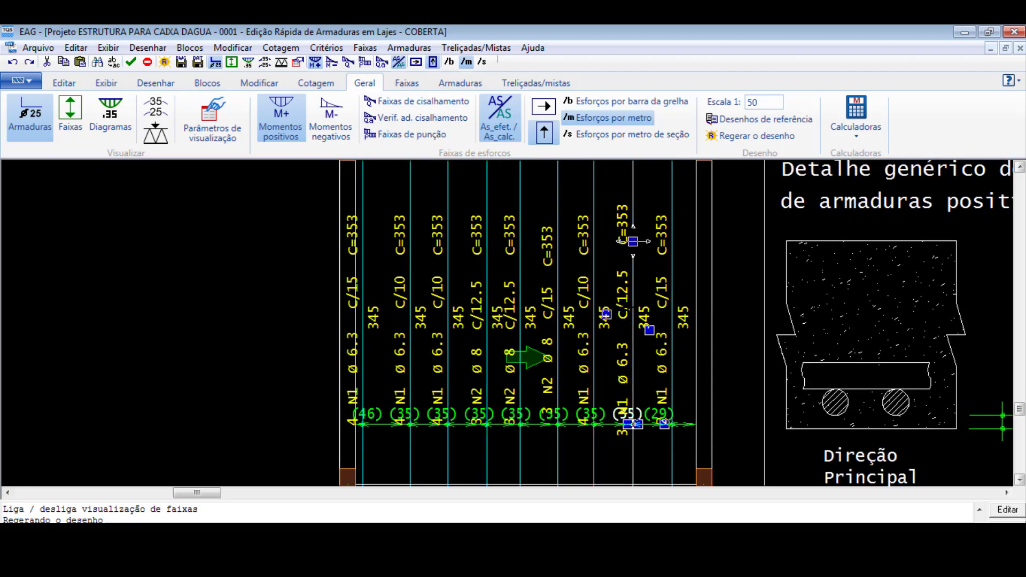
pyautogui.press('Delete')
pyautogui.click(672, 298)
pyautogui.press('Delete')
# - Move the rightmost Ø6.3 c/10 bar right and extend its distribution range to 99 cm, reaching the slab's right edge
pyautogui.scroll(-1, 636, 297)
pyautogui.scroll(5, 599, 310)
pyautogui.click(598, 297)
pyautogui.scroll(-4, 597, 246)
pyautogui.moveTo(597, 204); pyautogui.dragTo(644, 202)
pyautogui.scroll(-1, 645, 197)
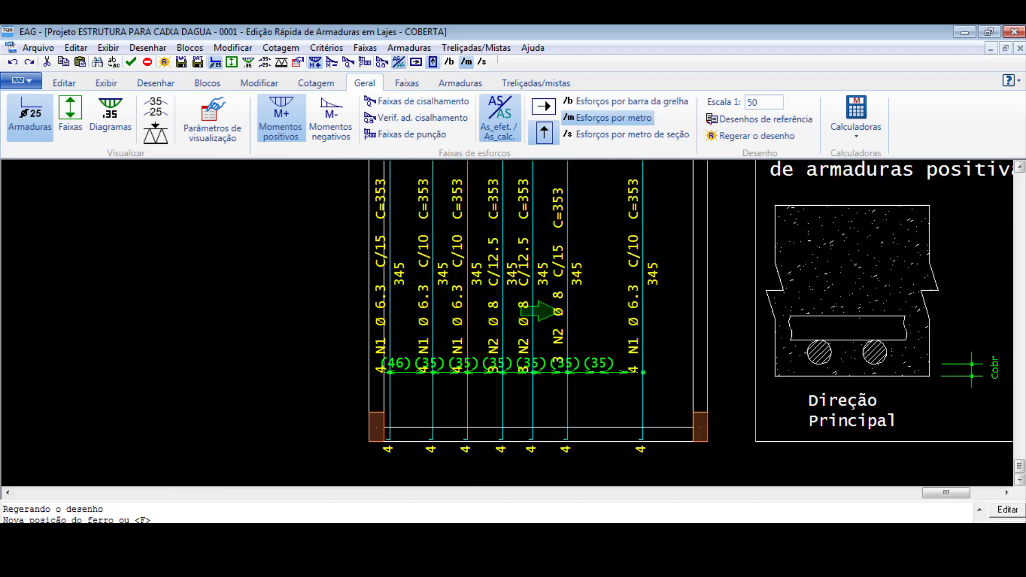
pyautogui.scroll(5, 607, 387)
pyautogui.click(665, 360)
pyautogui.click(665, 361)
pyautogui.click(745, 362)
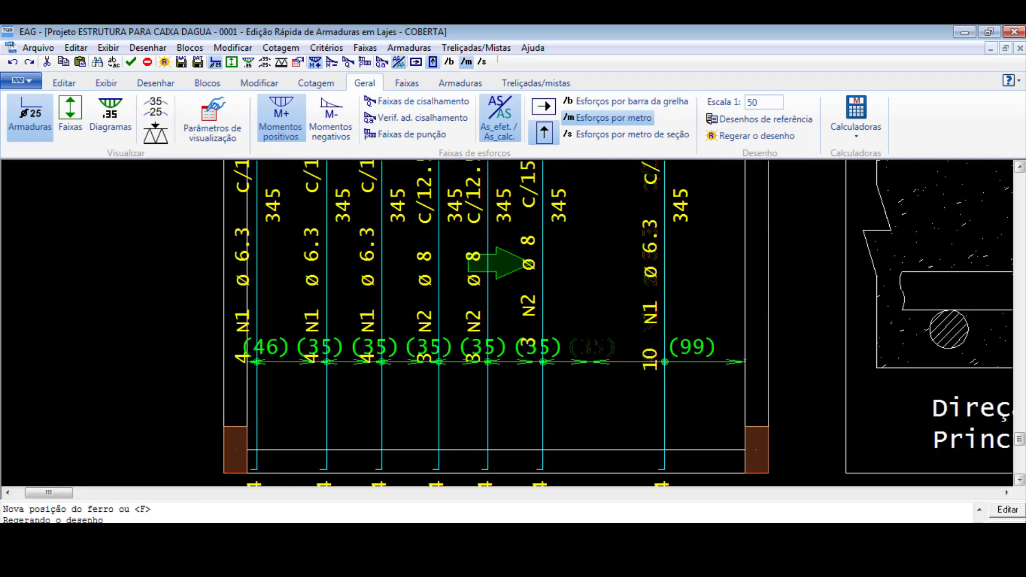
# - Lower the distribution dimension of the rightmost Ø6.3 c/10 bar, clear of the other ranges' dimension line
pyautogui.scroll(-4, 653, 358)
pyautogui.scroll(-4, 652, 410)
pyautogui.click(658, 407)
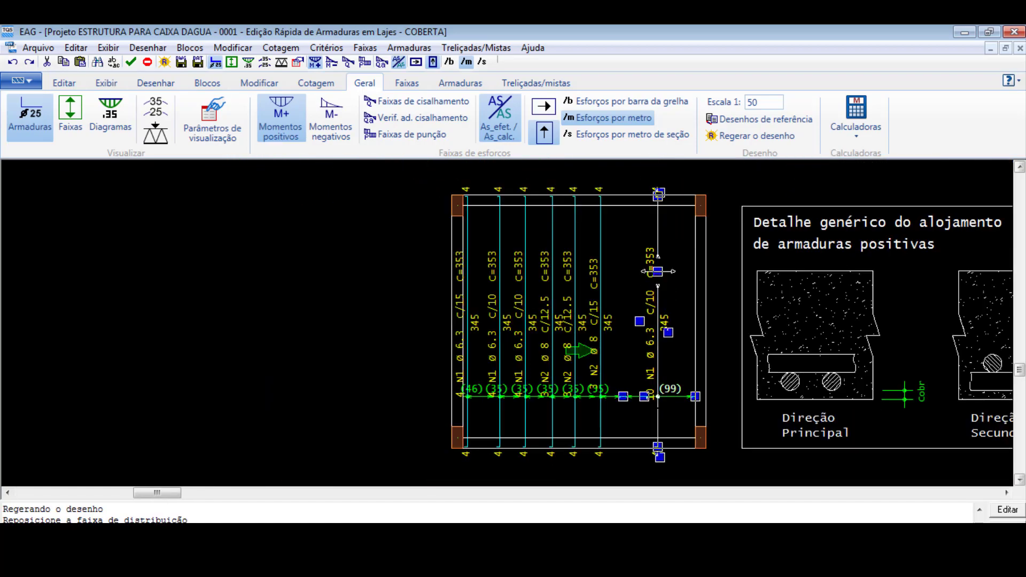
pyautogui.click(643, 397)
pyautogui.click(643, 419)
pyautogui.scroll(-1, 643, 419)
pyautogui.scroll(4, 625, 351)
pyautogui.scroll(-3, 678, 369)
pyautogui.scroll(2, 573, 412)
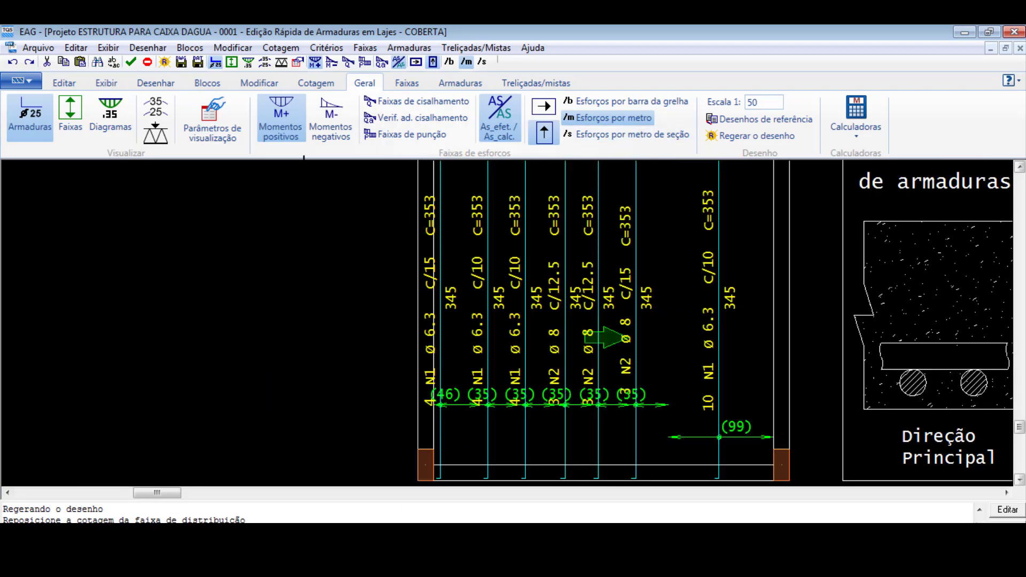
# - Delete the Ø8 c/15 bar and the adjacent Ø8 c/12.5 bar, keeping the leftmost Ø8 c/12.5 bar
pyautogui.click(443, 86)
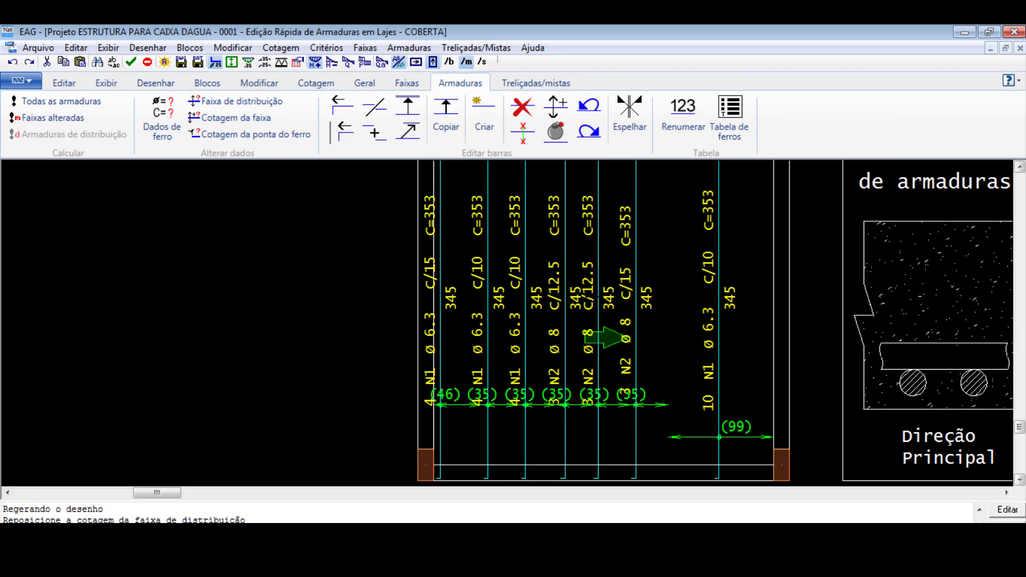
pyautogui.click(522, 107)
pyautogui.click(634, 301)
pyautogui.press('Return')
pyautogui.press('Return')
pyautogui.click(596, 293)
pyautogui.press('Return')
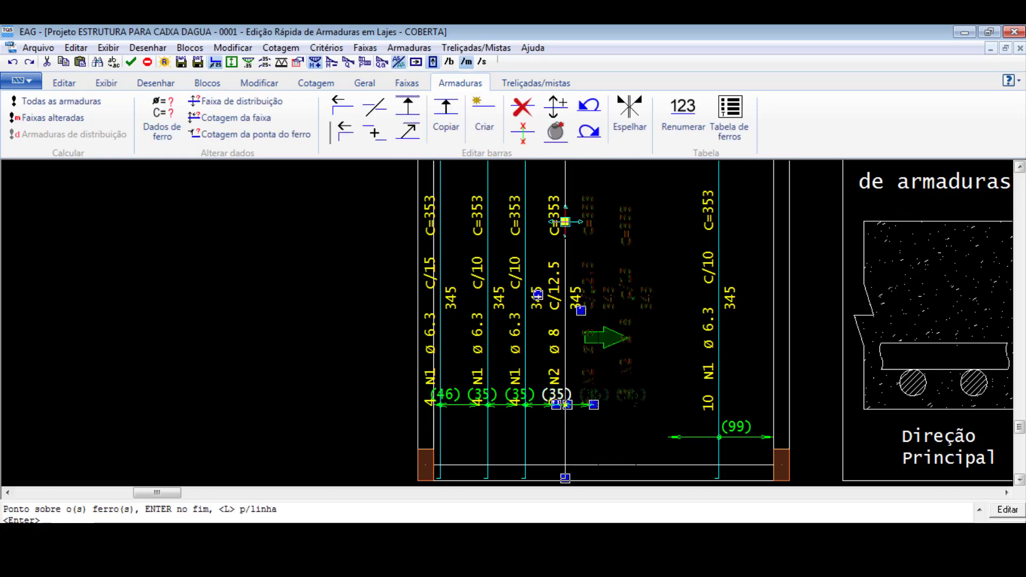
# - Extend the Ø8 c/12.5 bar's distribution range to 105 cm, up to the start of the rightmost Ø6.3 c/10 bar's range
pyautogui.scroll(2, 602, 434)
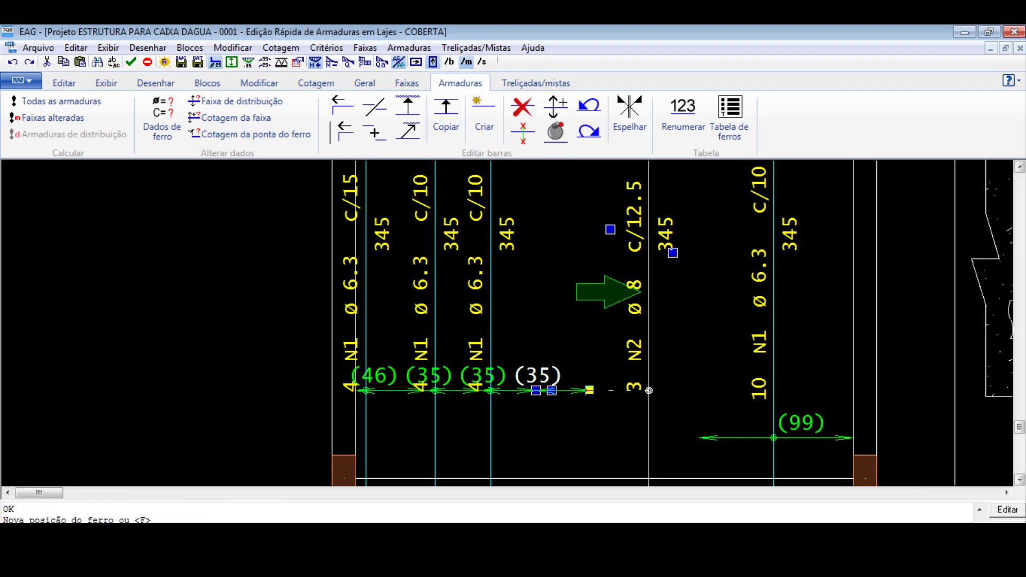
pyautogui.click(590, 390)
pyautogui.click(708, 435)
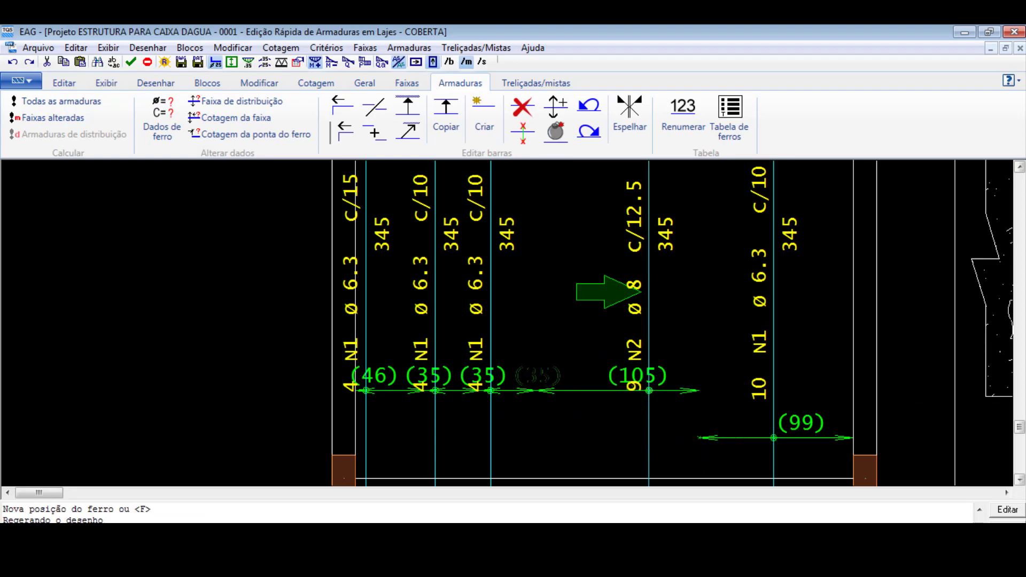
# - Raise the distribution dimension of the Ø8 c/12.5 bar above the neighbouring ranges' dimension lines
pyautogui.click(649, 390)
pyautogui.click(584, 390)
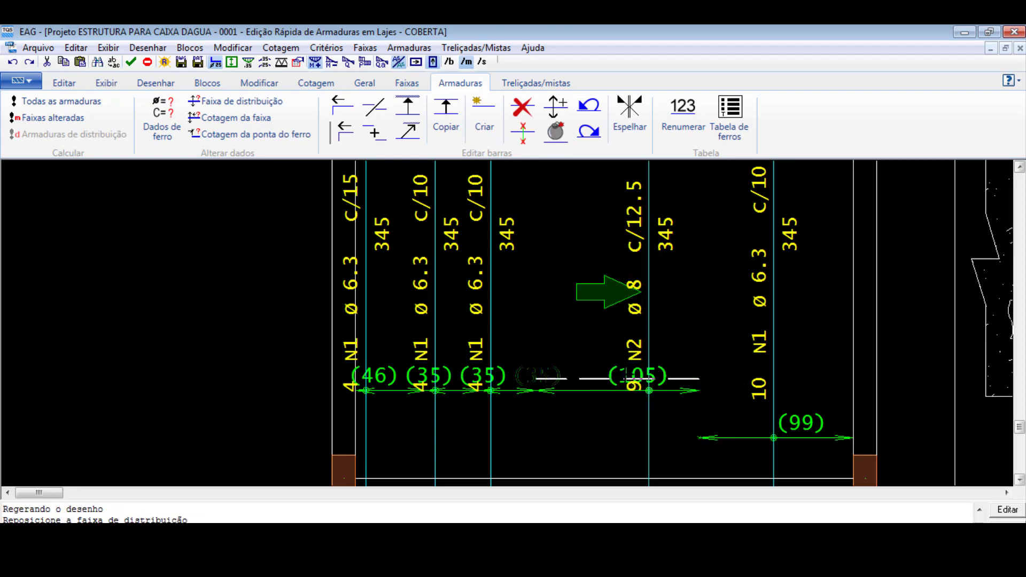
pyautogui.click(588, 327)
pyautogui.scroll(-1, 710, 421)
pyautogui.scroll(-2, 660, 449)
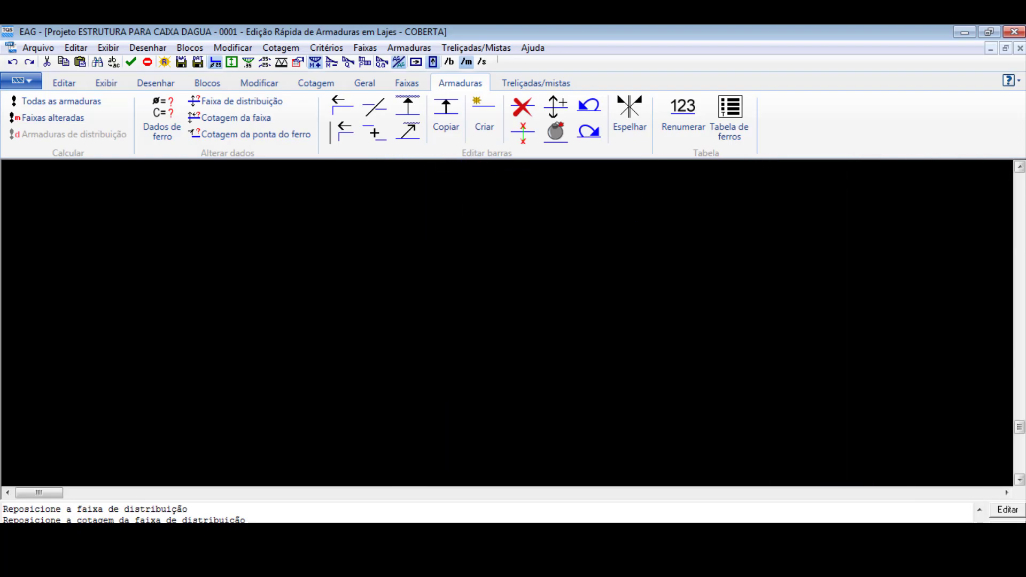
pyautogui.click(643, 376)
pyautogui.press('Escape')
pyautogui.click(635, 370)
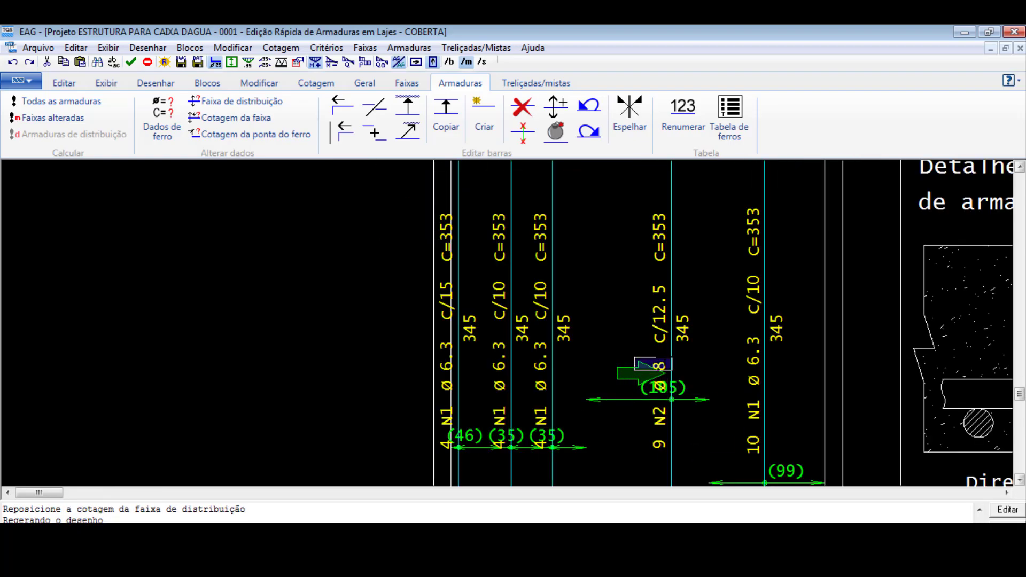
pyautogui.click(672, 373)
pyautogui.click(692, 339)
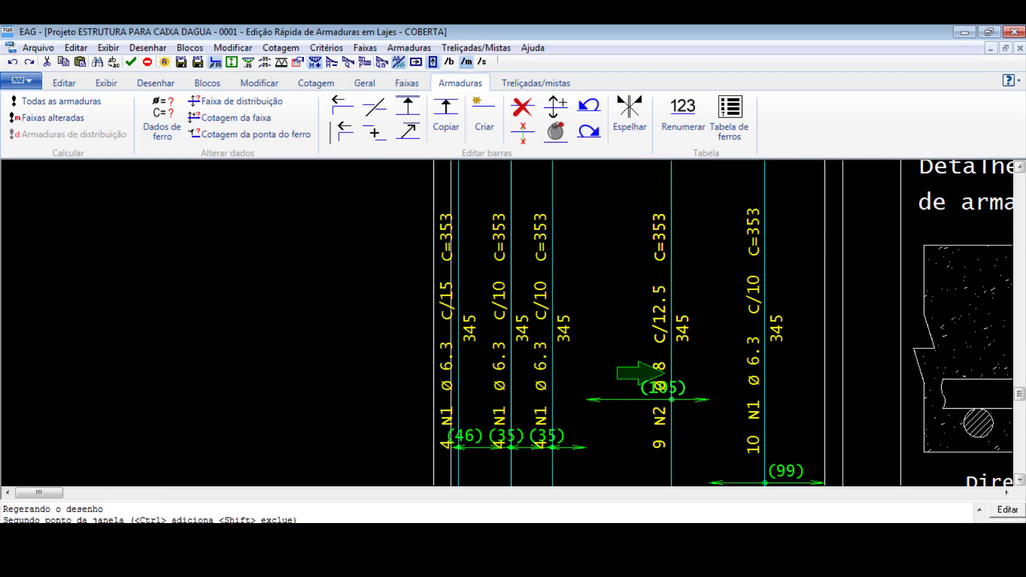
pyautogui.click(671, 274)
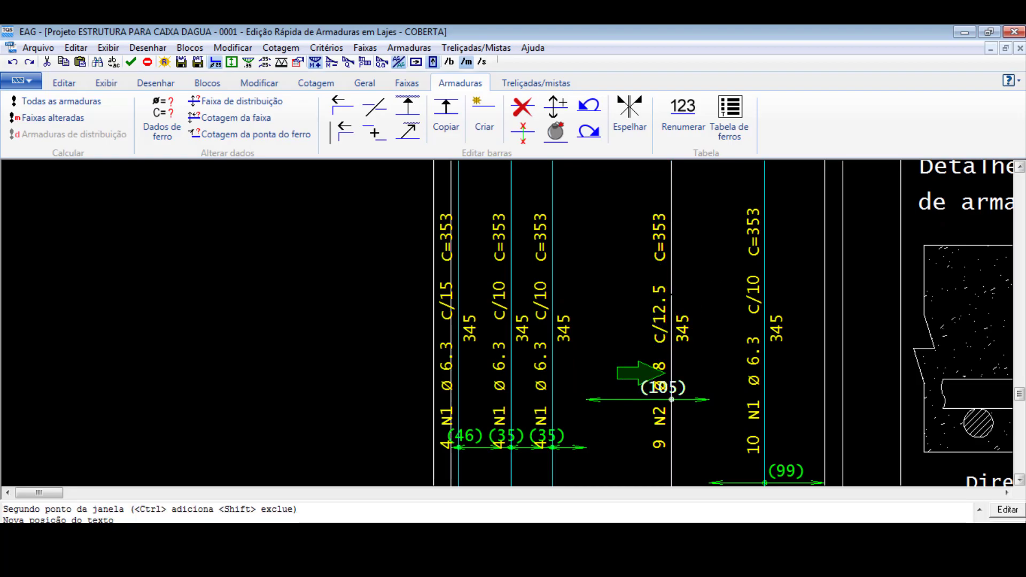
pyautogui.scroll(-1, 659, 258)
pyautogui.press('Escape')
# - Move the Ø8 c/12.5 bar slightly right, keeping it within its 105 cm distribution range
pyautogui.click(670, 257)
pyautogui.click(688, 253)
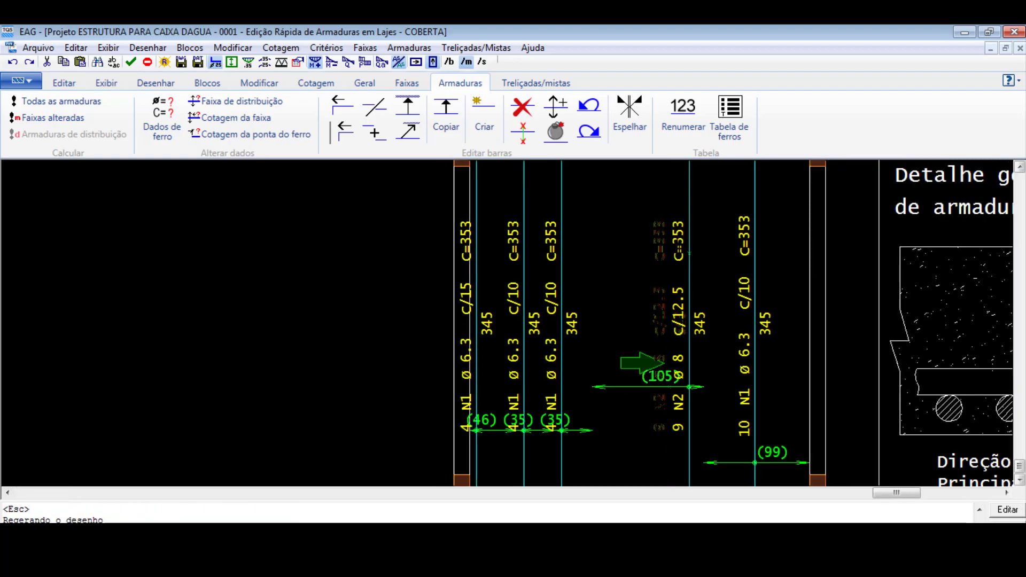
pyautogui.scroll(-4, 655, 273)
pyautogui.scroll(5, 623, 428)
pyautogui.scroll(-3, 702, 431)
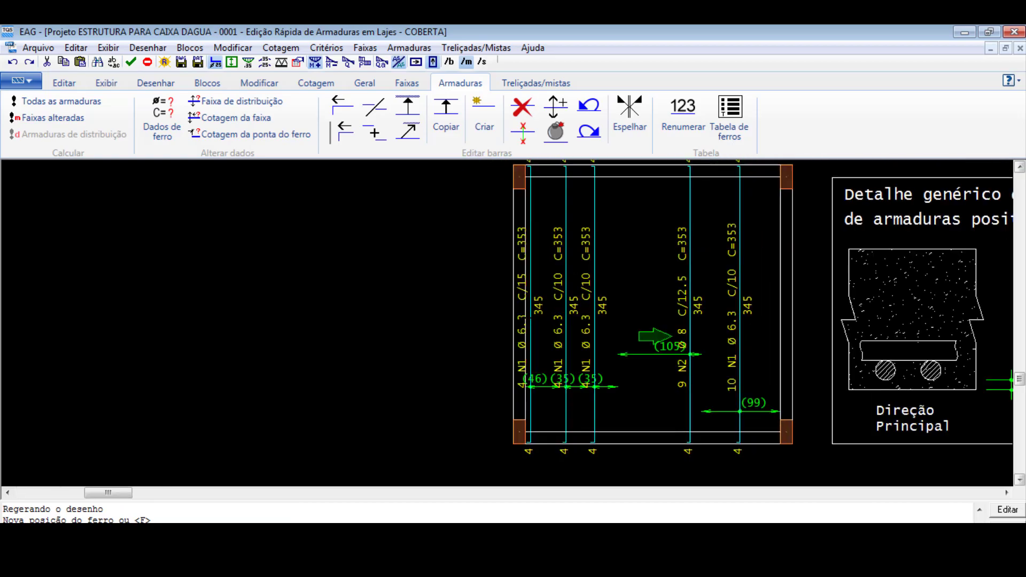
# - Delete the leftmost Ø6.3 c/15 bar and the adjacent Ø6.3 c/10 bar, keeping one Ø6.3 c/10 bar left of the Ø8 bar
pyautogui.scroll(1, 617, 333)
pyautogui.scroll(1, 551, 282)
pyautogui.click(522, 107)
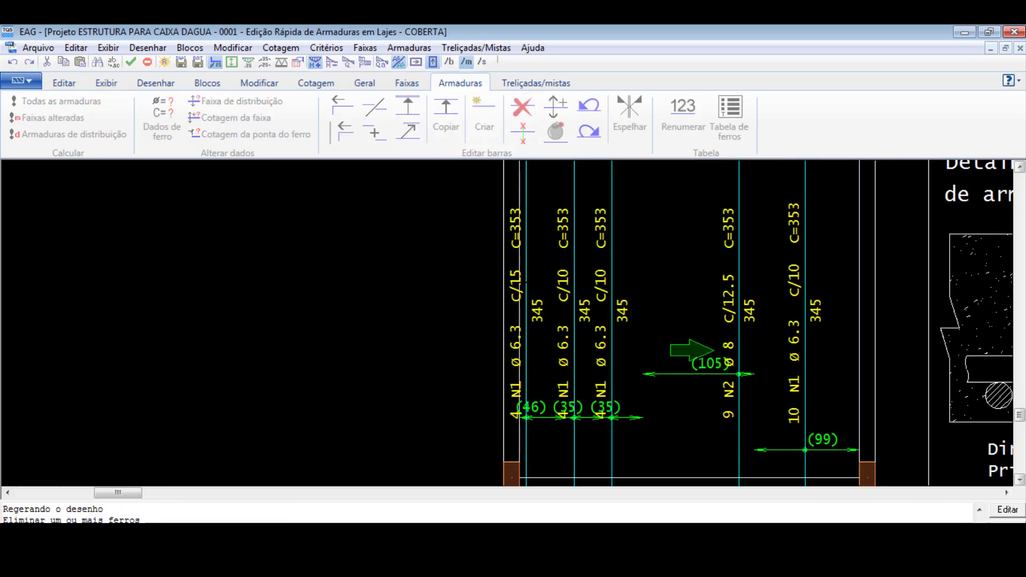
pyautogui.press('Return')
pyautogui.click(522, 108)
pyautogui.click(577, 295)
pyautogui.press('Return')
# - Extend the distribution range of the left Ø6.3 c/10 bar to 116 cm, reaching the slab's left edge
pyautogui.scroll(2, 588, 437)
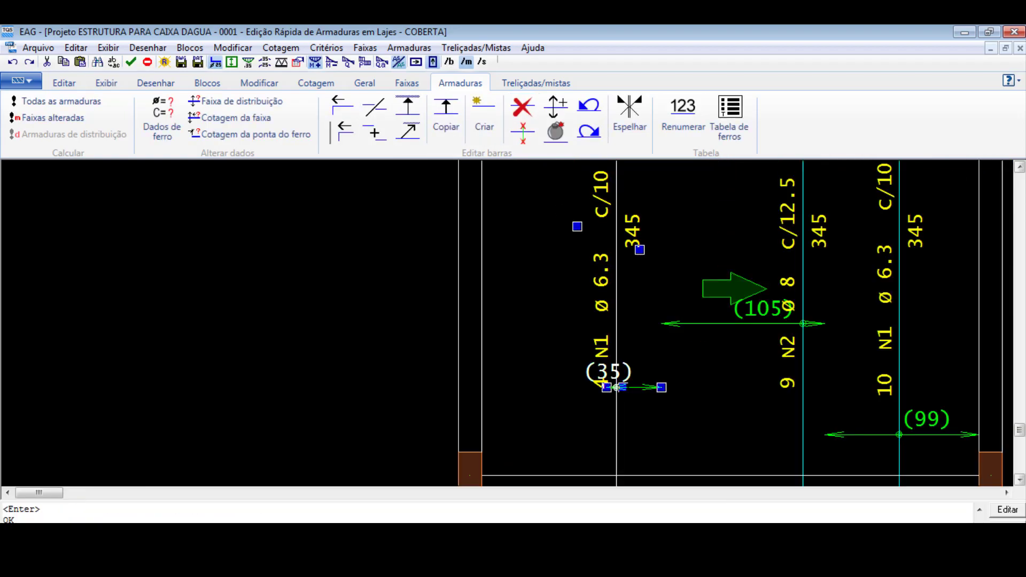
pyautogui.click(606, 388)
pyautogui.click(482, 388)
pyautogui.scroll(-3, 624, 361)
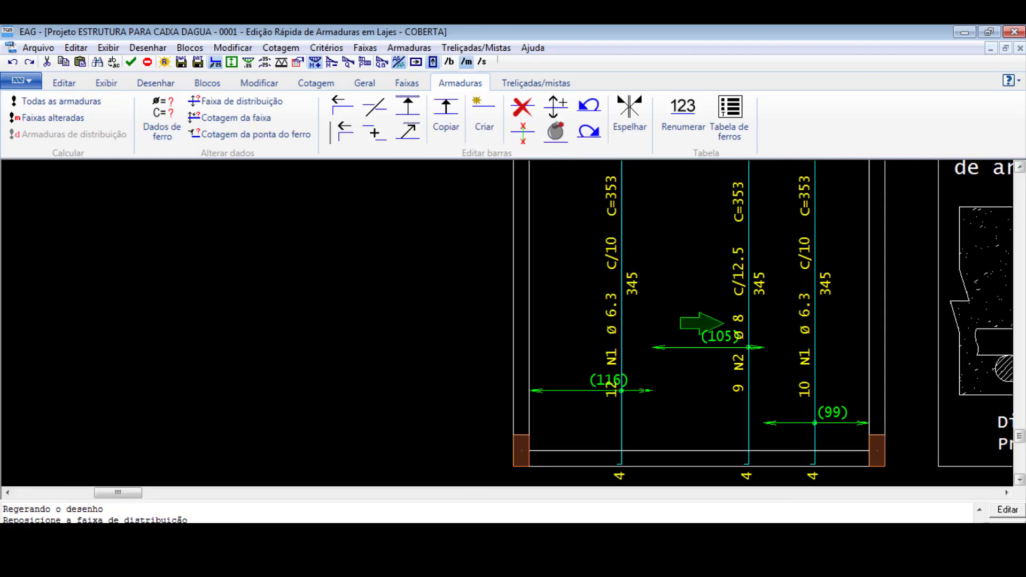
# - Move the left Ø6.3 c/10 bar slightly left and lower its distribution dimension in line with the 99 cm range
pyautogui.click(620, 237)
pyautogui.click(602, 240)
pyautogui.scroll(-1, 622, 310)
pyautogui.scroll(4, 623, 371)
pyautogui.click(597, 181)
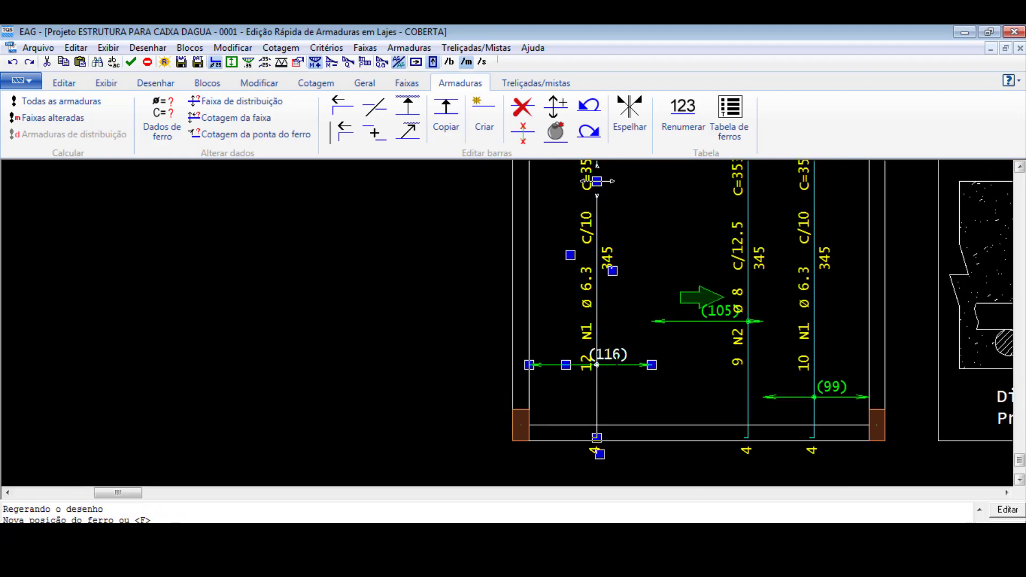
pyautogui.click(565, 365)
pyautogui.click(565, 398)
pyautogui.scroll(-1, 671, 331)
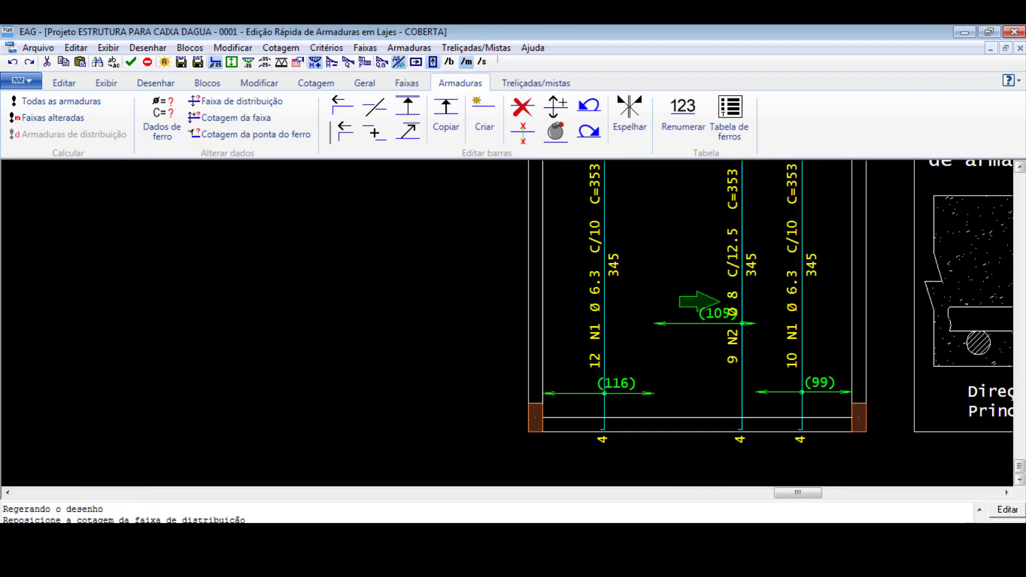
# - Lower the Ø8 c/12.5 bar's 105 cm distribution dimension into line with the 116 cm and 99 cm ranges
pyautogui.scroll(4, 689, 354)
pyautogui.click(684, 308)
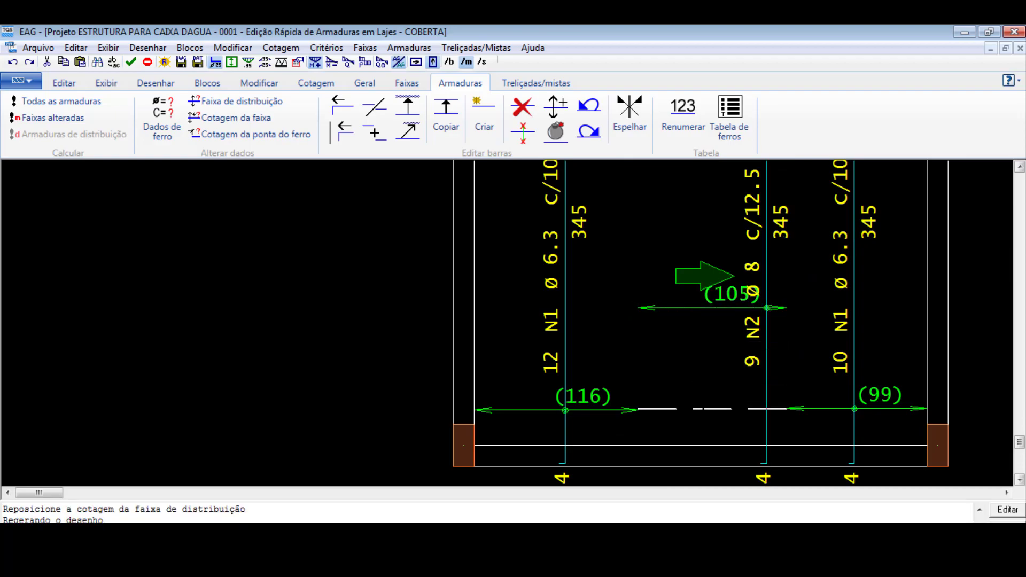
pyautogui.click(767, 410)
pyautogui.scroll(-5, 657, 433)
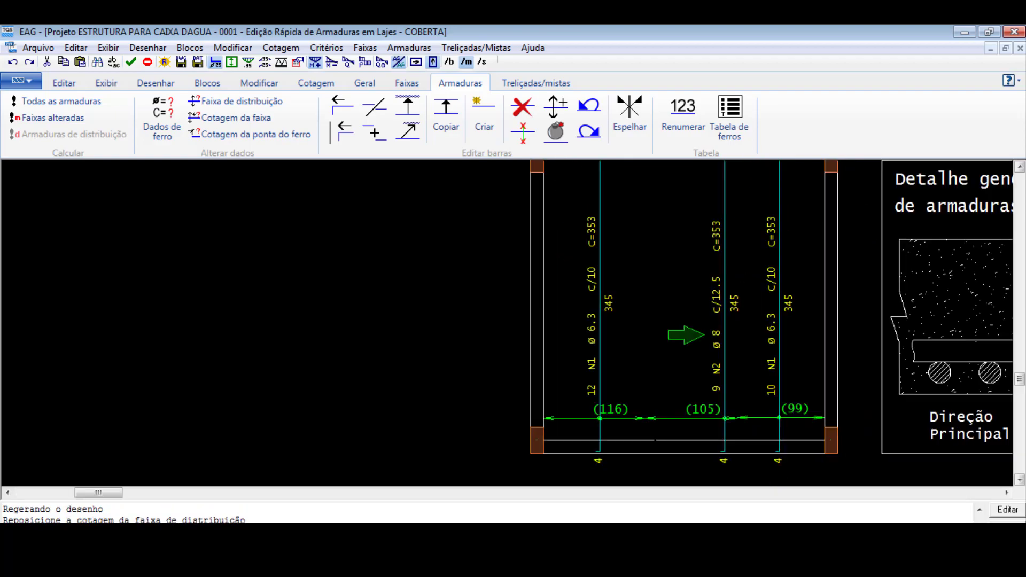
# - Save the current positive reinforcement data of the COBERTA slab
pyautogui.scroll(-7, 647, 375)
pyautogui.scroll(2, 698, 380)
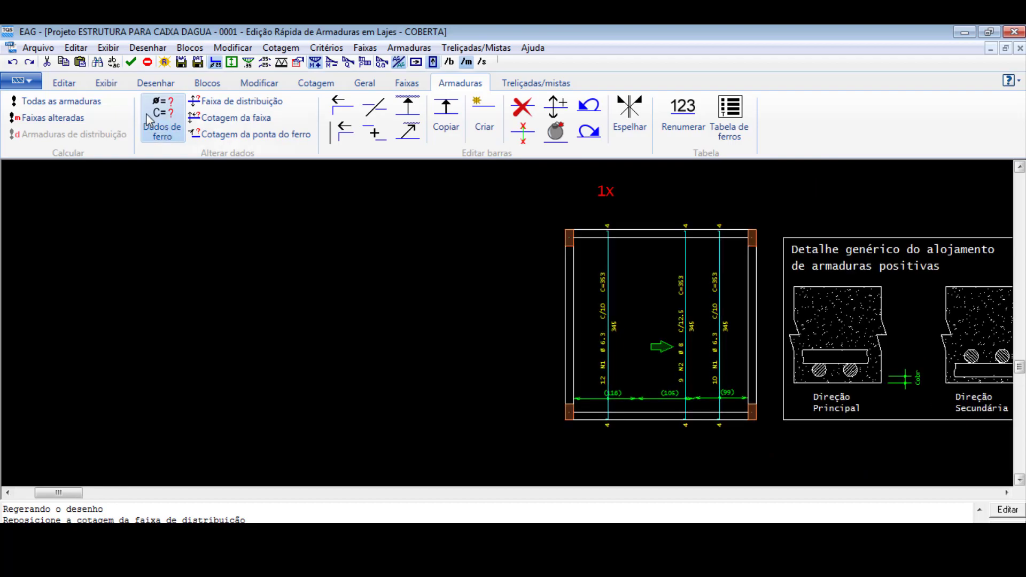
pyautogui.click(133, 66)
pyautogui.click(198, 65)
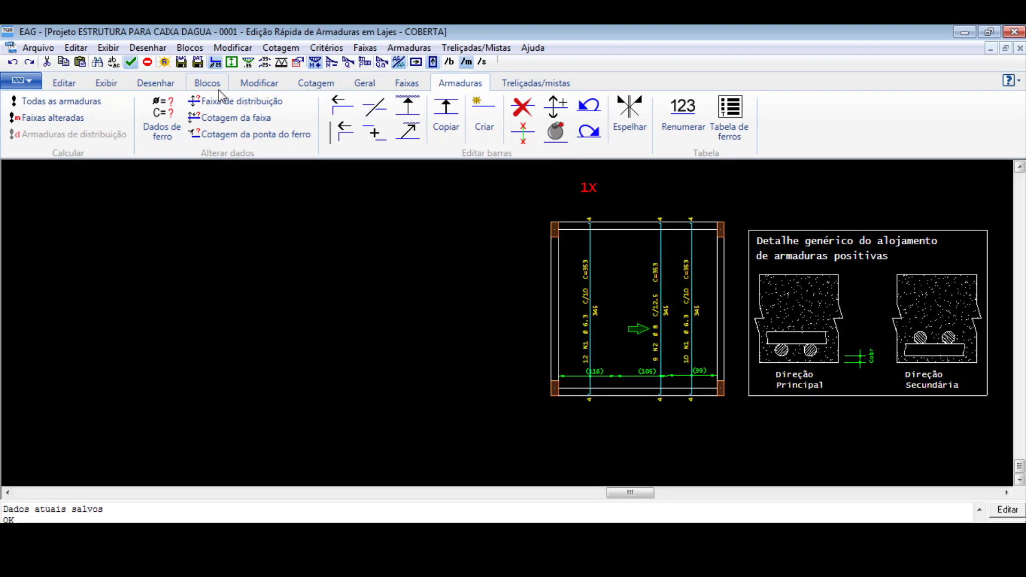
# - Switch the slab display to negative moments in the main direction
pyautogui.click(364, 84)
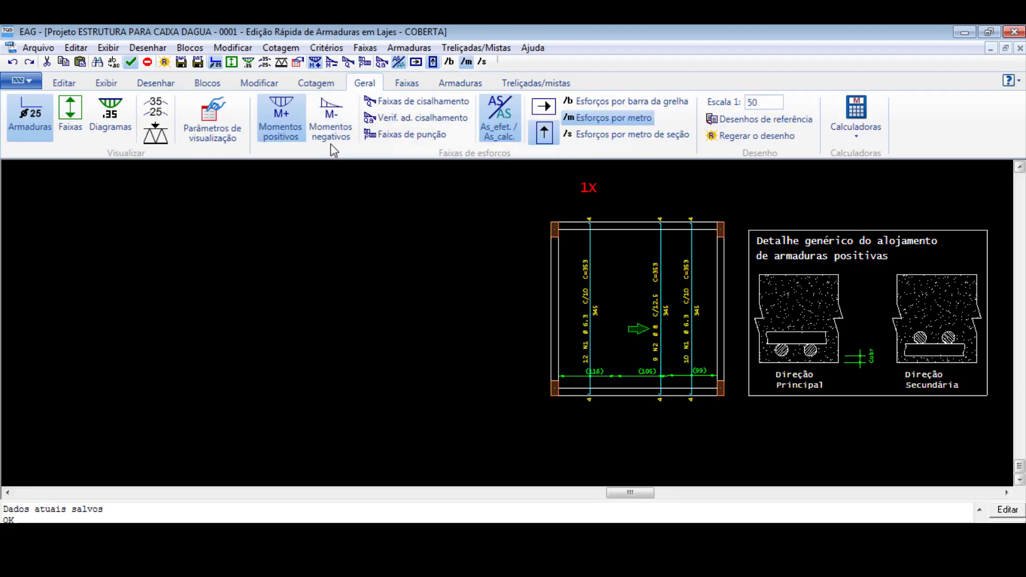
pyautogui.click(331, 119)
pyautogui.scroll(4, 636, 395)
pyautogui.scroll(4, 387, 282)
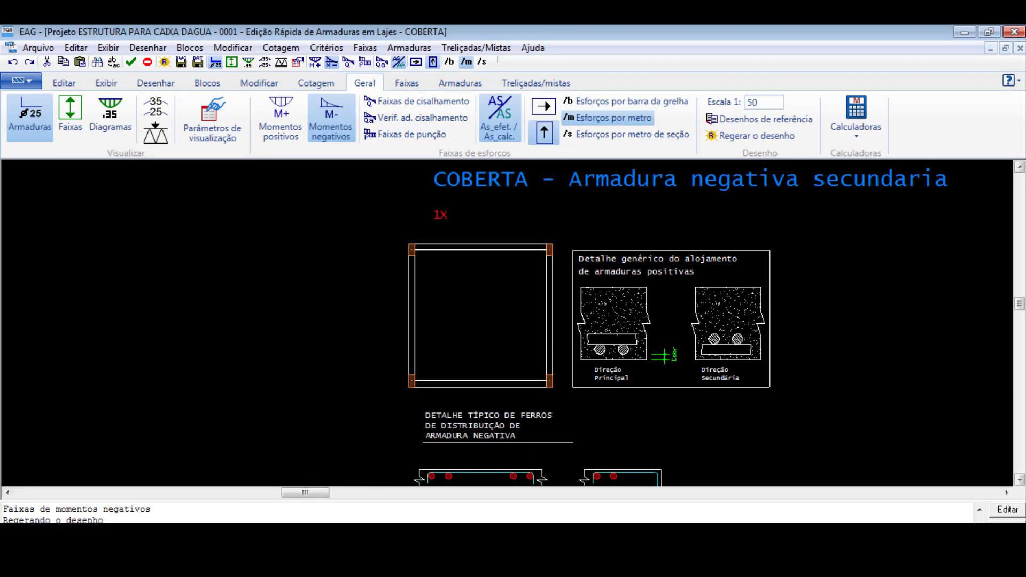
pyautogui.click(543, 135)
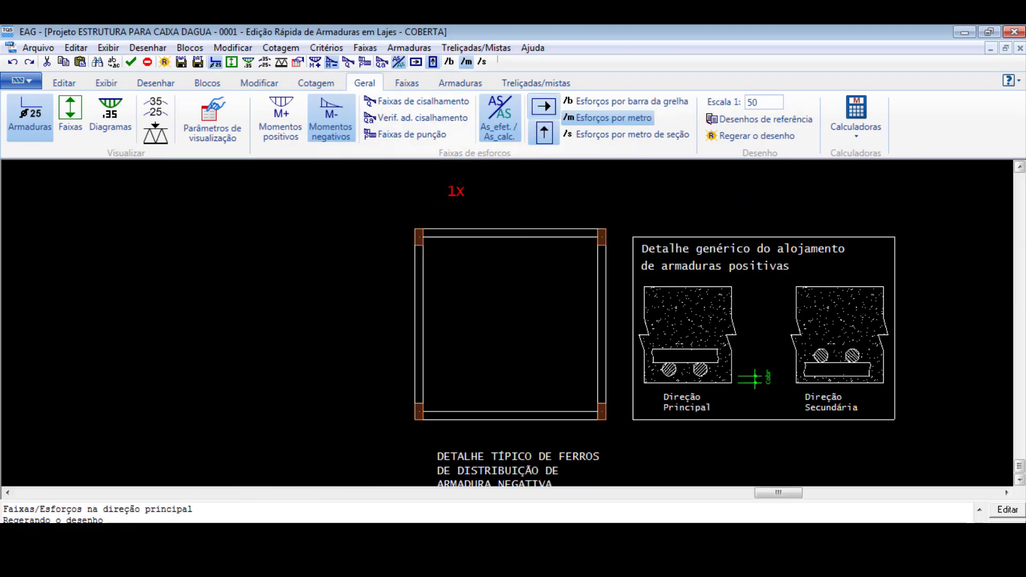
# - Turn on the strip display and examine the negative-moment strips along the slab's left and right edges
pyautogui.click(440, 84)
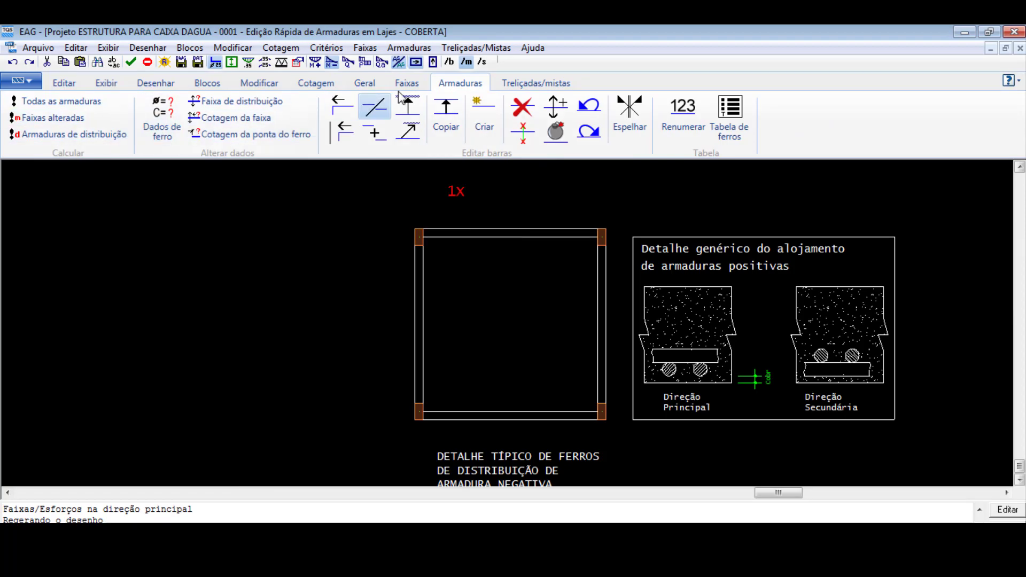
pyautogui.click(259, 83)
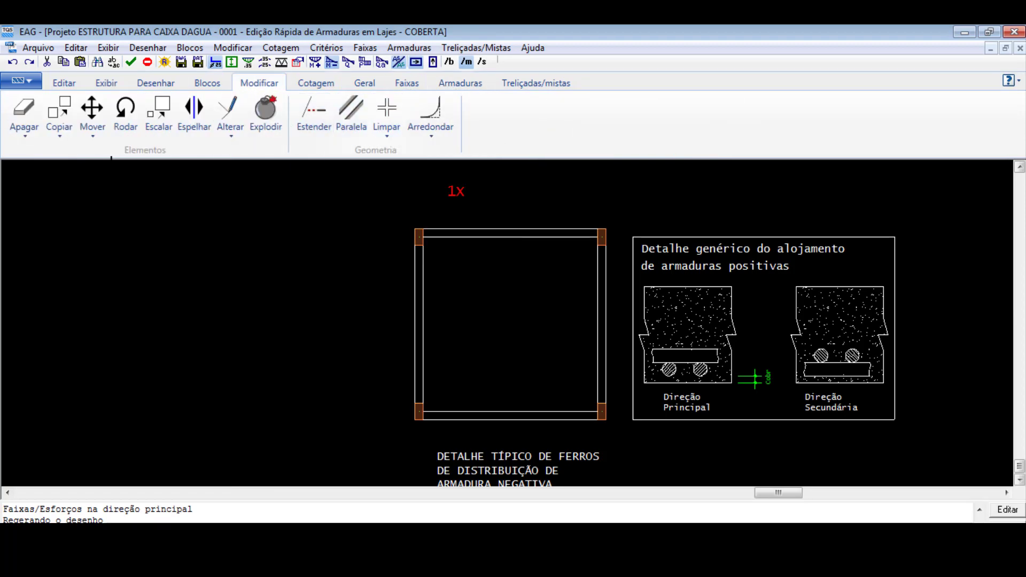
pyautogui.click(365, 83)
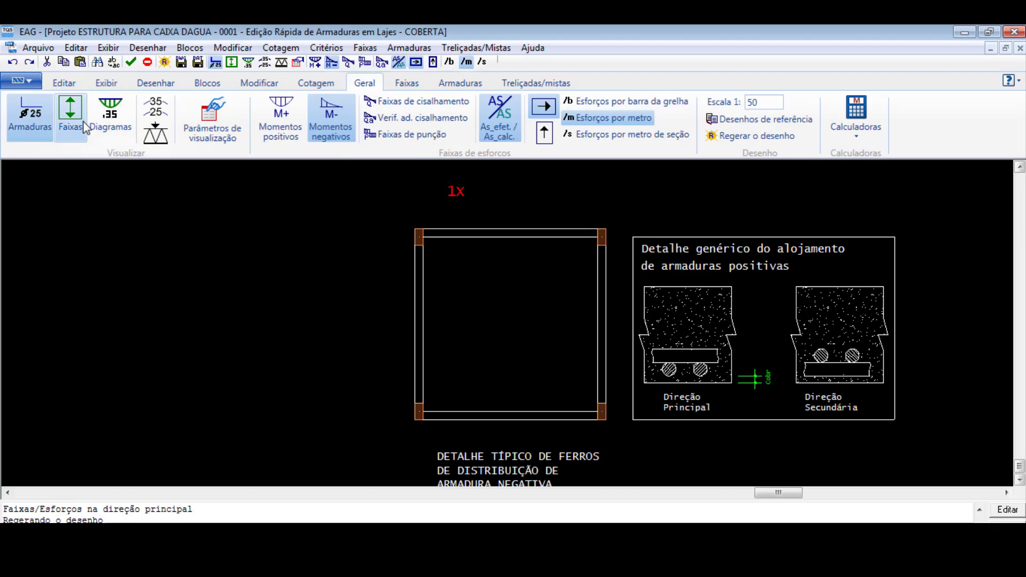
pyautogui.click(70, 117)
pyautogui.scroll(2, 526, 341)
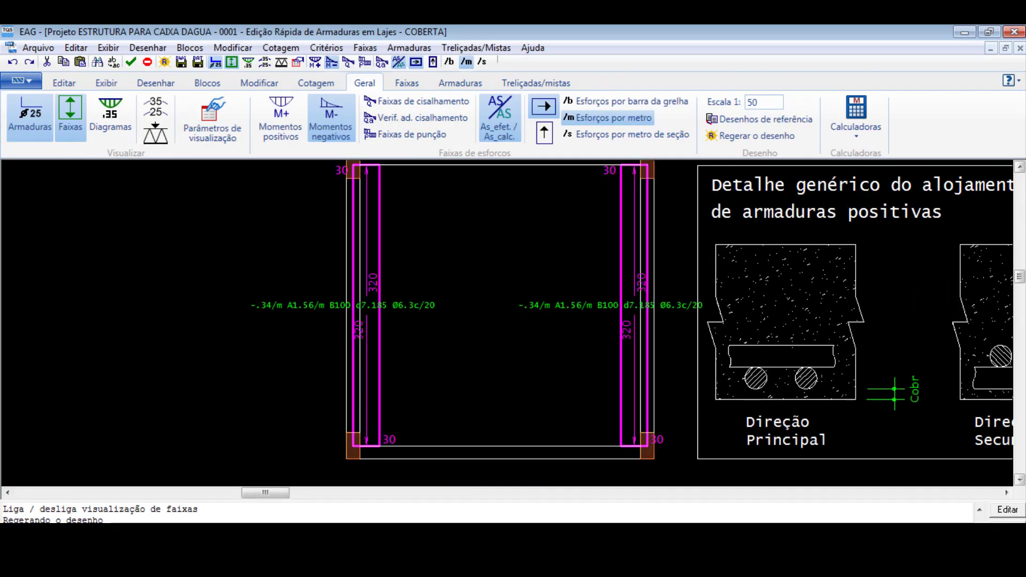
pyautogui.scroll(-1, 513, 350)
pyautogui.scroll(1, 506, 343)
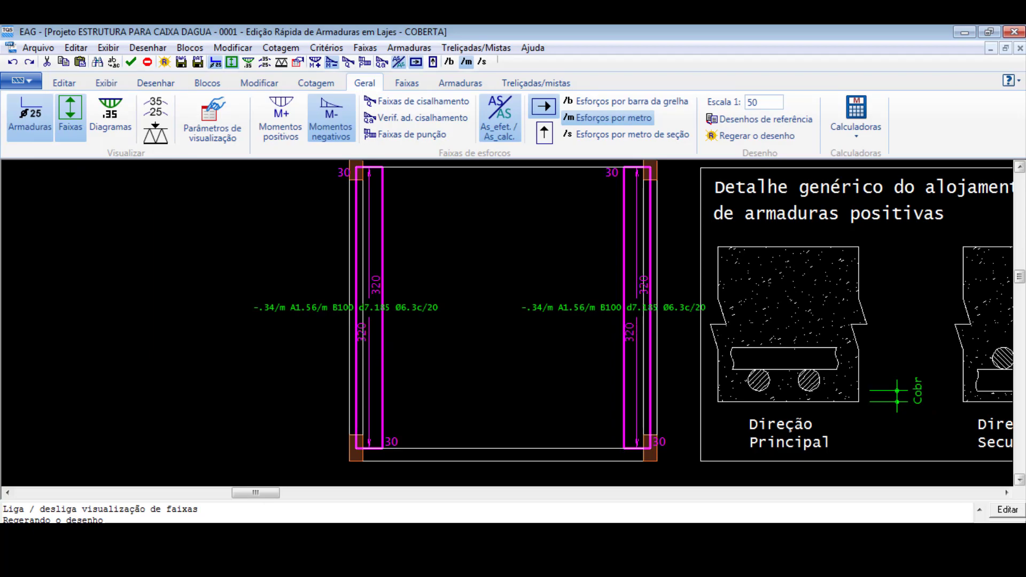
pyautogui.scroll(-1, 478, 316)
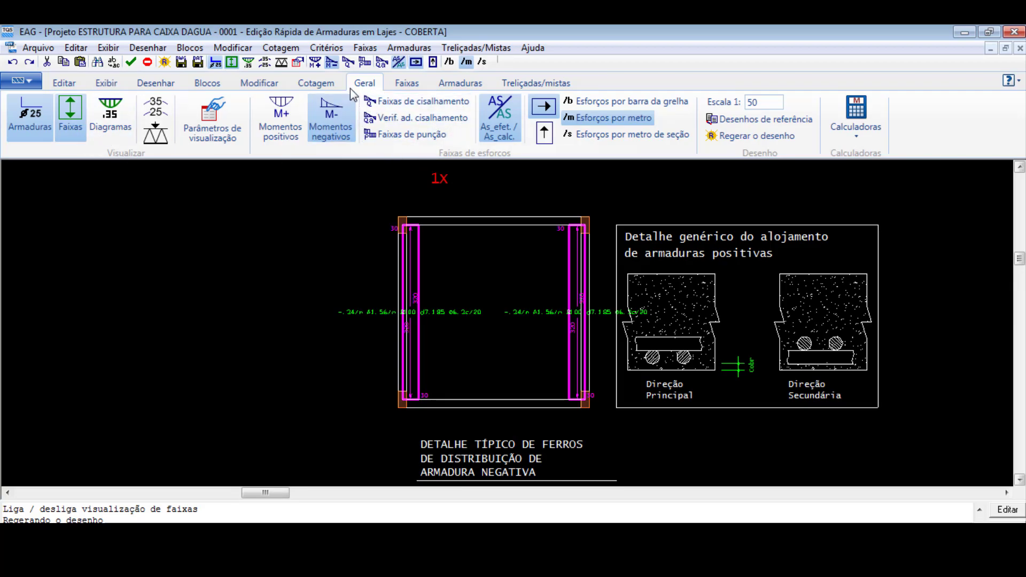
# - Calculate the negative reinforcement bars for the two edge strips in the main direction
pyautogui.click(460, 83)
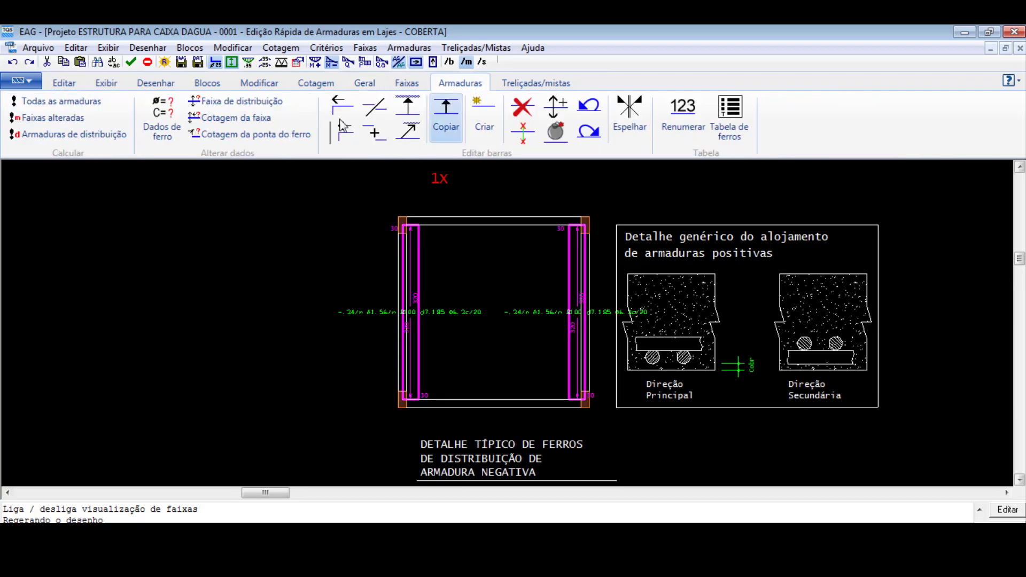
pyautogui.click(57, 120)
pyautogui.click(579, 353)
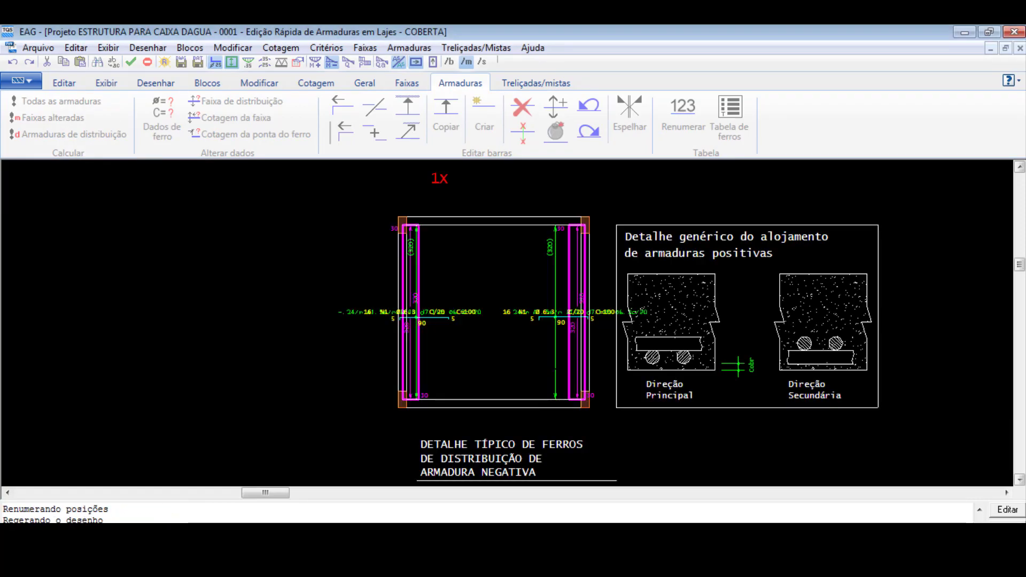
pyautogui.scroll(3, 523, 349)
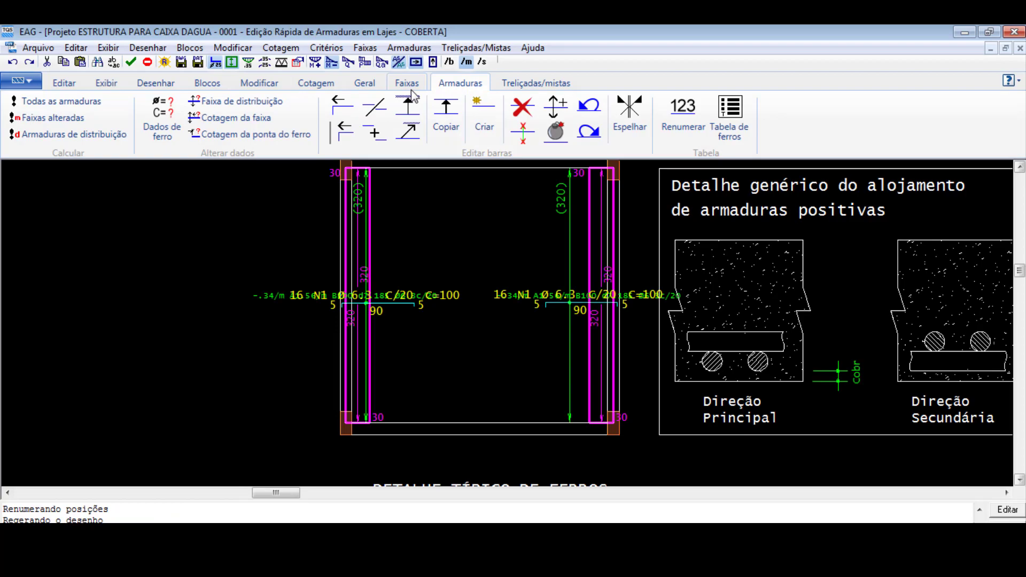
# - Switch the display back to positive moments in the main direction and hide the strips
pyautogui.click(319, 85)
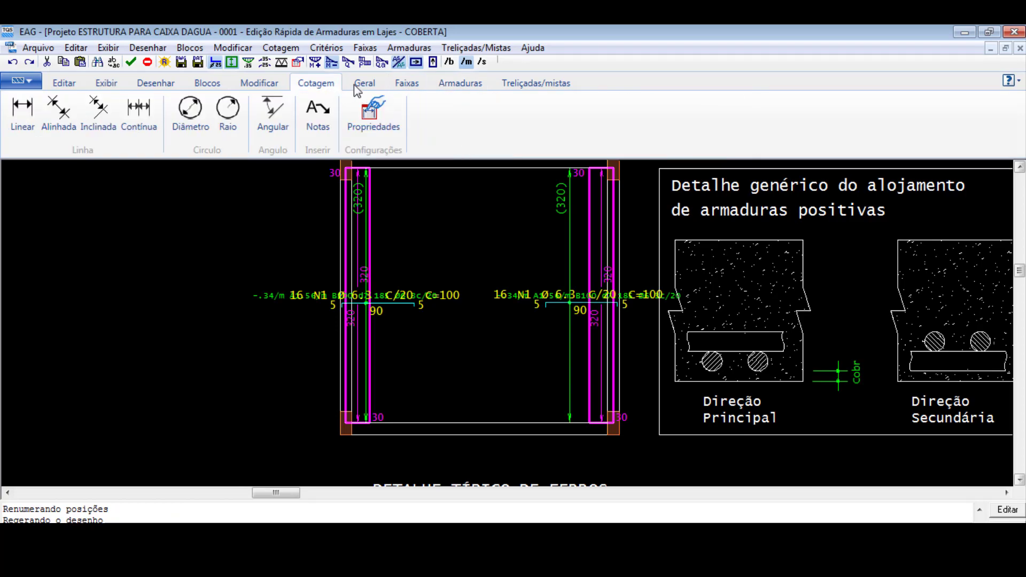
pyautogui.click(350, 86)
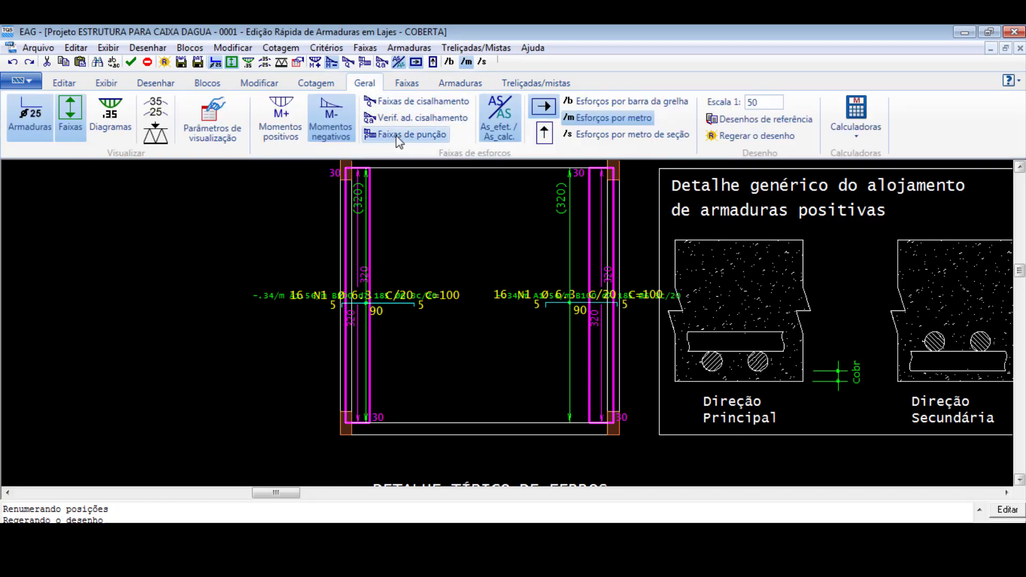
pyautogui.click(280, 119)
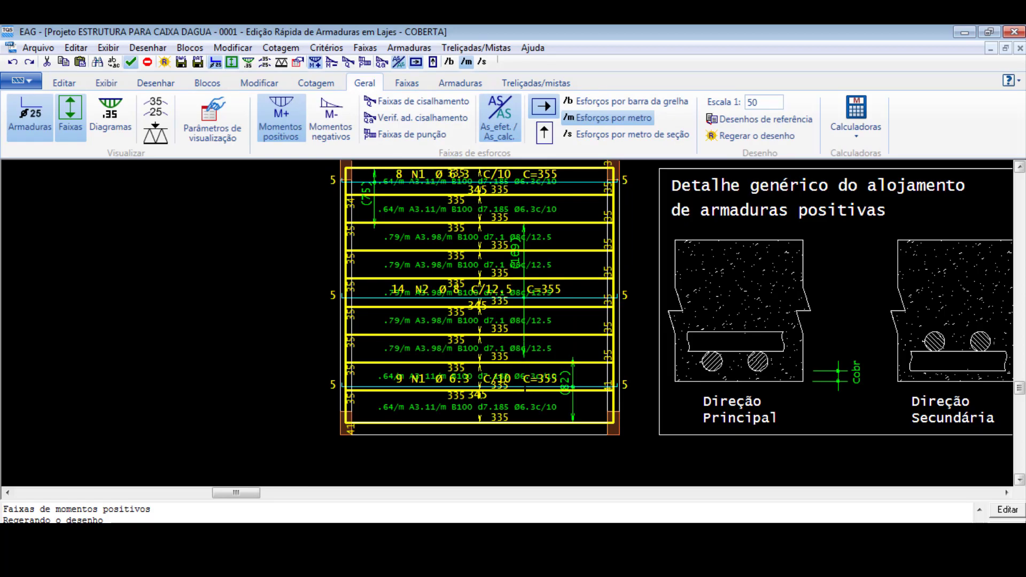
pyautogui.scroll(1, 524, 390)
pyautogui.scroll(-2, 479, 398)
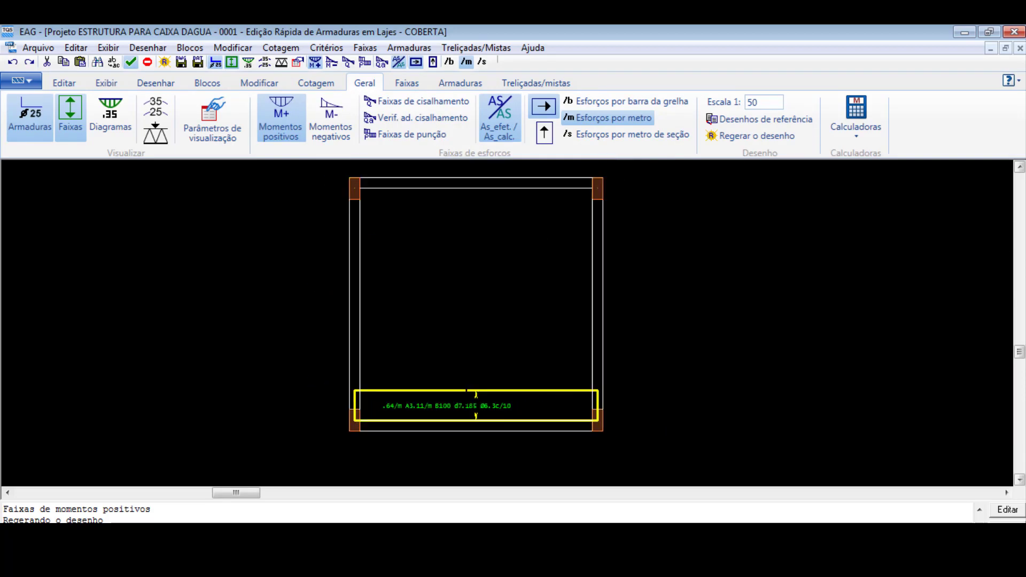
pyautogui.click(70, 115)
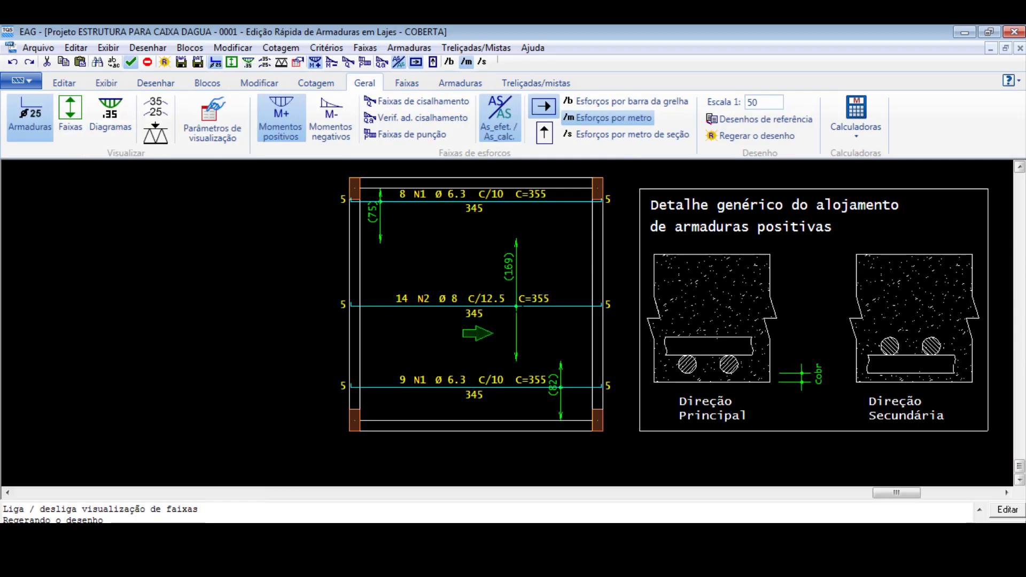
# - Review the COBERTA slab's positive reinforcement in the secondary and main directions, and save the current data to disk
pyautogui.click(545, 134)
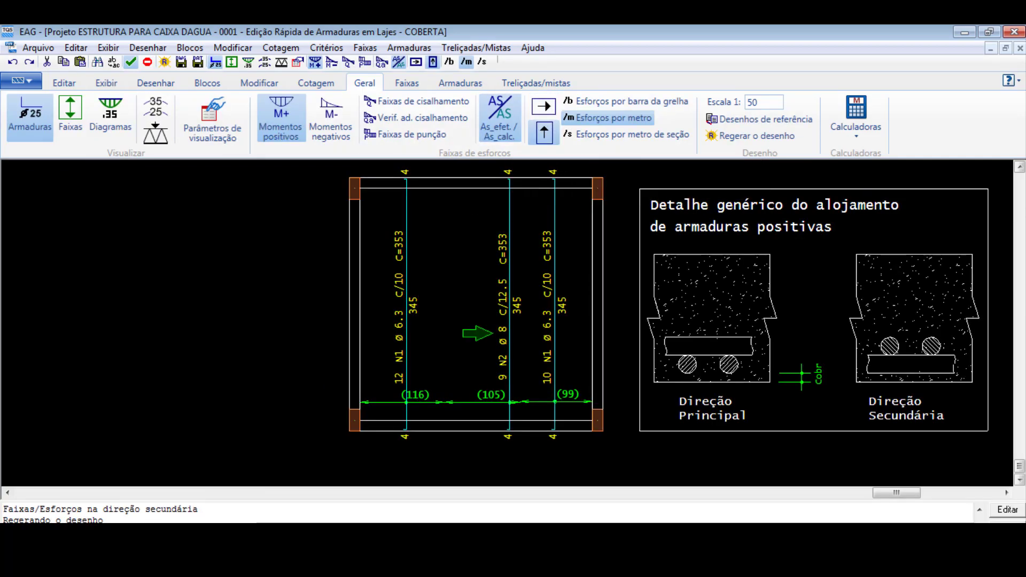
pyautogui.click(540, 110)
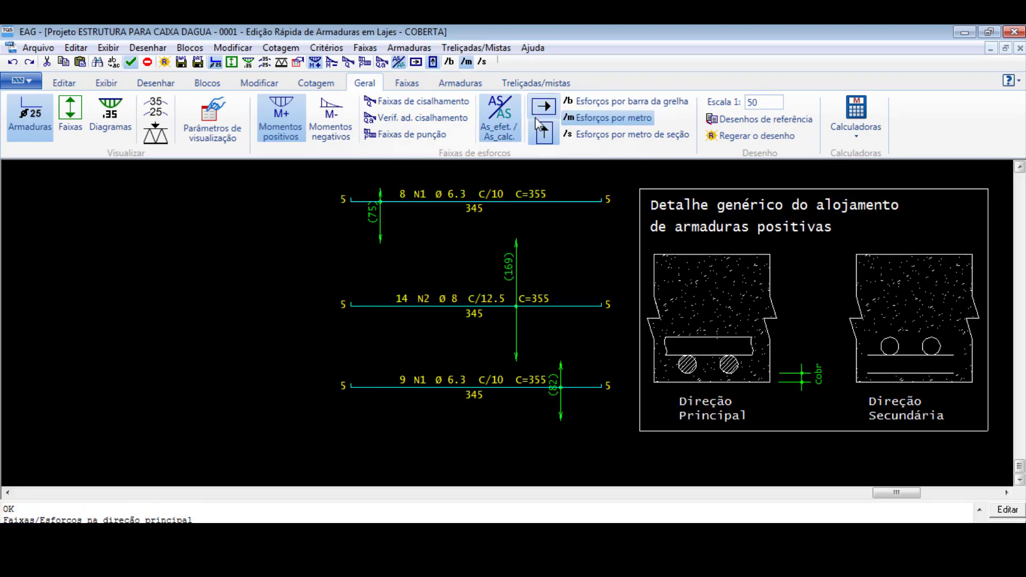
pyautogui.click(542, 130)
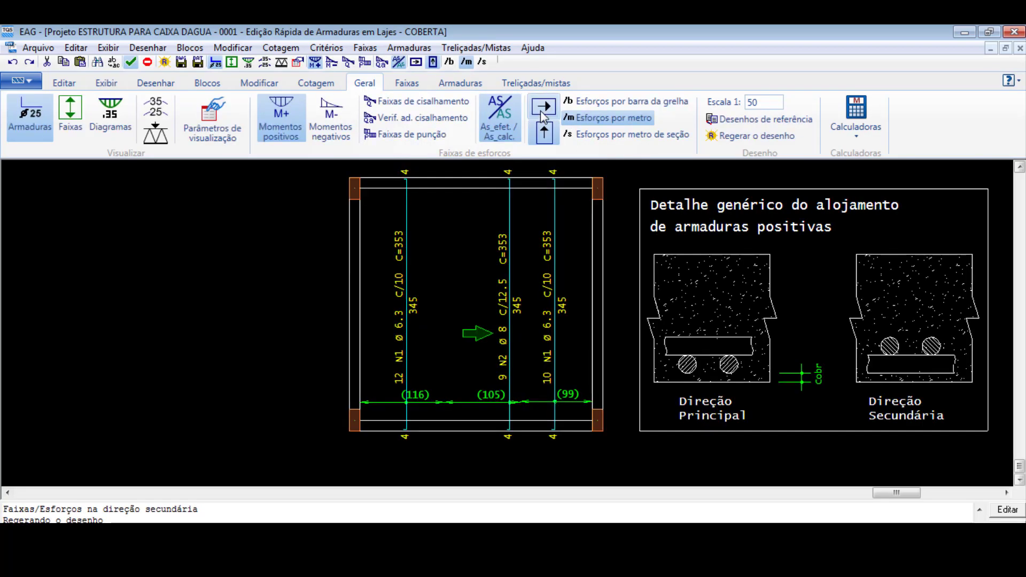
pyautogui.click(541, 110)
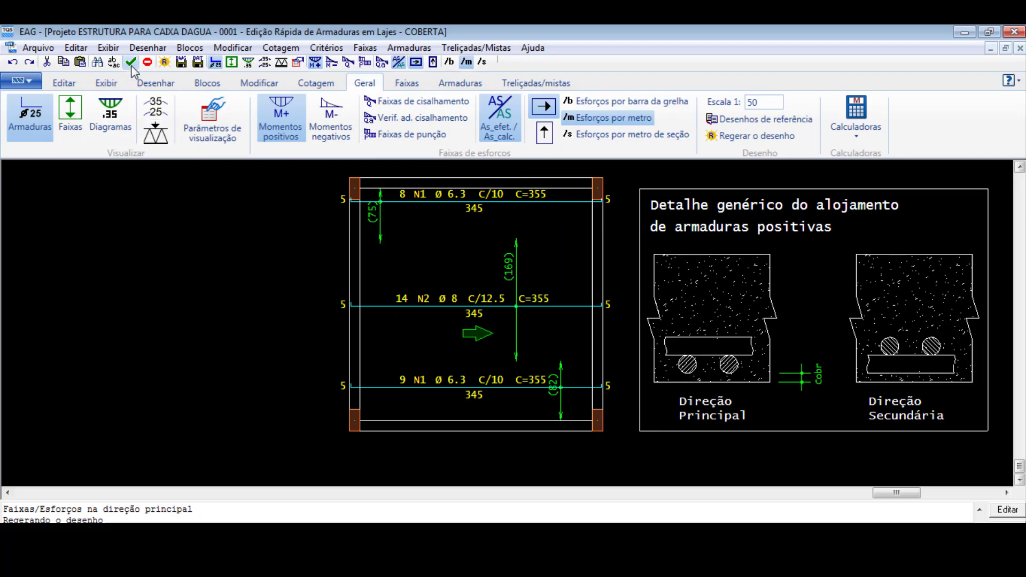
pyautogui.click(197, 65)
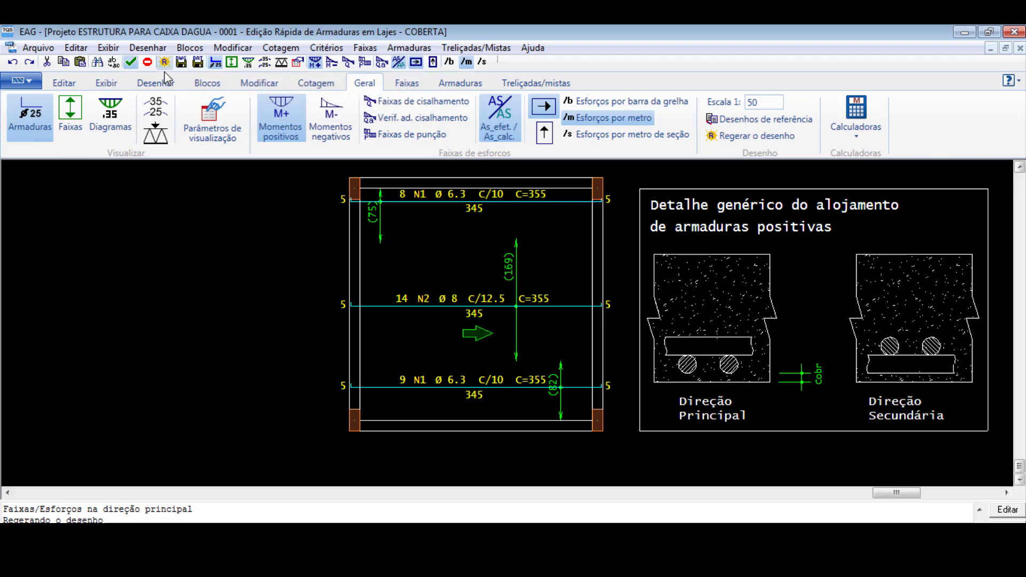
# - Switch the display to negative moments and examine the main-direction bars along the two side edges of the slab
pyautogui.click(331, 133)
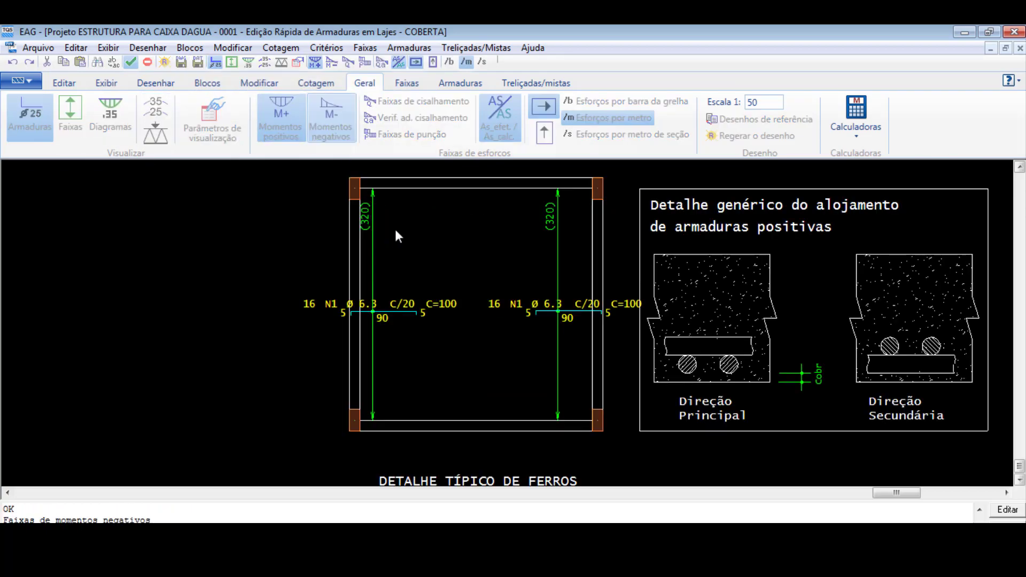
pyautogui.scroll(2, 415, 355)
pyautogui.scroll(-2, 415, 356)
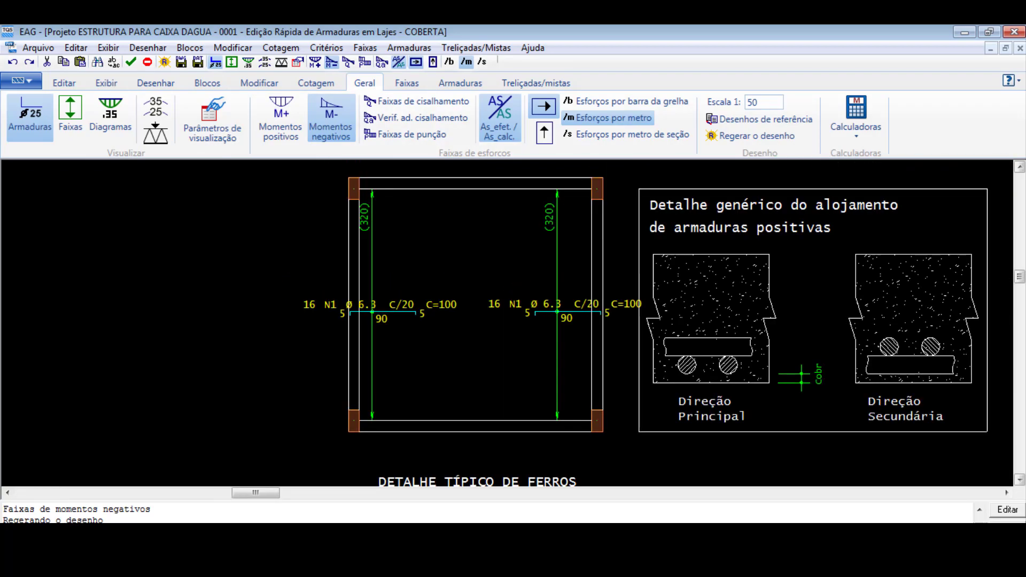
pyautogui.scroll(1, 531, 336)
pyautogui.scroll(-1, 533, 399)
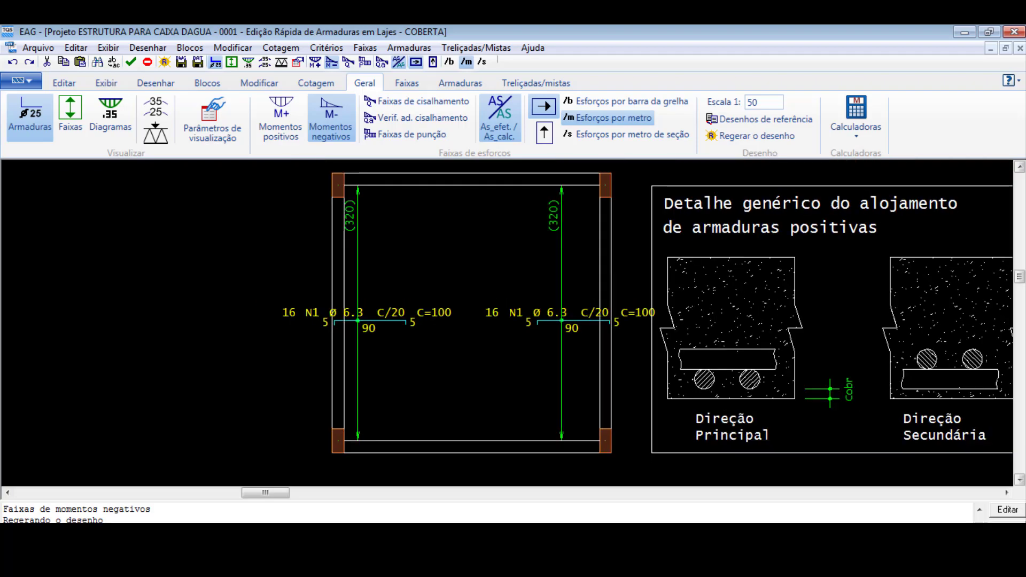
pyautogui.scroll(1, 531, 351)
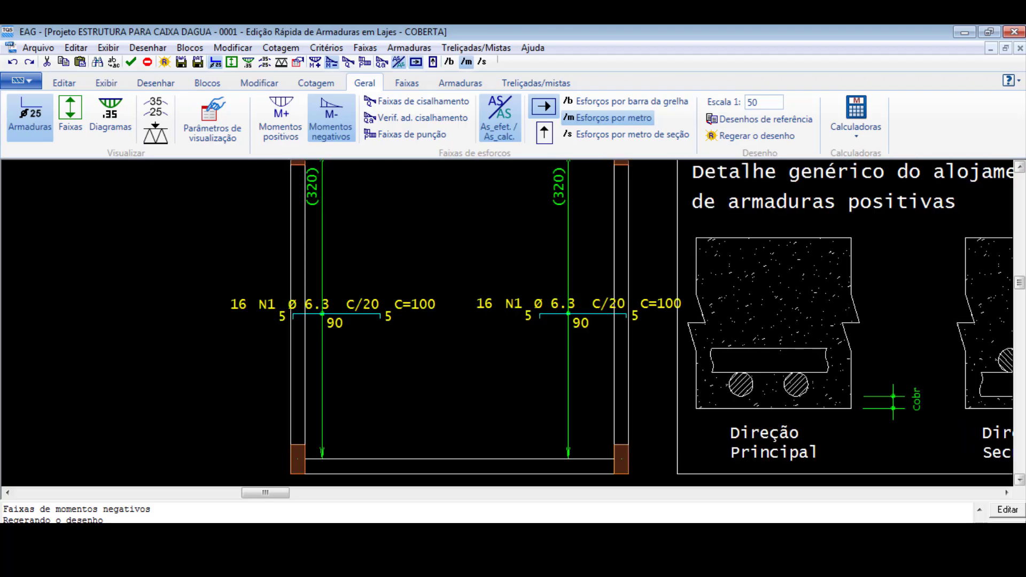
# - Show the negative reinforcement in the secondary direction and save the current data to disk
pyautogui.click(544, 132)
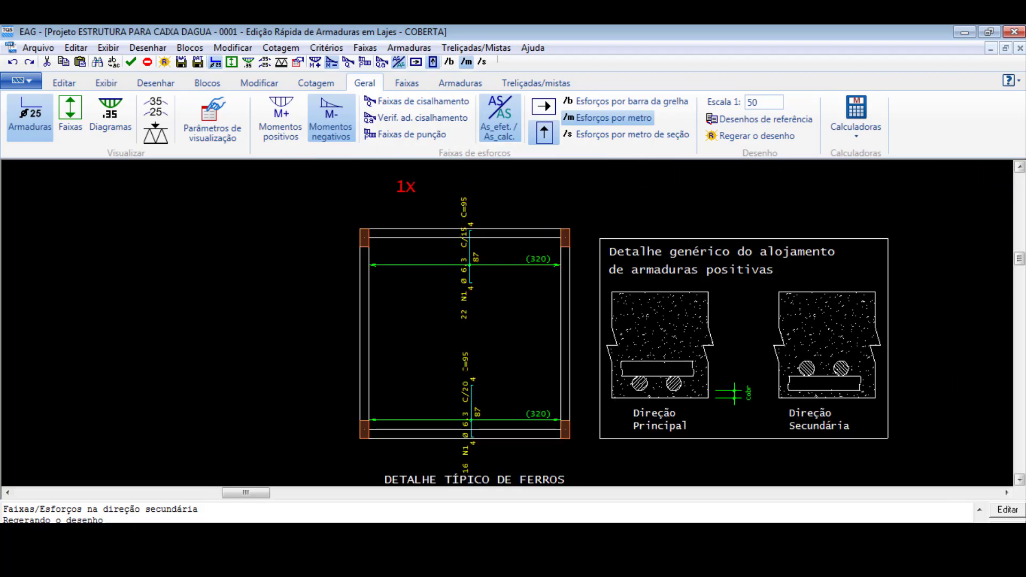
pyautogui.scroll(-2, 465, 368)
pyautogui.scroll(2, 465, 405)
pyautogui.scroll(-1, 428, 351)
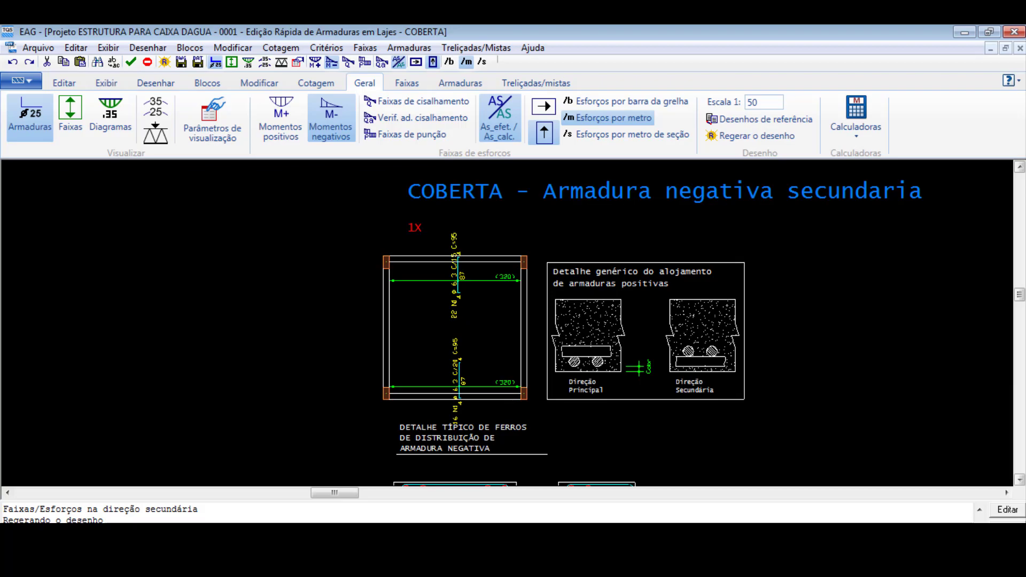
pyautogui.scroll(1, 267, 317)
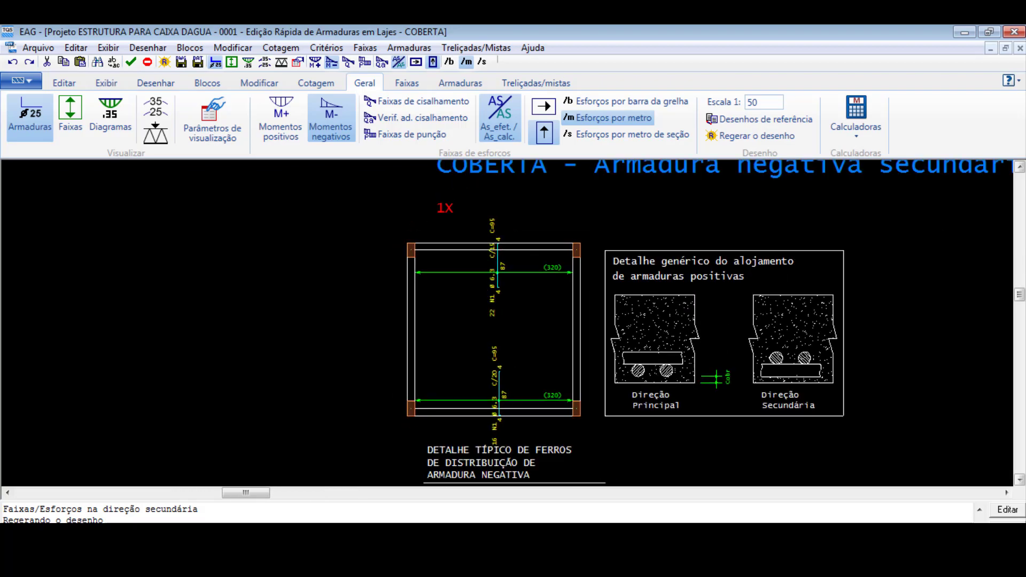
pyautogui.click(198, 65)
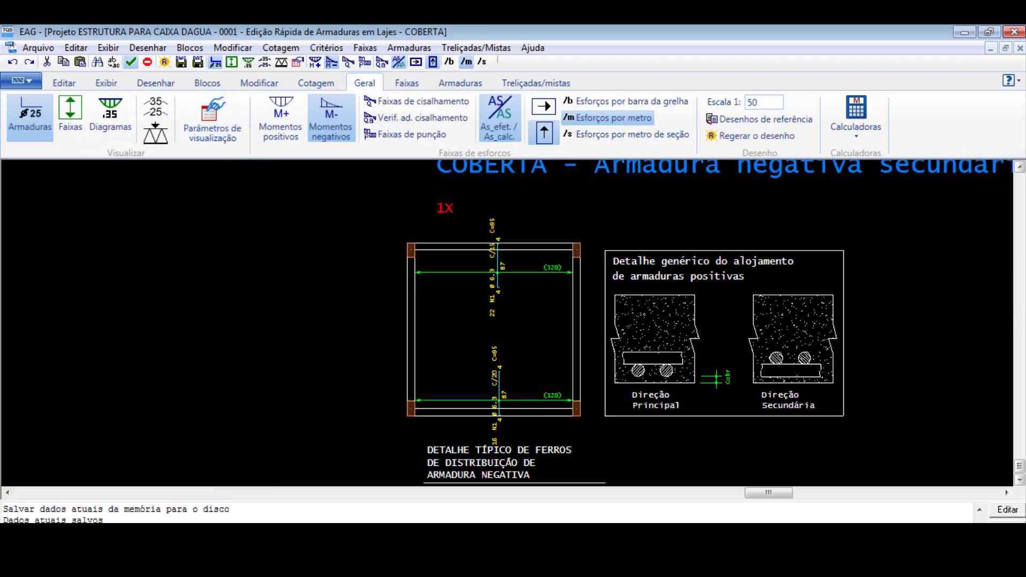
# - Return to the main-direction negative reinforcement, save its data to disk and close the slab reinforcement editor
pyautogui.click(544, 108)
pyautogui.click(198, 63)
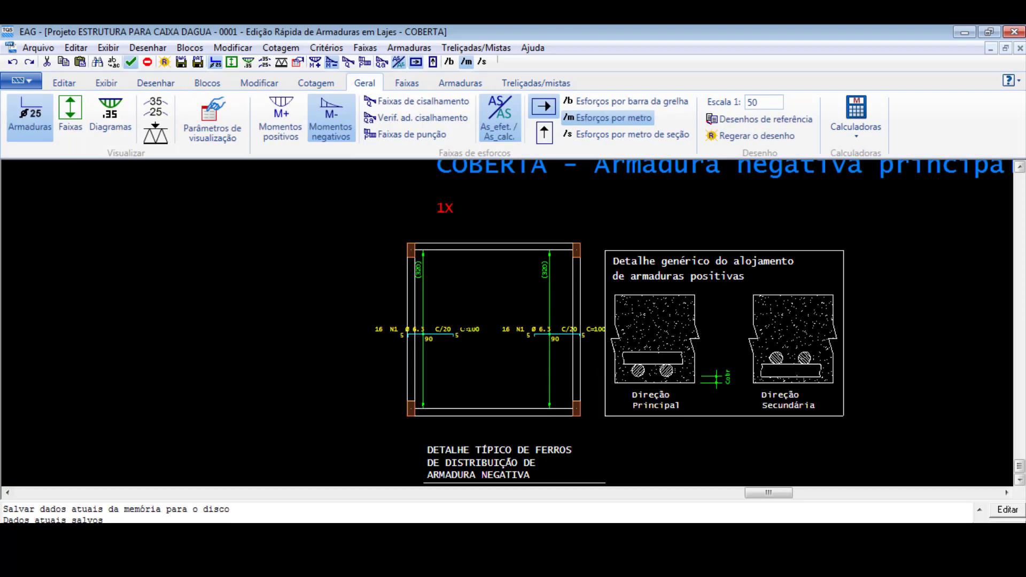
pyautogui.scroll(-3, 464, 327)
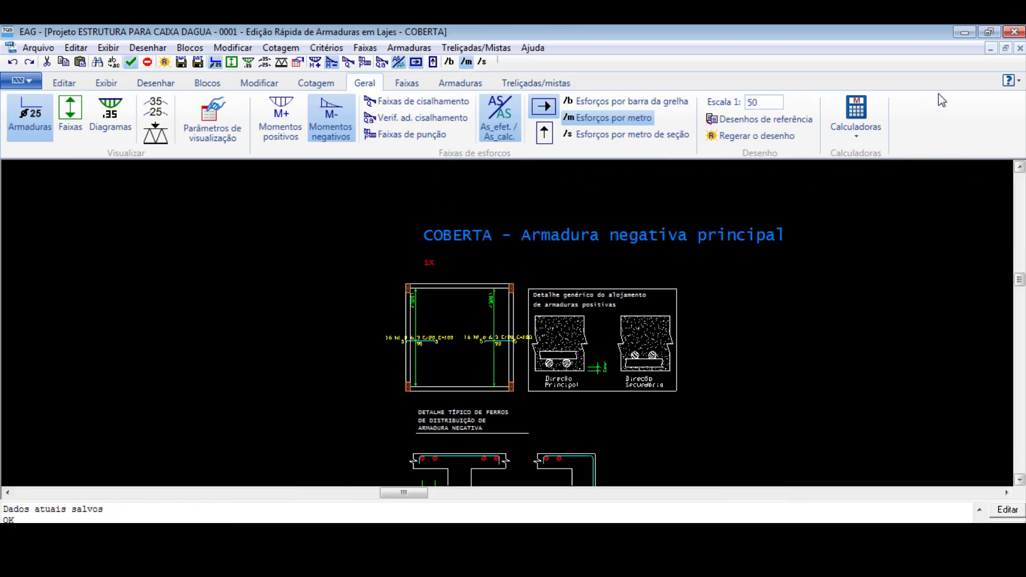
pyautogui.click(1014, 31)
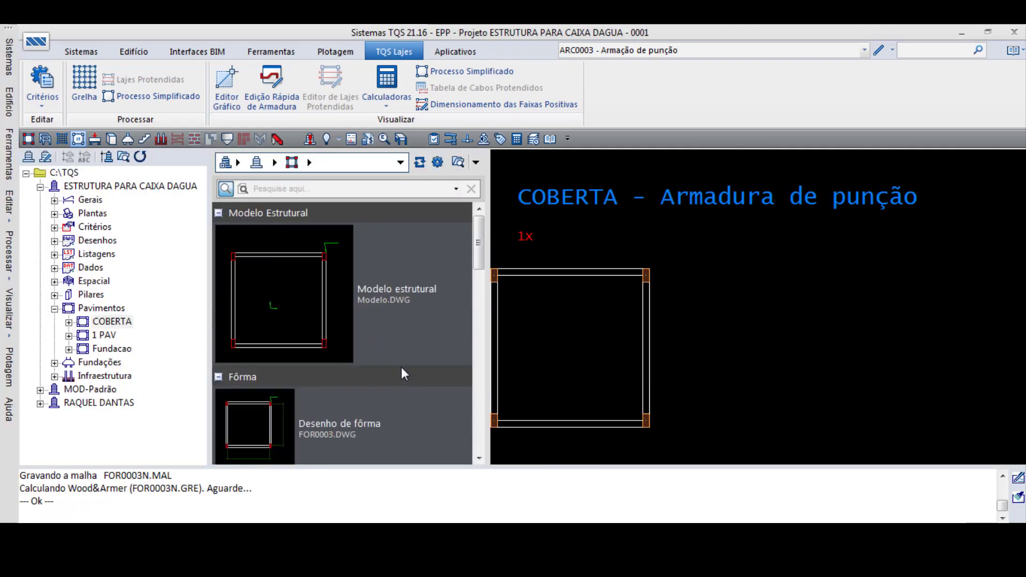
# - Preview COBERTA's horizontal and vertical negative and positive slab reinforcement drawings
pyautogui.moveTo(480, 255); pyautogui.dragTo(479, 363)
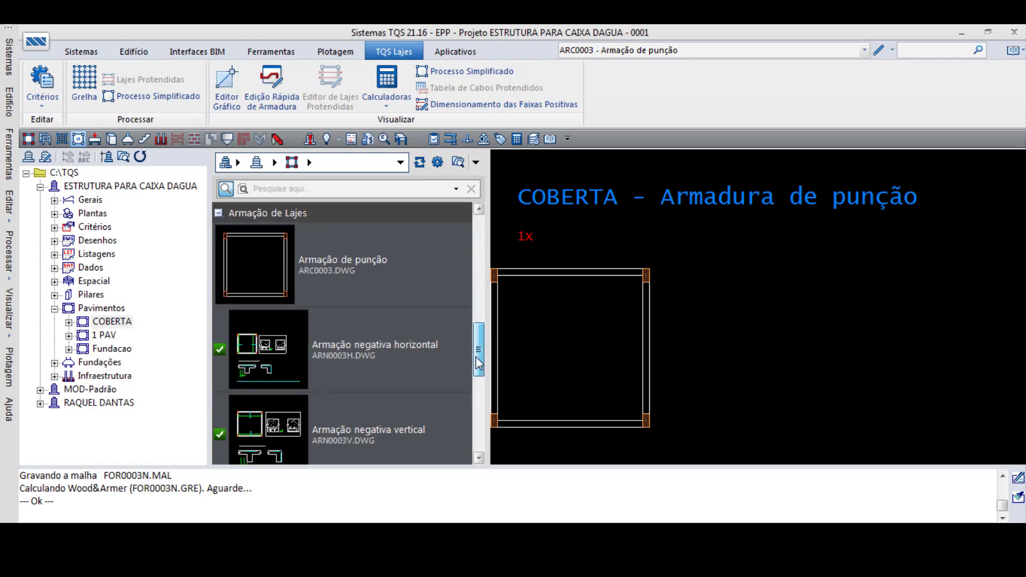
pyautogui.click(361, 338)
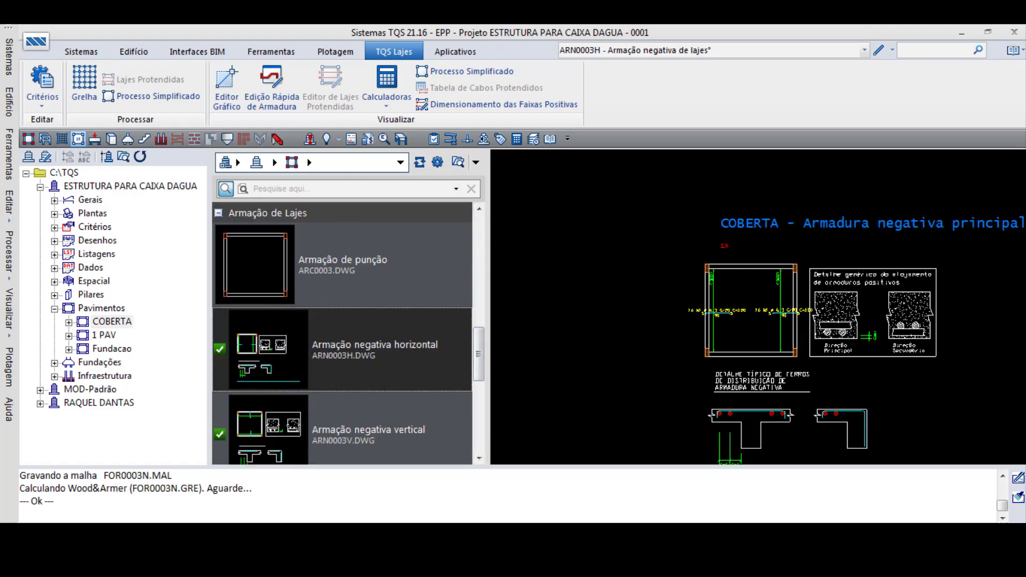
pyautogui.click(328, 449)
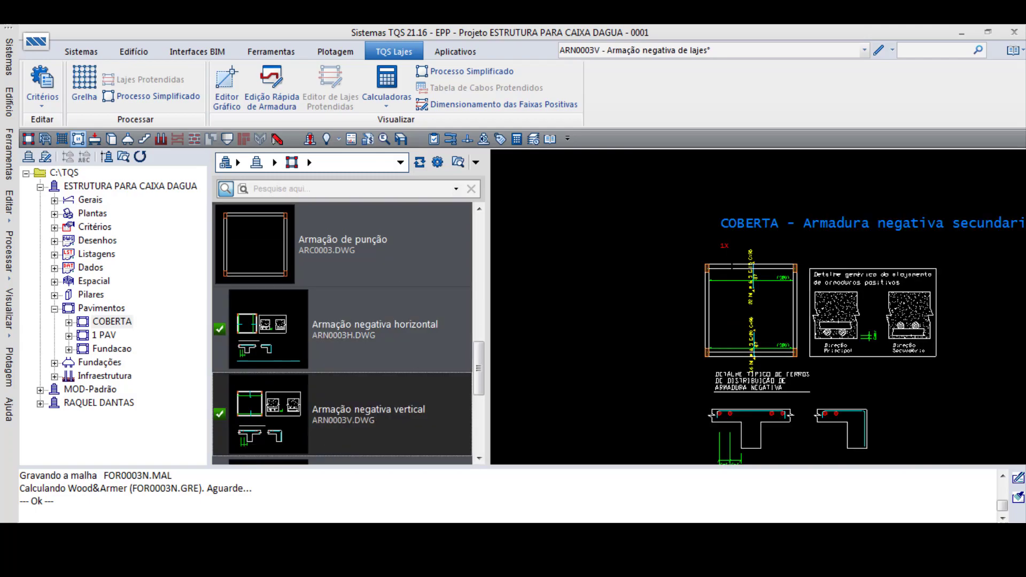
pyautogui.scroll(-1, 476, 383)
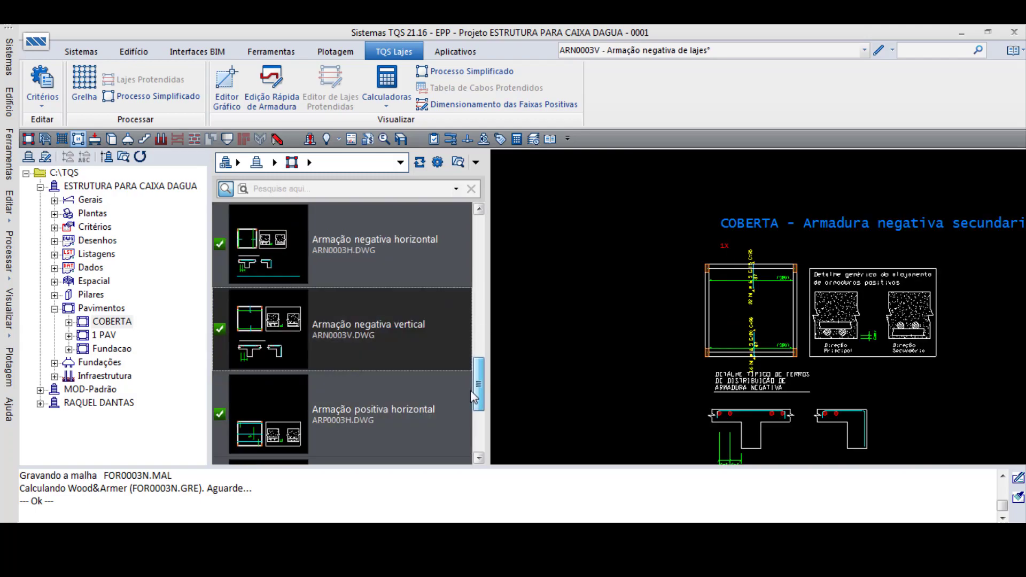
pyautogui.click(348, 397)
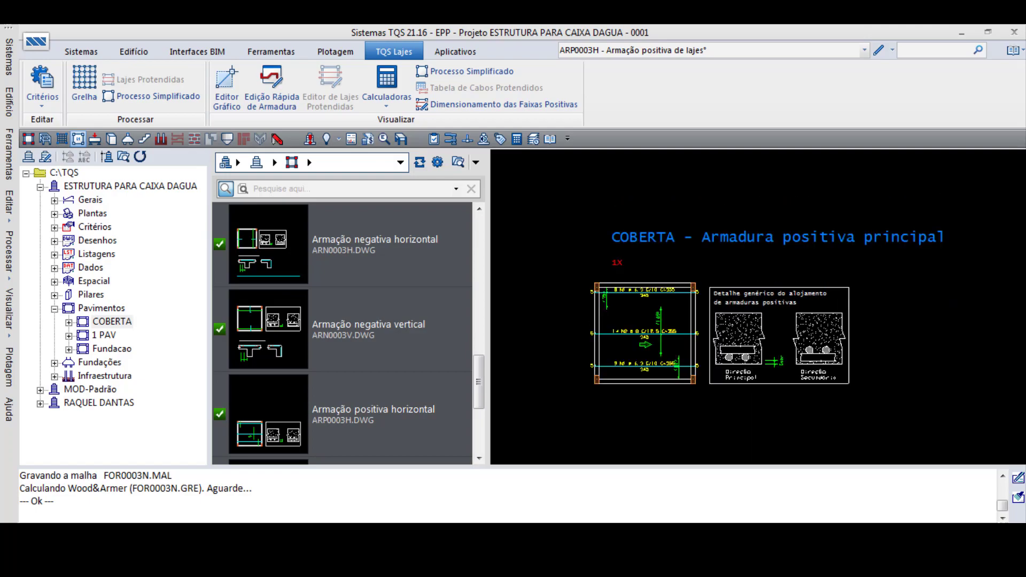
pyautogui.scroll(-2, 392, 410)
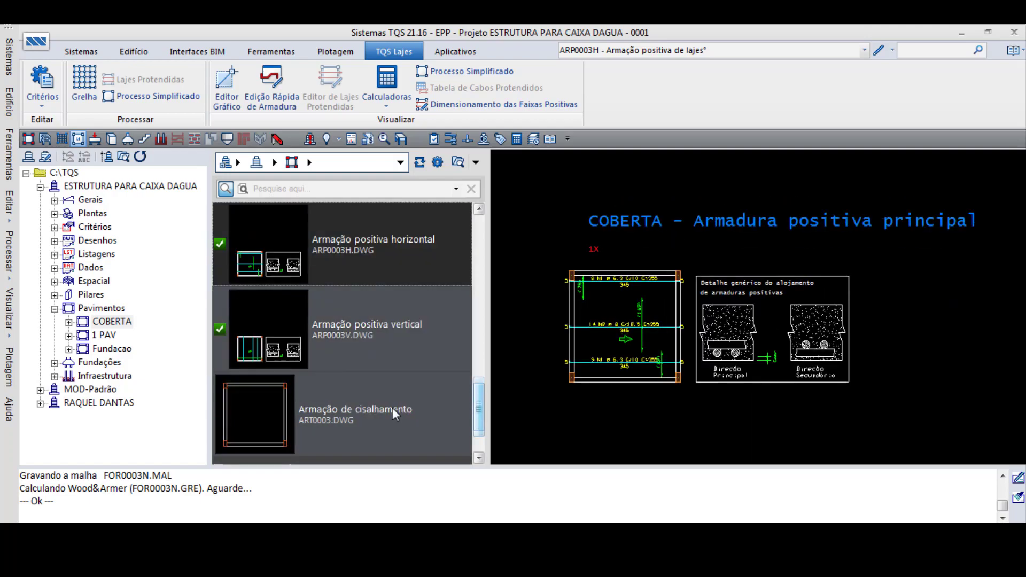
pyautogui.click(406, 361)
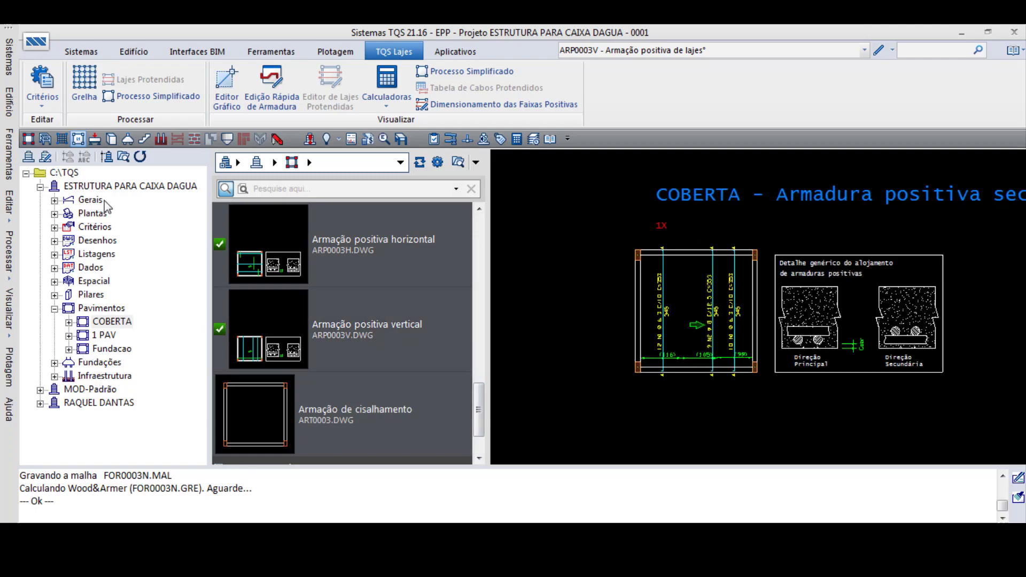
# - Switch to the TQS Pilar system and open the P1 Lances 1 a 2 column reinforcement drawing
pyautogui.click(81, 51)
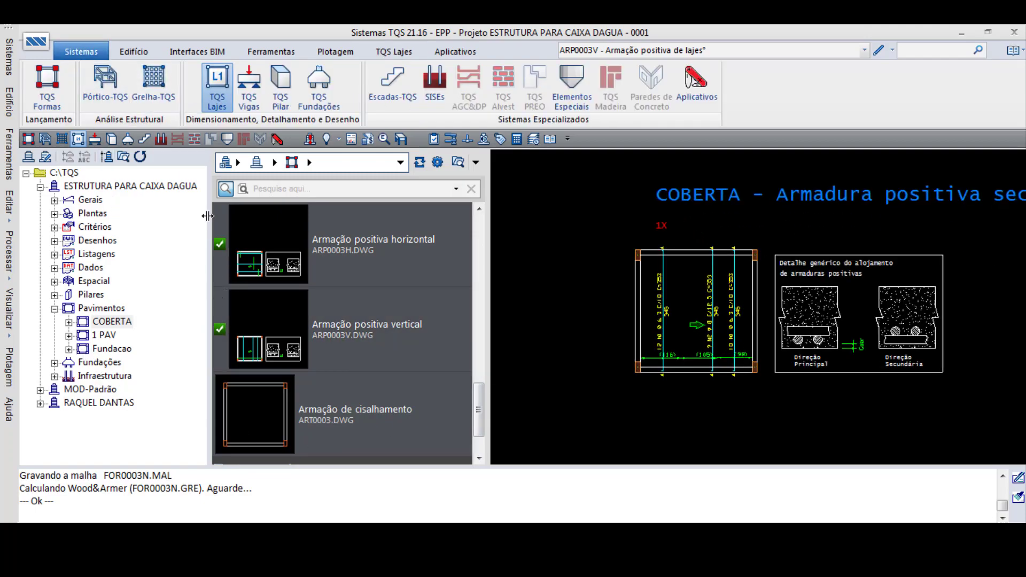
pyautogui.click(281, 88)
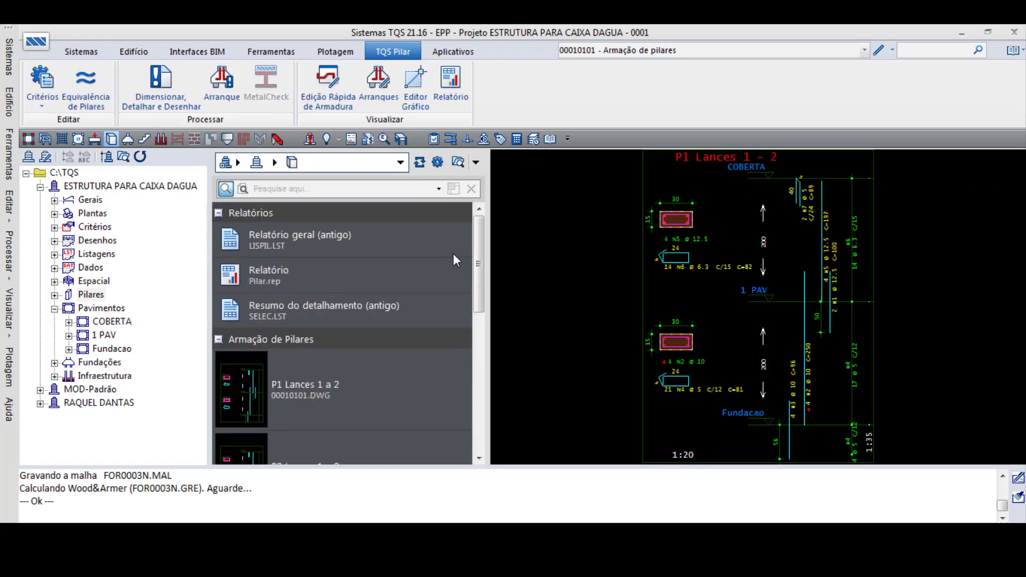
pyautogui.scroll(-8, 464, 357)
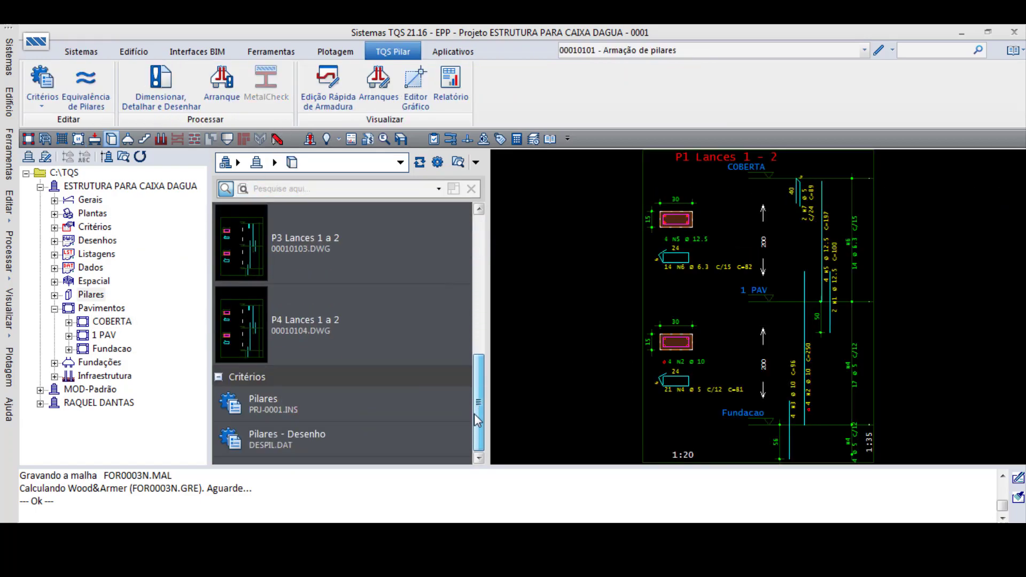
pyautogui.scroll(5, 468, 337)
pyautogui.click(303, 296)
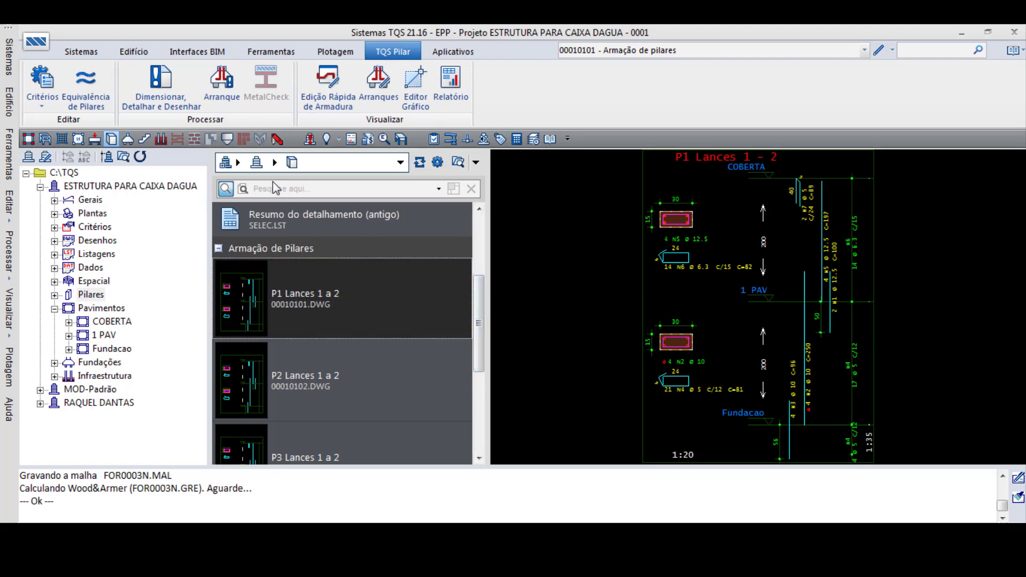
pyautogui.doubleClick(367, 309)
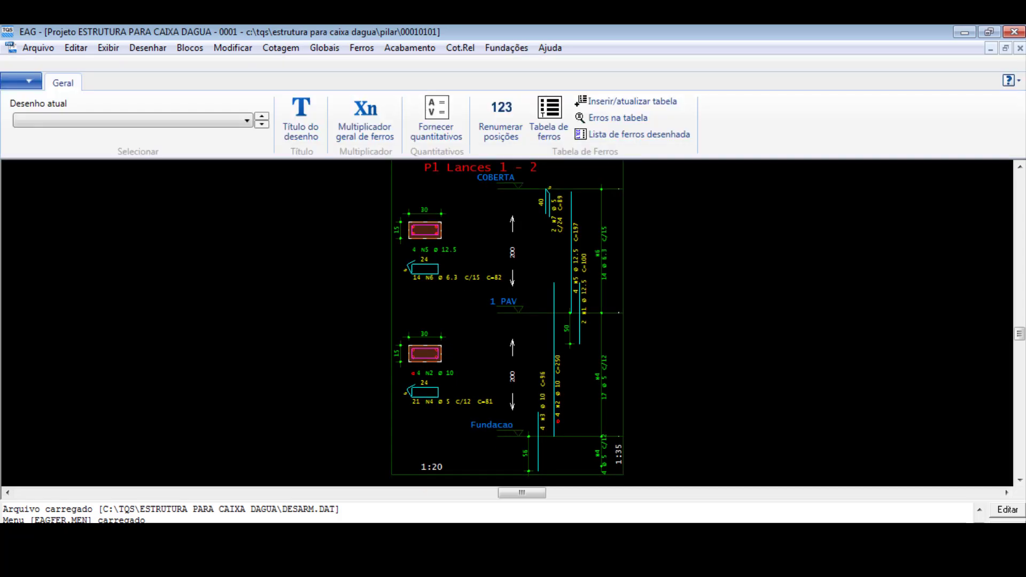
# - Examine the bars, stirrups and cross-sections of column P1 from Fundacao up to COBERTA
pyautogui.scroll(-1, 511, 243)
pyautogui.scroll(3, 526, 436)
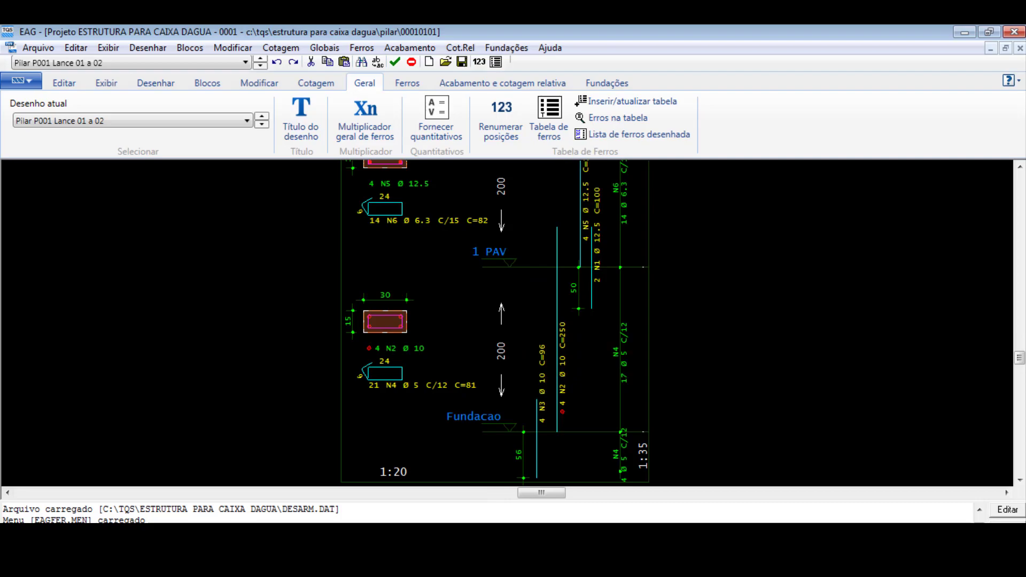
pyautogui.scroll(-4, 587, 413)
pyautogui.scroll(5, 583, 208)
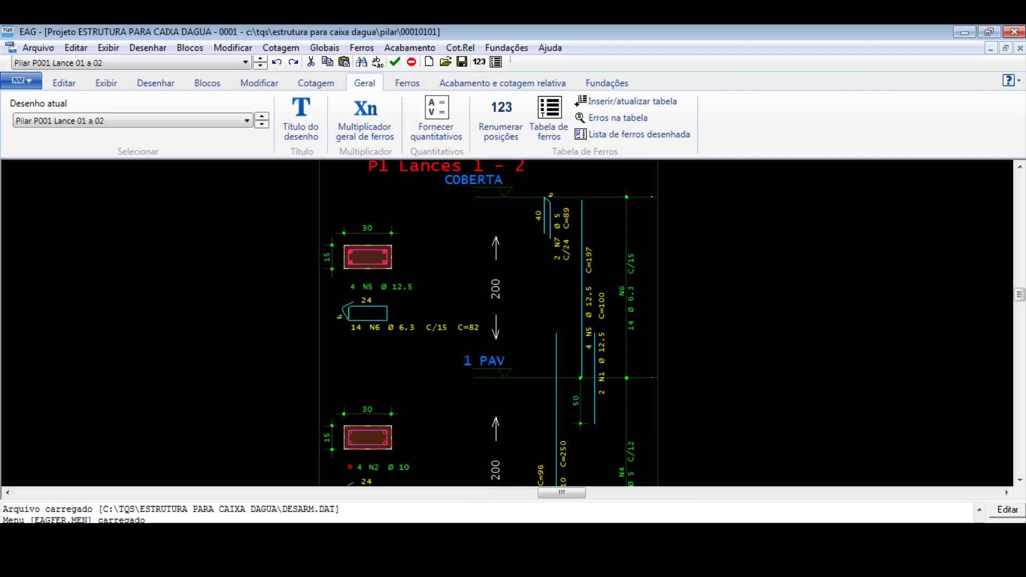
pyautogui.scroll(-2, 561, 300)
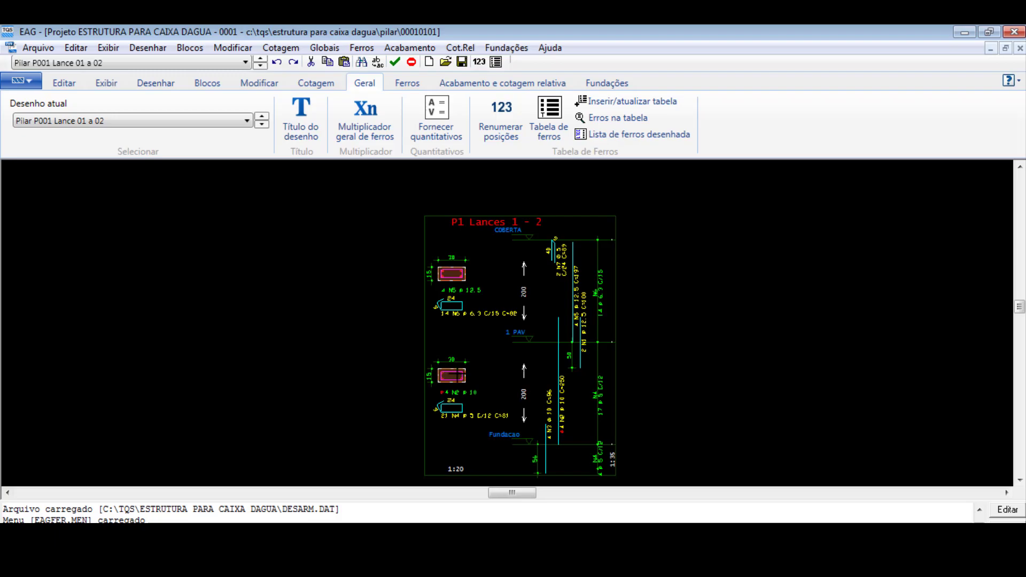
pyautogui.scroll(4, 550, 362)
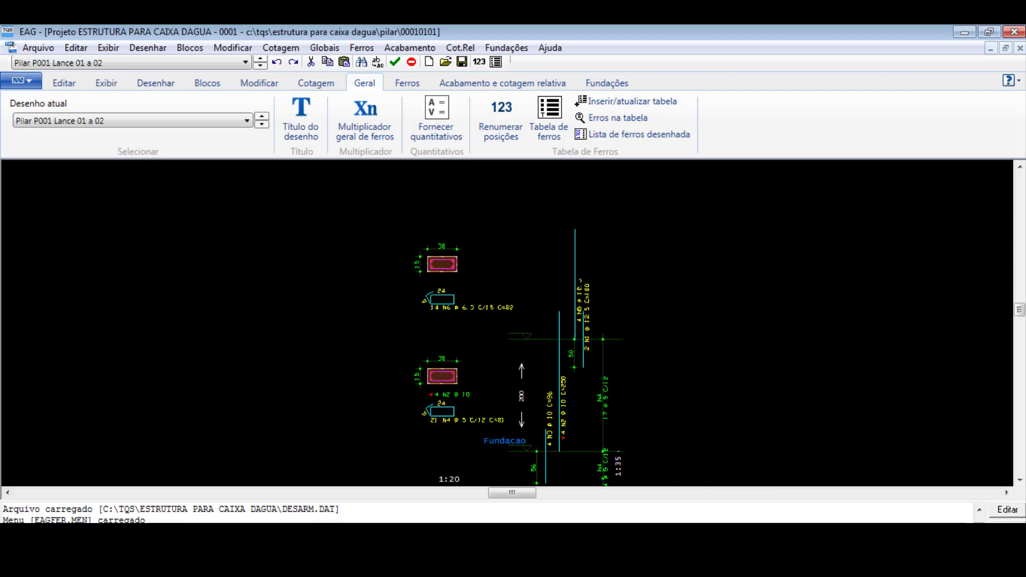
pyautogui.scroll(-3, 533, 291)
pyautogui.click(334, 551)
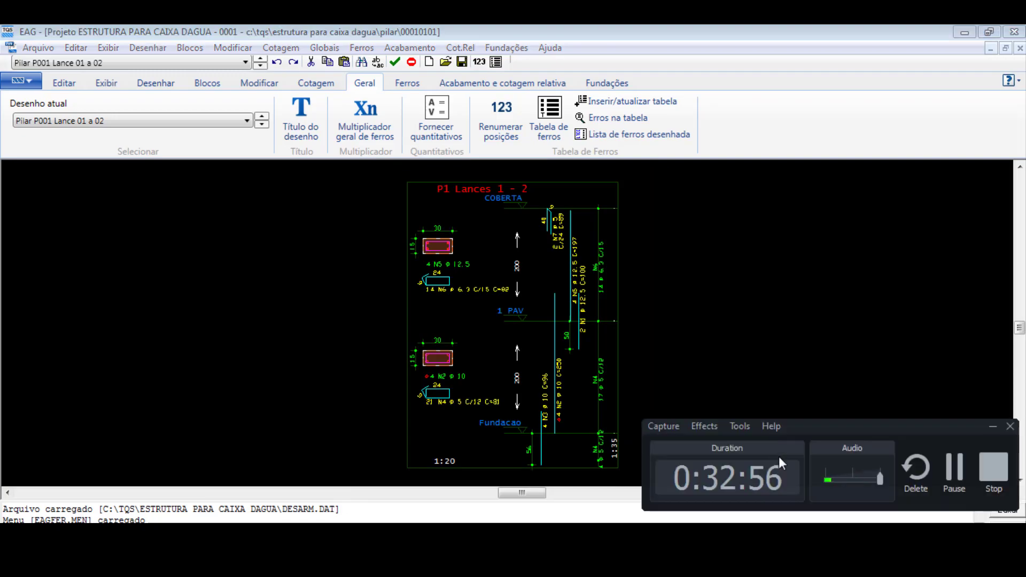
pyautogui.click(954, 473)
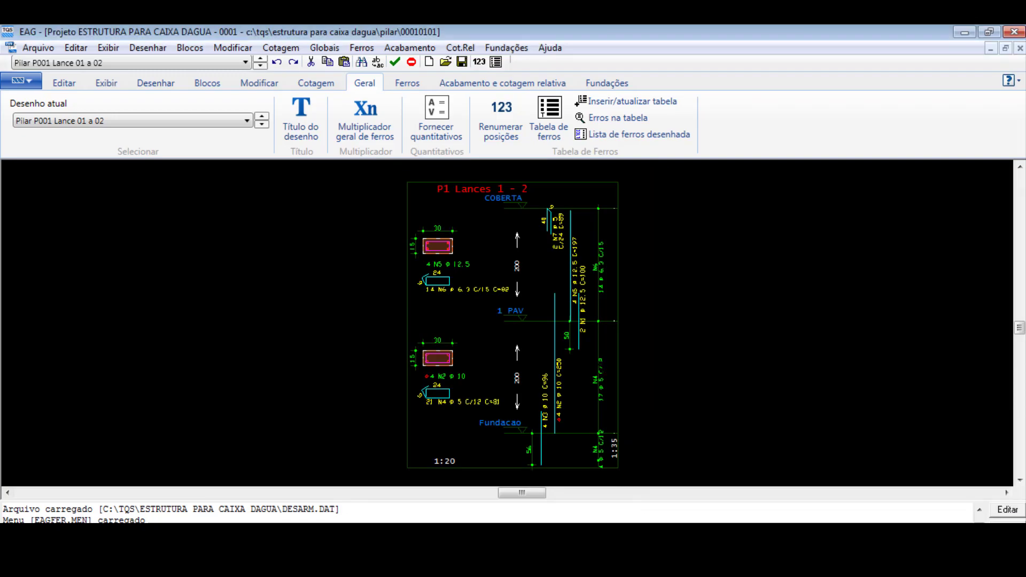
# - Examine column P1's section, stirrups and longitudinal bars in the upper lift between 1 PAV and COBERTA
pyautogui.scroll(9, 547, 412)
pyautogui.scroll(-8, 522, 390)
pyautogui.scroll(3, 529, 430)
pyautogui.scroll(-7, 528, 417)
pyautogui.scroll(11, 542, 265)
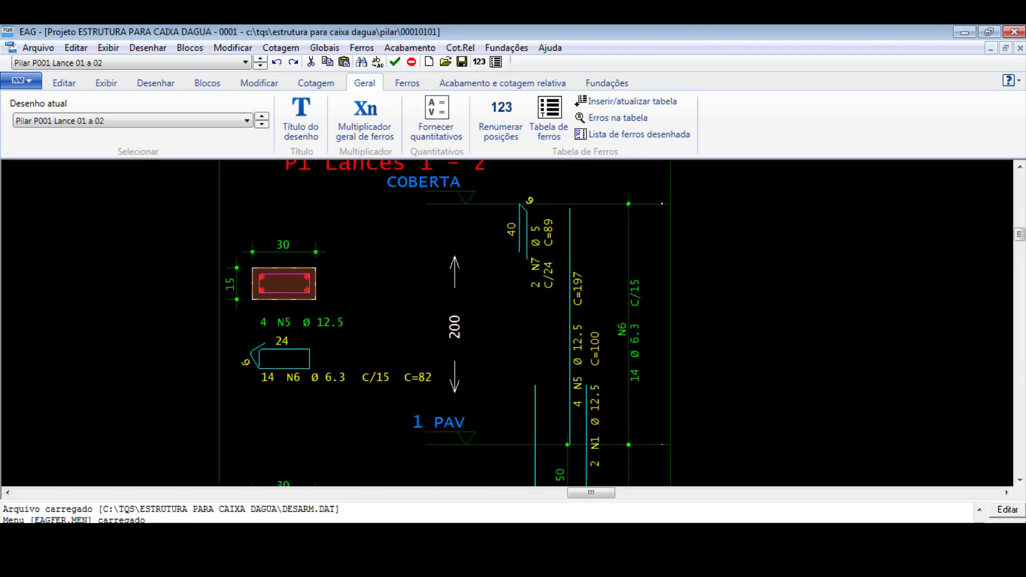
# - Open the Pilar P002 Lance 01 a 02 reinforcement drawing and examine its sections, bars and stirrups
pyautogui.scroll(-7, 530, 374)
pyautogui.scroll(8, 471, 374)
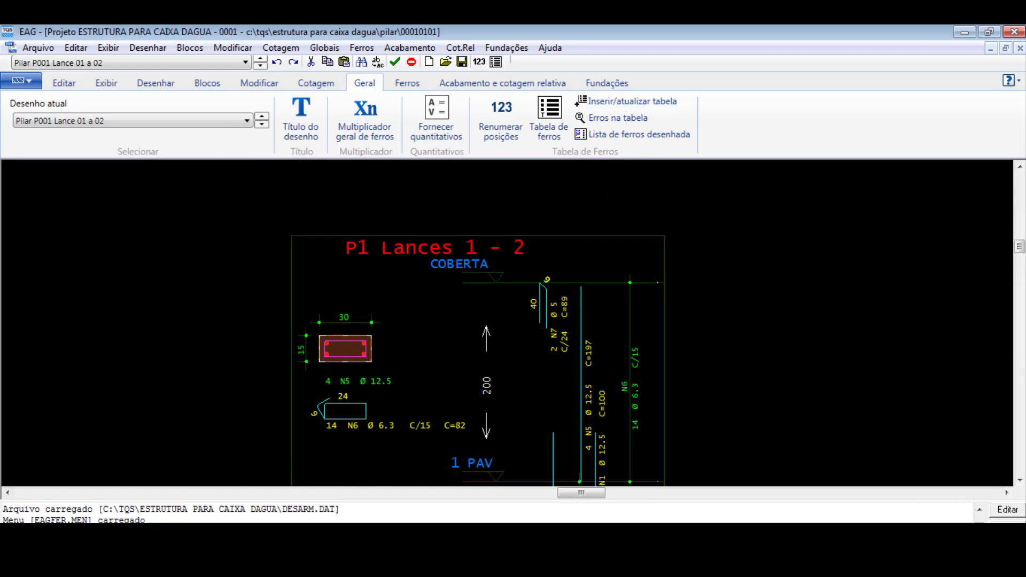
pyautogui.scroll(-3, 659, 310)
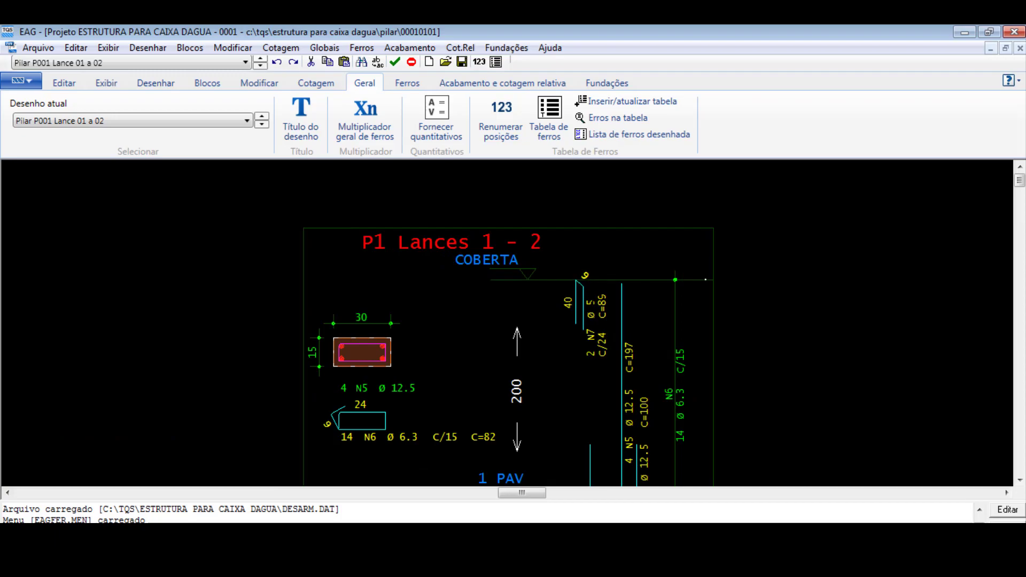
pyautogui.scroll(-3, 492, 320)
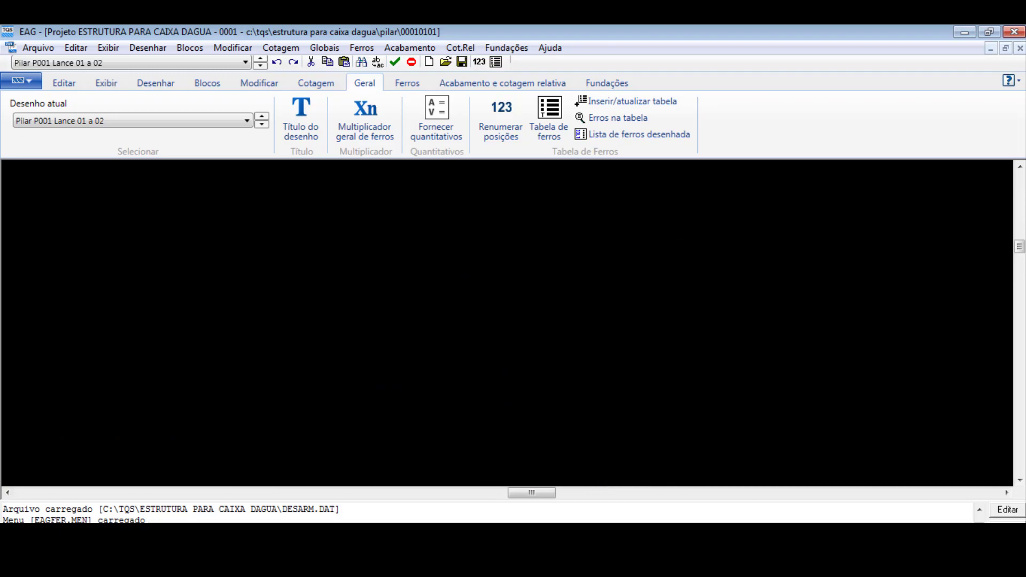
pyautogui.click(261, 120)
pyautogui.click(223, 123)
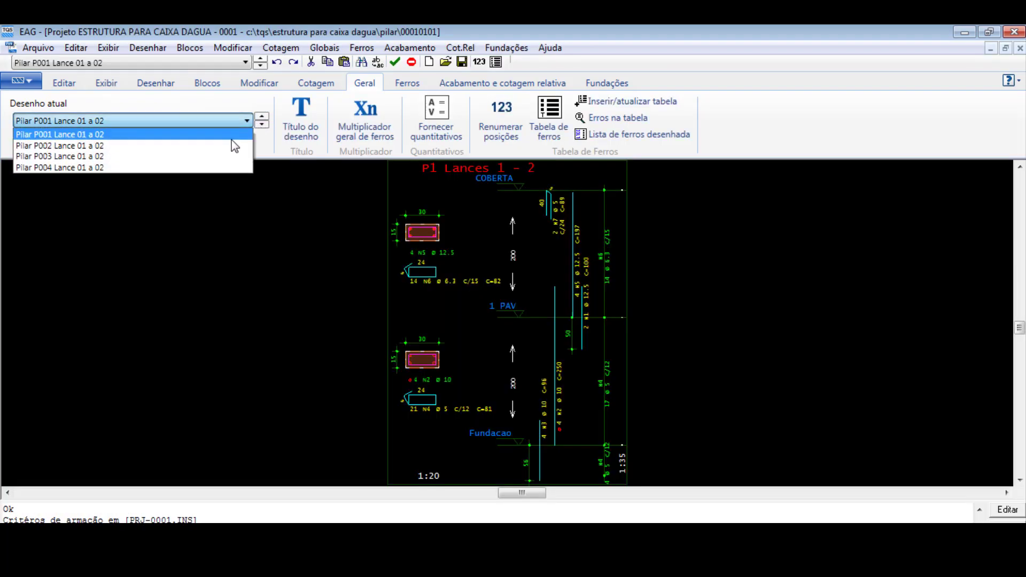
pyautogui.click(146, 147)
pyautogui.scroll(1, 532, 414)
pyautogui.scroll(-1, 537, 421)
pyautogui.scroll(1, 598, 252)
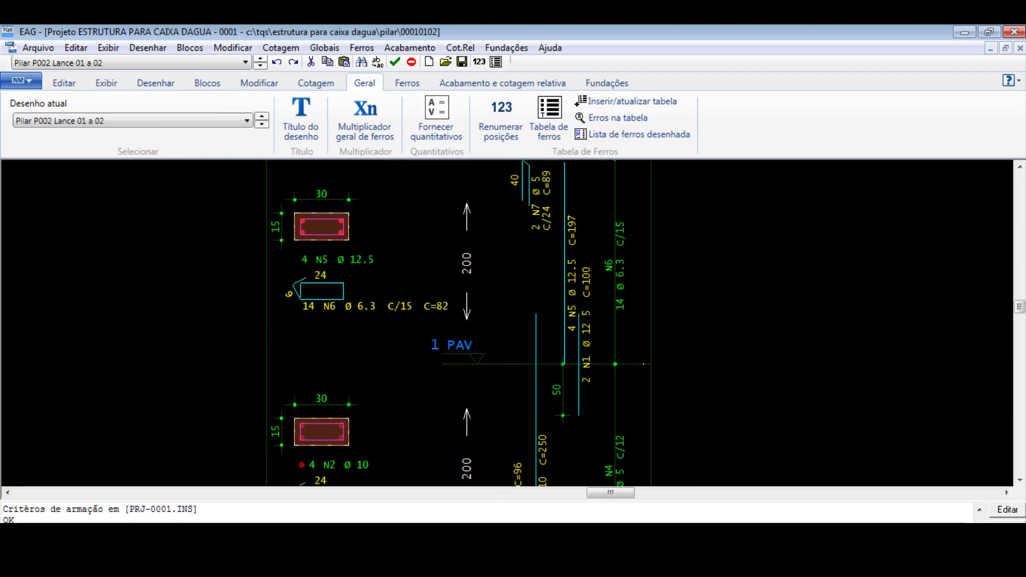
pyautogui.scroll(-1, 590, 320)
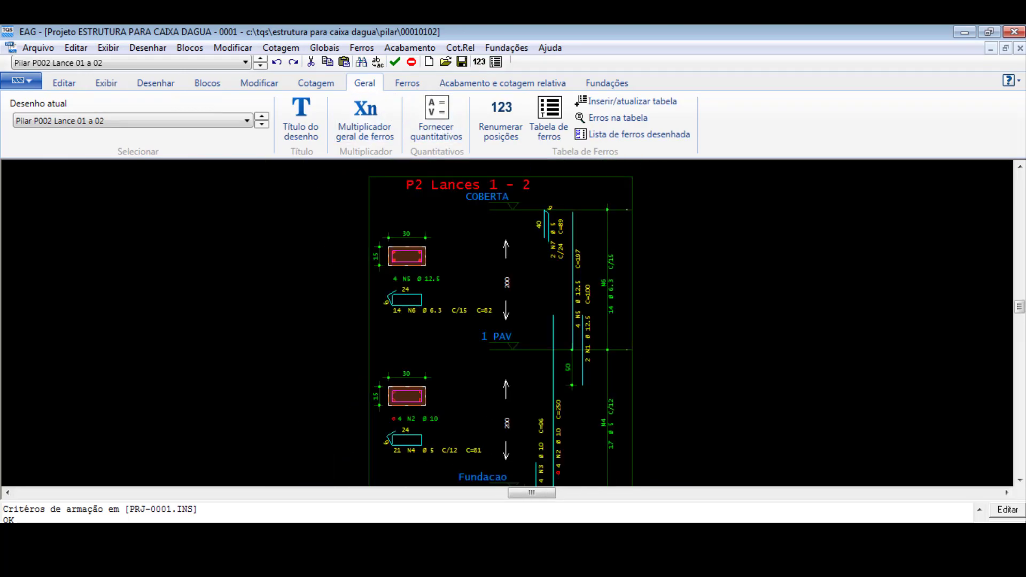
# - Open the Pilar P003 and P004 Lance 01 a 02 drawings in turn and look over their column reinforcement
pyautogui.click(247, 121)
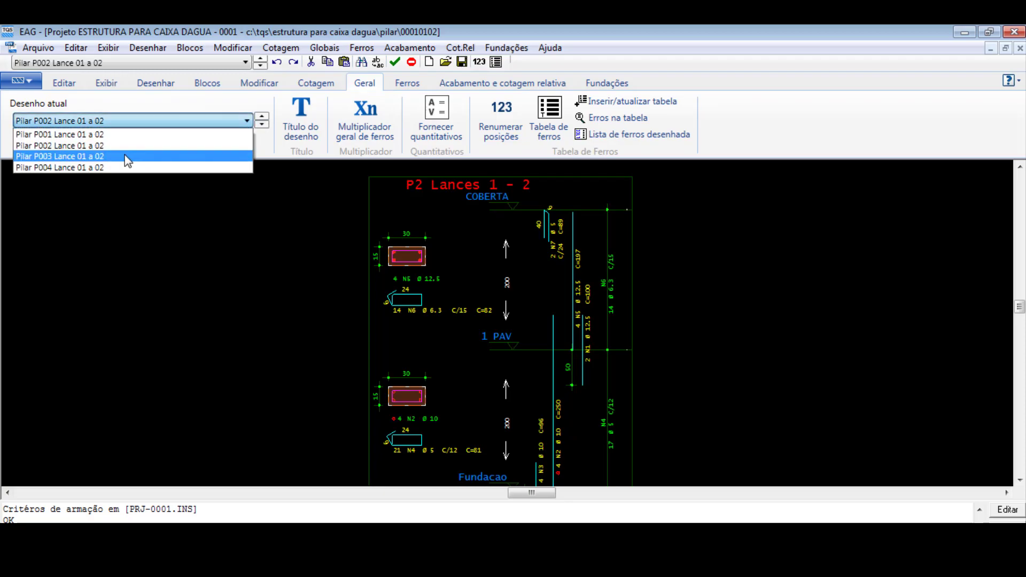
pyautogui.click(128, 156)
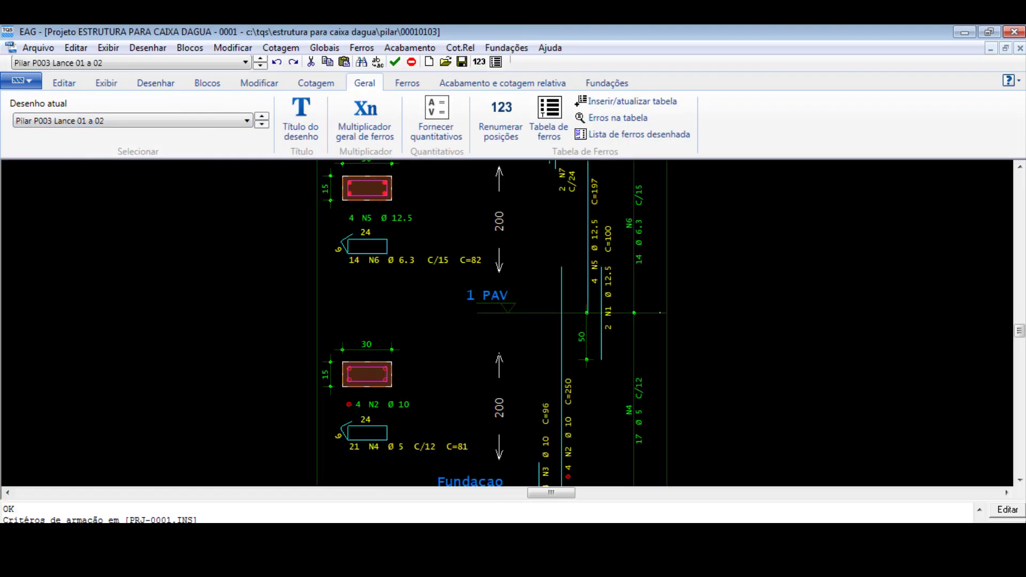
pyautogui.click(247, 121)
pyautogui.click(161, 166)
pyautogui.scroll(3, 563, 354)
pyautogui.scroll(-3, 541, 373)
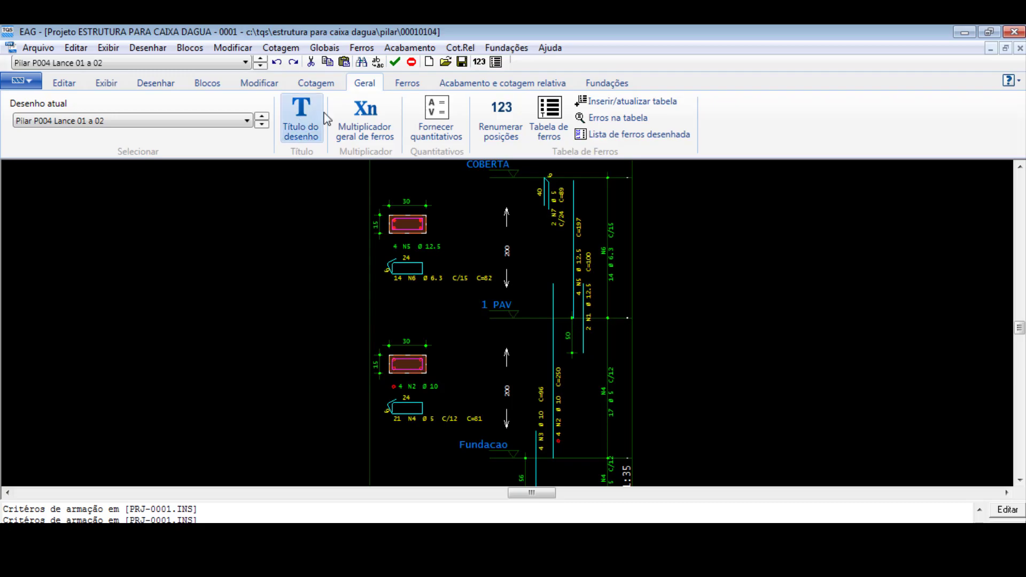
# - Return to the Pilar P001 Lance 01 a 02 drawing, mark it as verified for the executive project and save it
pyautogui.click(201, 121)
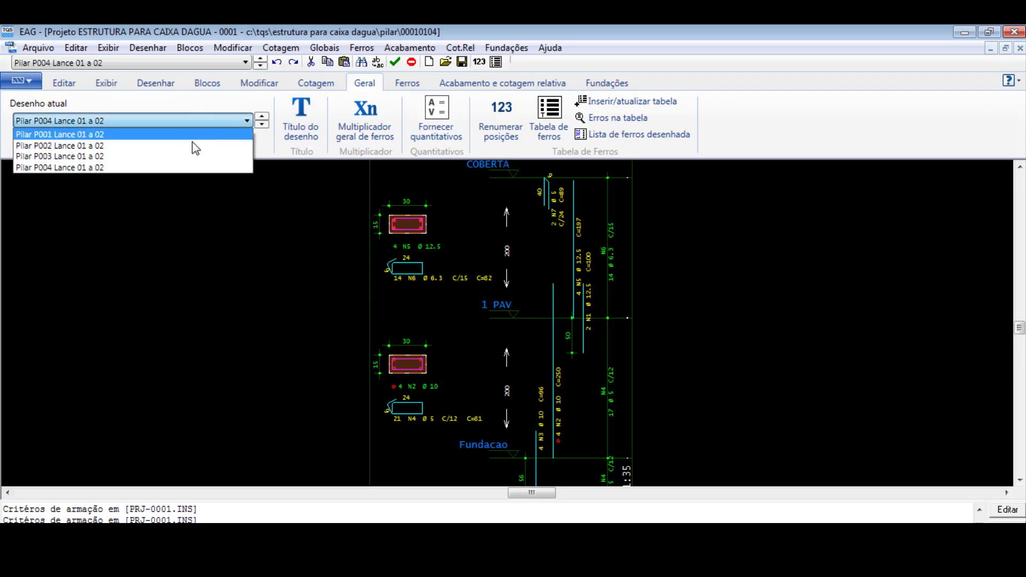
pyautogui.click(198, 132)
pyautogui.click(396, 63)
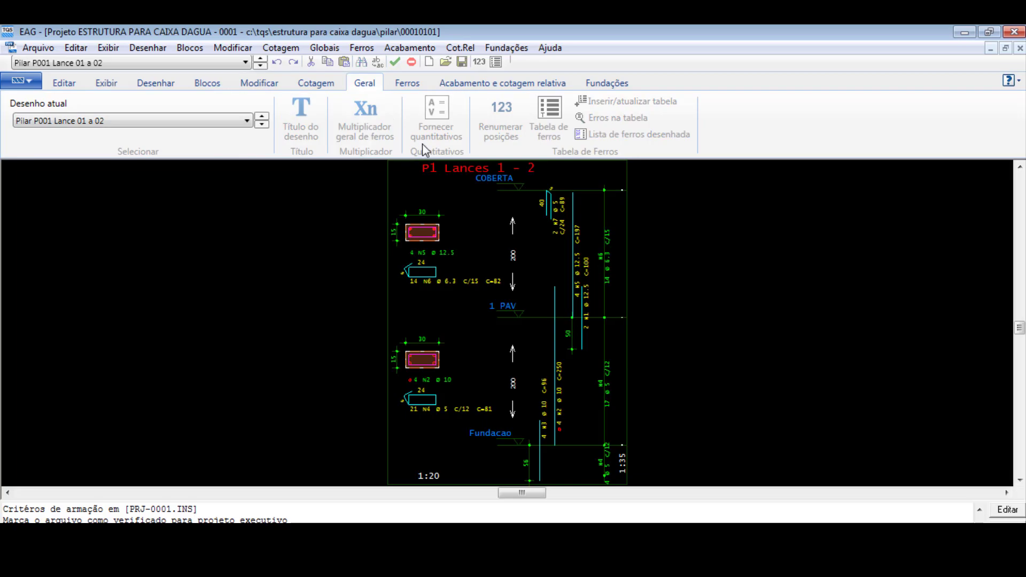
pyautogui.click(461, 63)
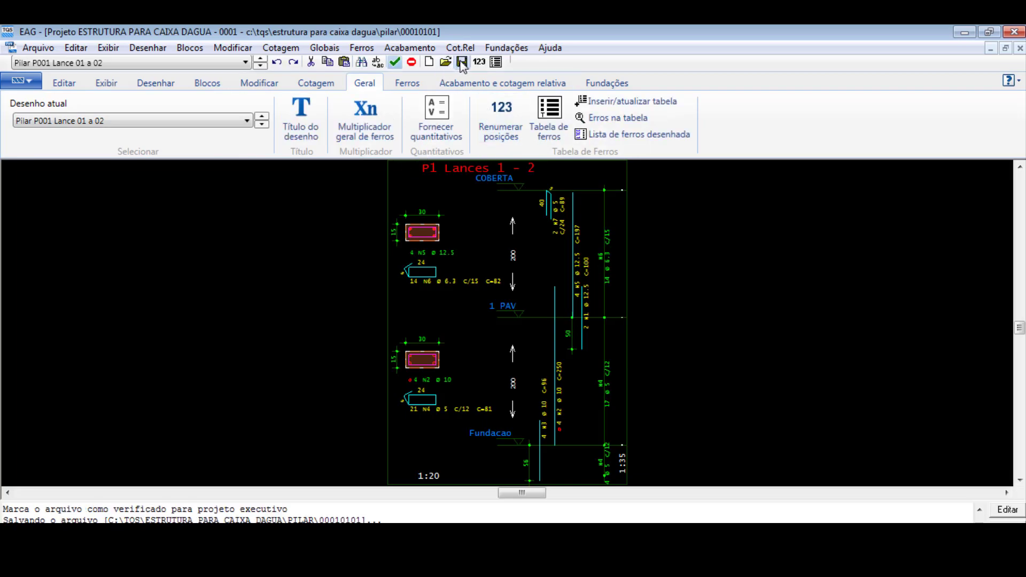
# - Switch to the Pilar P002 Lance 01 a 02 drawing, mark it as verified for the executive project and save it
pyautogui.click(243, 124)
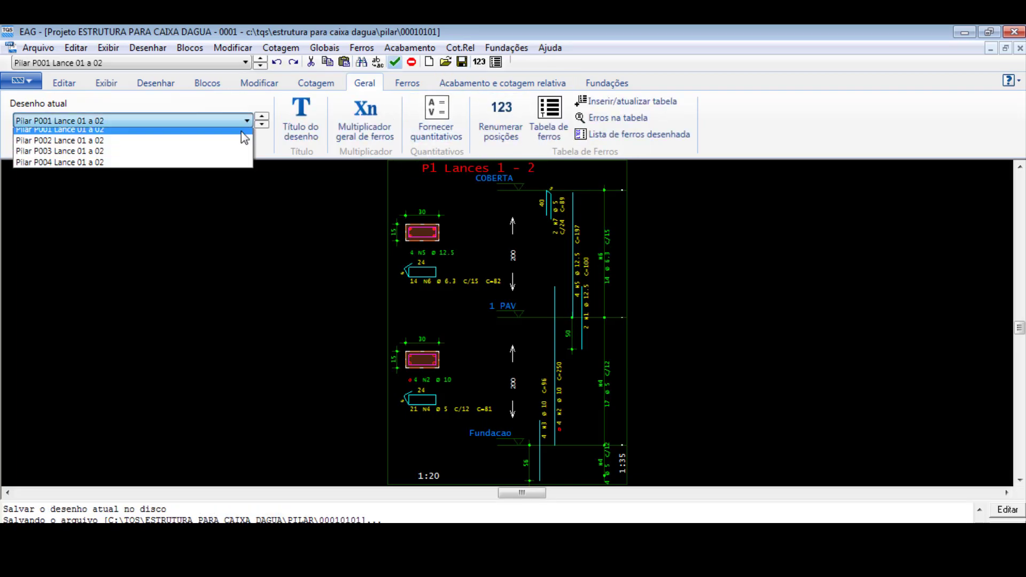
pyautogui.click(207, 135)
pyautogui.click(219, 123)
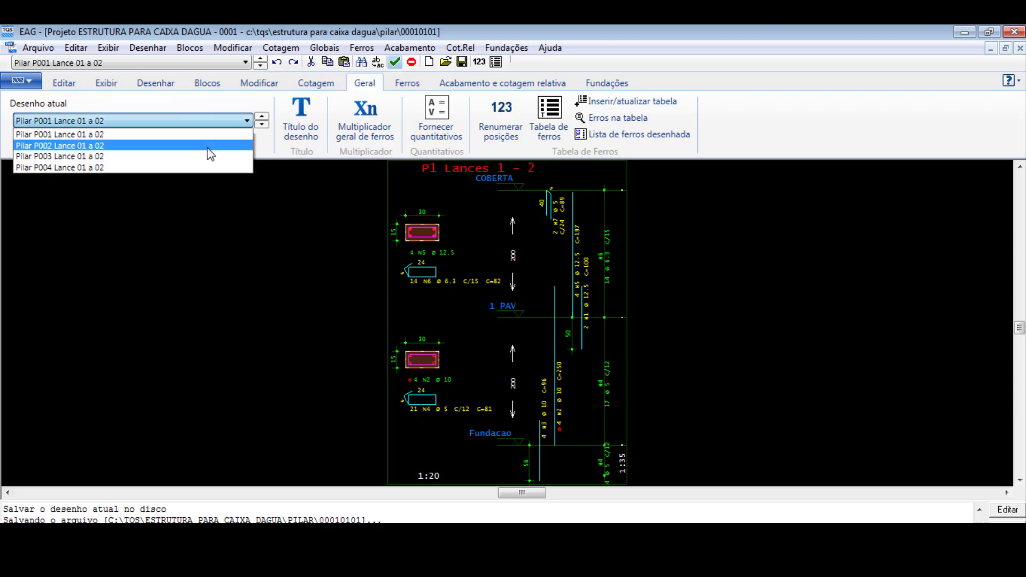
pyautogui.click(209, 134)
pyautogui.click(395, 62)
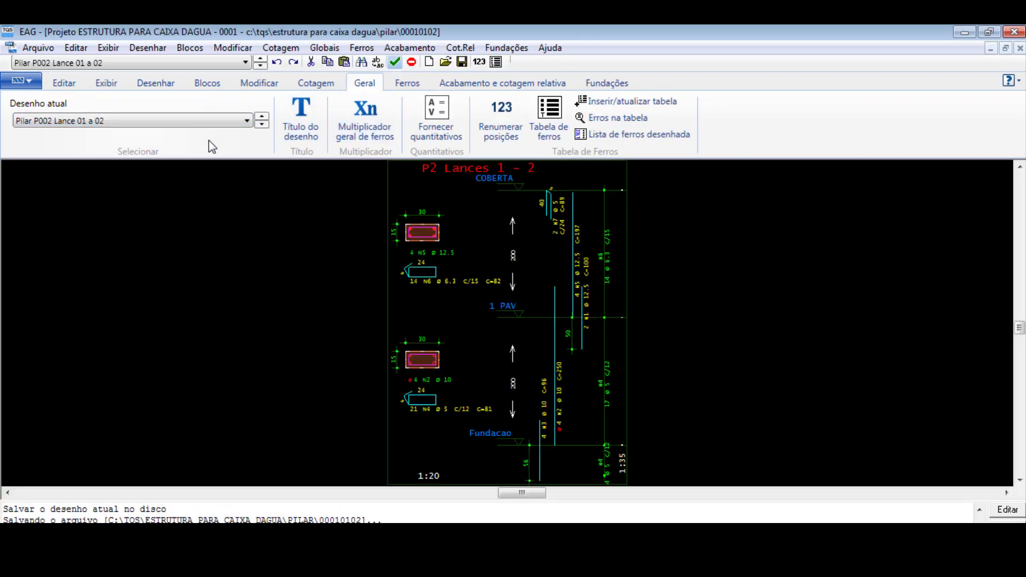
# - Switch to the Pilar P003 Lance 01 a 02 drawing and mark it as verified for the executive project
pyautogui.click(209, 121)
pyautogui.click(184, 149)
pyautogui.click(396, 62)
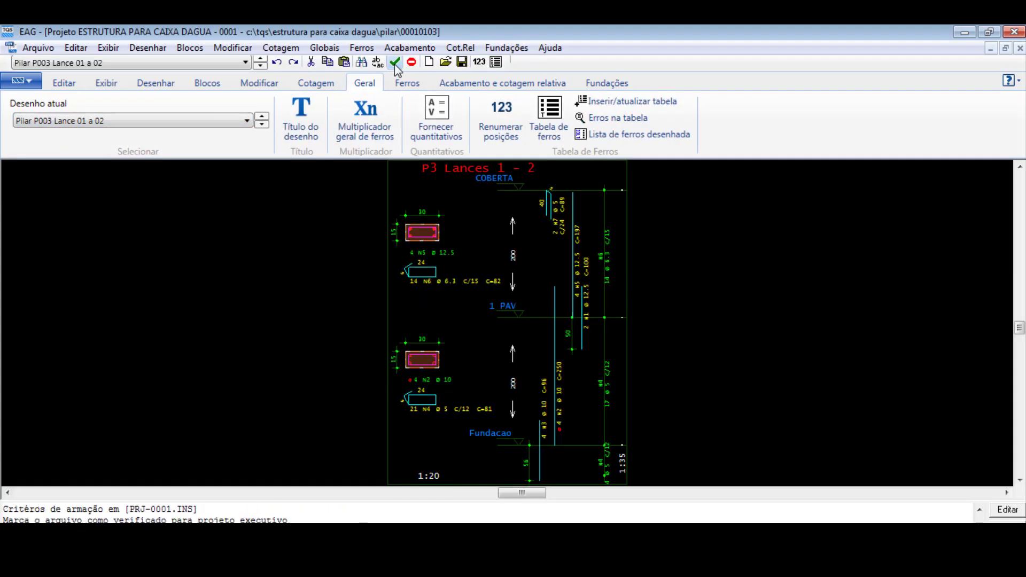
# - Mark the Pilar P004 Lance 01 a 02 drawing as verified for the executive project, save it and close the drawing editor
pyautogui.click(219, 122)
pyautogui.click(206, 165)
pyautogui.click(395, 63)
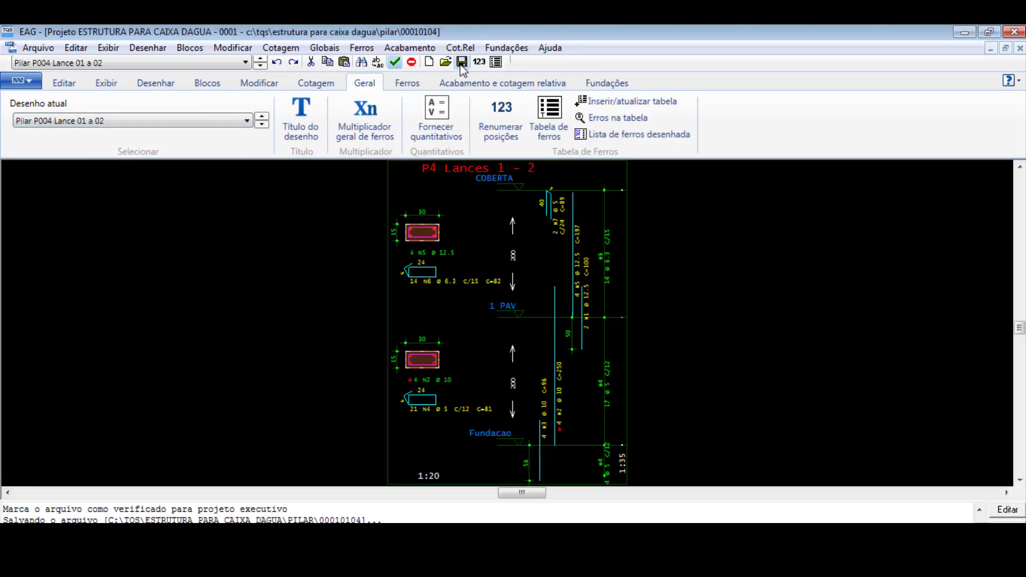
pyautogui.scroll(-2, 435, 331)
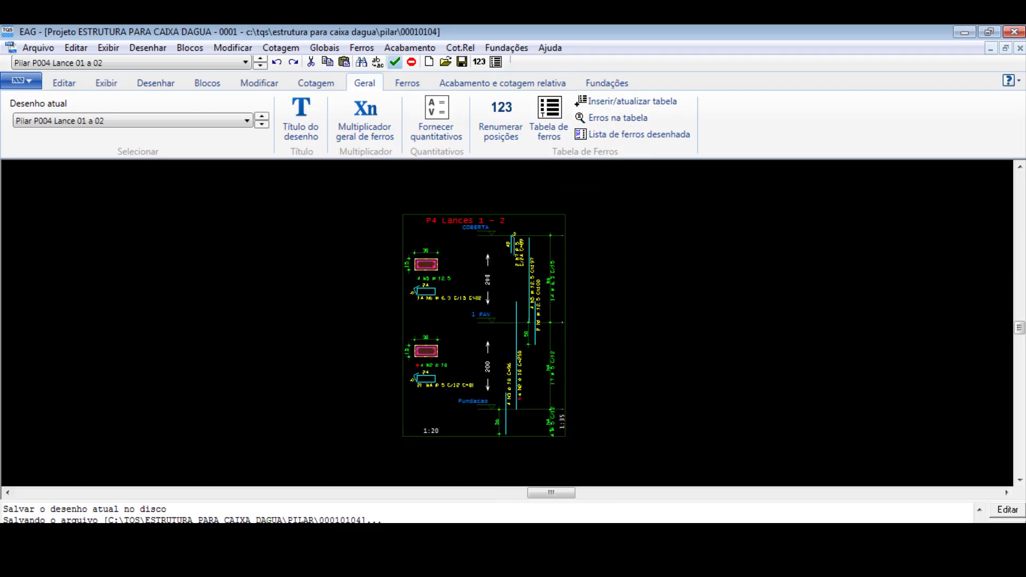
pyautogui.scroll(2, 347, 312)
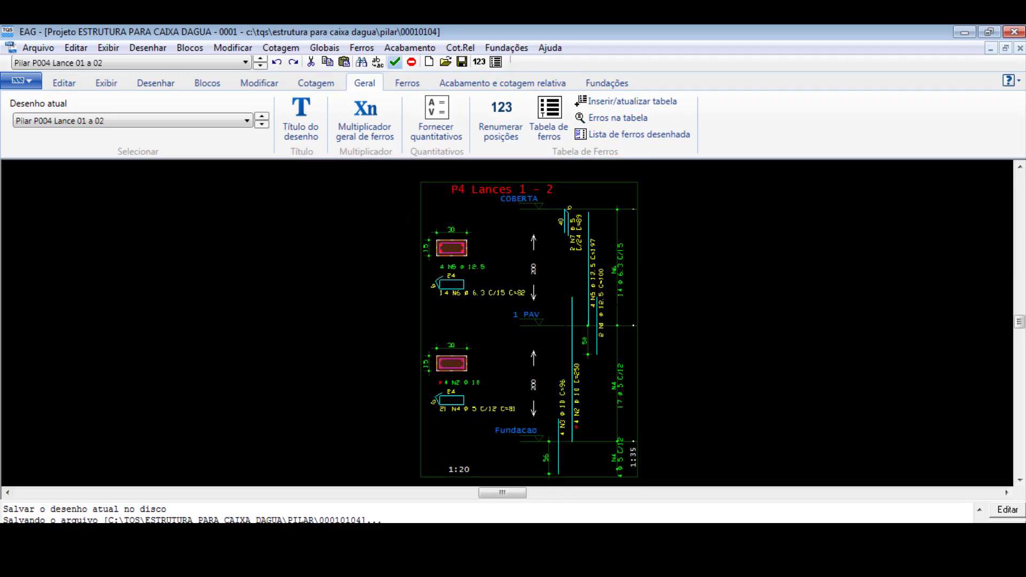
pyautogui.click(1014, 32)
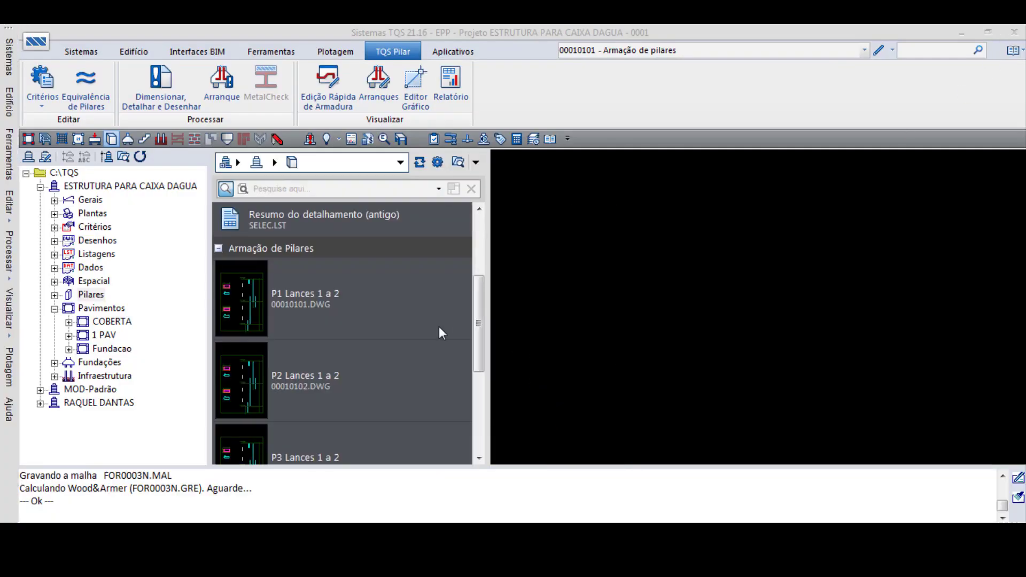
# - Switch to the TQS Fundações system for the Fundacao floor and open the S1 footing reinforcement drawing
pyautogui.doubleClick(112, 349)
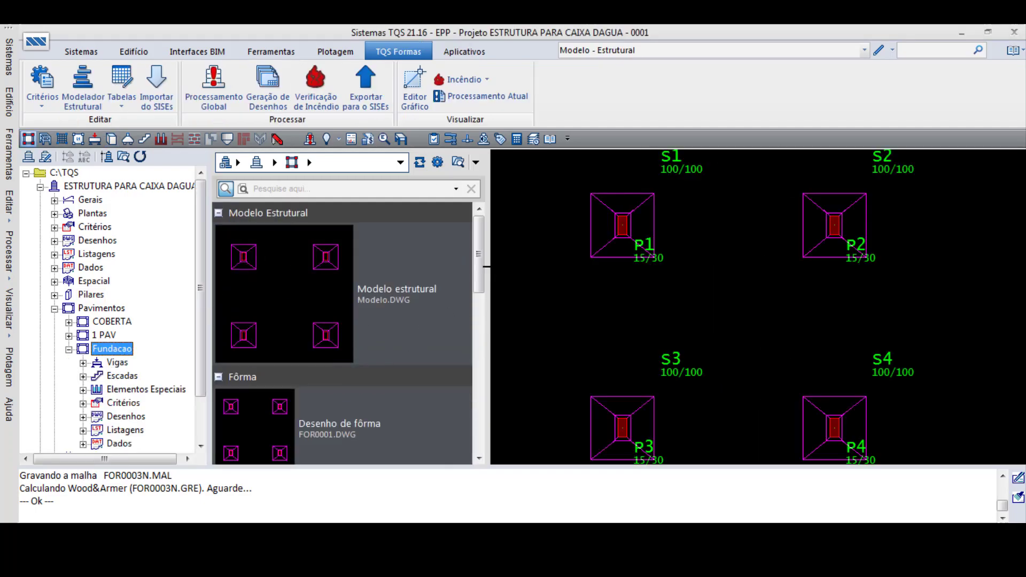
pyautogui.moveTo(477, 244); pyautogui.dragTo(478, 332)
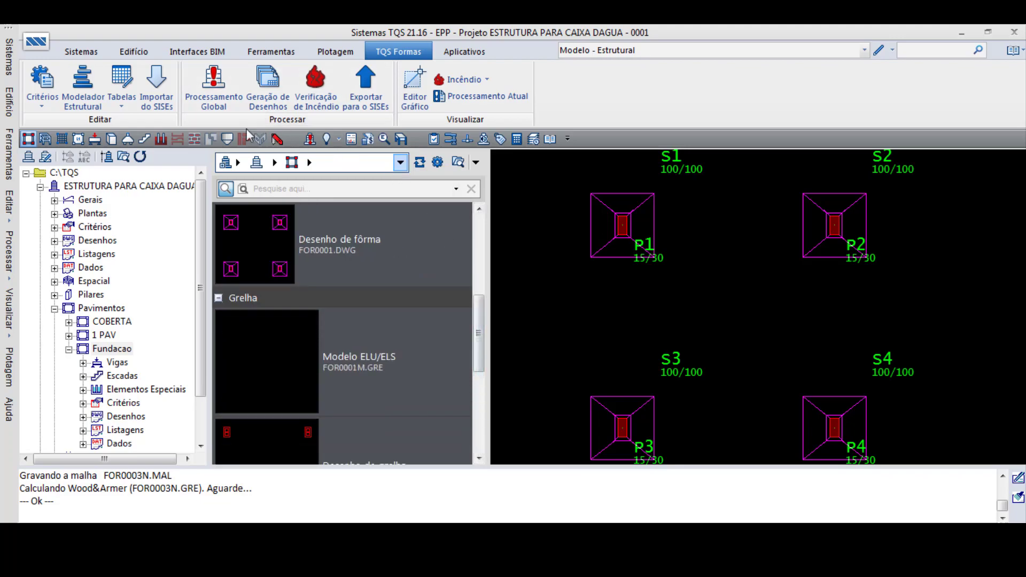
pyautogui.click(93, 53)
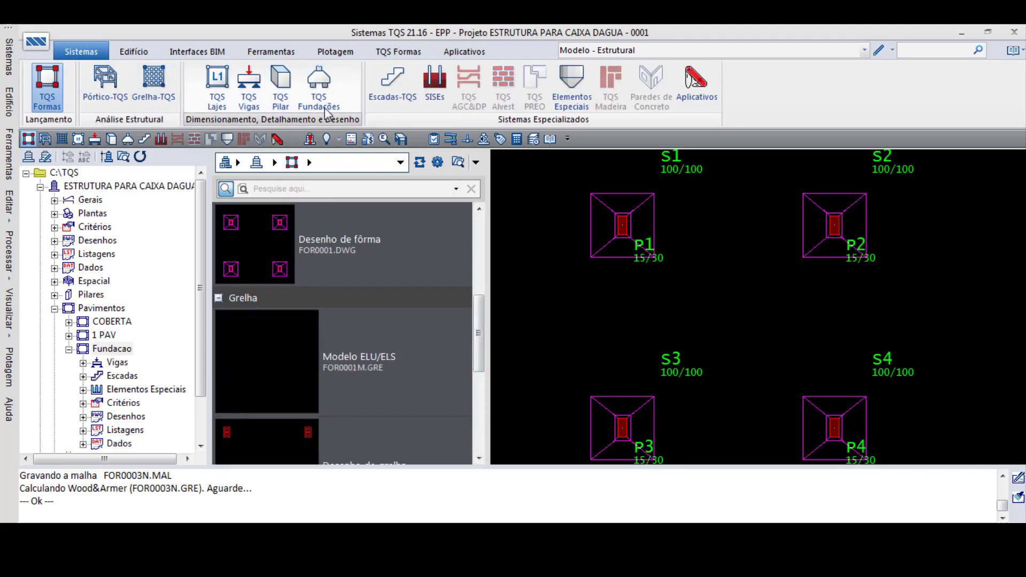
pyautogui.click(319, 87)
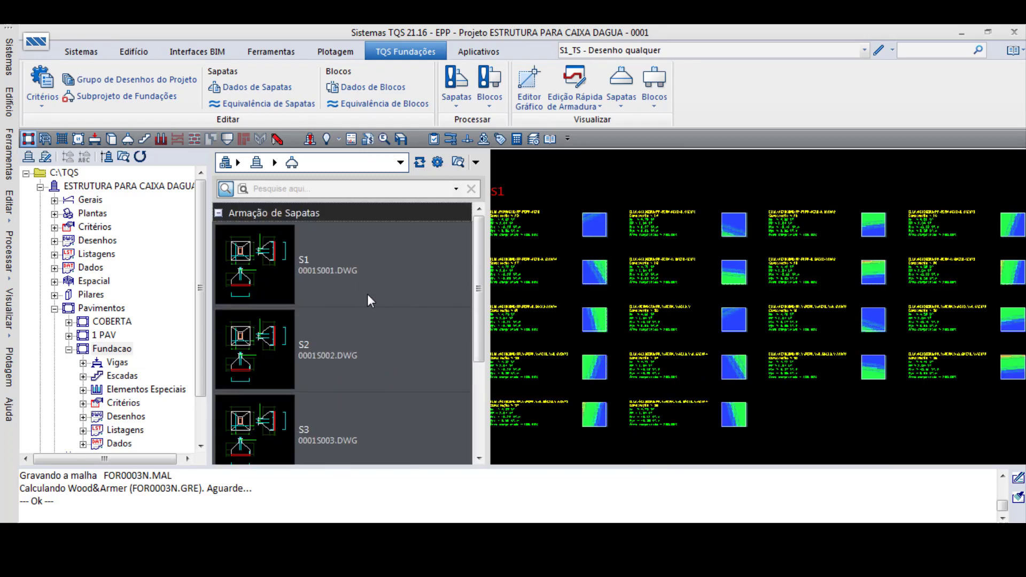
pyautogui.click(294, 264)
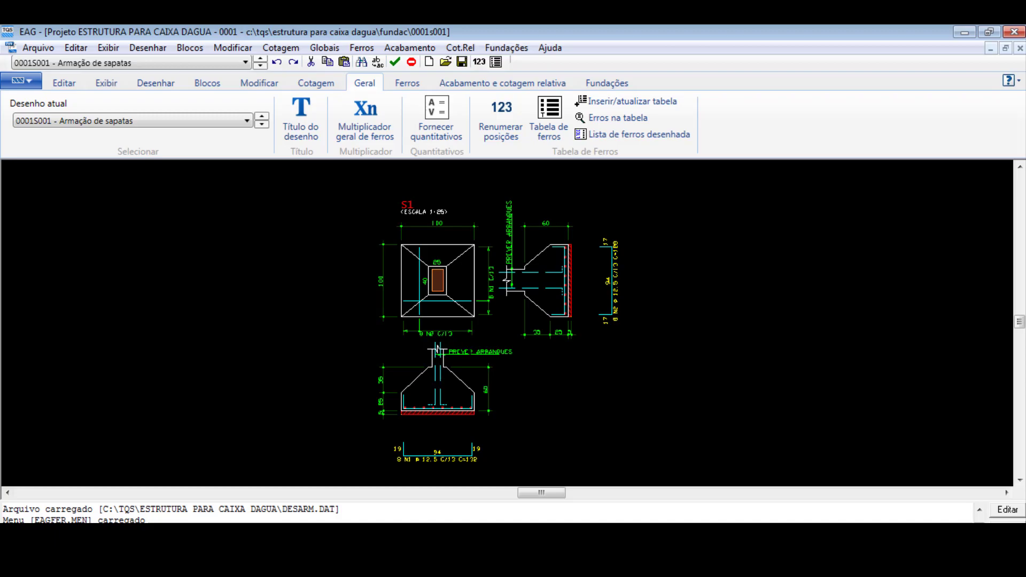
# - Examine footing S1's plan and section views, checking its dimensions, reinforcement layout and column starter bars
pyautogui.scroll(2, 437, 348)
pyautogui.scroll(-3, 437, 349)
pyautogui.scroll(3, 437, 349)
pyautogui.scroll(3, 451, 396)
pyautogui.scroll(-2, 457, 409)
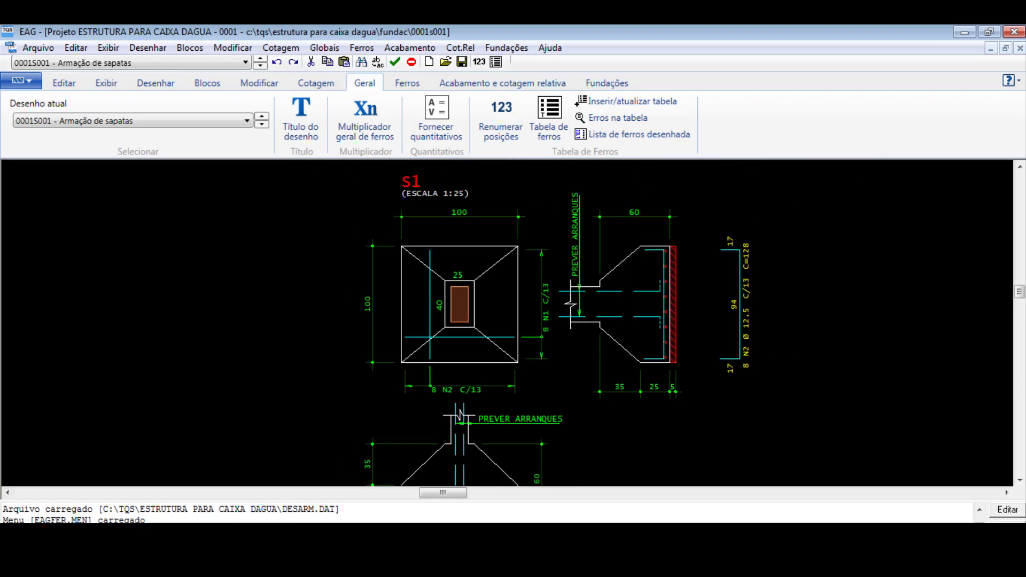
pyautogui.scroll(-3, 460, 415)
pyautogui.scroll(2, 470, 367)
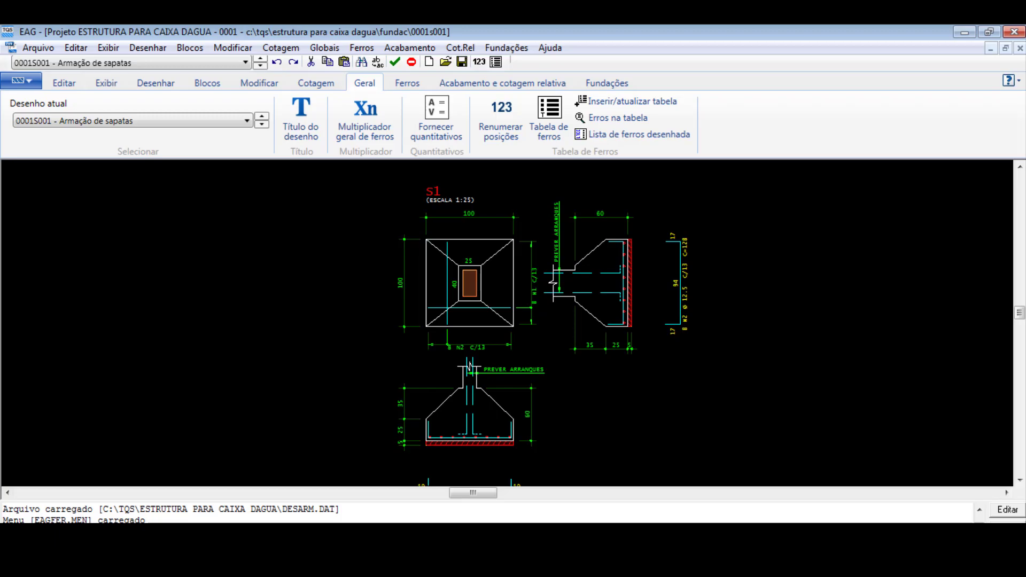
pyautogui.scroll(2, 470, 366)
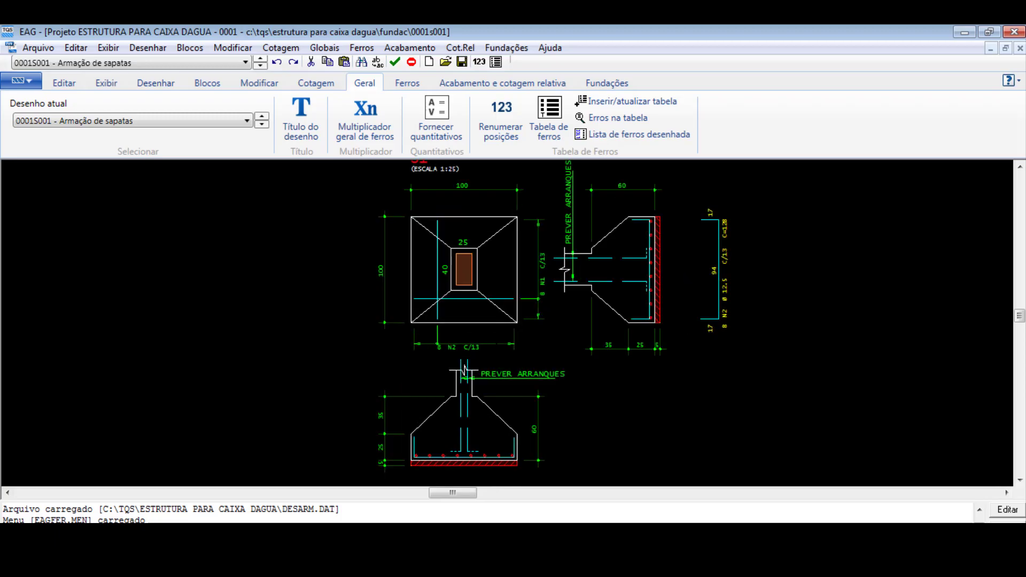
pyautogui.scroll(-3, 464, 369)
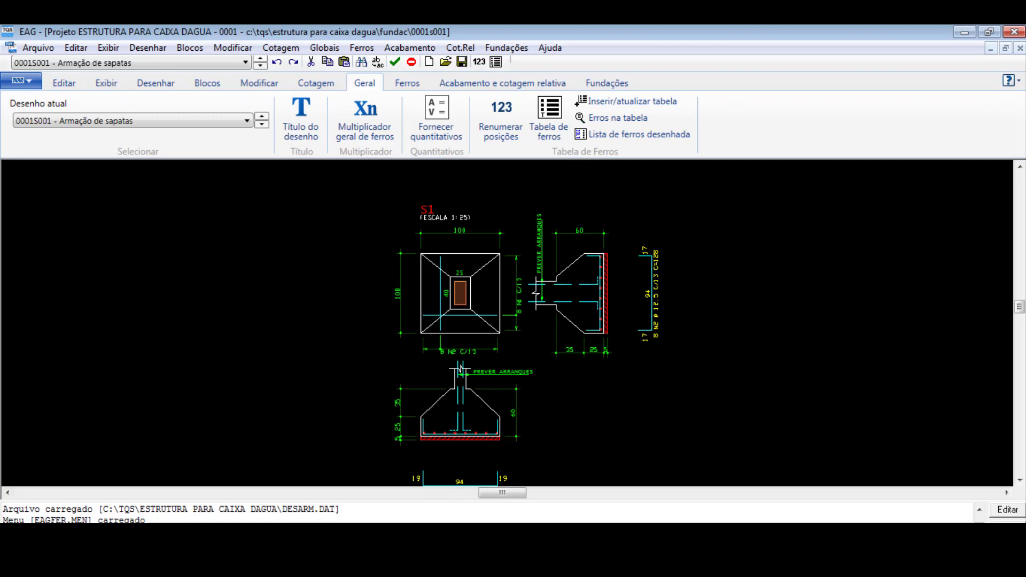
# - Examine the N1 and N2 bar details of footing S1 against its plan and sections
pyautogui.scroll(-3, 460, 369)
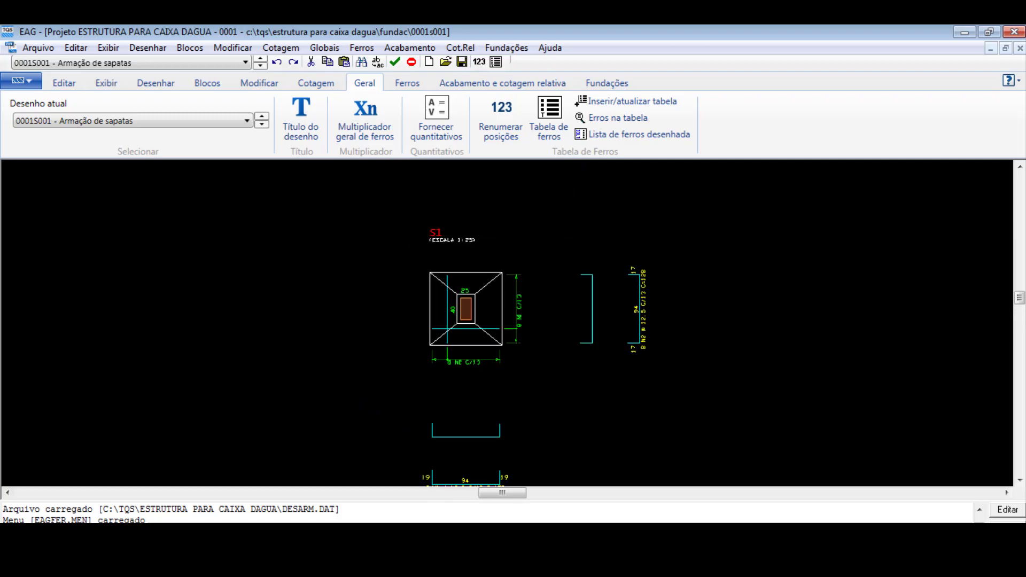
pyautogui.scroll(5, 470, 374)
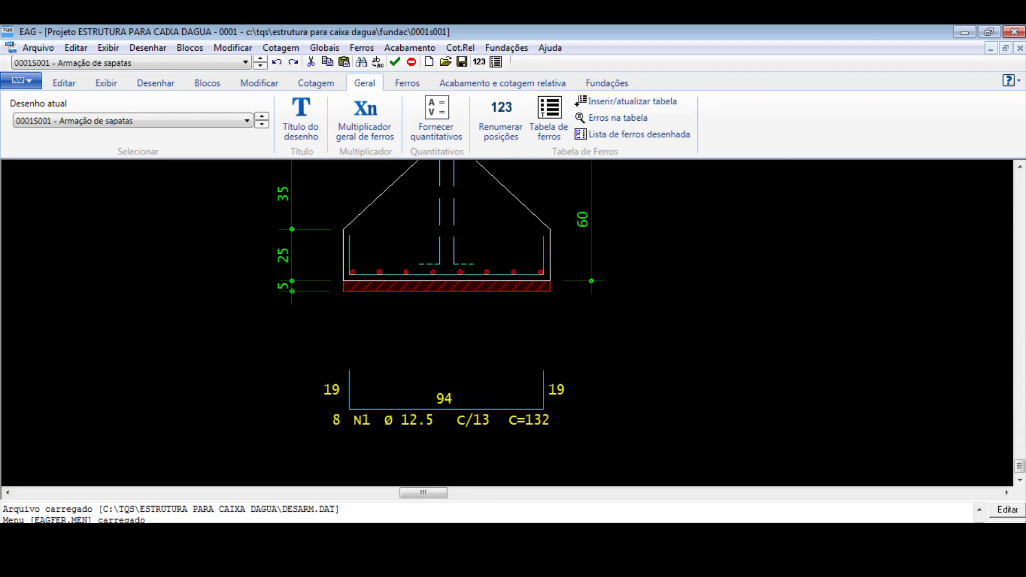
pyautogui.scroll(-2, 451, 191)
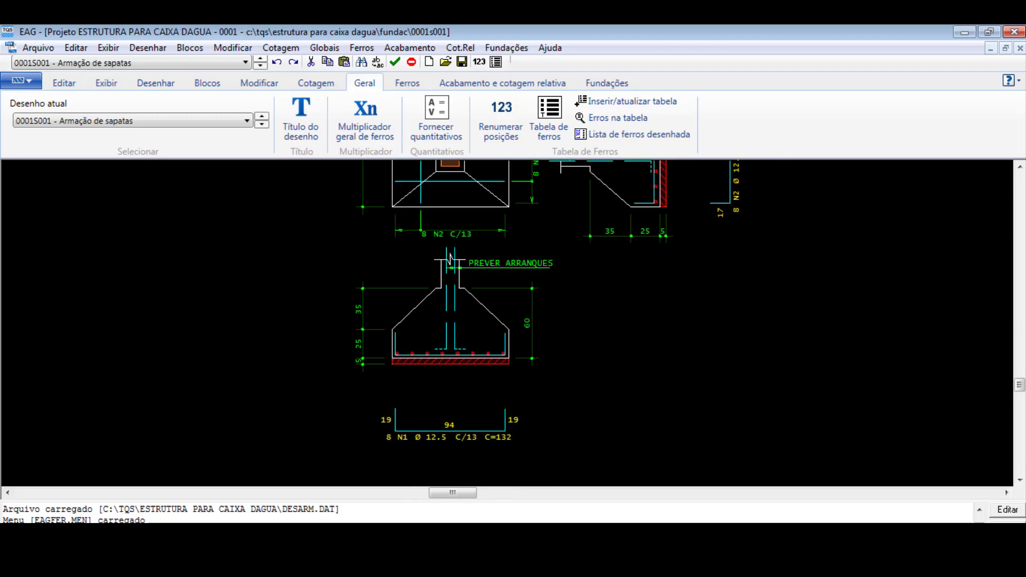
pyautogui.scroll(-2, 451, 260)
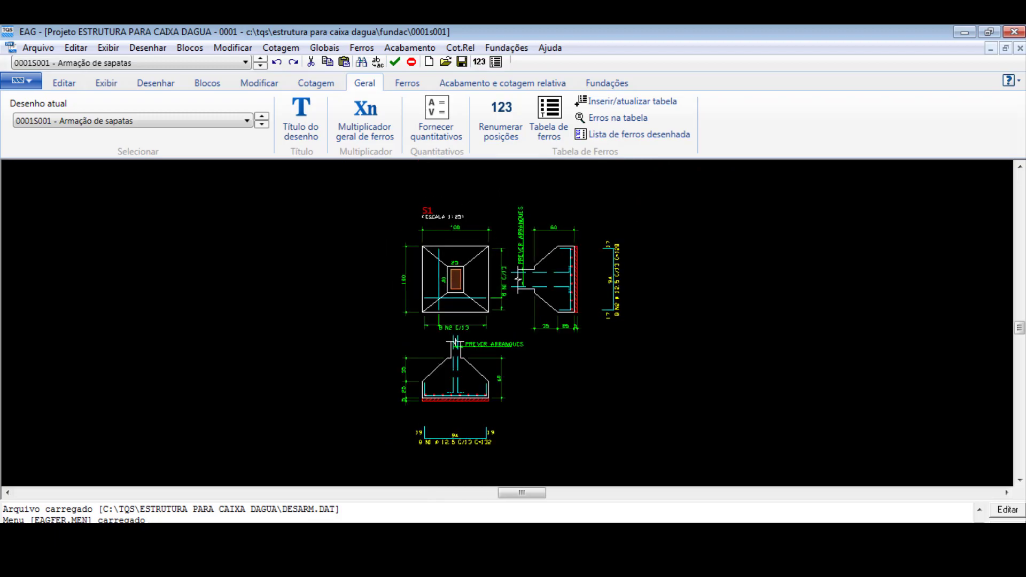
pyautogui.scroll(5, 458, 233)
pyautogui.scroll(-2, 451, 241)
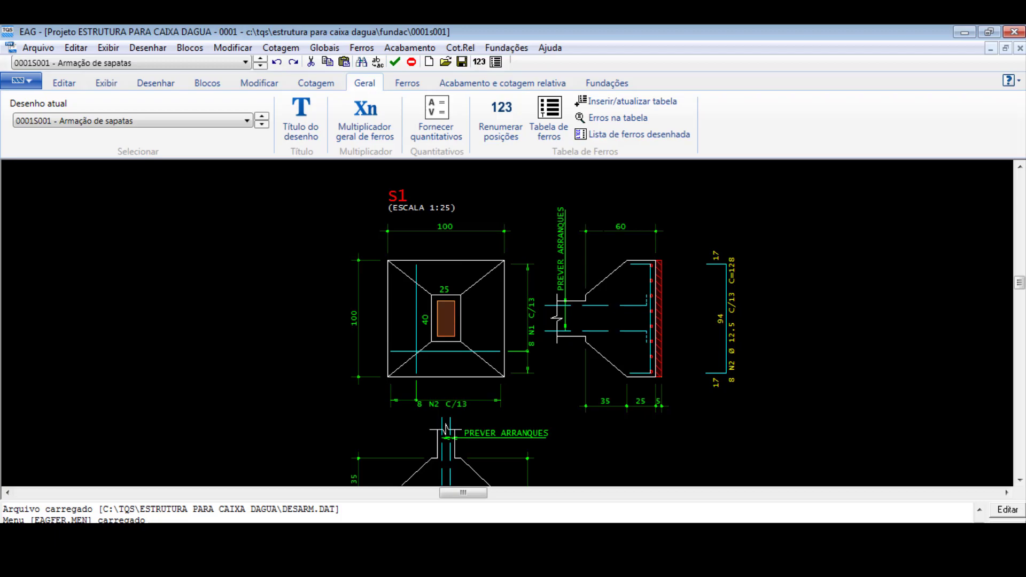
pyautogui.scroll(-2, 445, 428)
pyautogui.scroll(3, 363, 431)
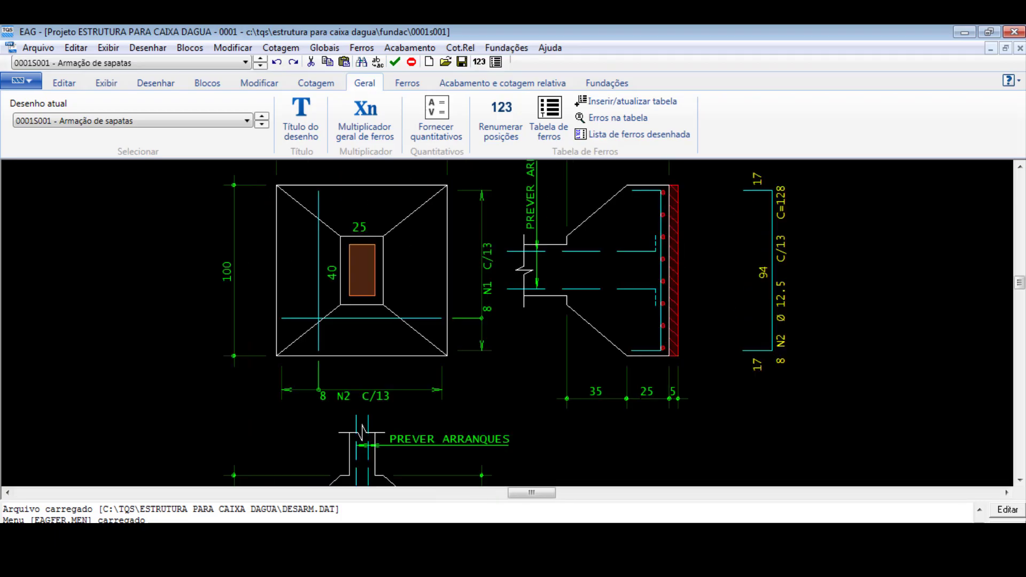
# - Review footing S1's section views and N1 bar detail once more and close its drawing editor
pyautogui.scroll(-3, 364, 431)
pyautogui.scroll(2, 445, 383)
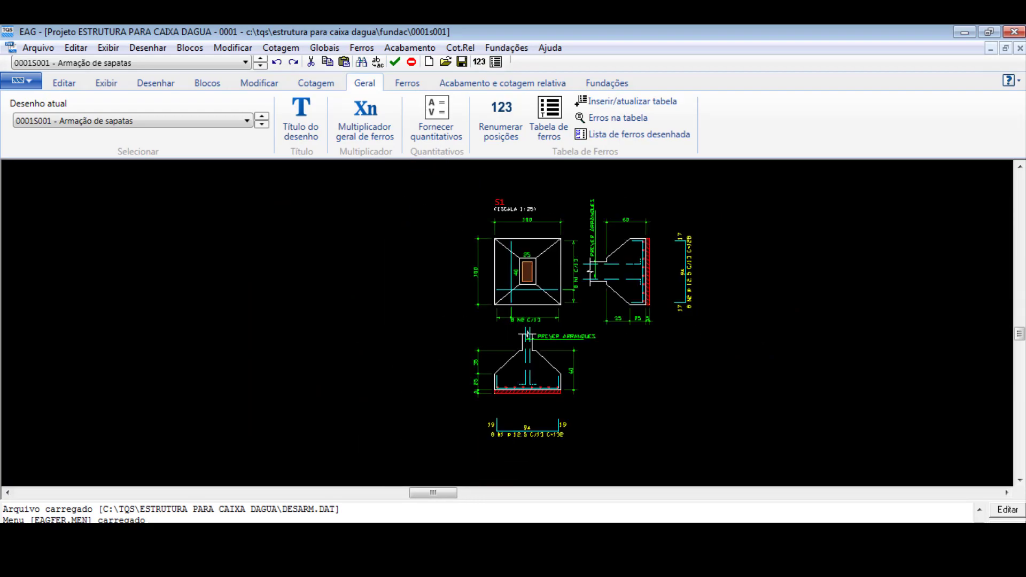
pyautogui.scroll(-2, 445, 384)
pyautogui.scroll(3, 518, 286)
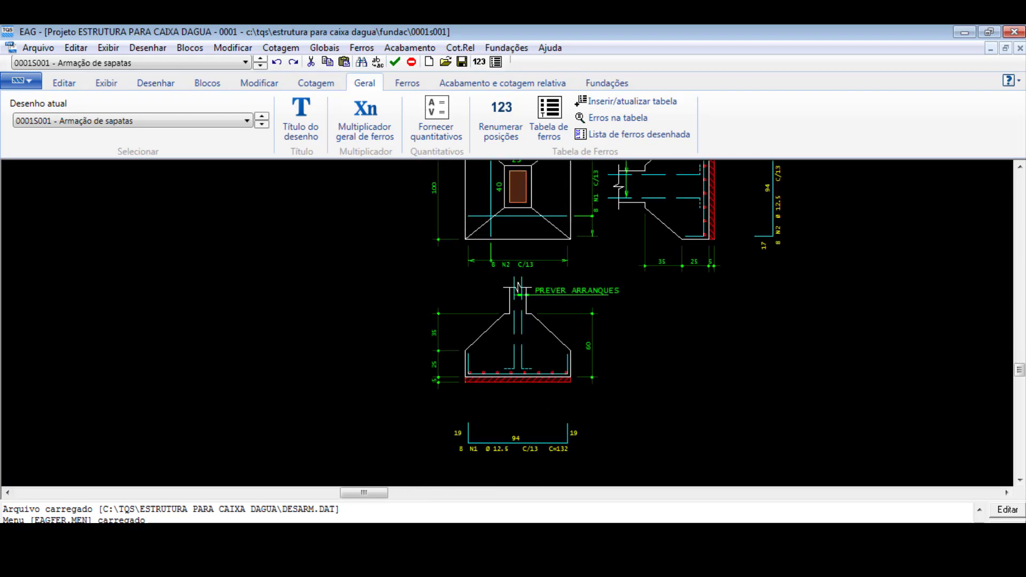
pyautogui.scroll(3, 519, 385)
pyautogui.scroll(-2, 494, 343)
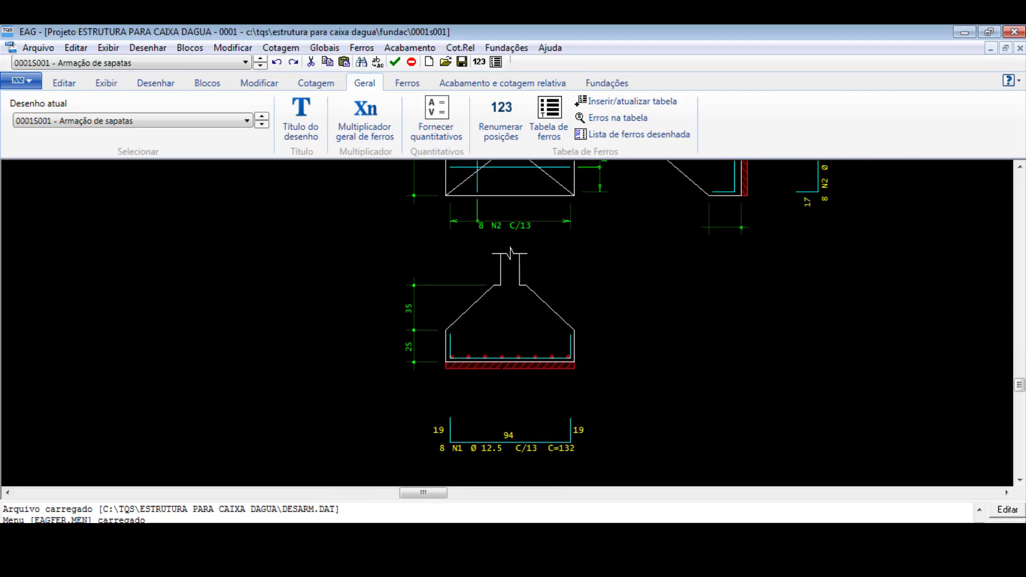
pyautogui.click(1014, 31)
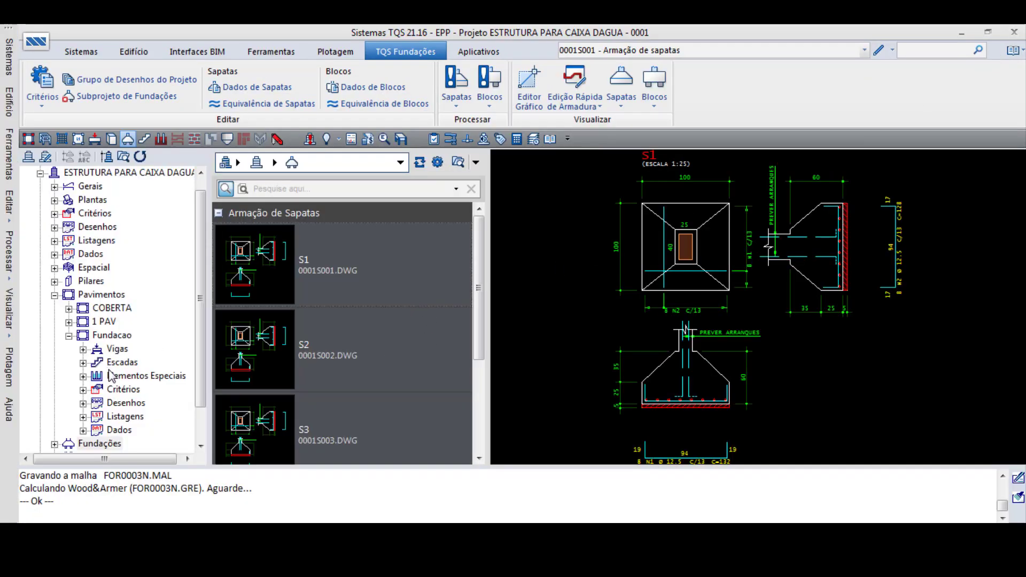
# - Collapse the Fundacao floor, preview the S4 and S1 footing reinforcement drawings, and display the available TQS systems
pyautogui.click(68, 336)
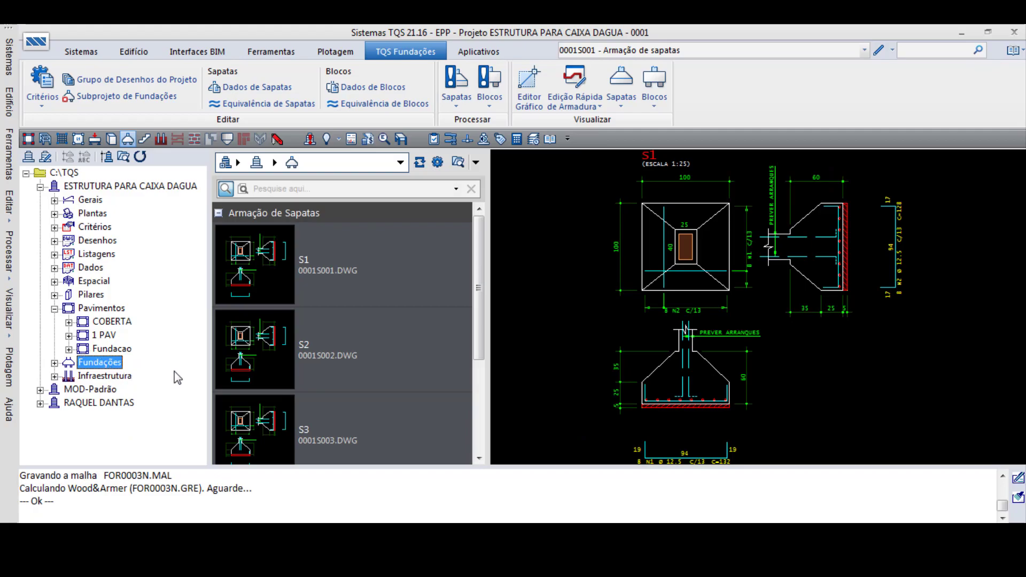
pyautogui.scroll(-3, 474, 265)
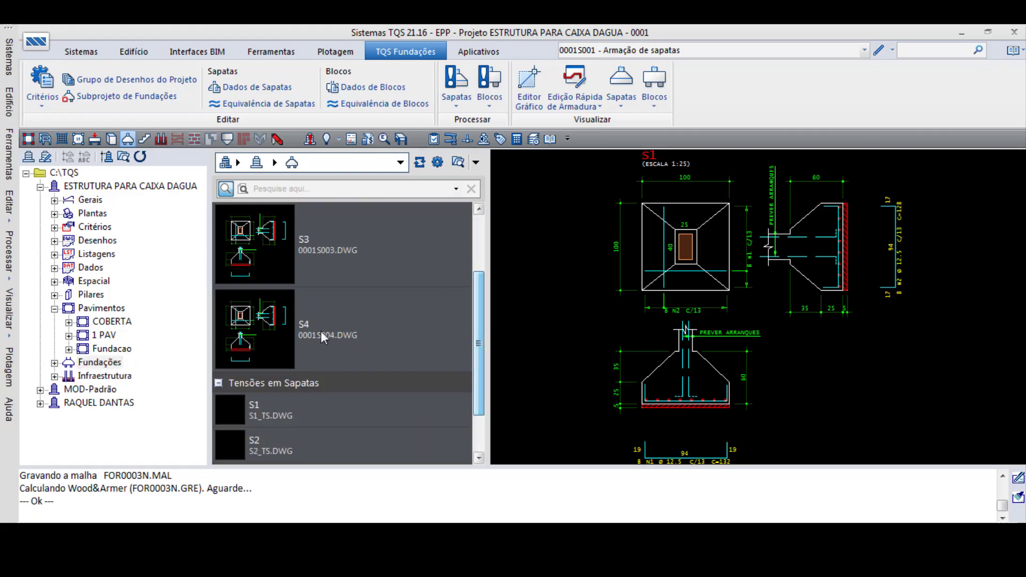
pyautogui.click(321, 332)
pyautogui.scroll(3, 432, 353)
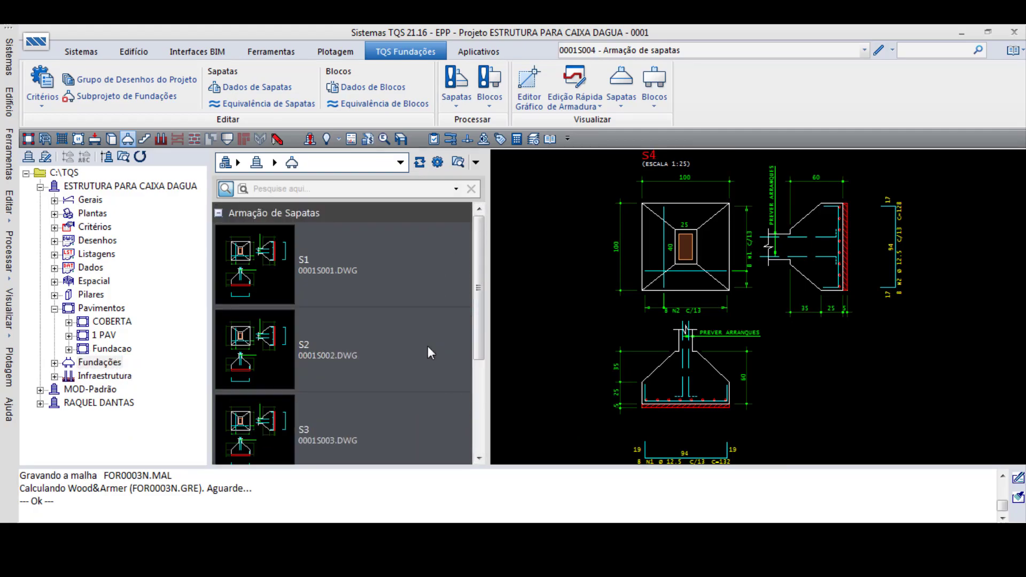
pyautogui.click(377, 275)
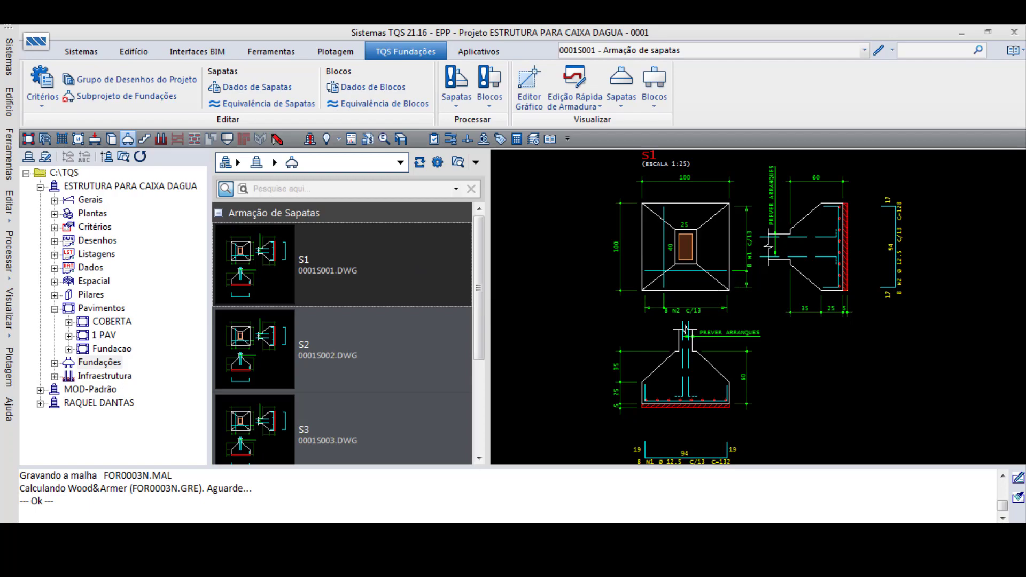
pyautogui.moveTo(476, 286); pyautogui.dragTo(475, 341)
pyautogui.moveTo(476, 301); pyautogui.dragTo(474, 219)
pyautogui.click(81, 52)
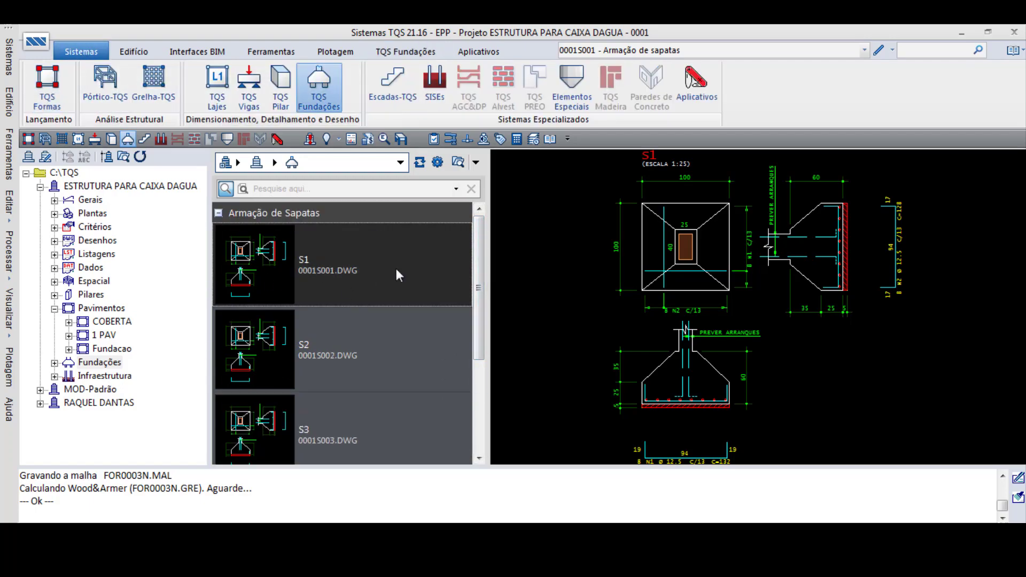